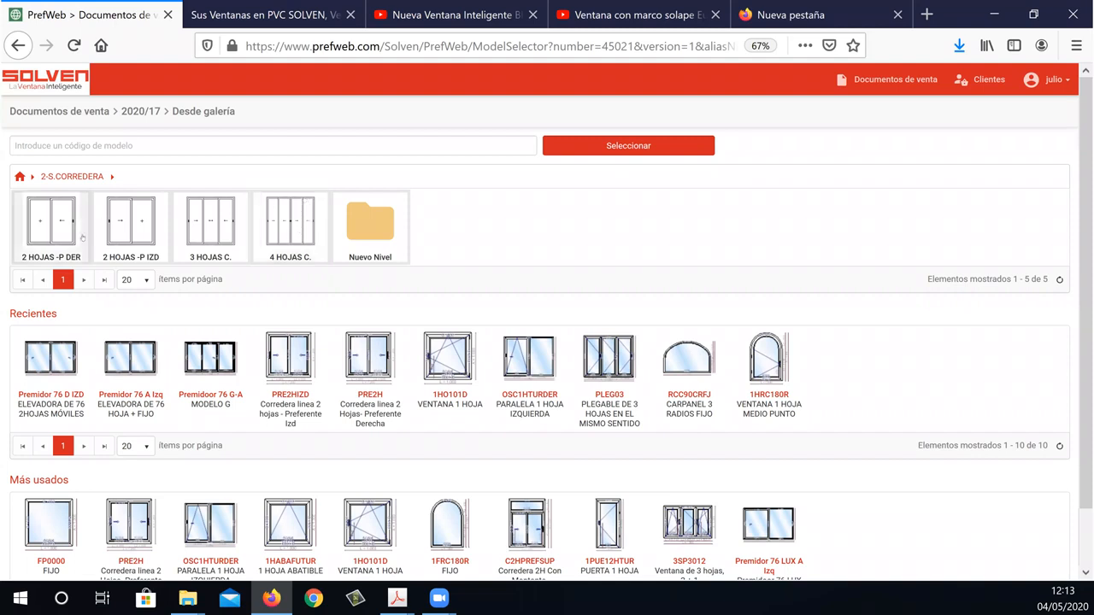
Open the 2 HOJAS -P DER category of the sliding window gallery.
{"action": "left_click", "coordinate": [65, 227]}
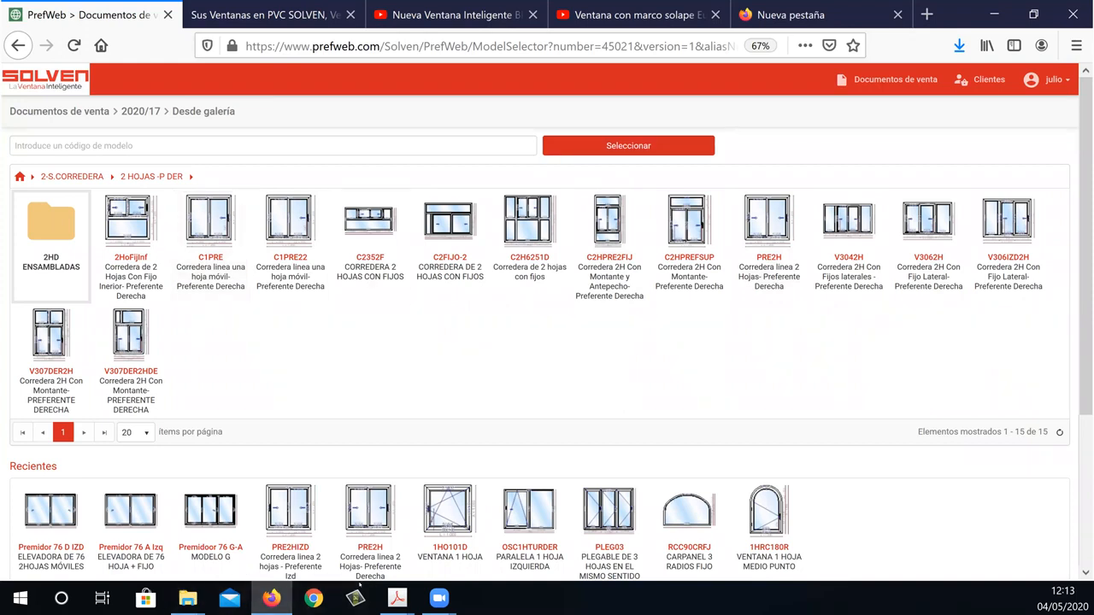
Switch to the 4-Sistemas Corredera PDF in Acrobat and review the Premiline opening forms, characteristics and leaf 6040 and 6041 pages.
{"action": "left_click", "coordinate": [398, 598]}
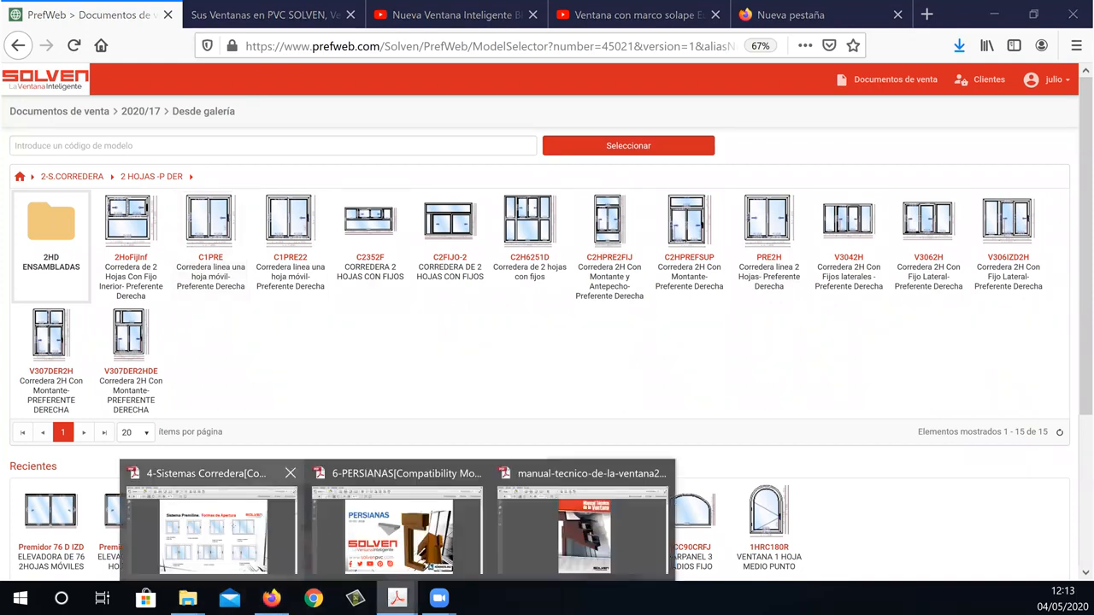
{"action": "left_click", "coordinate": [214, 513]}
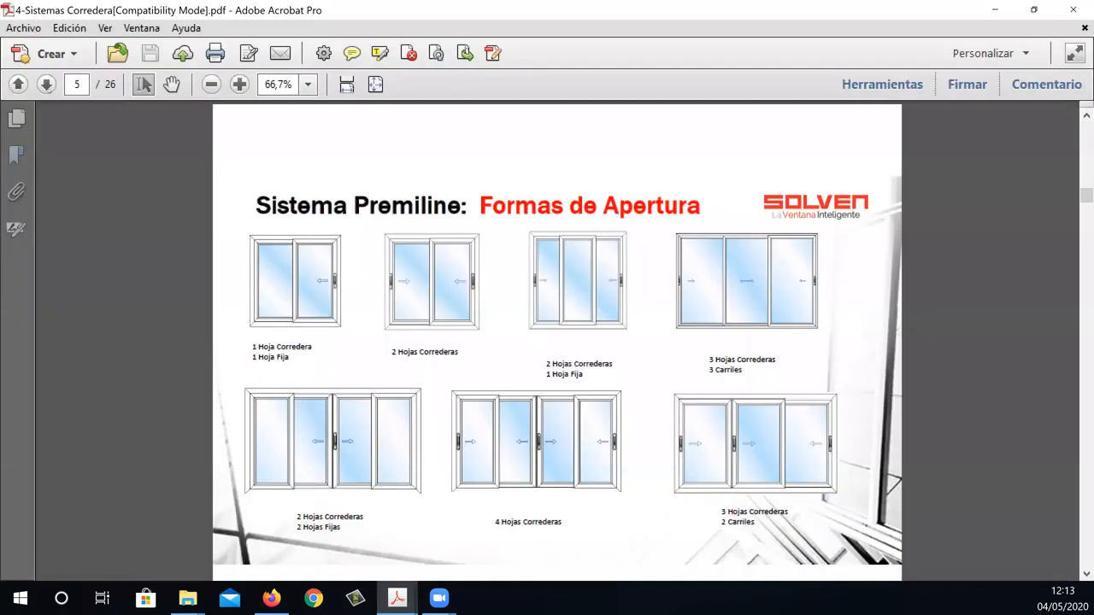
{"action": "left_click", "coordinate": [46, 84]}
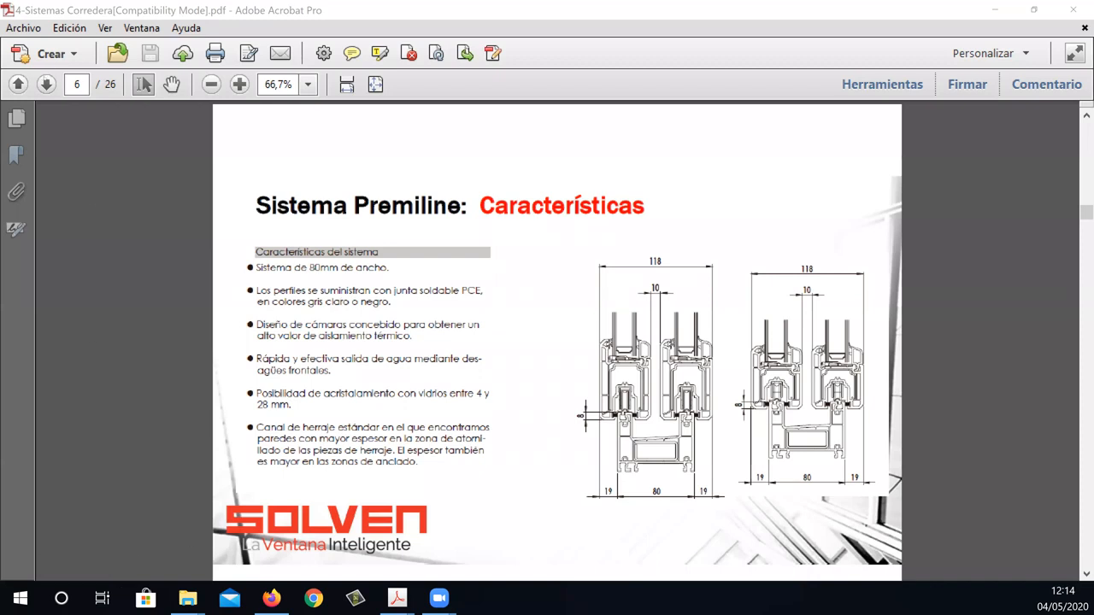
{"action": "left_click", "coordinate": [46, 84]}
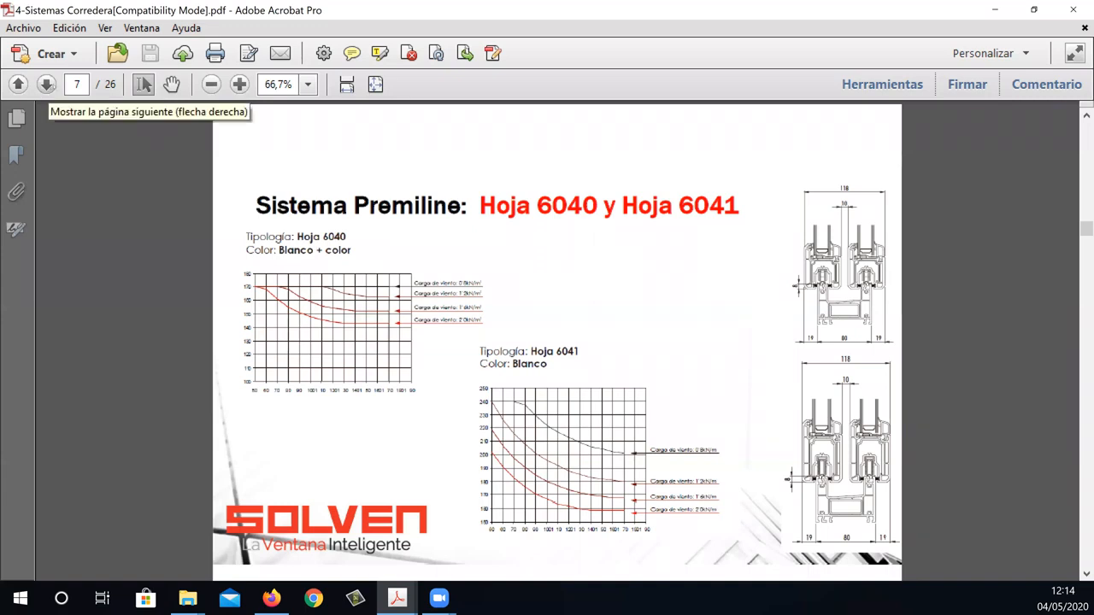
{"action": "left_click", "coordinate": [47, 83]}
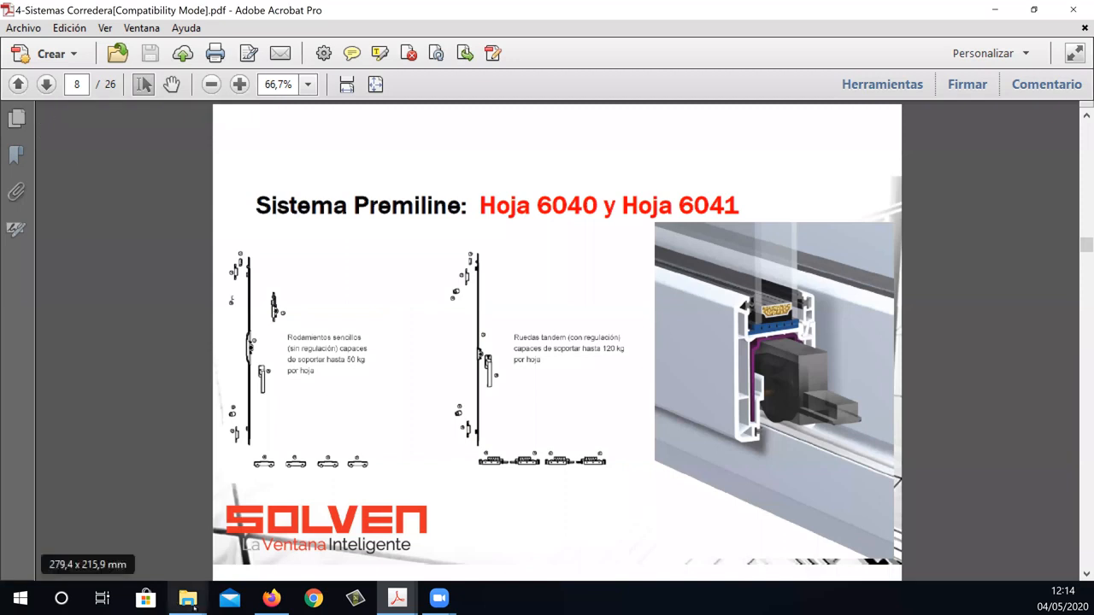
Return to PrefWeb in Firefox and open the PRE2H two-leaf sliding window model for editing.
{"action": "left_click", "coordinate": [276, 606]}
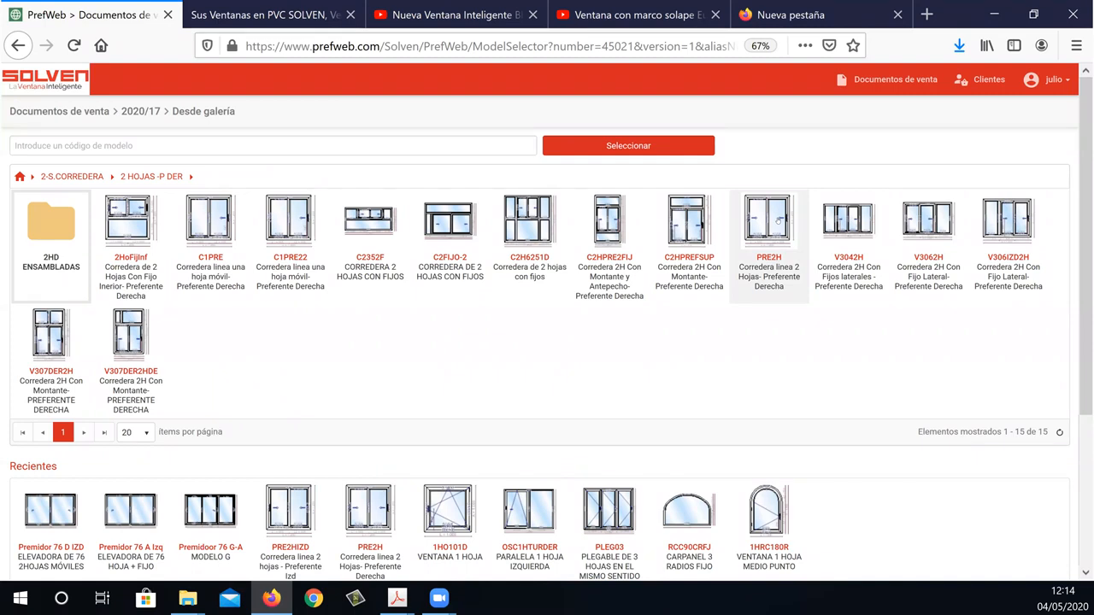
{"action": "left_click", "coordinate": [777, 221]}
{"action": "double_click", "coordinate": [776, 221]}
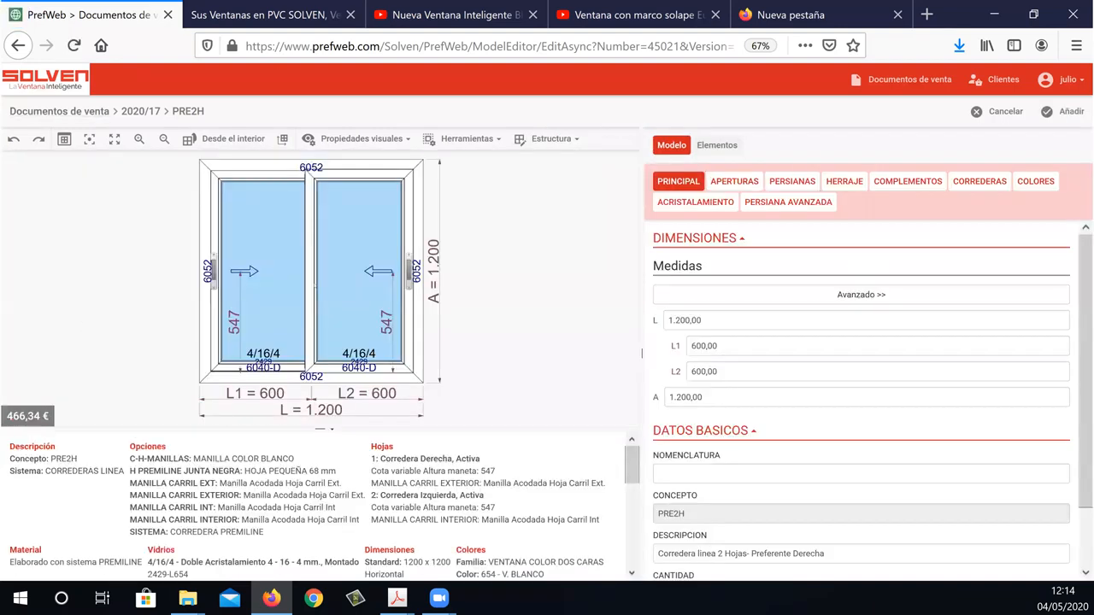
Set the sliding window's overall height A to 2000.
{"action": "left_click", "coordinate": [734, 401]}
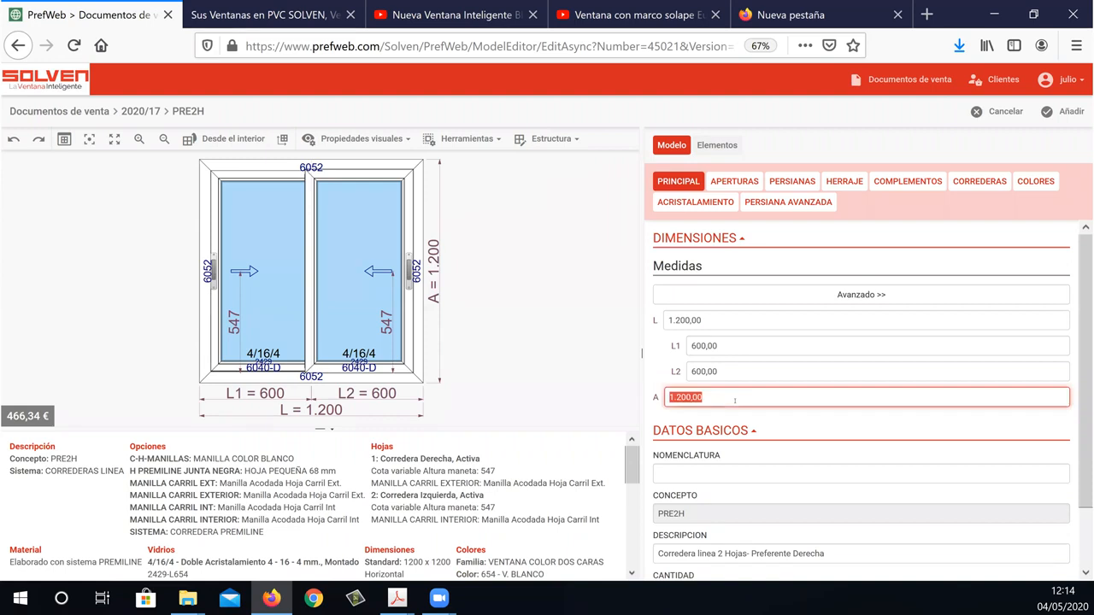
{"action": "type", "text": "2000"}
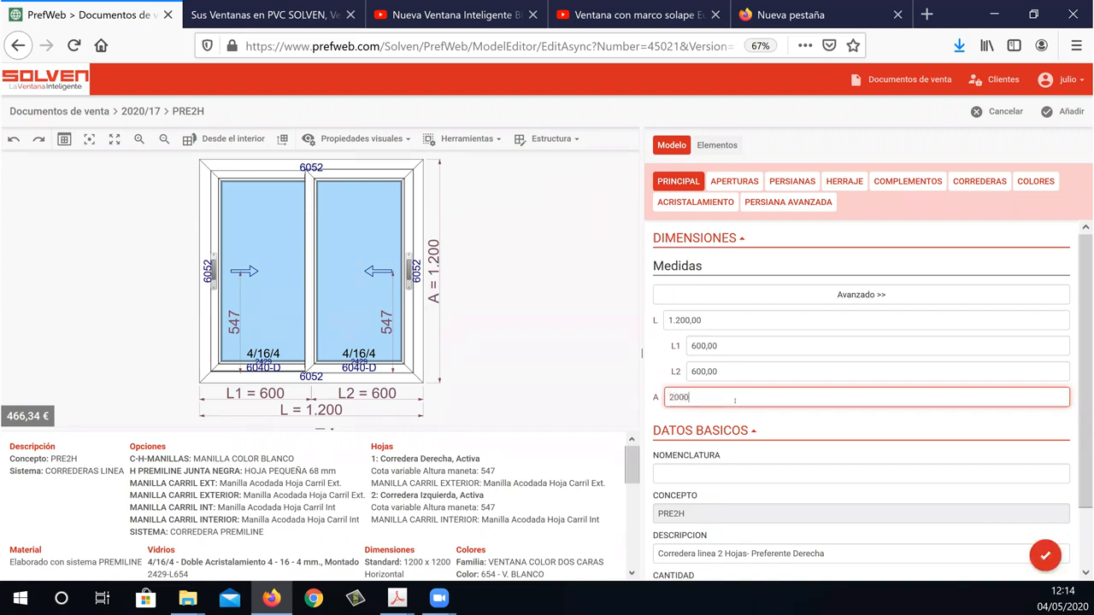
{"action": "key", "text": "Return"}
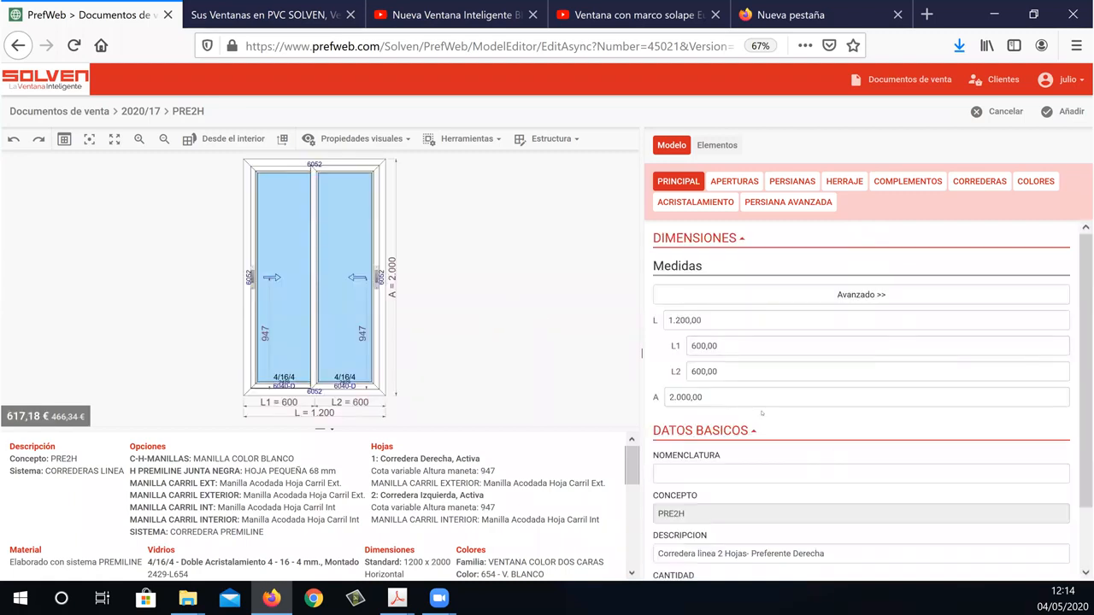
Set the sliding window's overall height A to 1500 and its overall width L to 2400.
{"action": "left_click", "coordinate": [760, 397]}
{"action": "type", "text": "1000"}
{"action": "key", "text": "Return"}
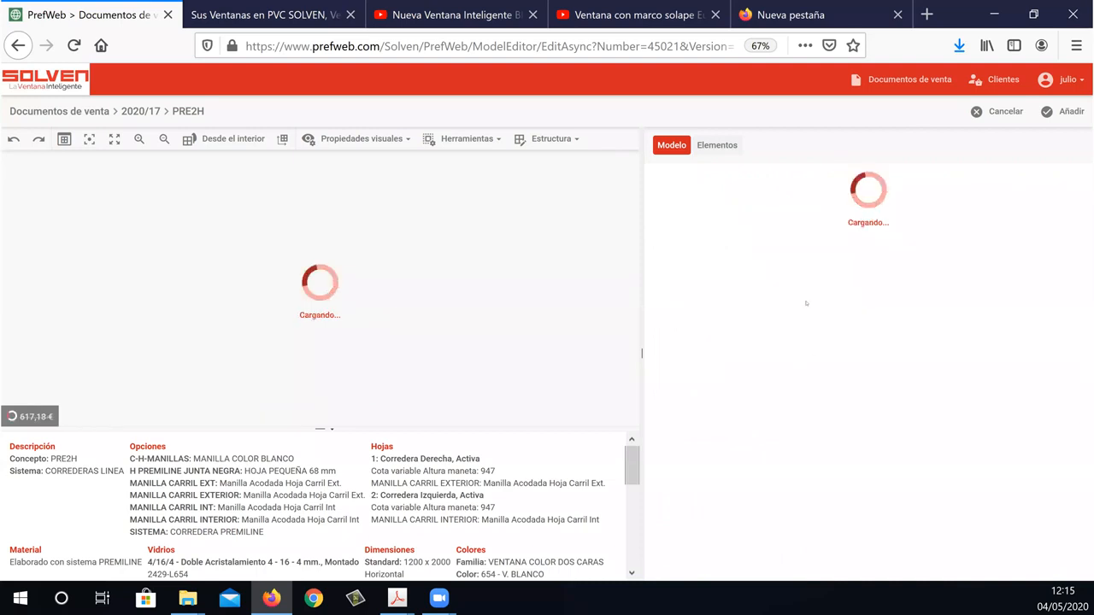
{"action": "left_click", "coordinate": [712, 321]}
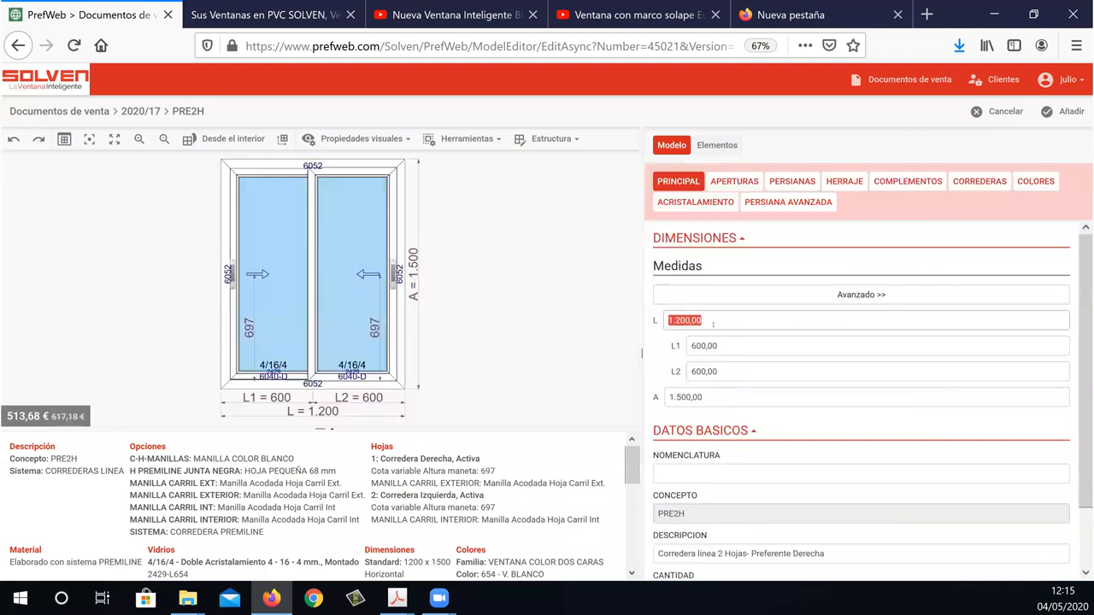
{"action": "type", "text": "1000"}
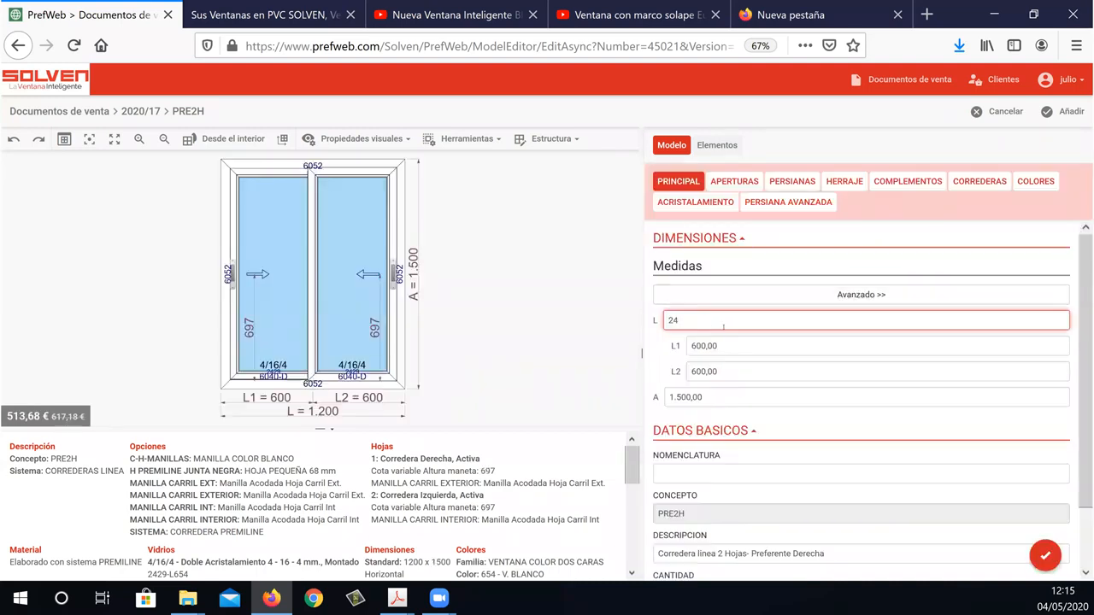
{"action": "key", "text": "Return"}
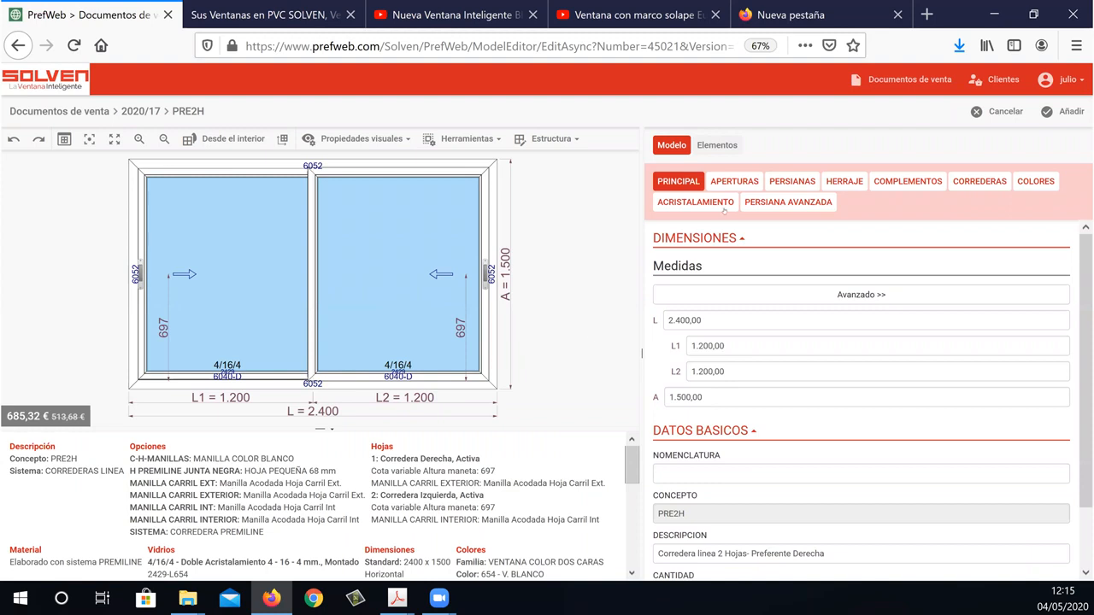
Examine the opening types available for the left leaf, leaving its current opening in place.
{"action": "left_click", "coordinate": [727, 179]}
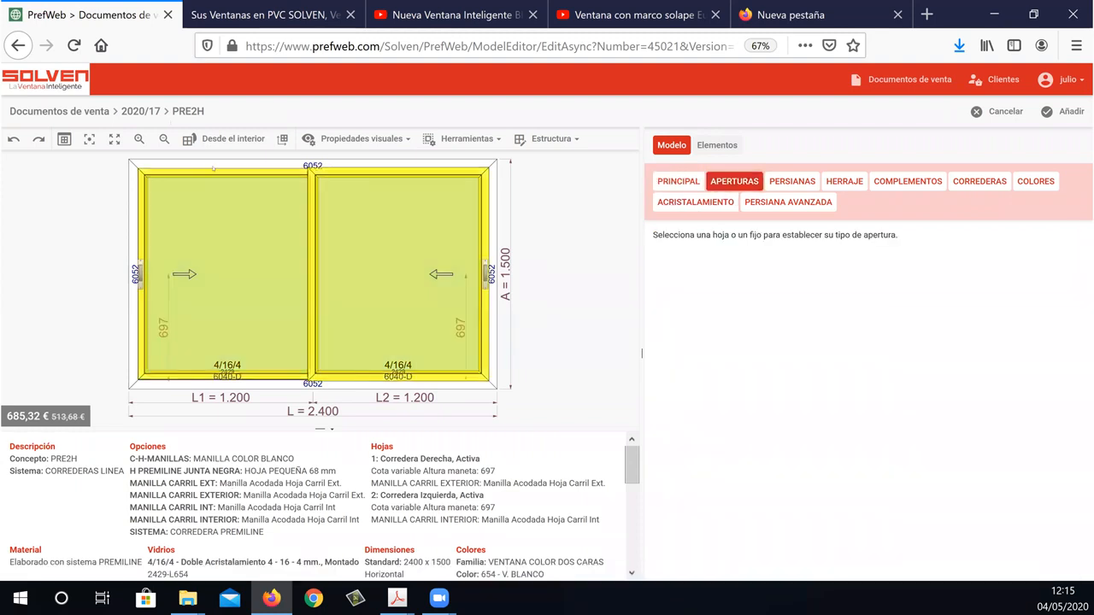
{"action": "left_click", "coordinate": [217, 179]}
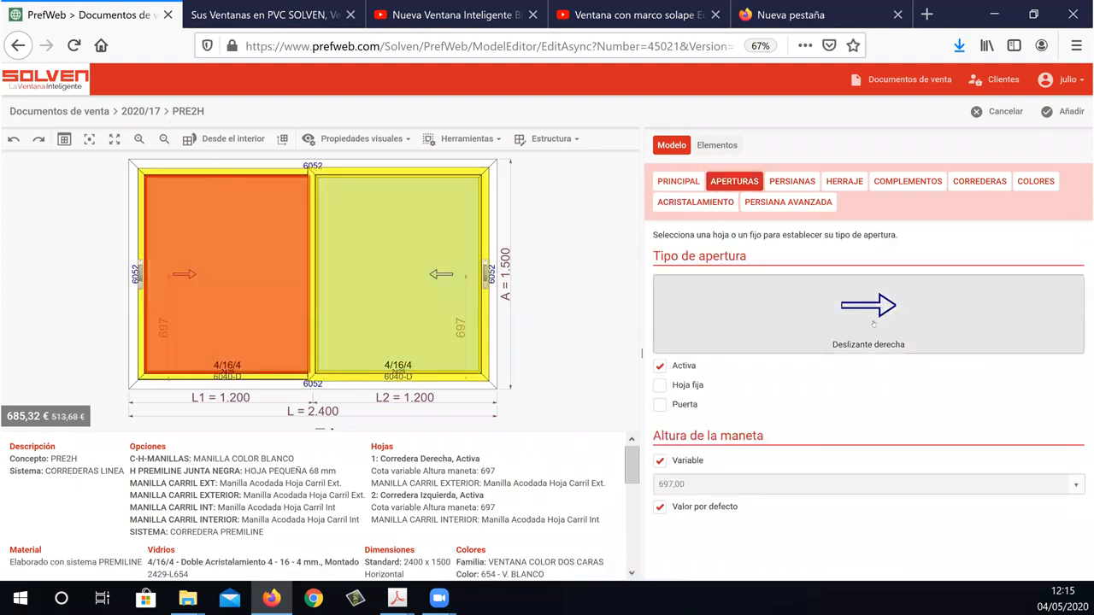
{"action": "left_click", "coordinate": [873, 323]}
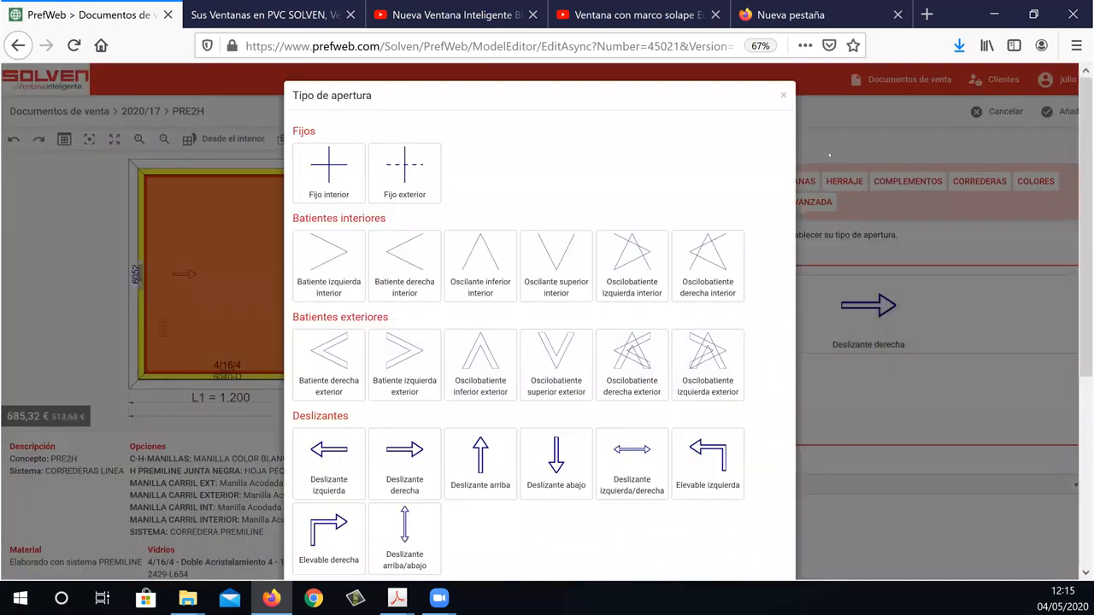
{"action": "left_click", "coordinate": [782, 95]}
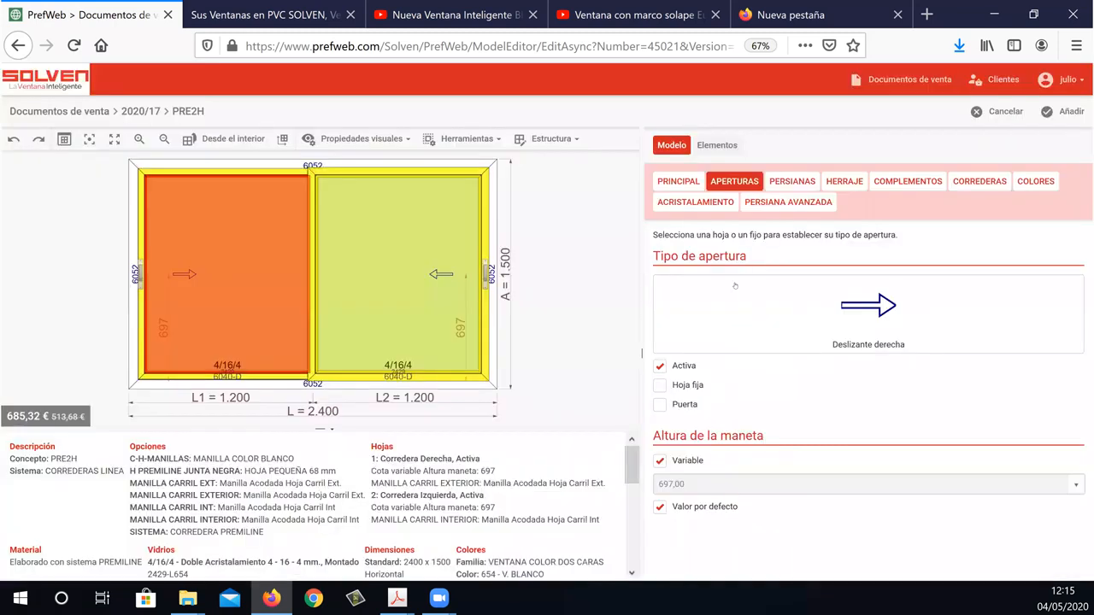
Add the configured window to the sales document and start another item from the gallery's 2-S.CORREDERA category.
{"action": "left_click", "coordinate": [677, 181]}
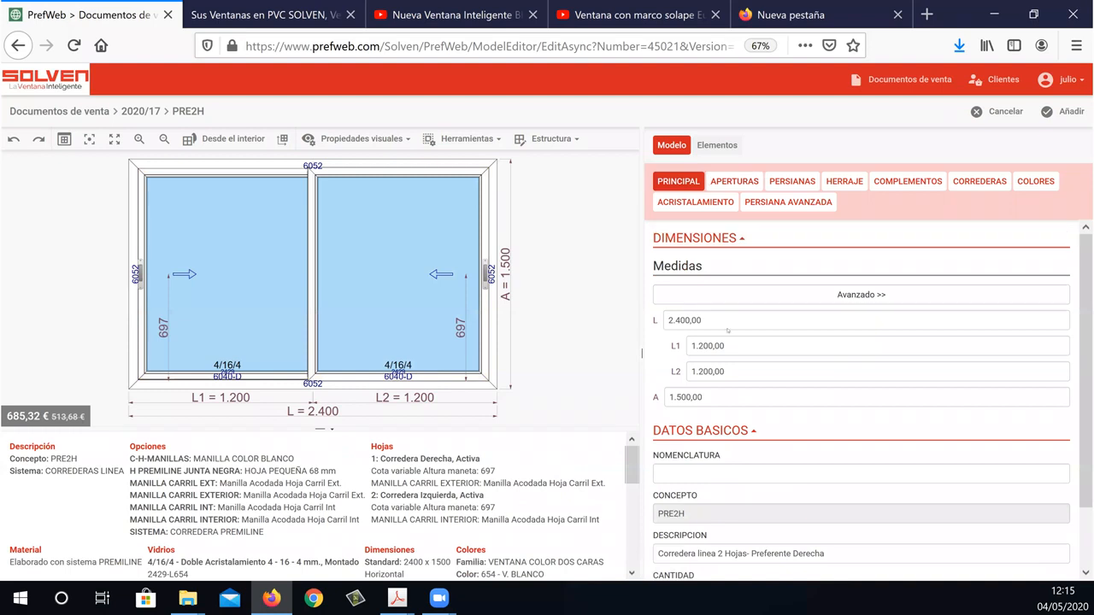
{"action": "left_click", "coordinate": [1064, 111]}
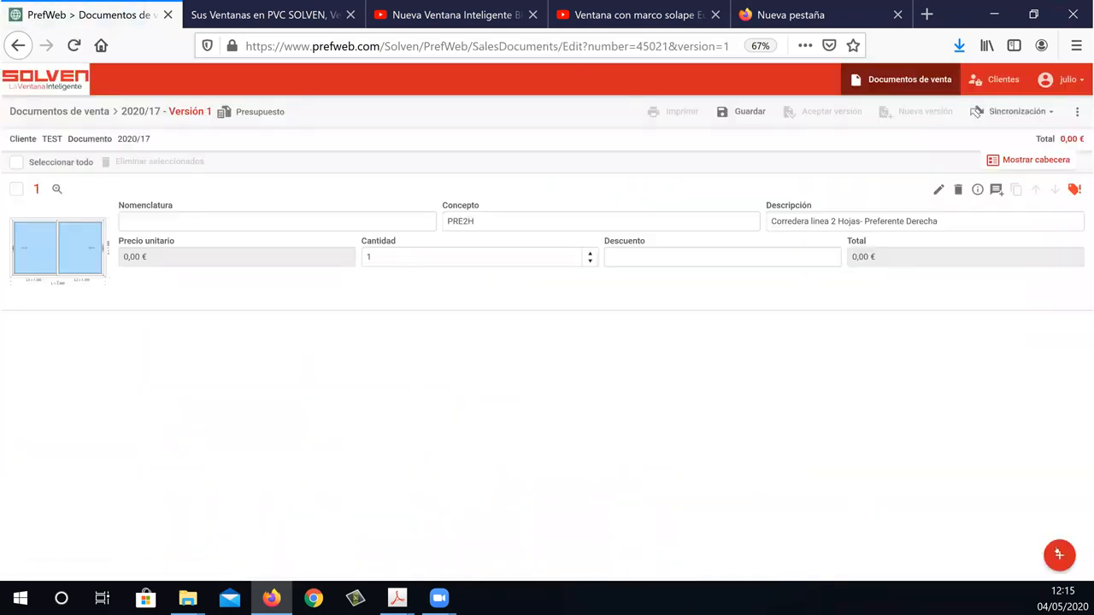
{"action": "left_click", "coordinate": [1017, 476]}
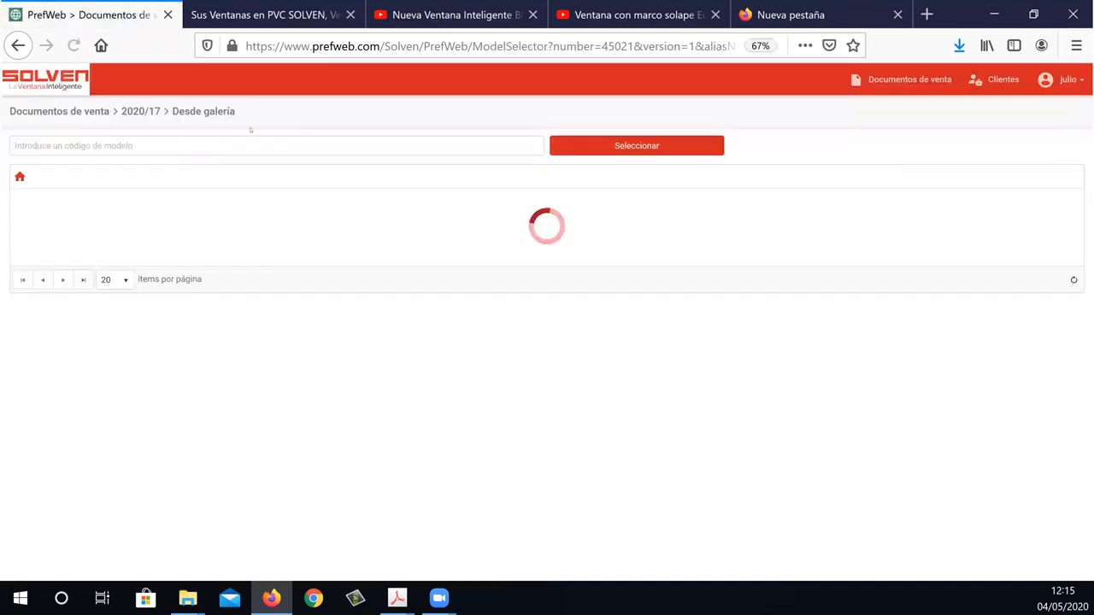
{"action": "left_click", "coordinate": [126, 215]}
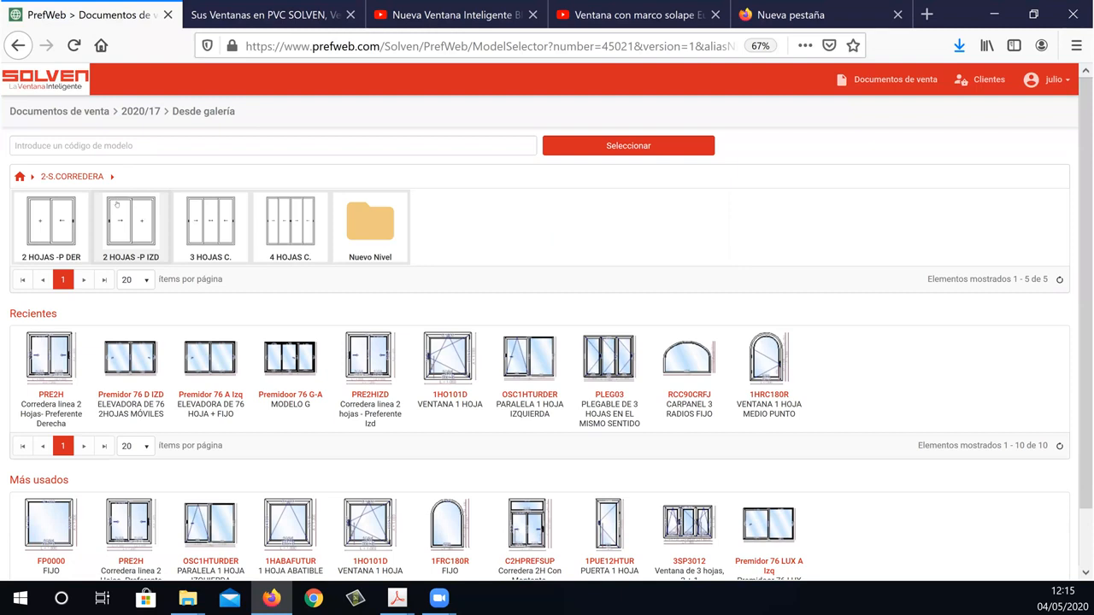
Look through the models in the 3 HOJAS C. and 4 HOJAS C. sliding categories.
{"action": "left_click", "coordinate": [210, 222]}
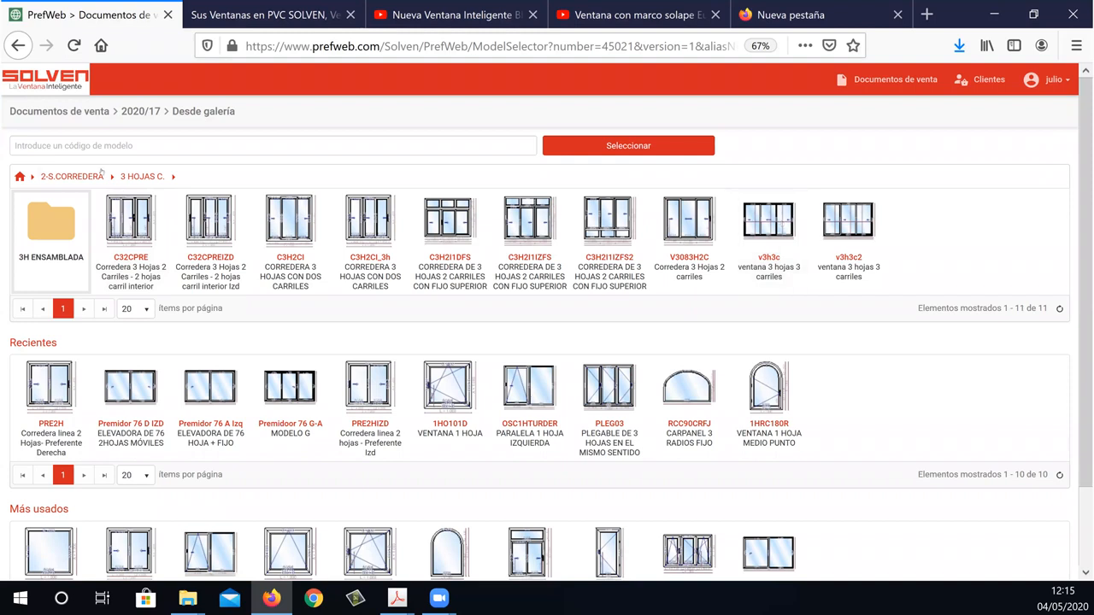
{"action": "left_click", "coordinate": [74, 175]}
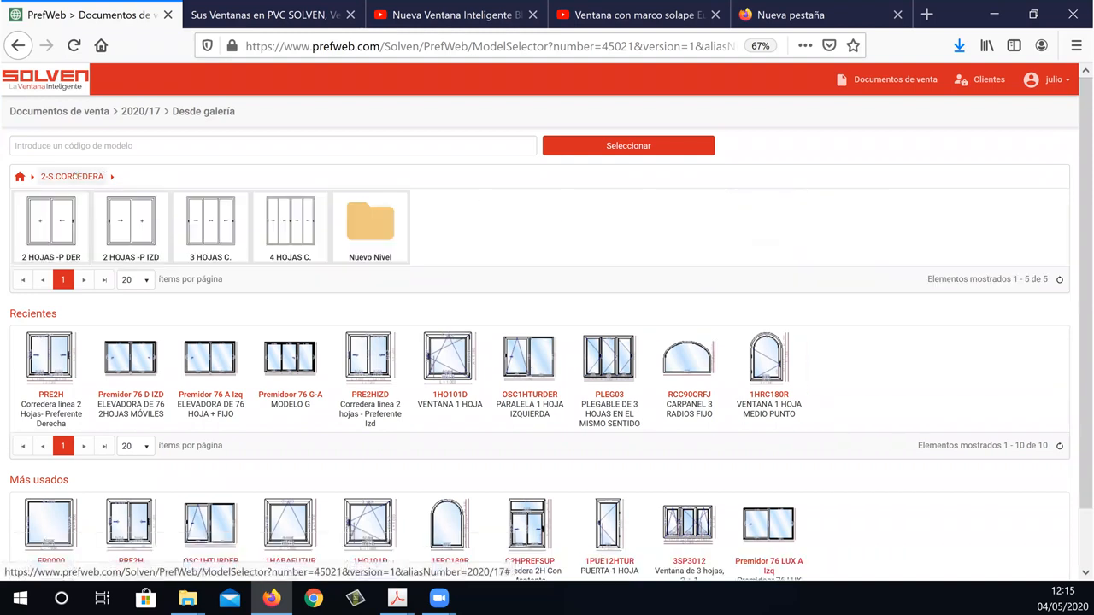
{"action": "left_click", "coordinate": [288, 224]}
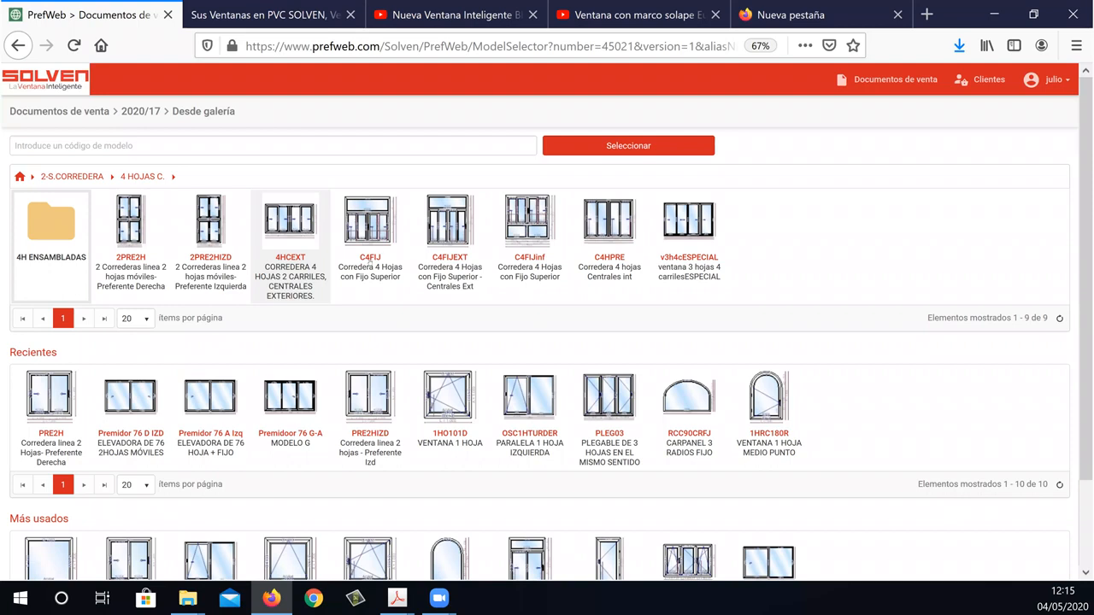
{"action": "left_click", "coordinate": [75, 177]}
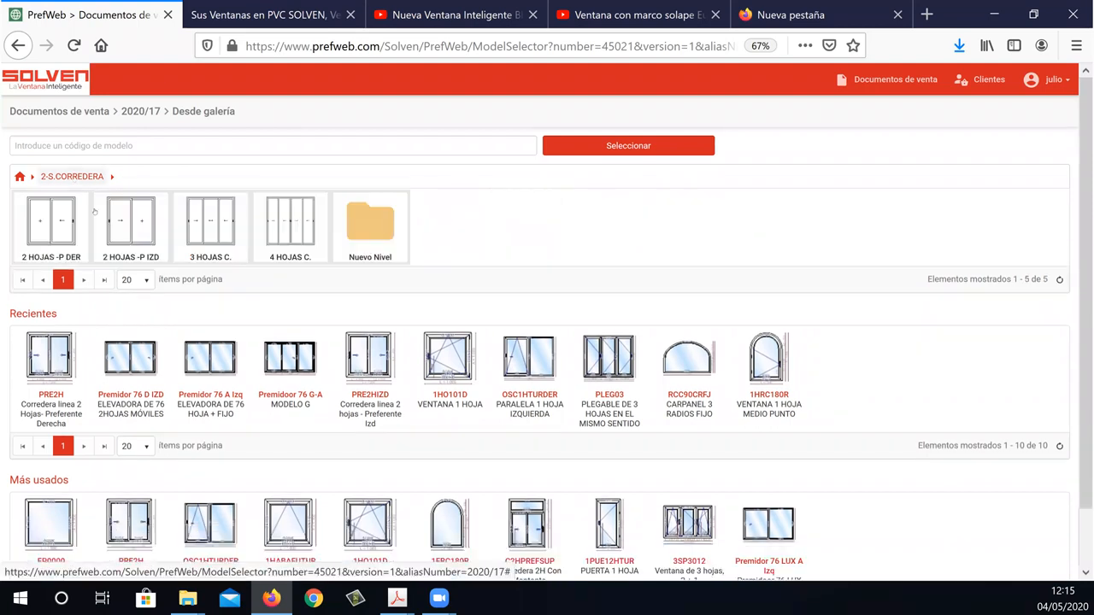
Open the PRE2H model from the 2 HOJAS -P DER category as a new item.
{"action": "left_click", "coordinate": [51, 221]}
{"action": "double_click", "coordinate": [768, 224]}
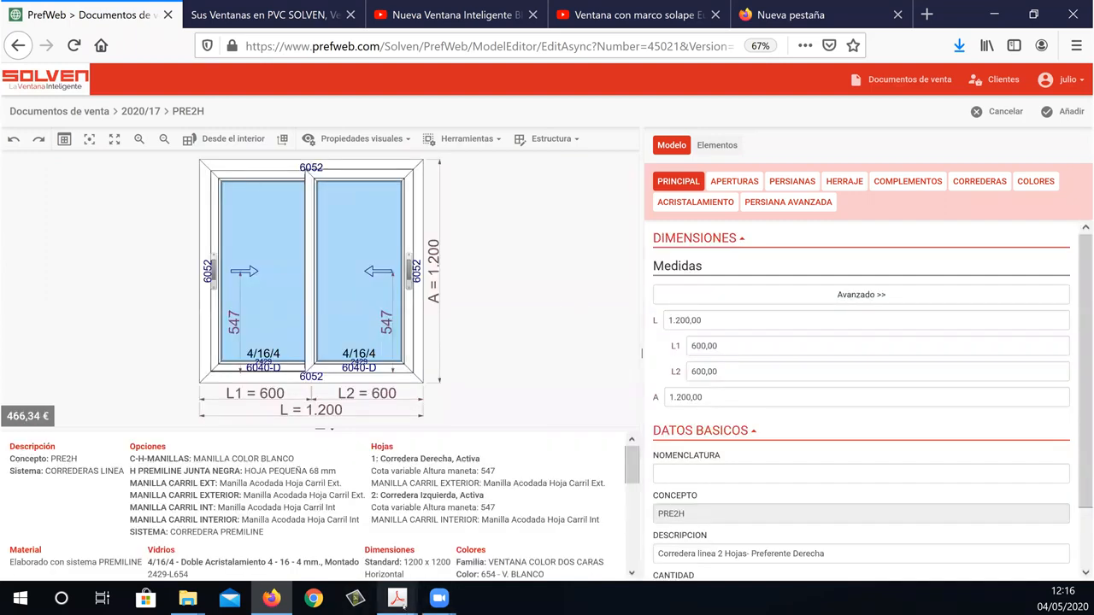
Switch to the 4-Sistemas Corredera PDF and examine the wind load charts for leaves 6040 and 6041 on page 7.
{"action": "mouse_move", "coordinate": [397, 598]}
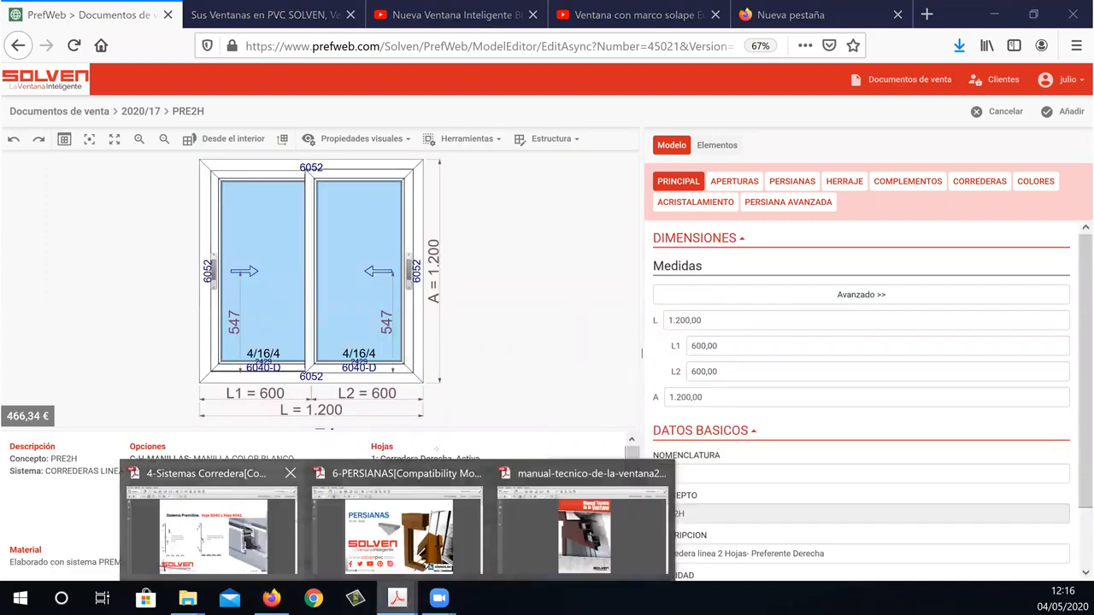
{"action": "left_click", "coordinate": [211, 526]}
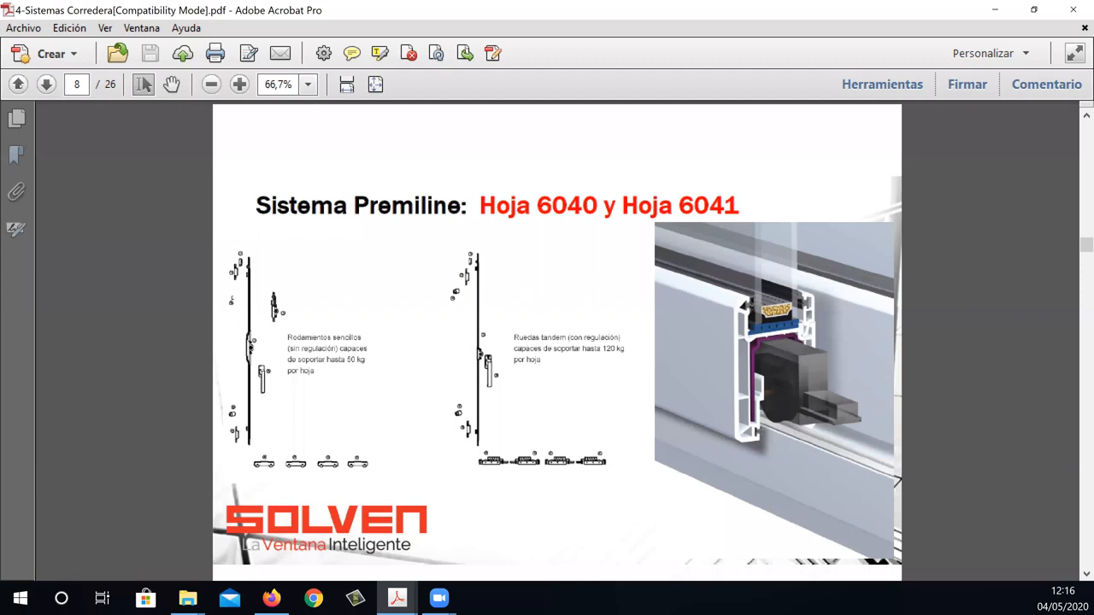
{"action": "left_click", "coordinate": [18, 85]}
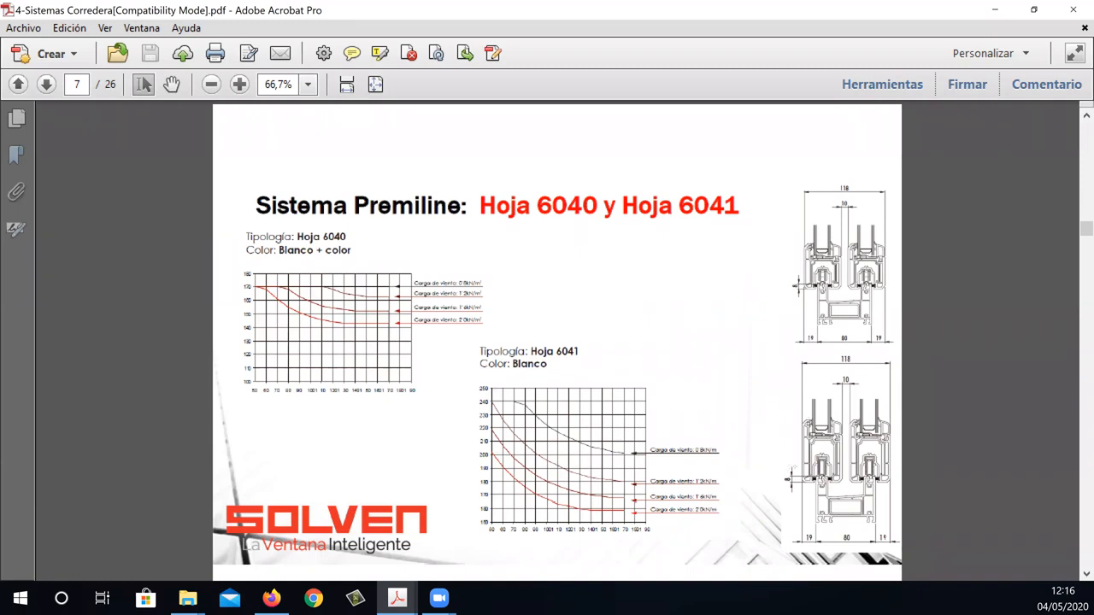
Switch to PrefWeb in Firefox and check the Premiline leaf choices among the PRE2H window's sliding options.
{"action": "left_click", "coordinate": [260, 604]}
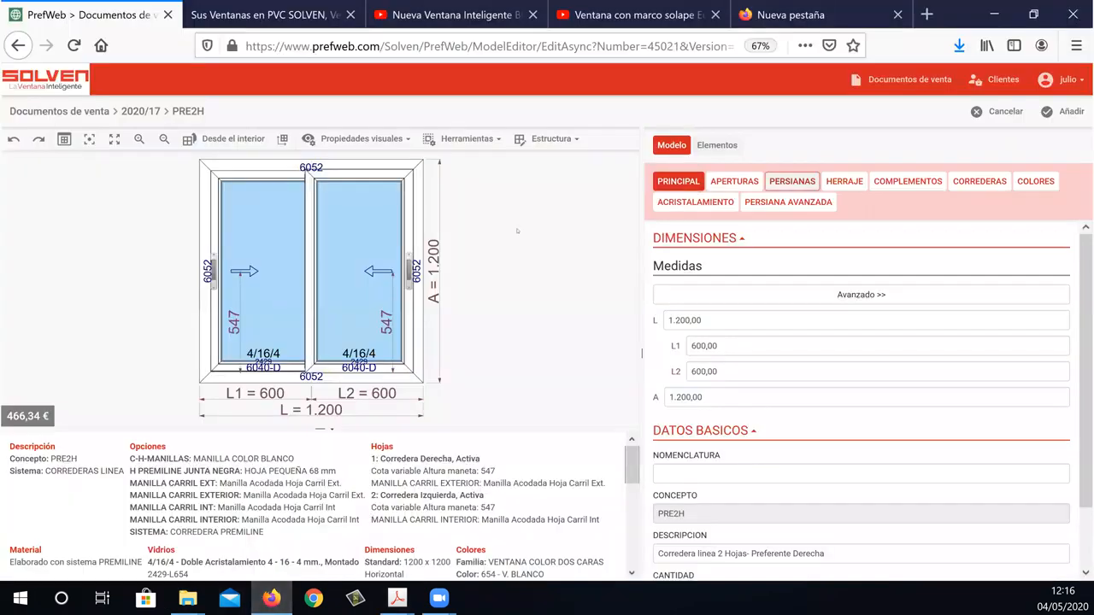
{"action": "left_click", "coordinate": [971, 181]}
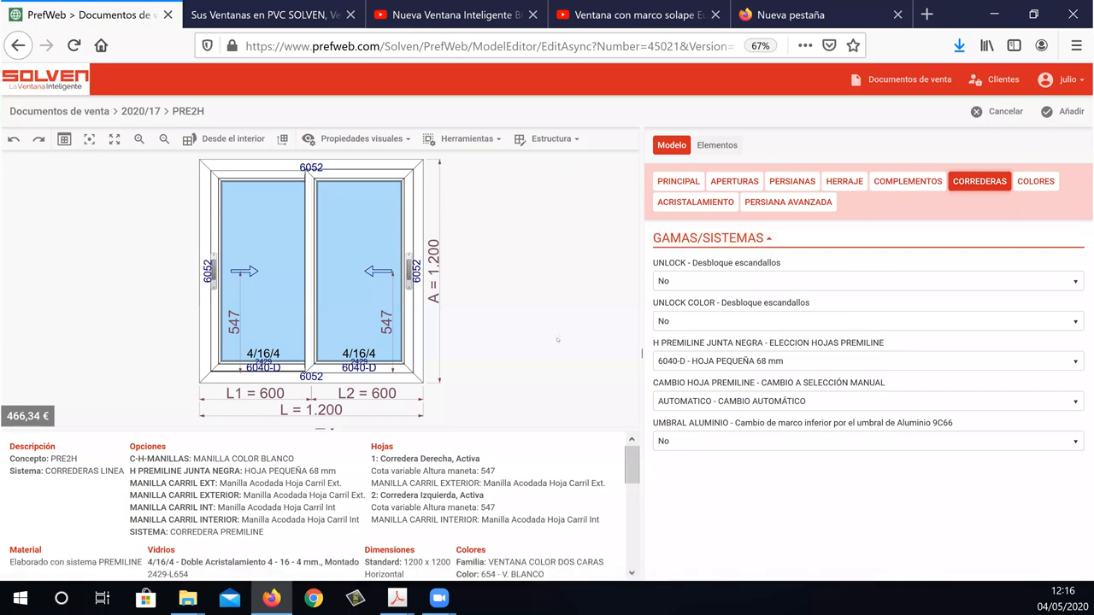
{"action": "left_click", "coordinate": [685, 361]}
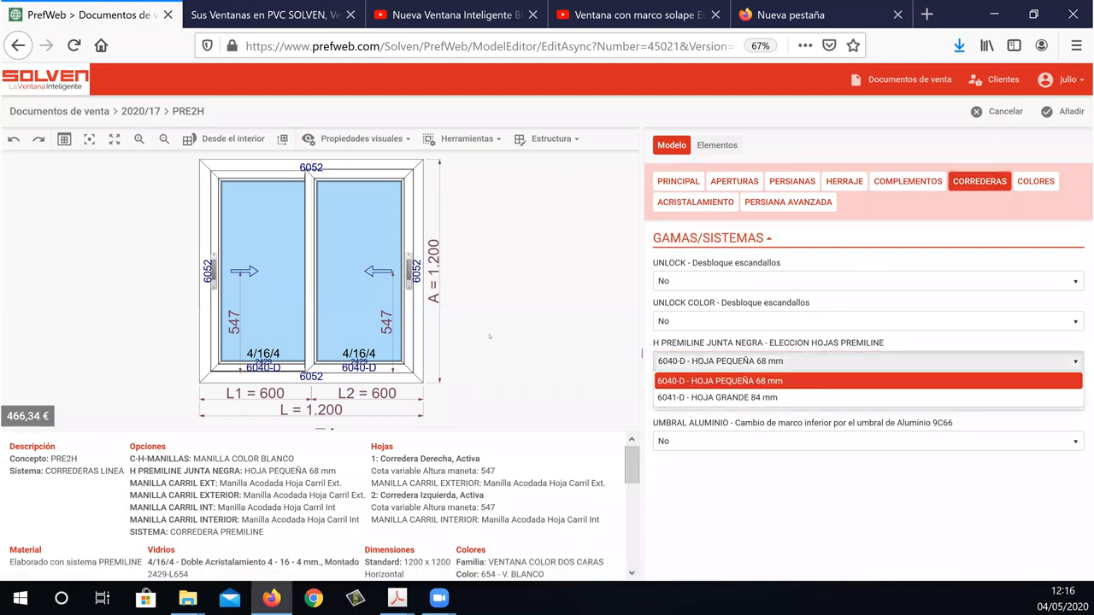
{"action": "left_click", "coordinate": [718, 355]}
Try to change the Premiline leaf to 6041-D - HOJA GRANDE 84 mm with automatic leaf change still active.
{"action": "left_click", "coordinate": [688, 361]}
{"action": "left_click", "coordinate": [776, 398]}
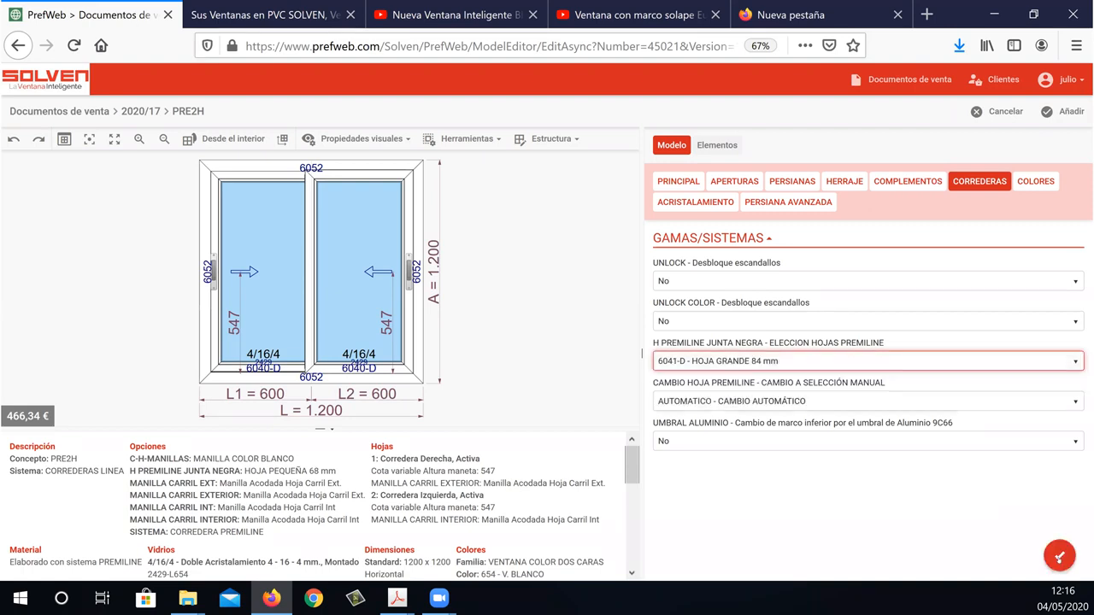
{"action": "left_click", "coordinate": [1051, 551]}
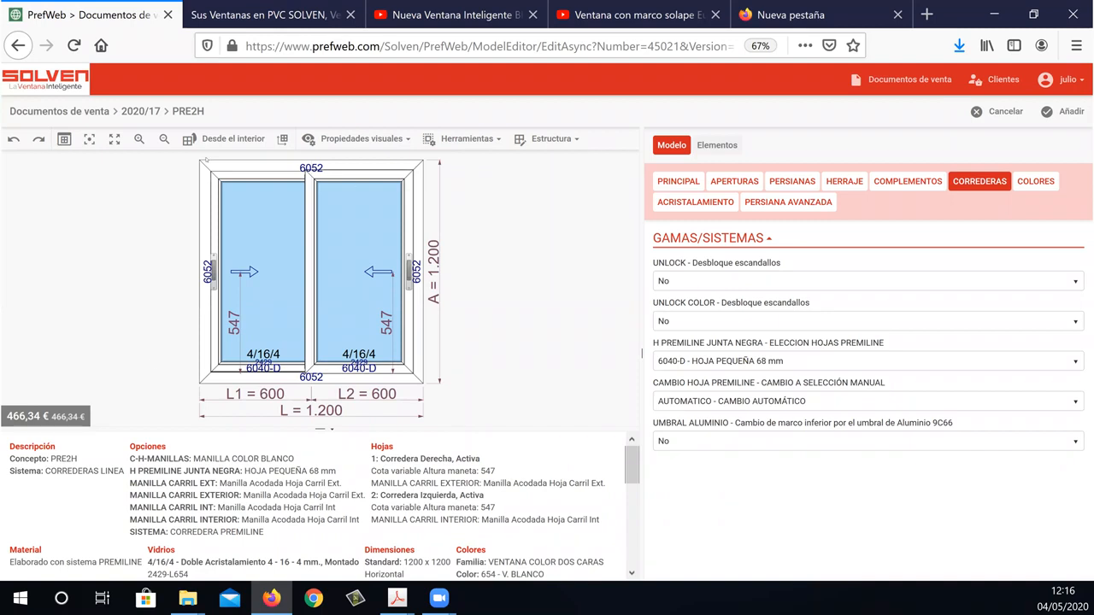
Set CAMBIO HOJA PREMILINE to MANUAL - DESBLOQUEAR PROTECCIÓN and apply it to the window.
{"action": "left_click", "coordinate": [688, 362]}
{"action": "left_click", "coordinate": [684, 377]}
{"action": "left_click", "coordinate": [676, 401]}
{"action": "left_click", "coordinate": [690, 434]}
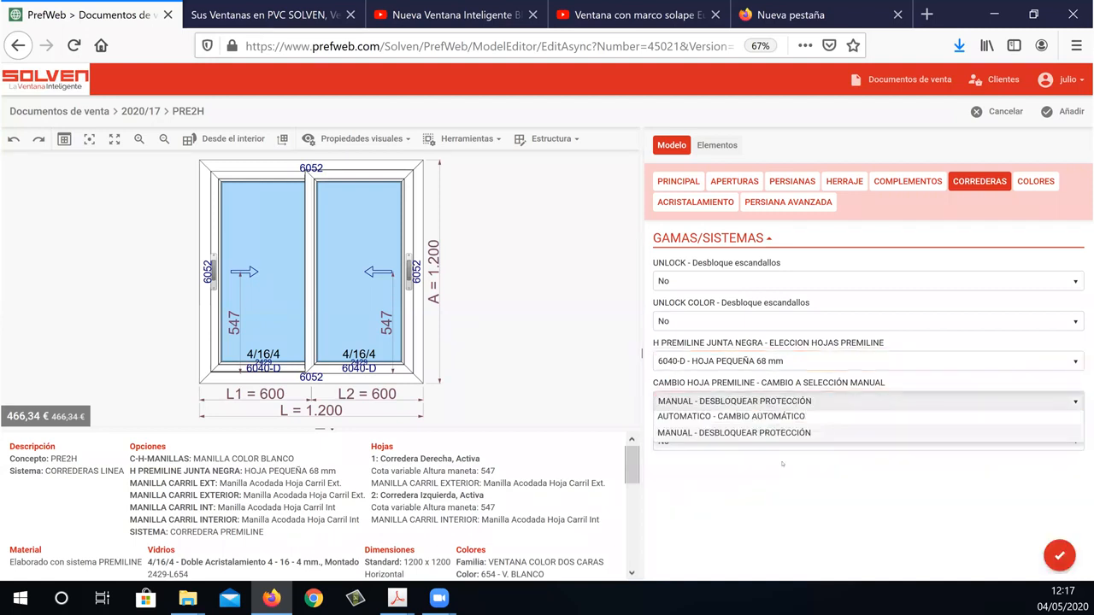
{"action": "left_click", "coordinate": [1059, 556]}
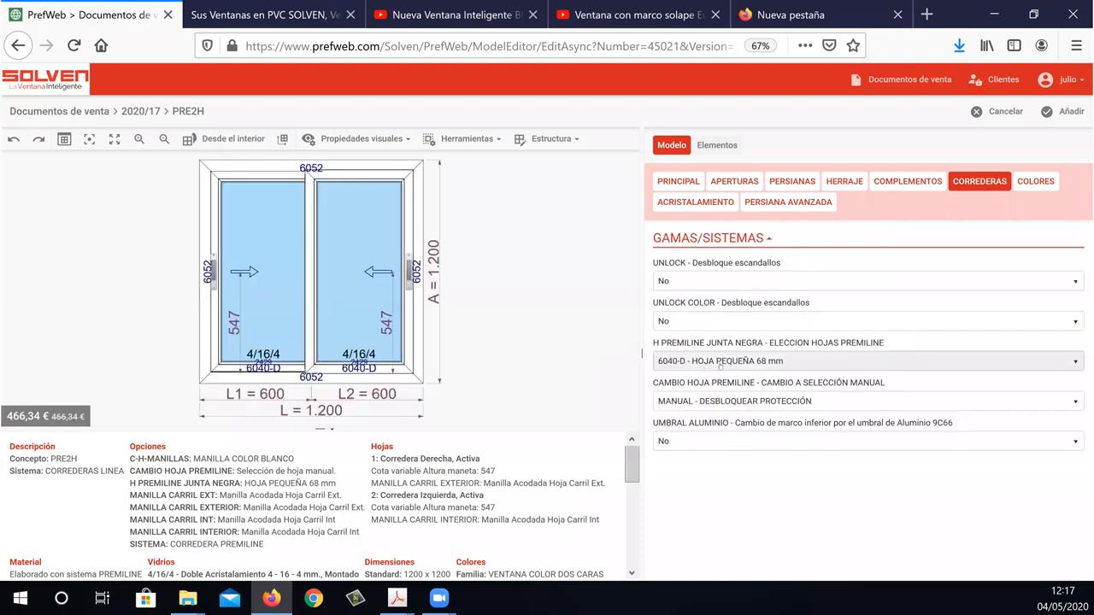
Set the Premiline leaf to 6041-D - HOJA GRANDE 84 mm and add the window to the sales document.
{"action": "left_click", "coordinate": [720, 362]}
{"action": "left_click", "coordinate": [718, 397]}
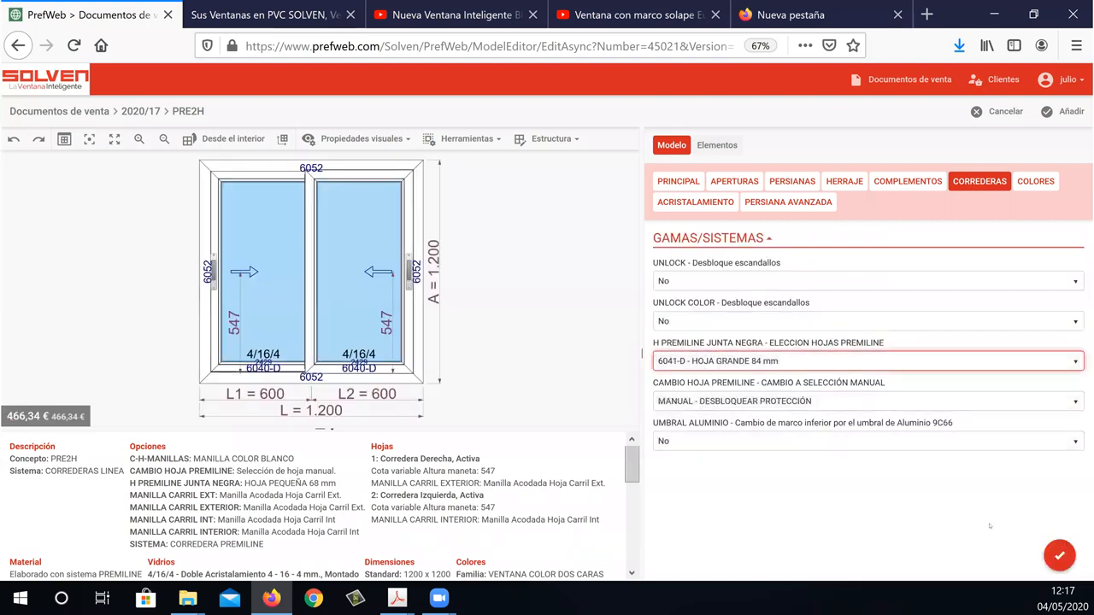
{"action": "left_click", "coordinate": [1059, 555]}
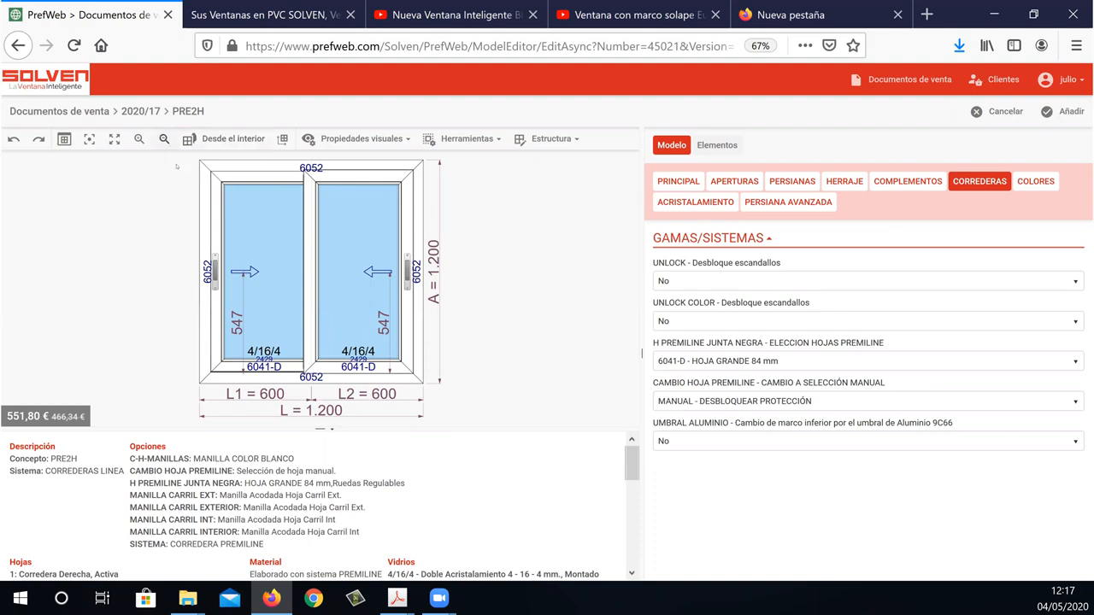
{"action": "left_click", "coordinate": [1068, 111]}
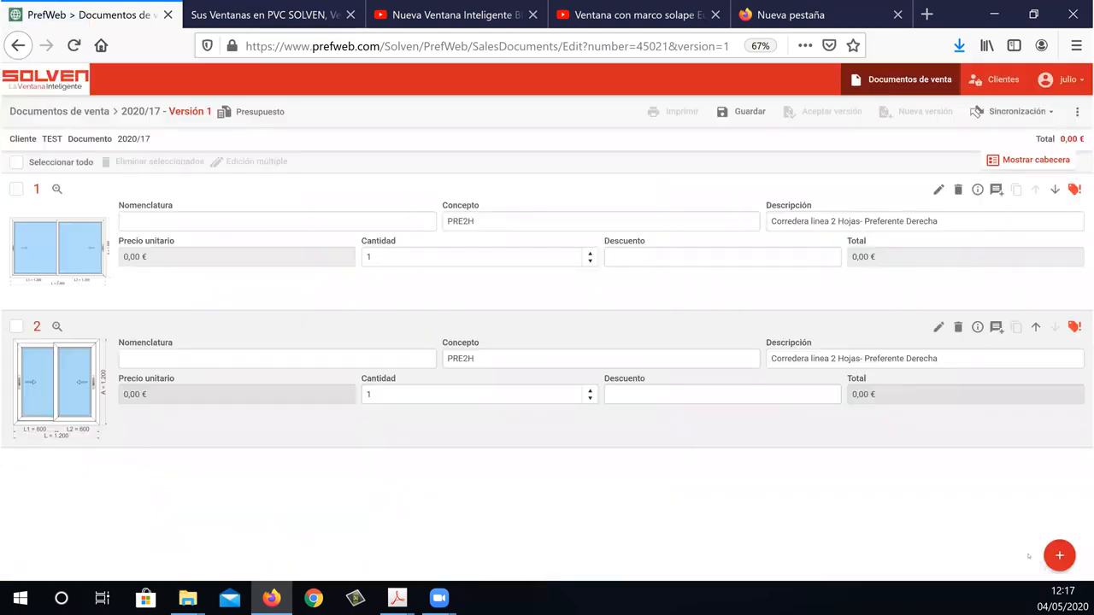
Start another item from the gallery with the PRE2H model in 2-S.CORREDERA, 2 HOJAS -P DER.
{"action": "left_click", "coordinate": [1059, 555]}
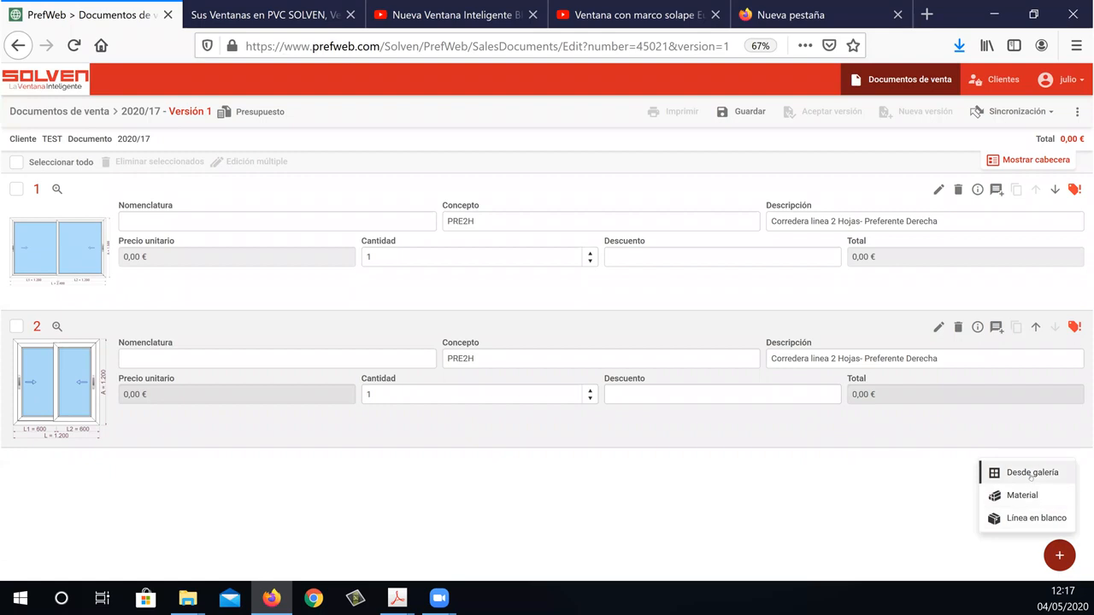
{"action": "left_click", "coordinate": [1032, 474]}
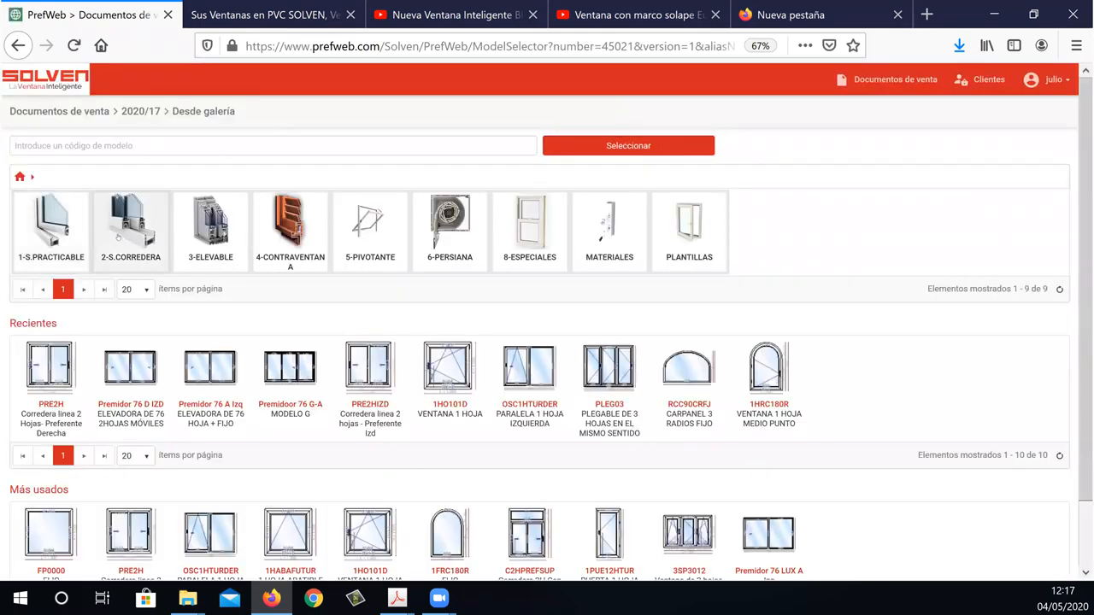
{"action": "left_click", "coordinate": [118, 237]}
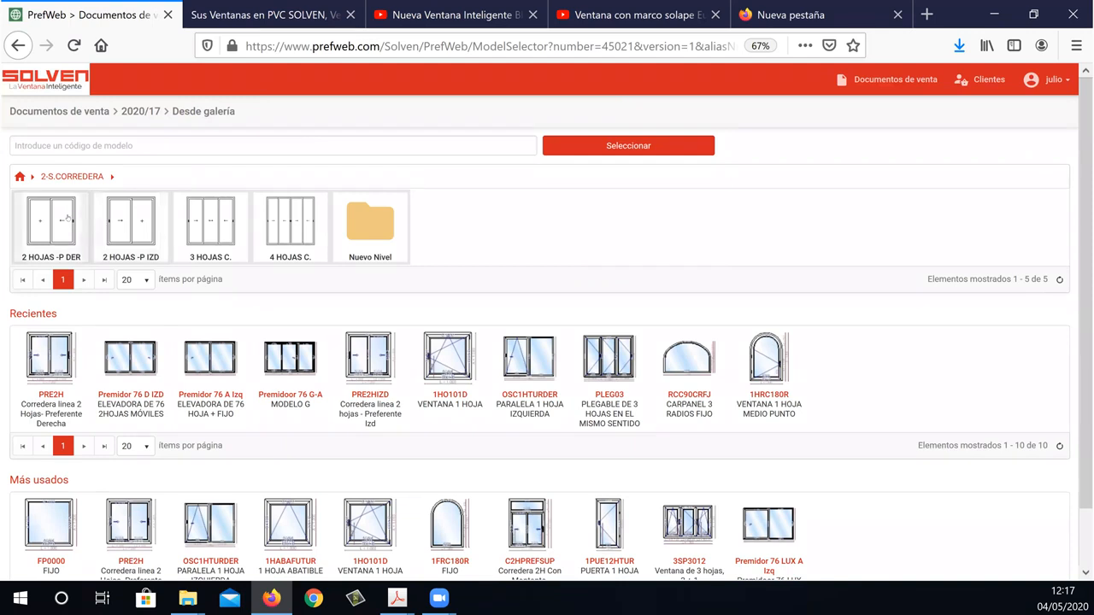
{"action": "left_click", "coordinate": [67, 219]}
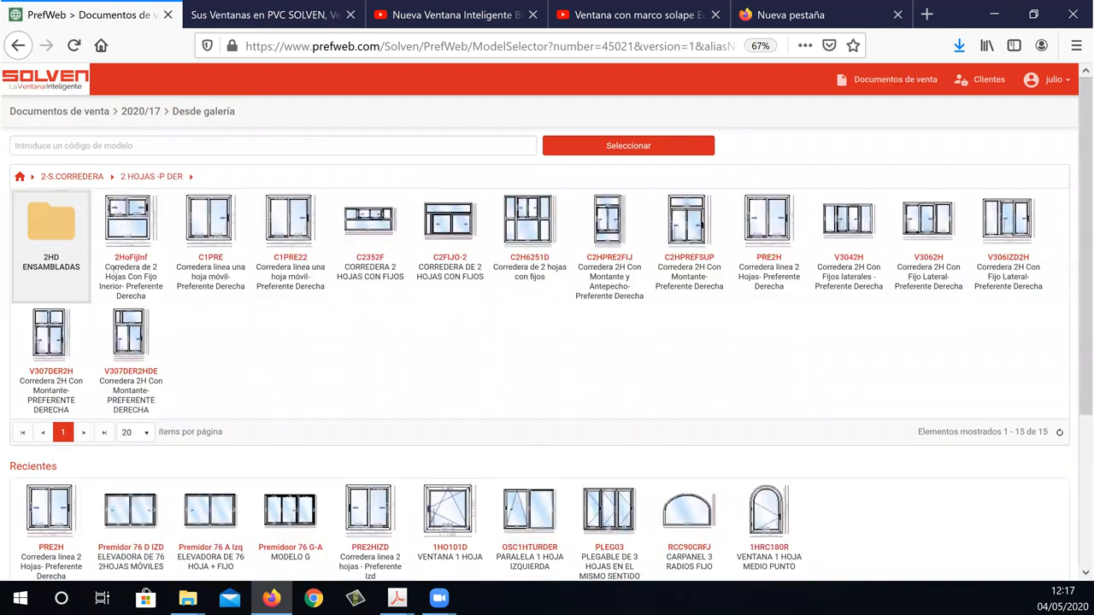
{"action": "left_click", "coordinate": [792, 231]}
{"action": "double_click", "coordinate": [791, 230]}
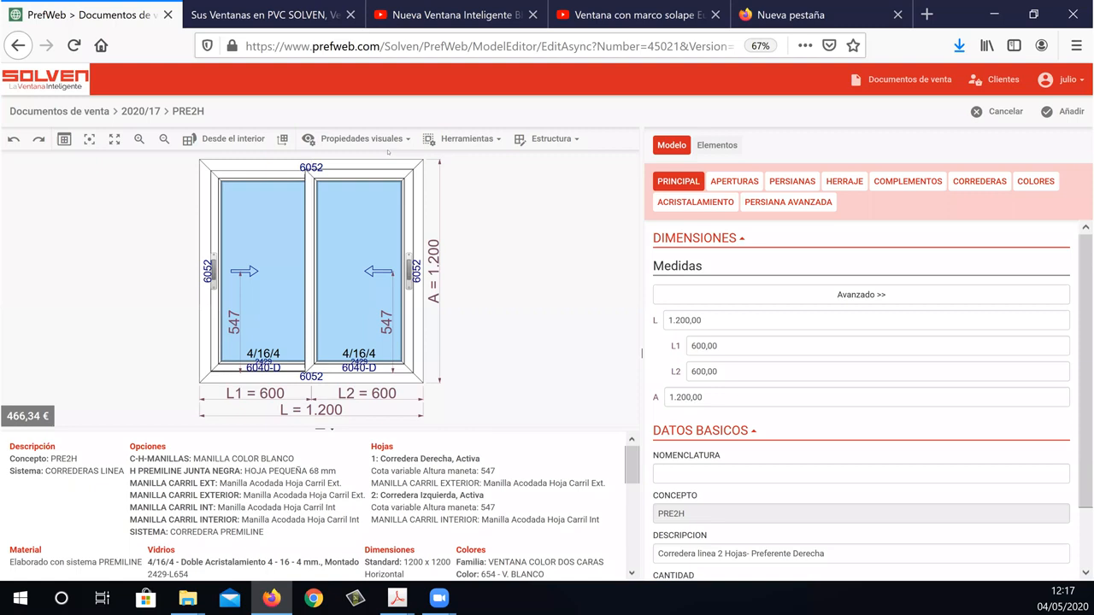
Set the new window's height A to 2000 mm.
{"action": "left_click_drag", "start_coordinate": [702, 397], "coordinate": [616, 405]}
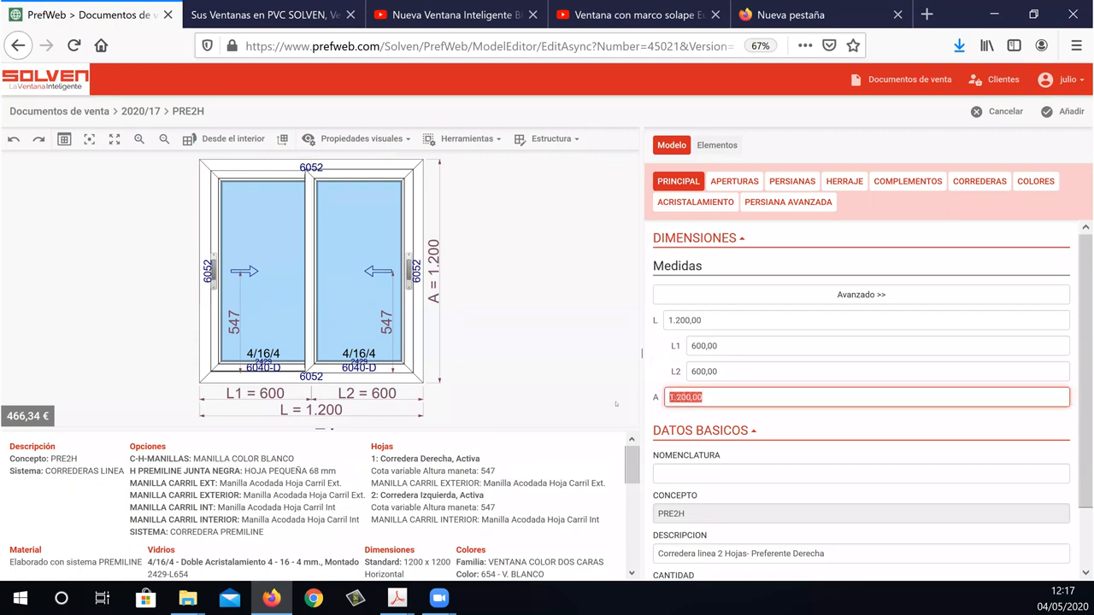
{"action": "type", "text": "2000"}
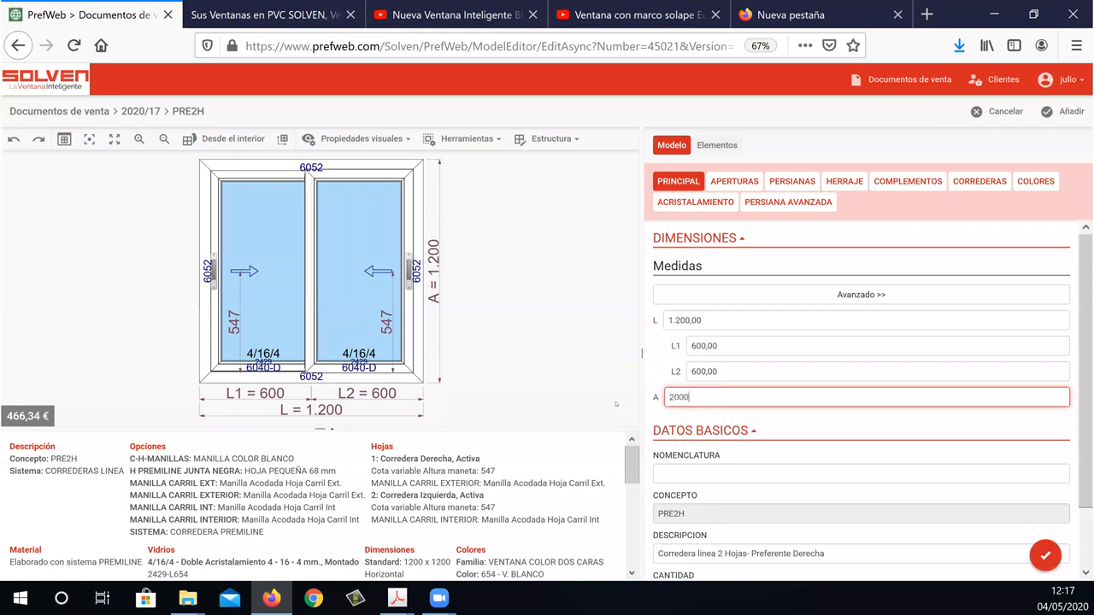
{"action": "key", "text": "Return"}
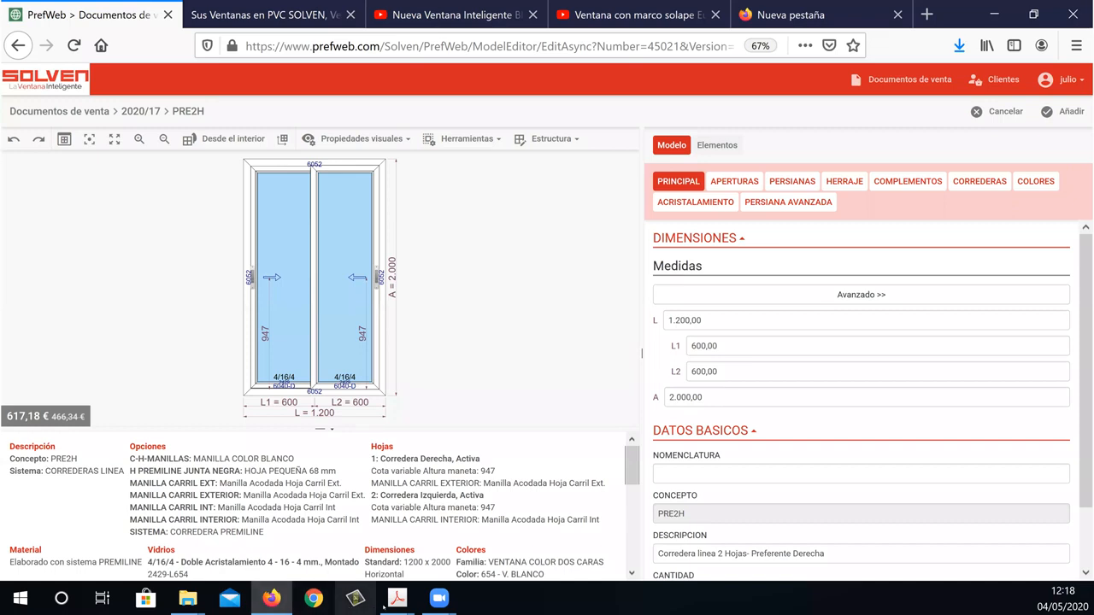
Switch to the 4-Sistemas Corredera PDF and view the roller details for leaves 6040 and 6041 on page 8.
{"action": "mouse_move", "coordinate": [397, 599]}
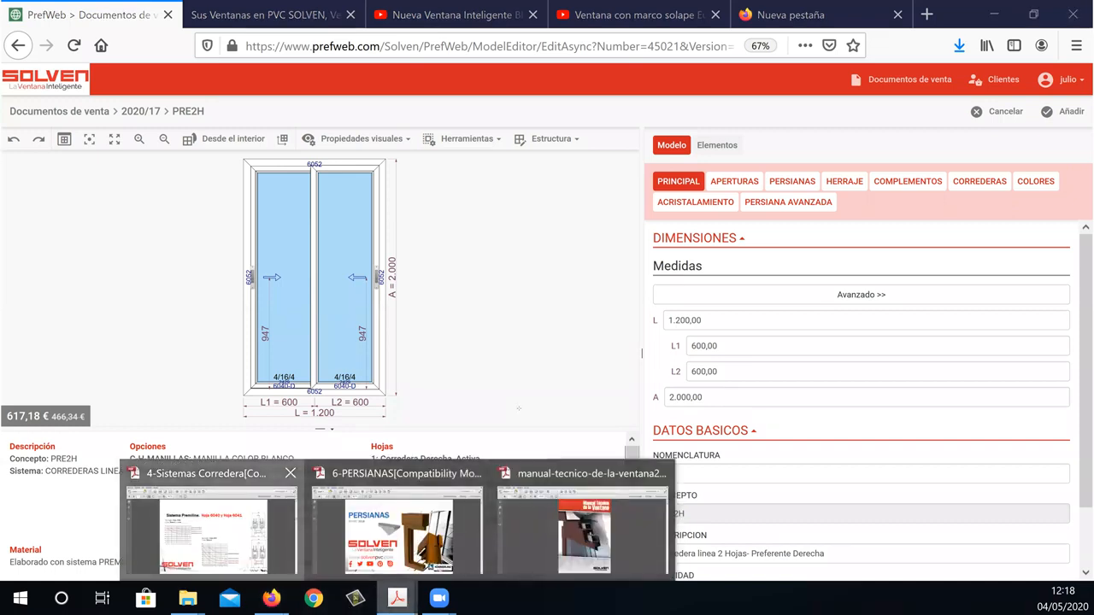
{"action": "left_click", "coordinate": [211, 525]}
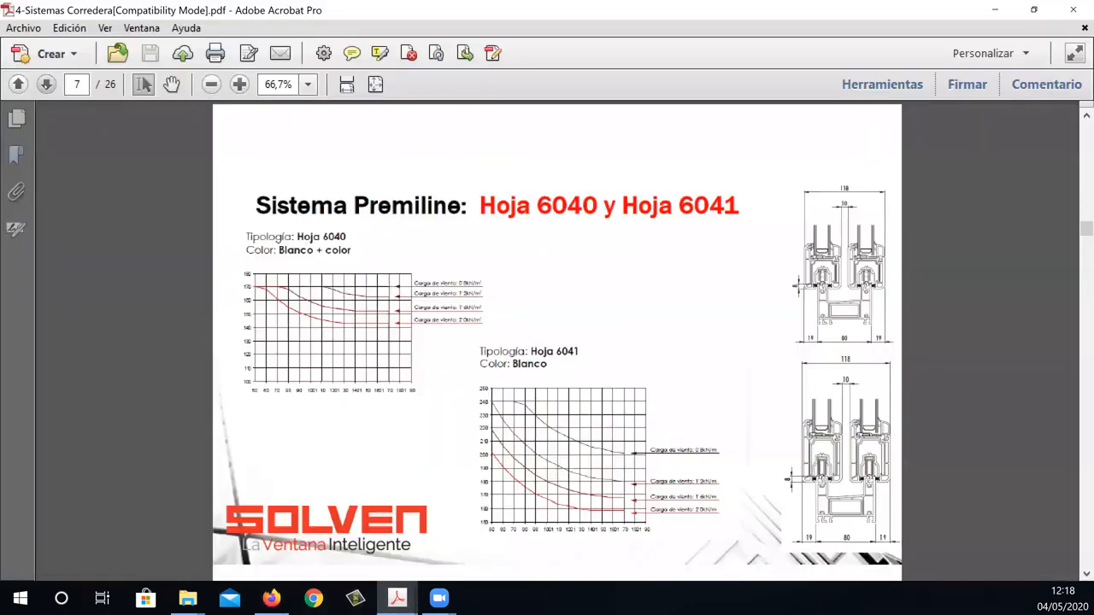
{"action": "left_click", "coordinate": [47, 85]}
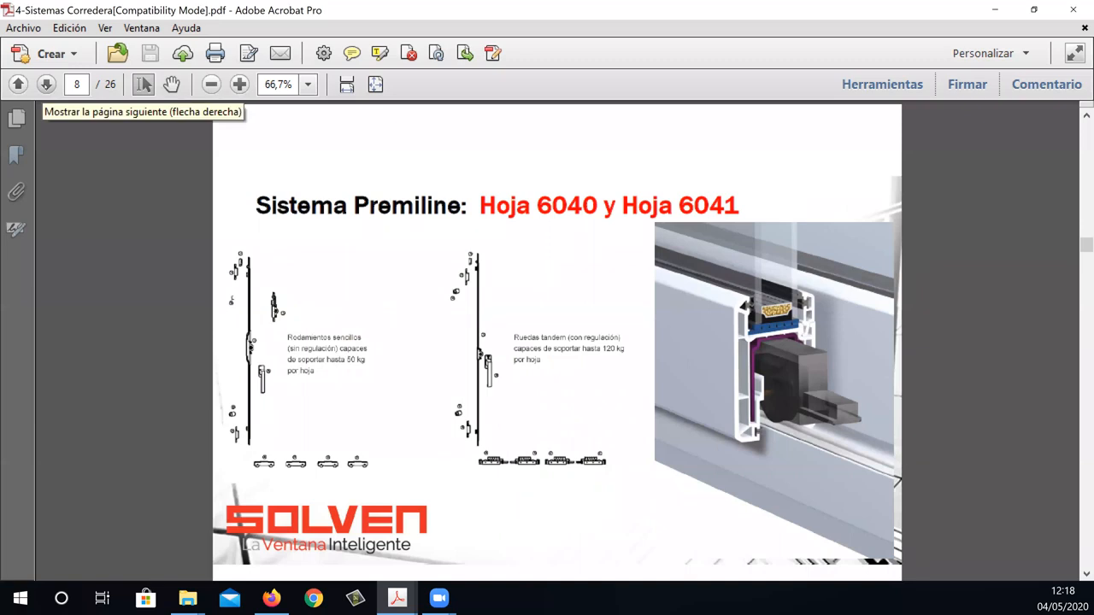
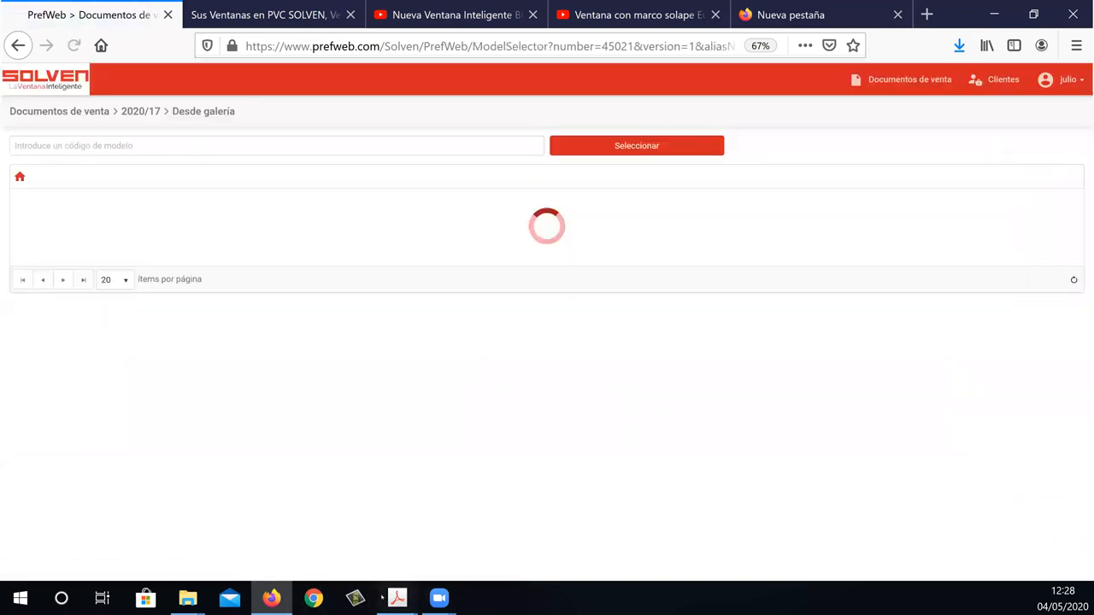
Switch to the 4-Sistemas Corredera PDF and view the assembled frames and the aluminium thresholds on pages 14 and 15.
{"action": "mouse_move", "coordinate": [397, 599]}
{"action": "left_click", "coordinate": [219, 522]}
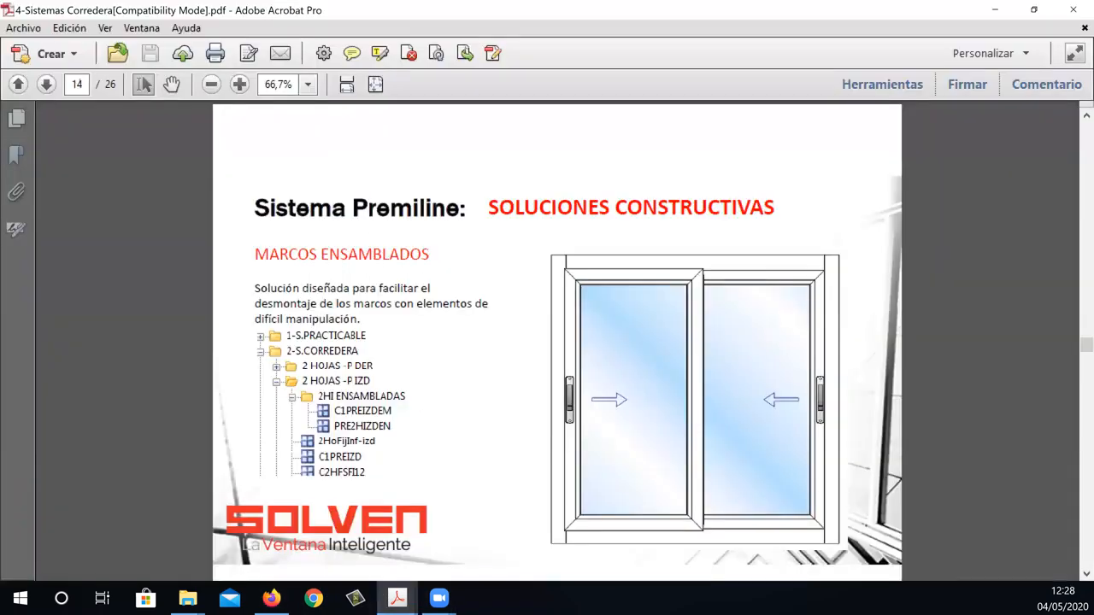
{"action": "left_click", "coordinate": [46, 85]}
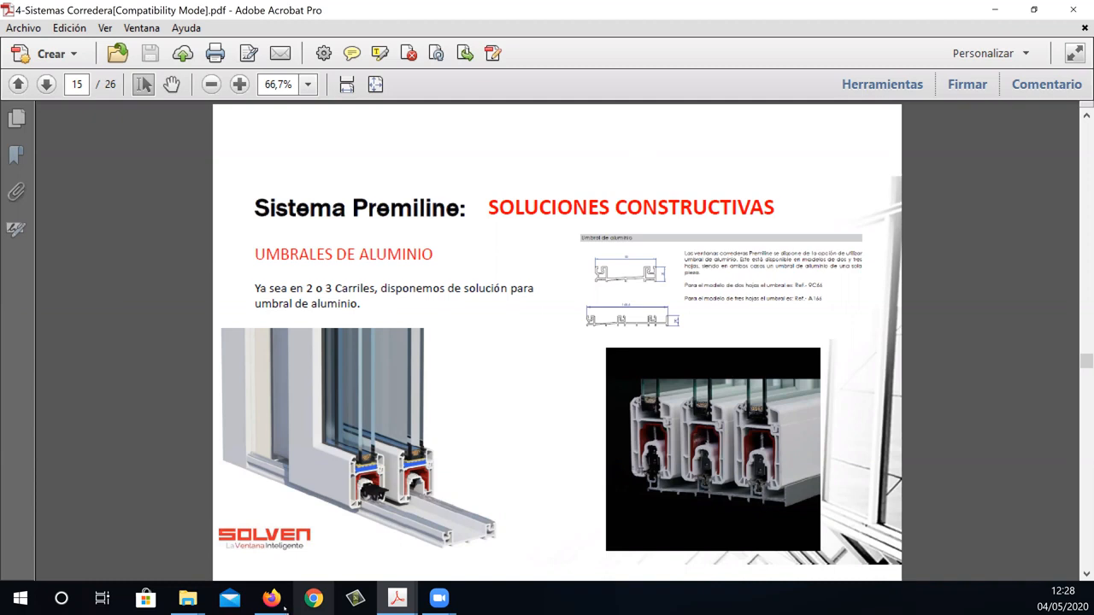
Switch back to PrefWeb and start a gallery item with the PRE2H model from 2-S.CORREDERA, 2 HOJAS -P DER.
{"action": "mouse_move", "coordinate": [285, 608]}
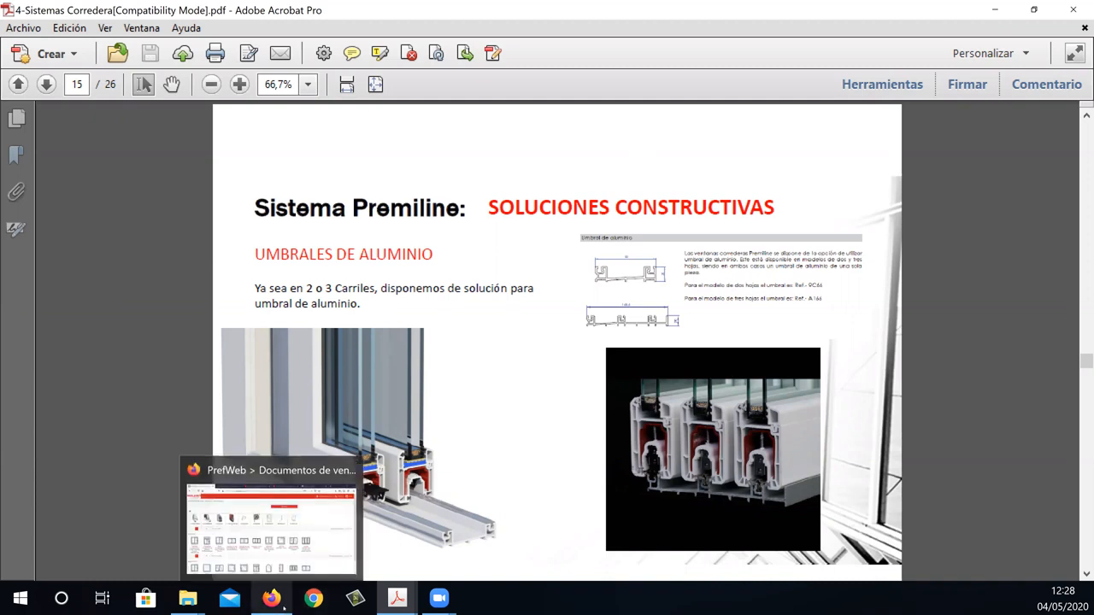
{"action": "left_click", "coordinate": [262, 608]}
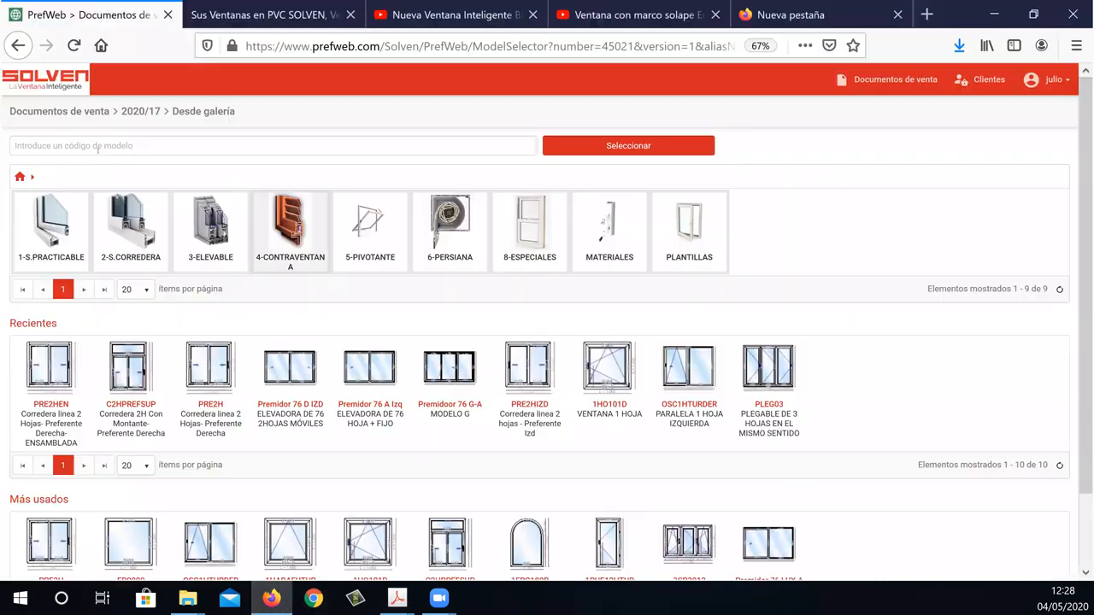
{"action": "left_click", "coordinate": [119, 224]}
{"action": "left_click", "coordinate": [53, 218]}
{"action": "double_click", "coordinate": [769, 219]}
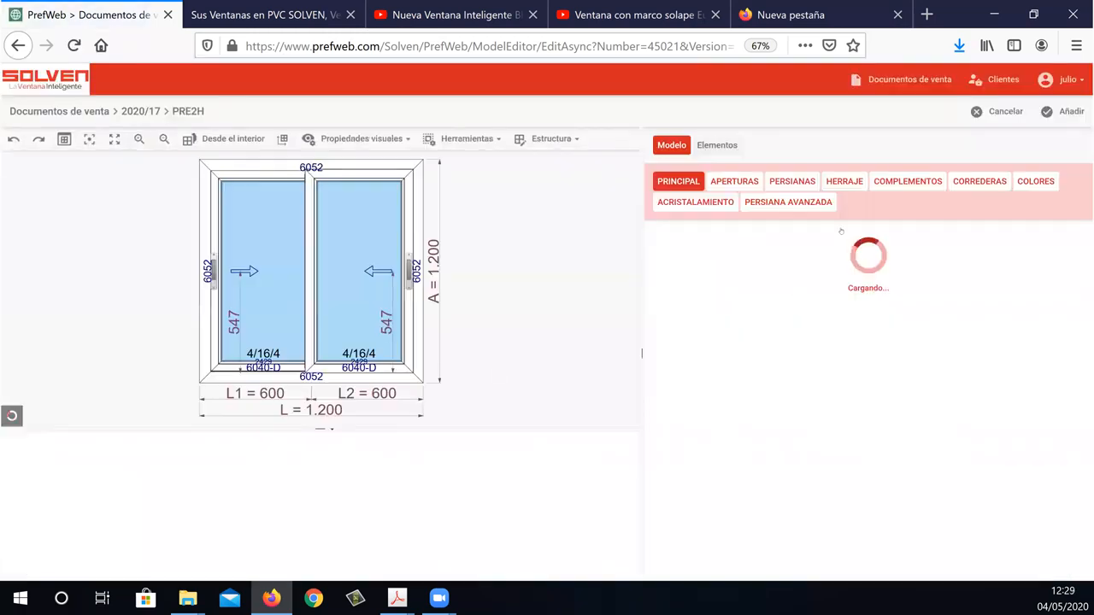
Set UMBRAL ALUMINIO to Sí in the sliding options of the two-leaf PRE2H window and apply it.
{"action": "left_click", "coordinate": [992, 181]}
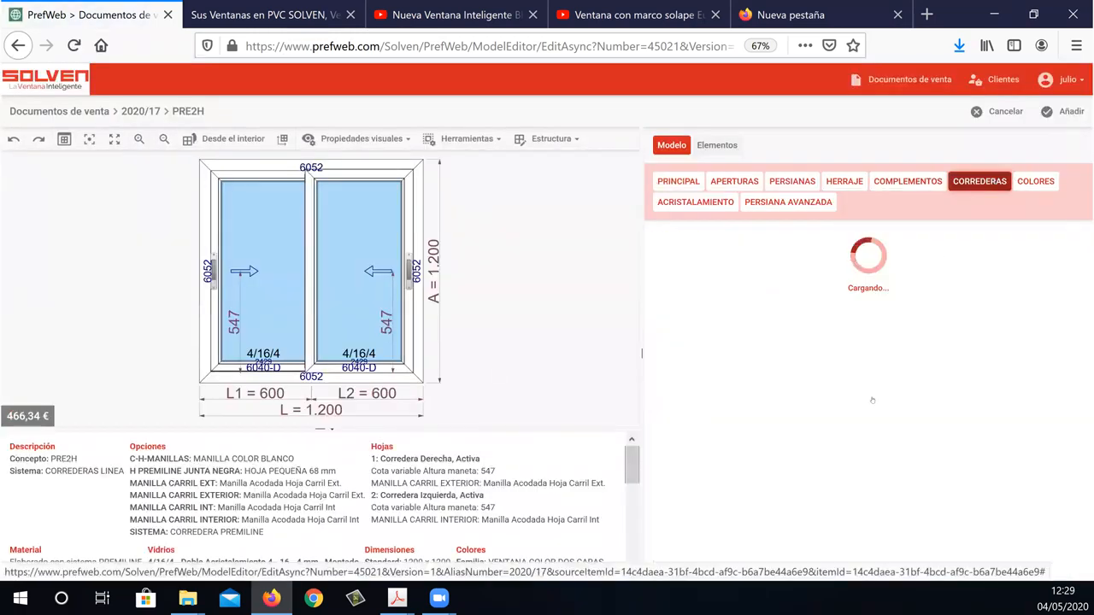
{"action": "left_click", "coordinate": [704, 441]}
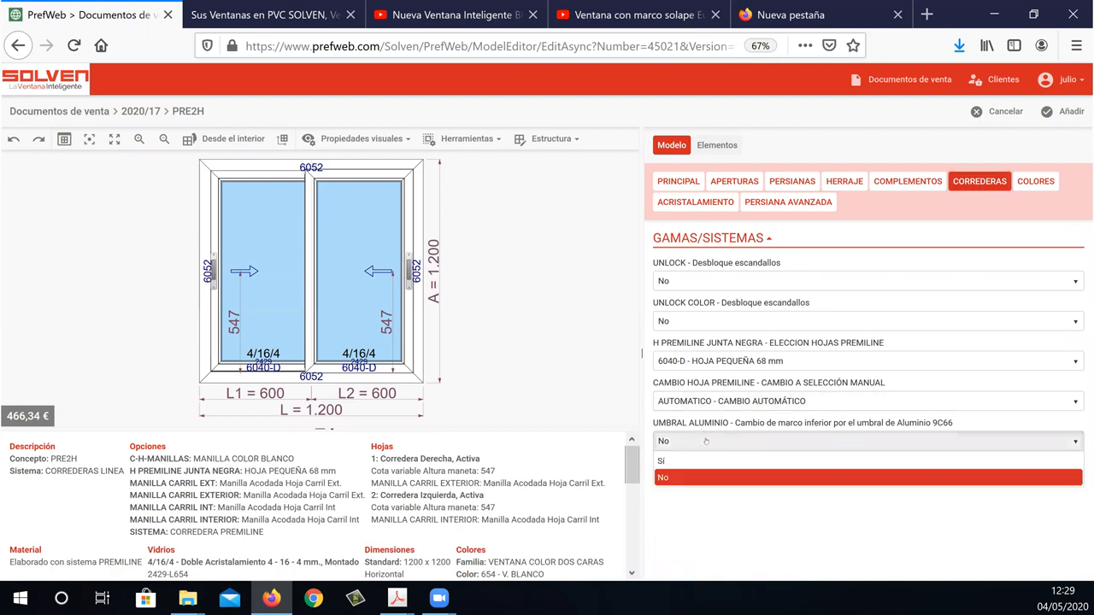
{"action": "left_click", "coordinate": [706, 479]}
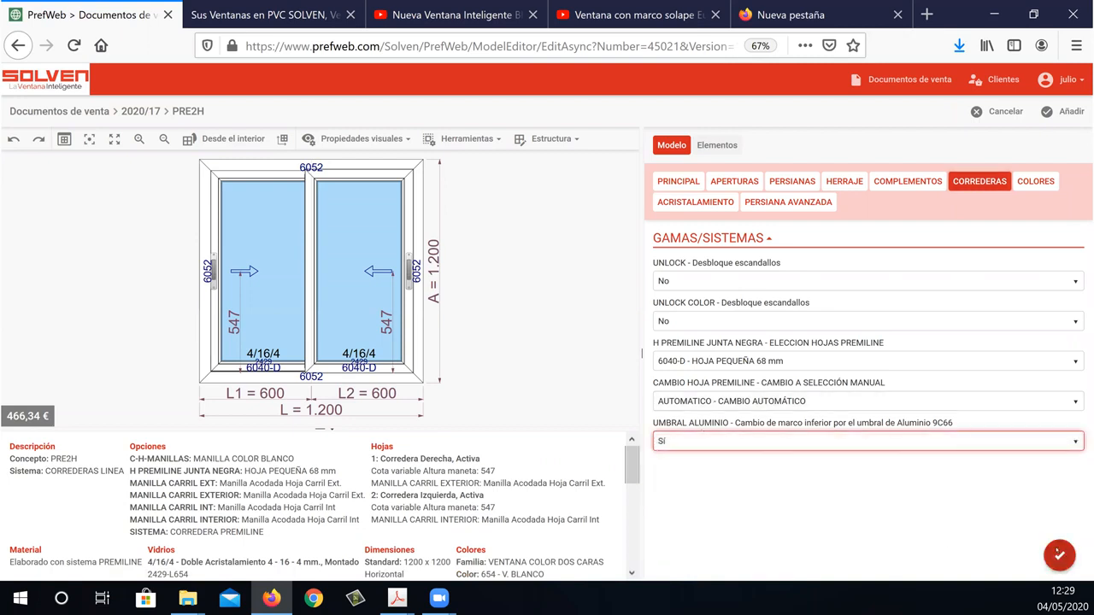
{"action": "left_click", "coordinate": [1059, 555]}
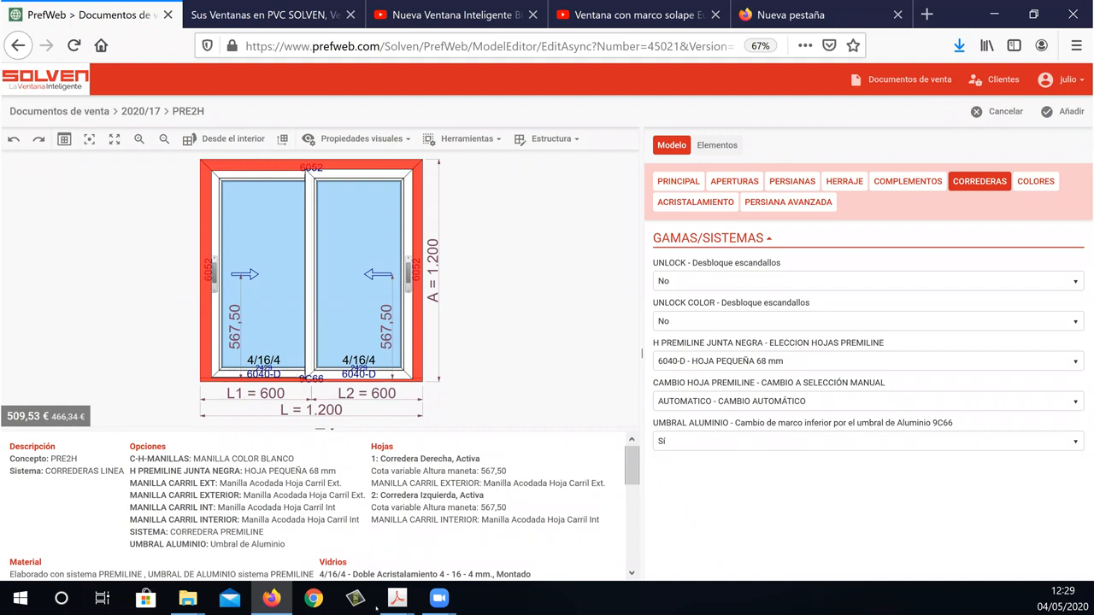
Switch to the 4-Sistemas Corredera PDF and view the three-rail frames (MARCOS 3 CARRILES) on page 16.
{"action": "mouse_move", "coordinate": [398, 598]}
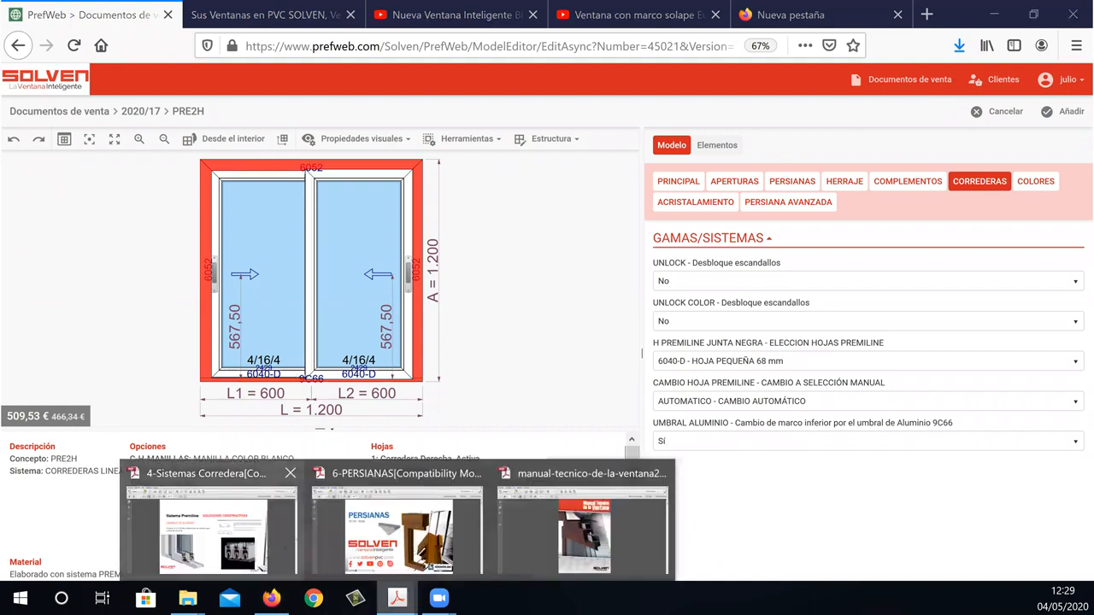
{"action": "left_click", "coordinate": [211, 523]}
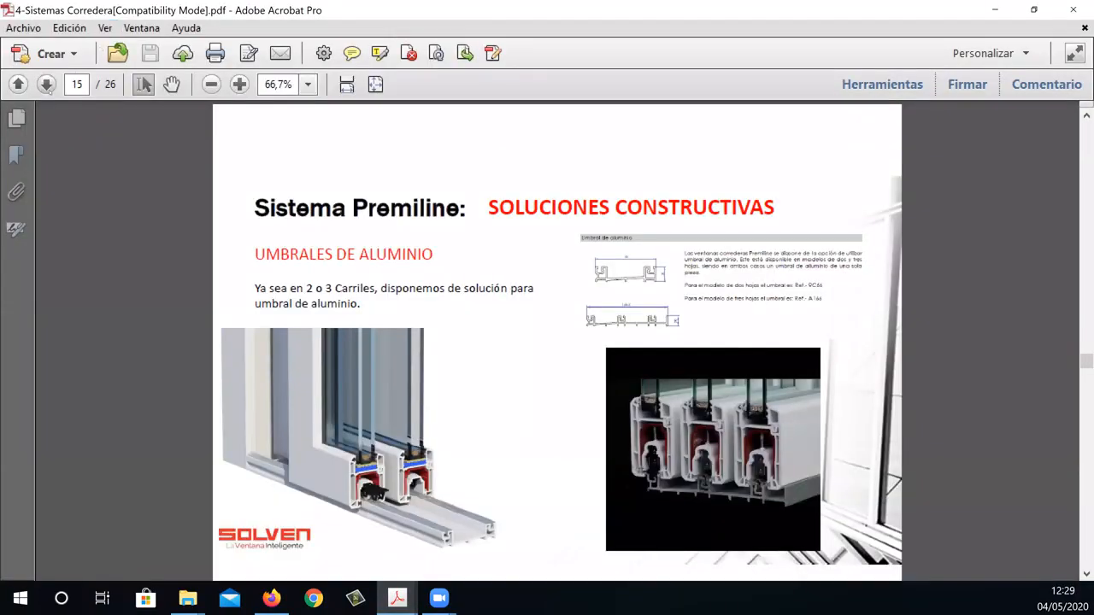
{"action": "left_click", "coordinate": [46, 84]}
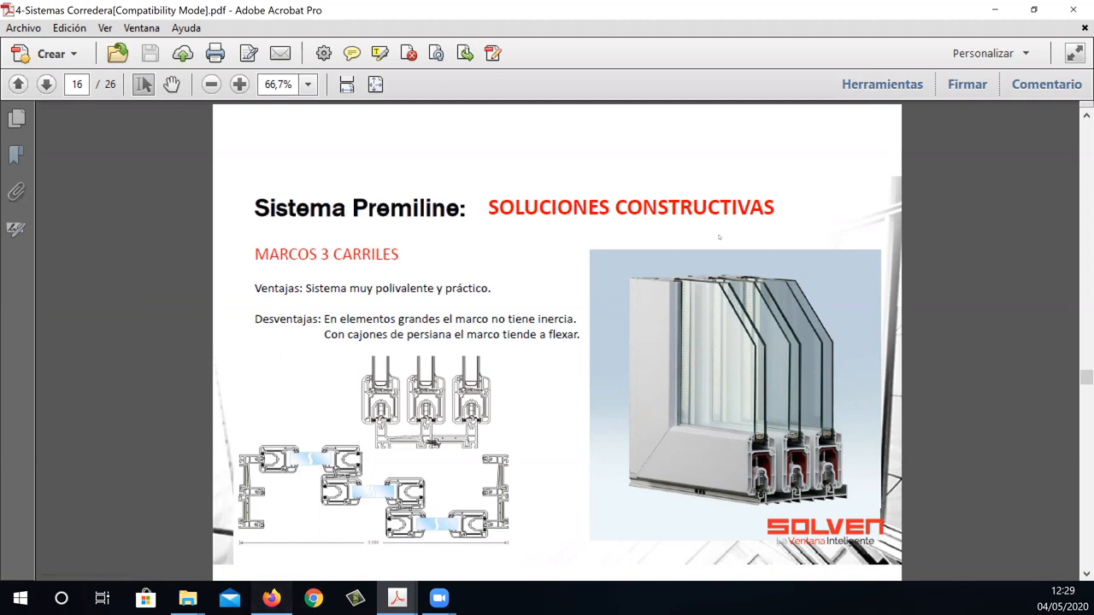
Return to PrefWeb and cancel the PRE2H window without adding it to the sales document.
{"action": "key", "text": "alt+Tab"}
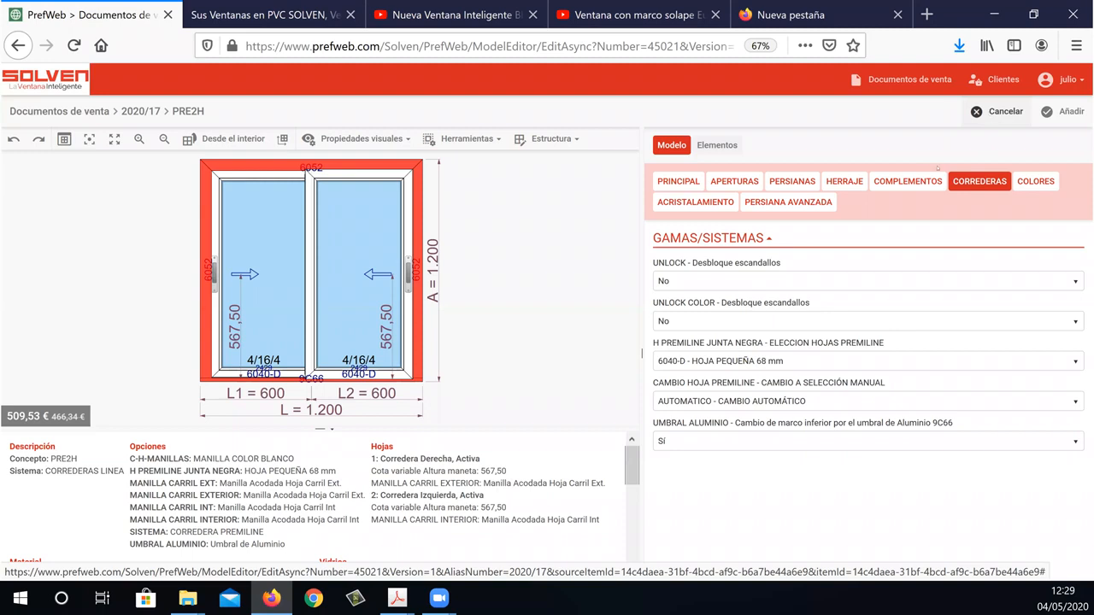
{"action": "left_click", "coordinate": [998, 112]}
{"action": "left_click", "coordinate": [502, 173]}
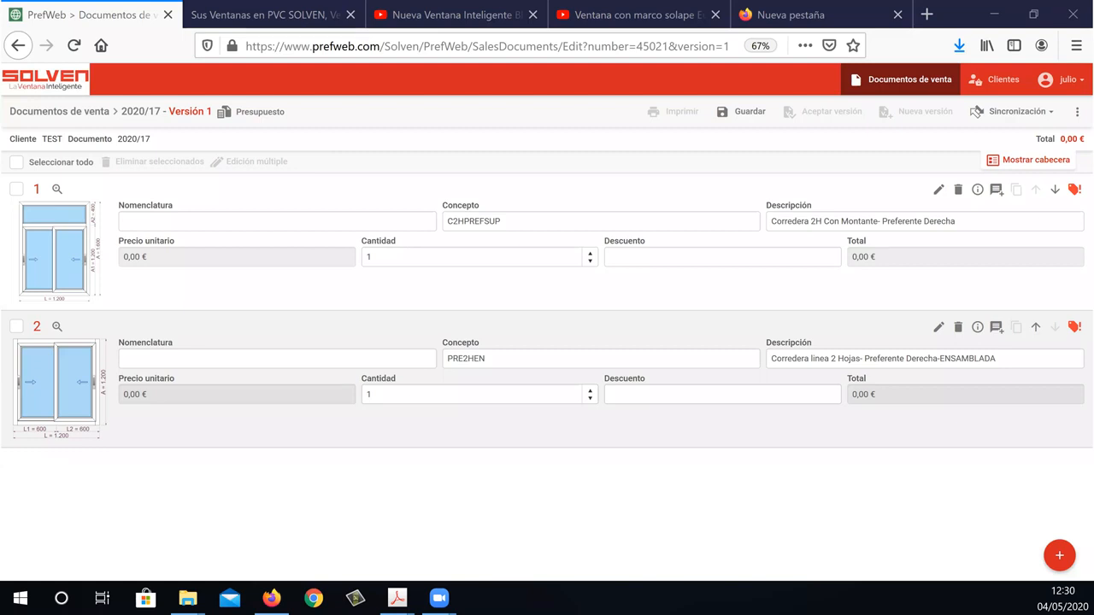
Start a new item from the gallery with the three-leaf, three-rail v3h3c model in 2-S.CORREDERA, 3 HOJAS C.
{"action": "left_click", "coordinate": [1059, 556]}
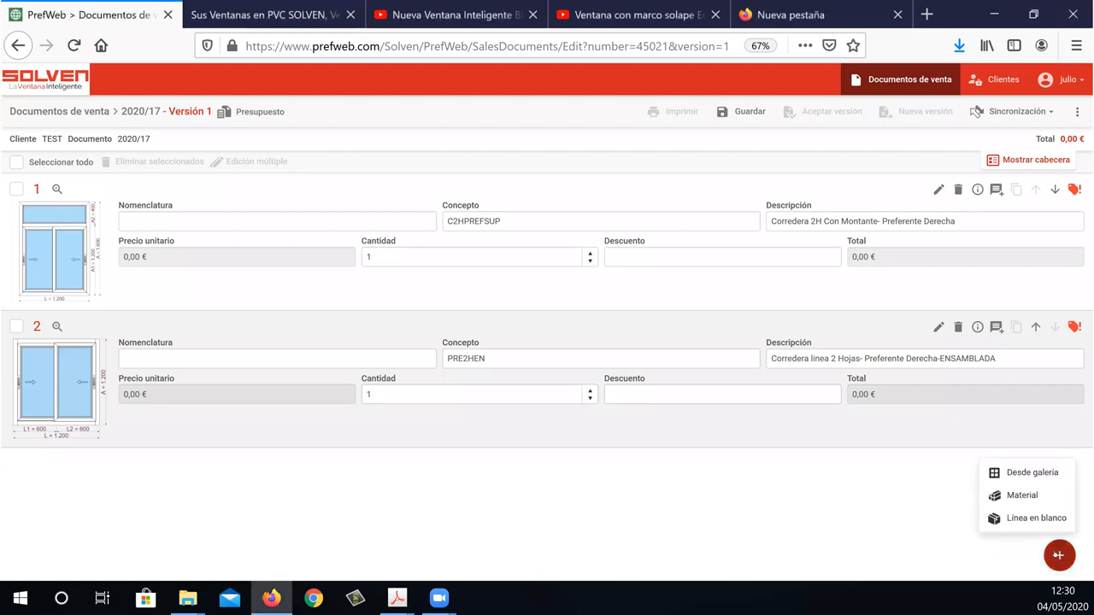
{"action": "left_click", "coordinate": [1052, 480]}
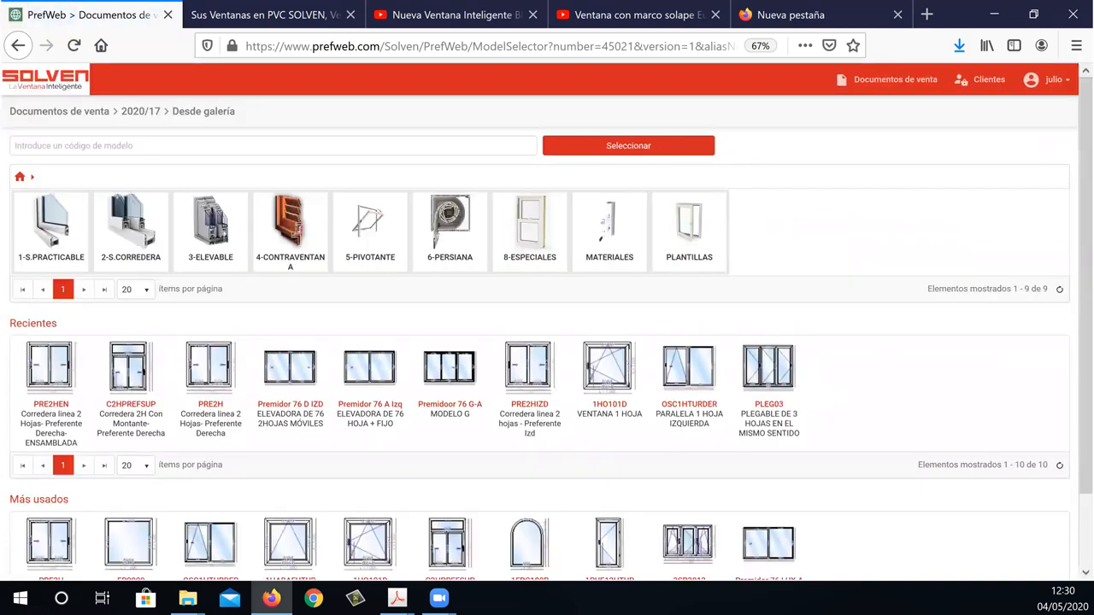
{"action": "left_click", "coordinate": [145, 236]}
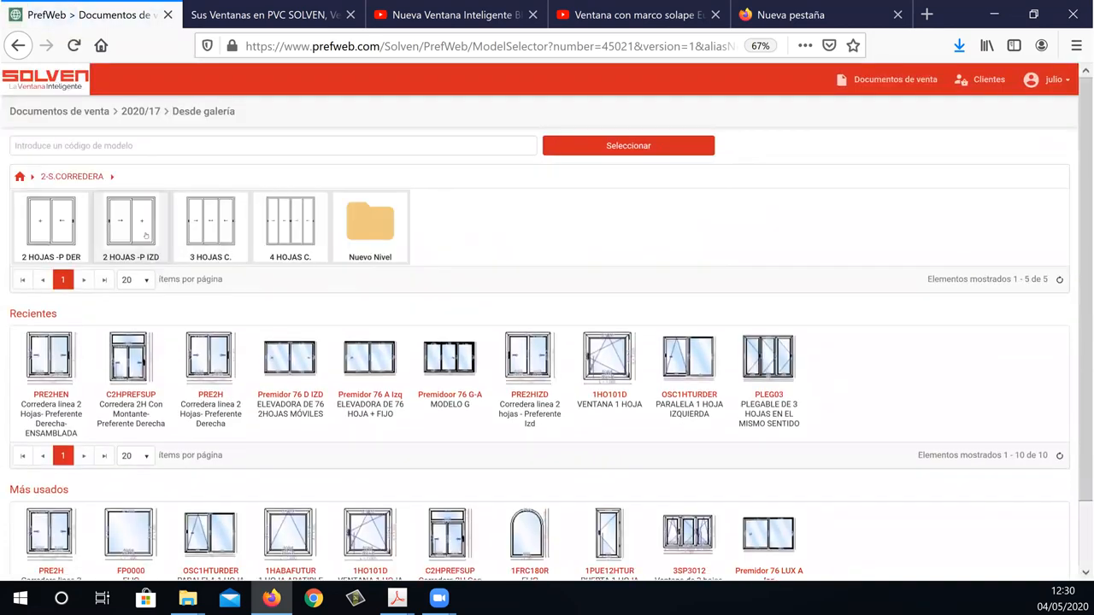
{"action": "left_click", "coordinate": [224, 218]}
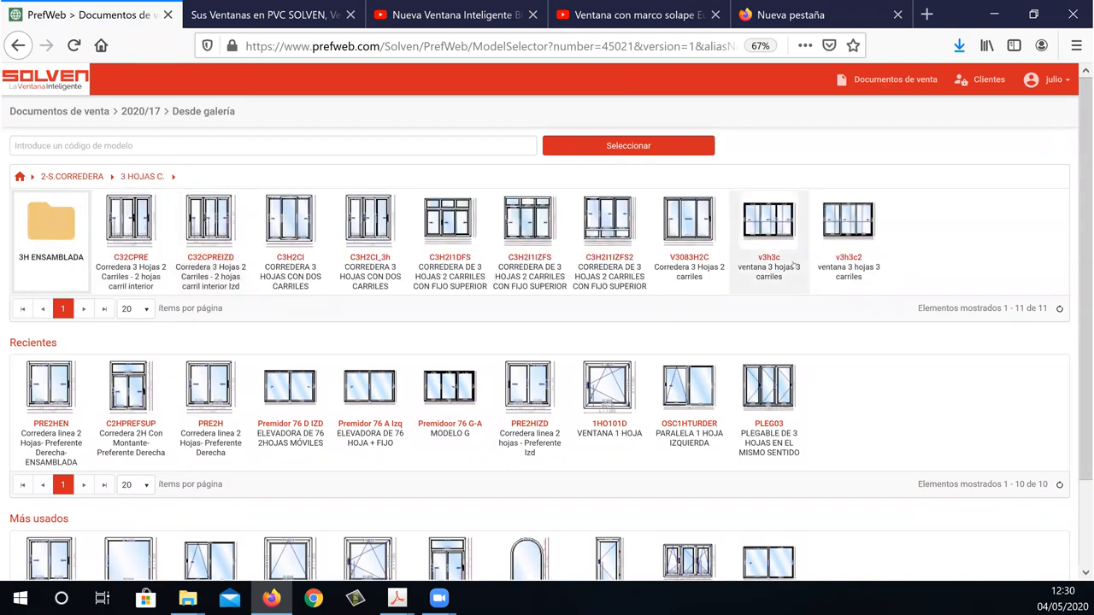
{"action": "double_click", "coordinate": [784, 236]}
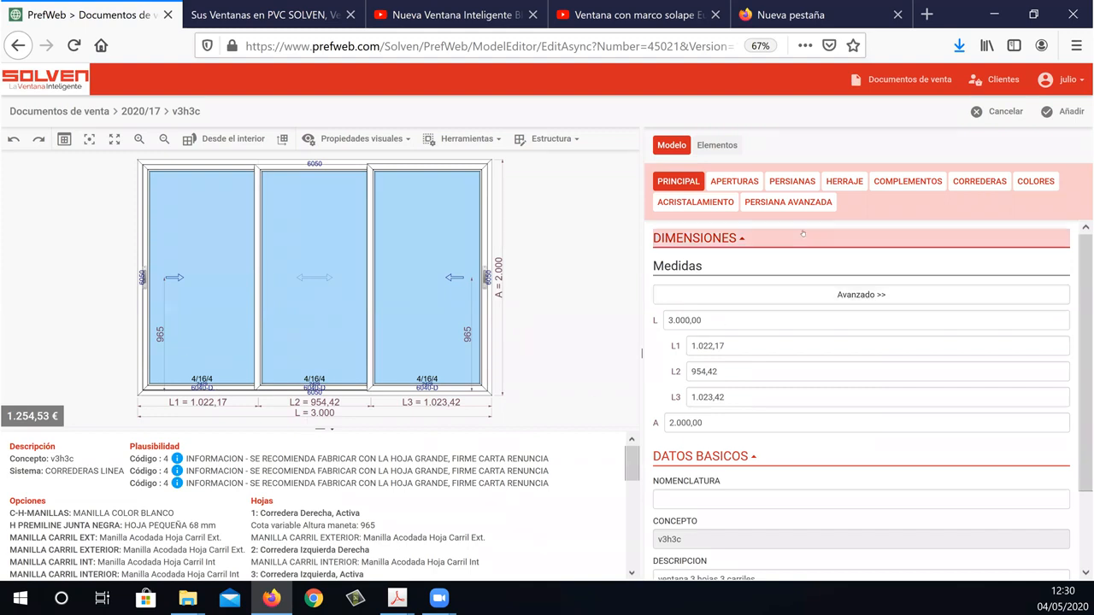
Replace the three-leaf window's lower frame with the aluminium threshold by setting UMBRAL ALUMINIO to Sí and applying it.
{"action": "left_click", "coordinate": [997, 188]}
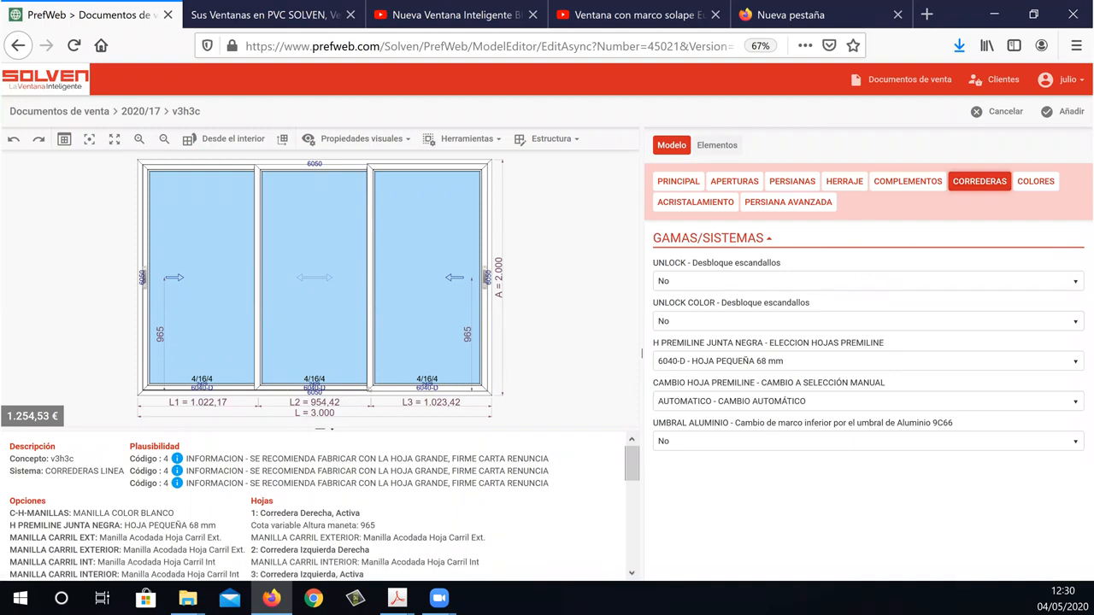
{"action": "left_click", "coordinate": [688, 441]}
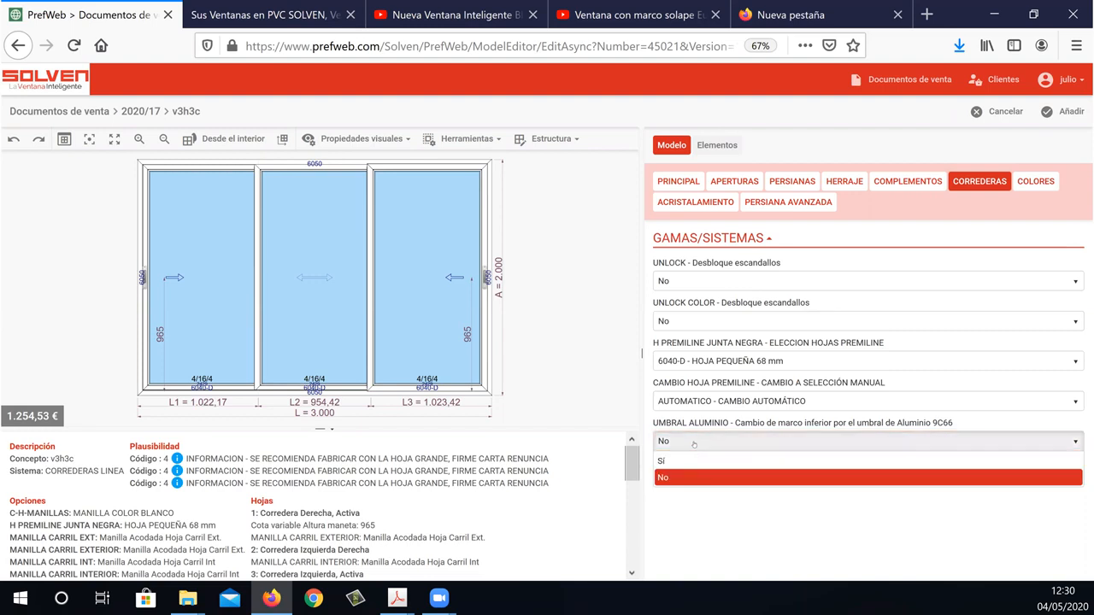
{"action": "left_click", "coordinate": [694, 462]}
{"action": "left_click", "coordinate": [1059, 555]}
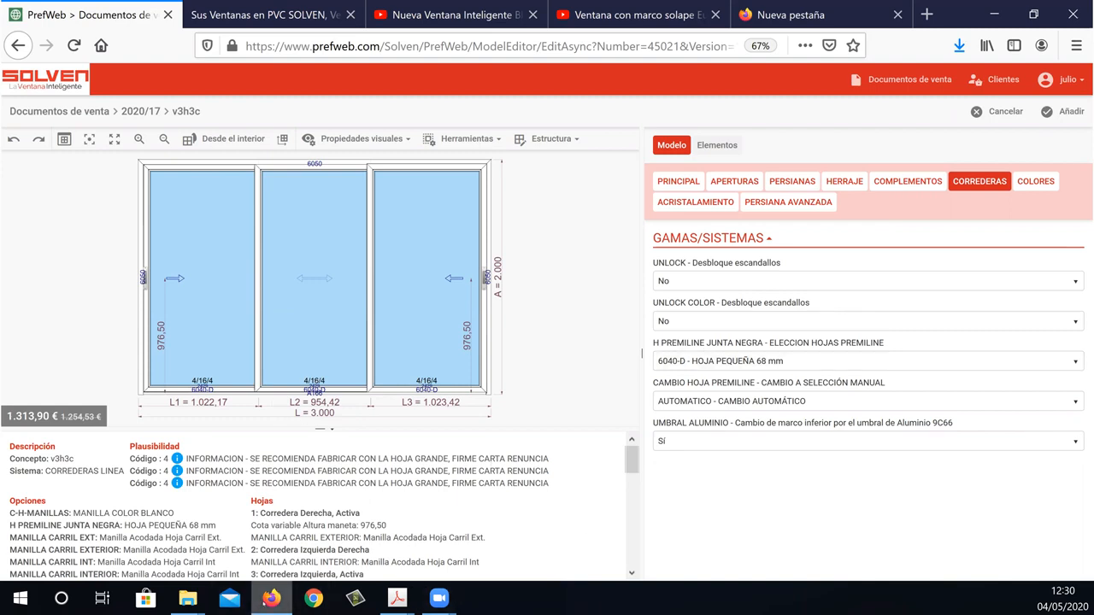
Switch to the 4-Sistemas Corredera PDF and view the Premiline glazing widths on page 17 and the handles on page 18.
{"action": "mouse_move", "coordinate": [397, 598]}
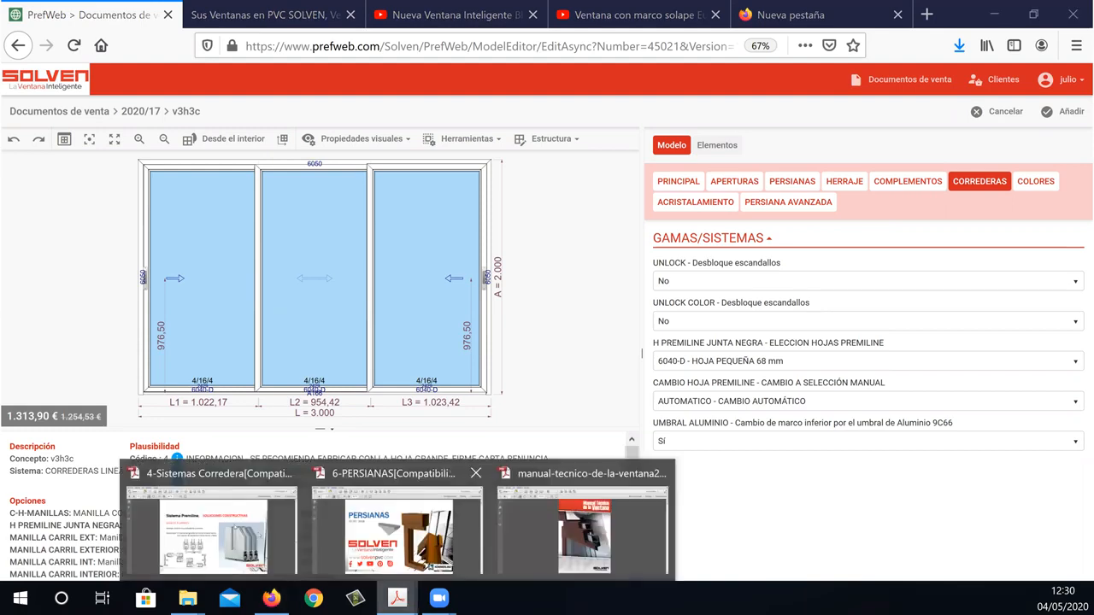
{"action": "left_click", "coordinate": [211, 525]}
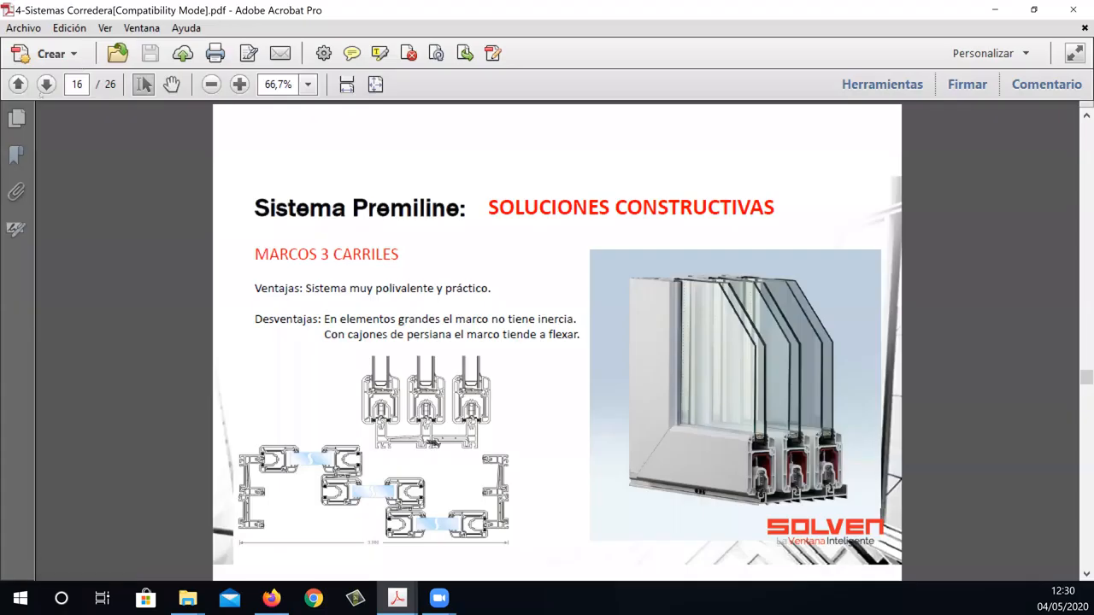
{"action": "left_click", "coordinate": [47, 85]}
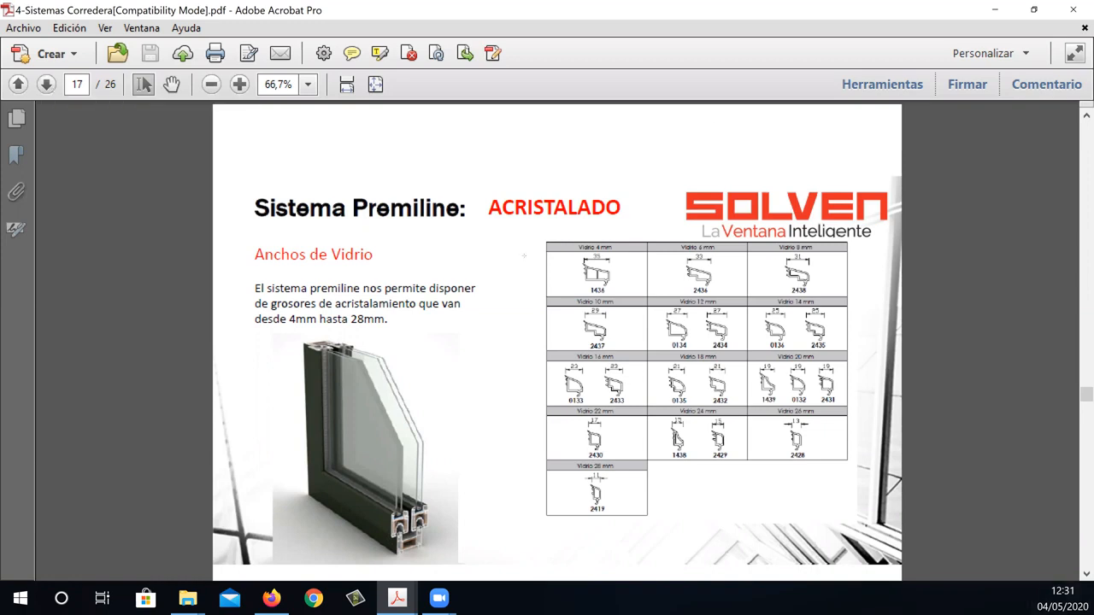
{"action": "left_click", "coordinate": [47, 84]}
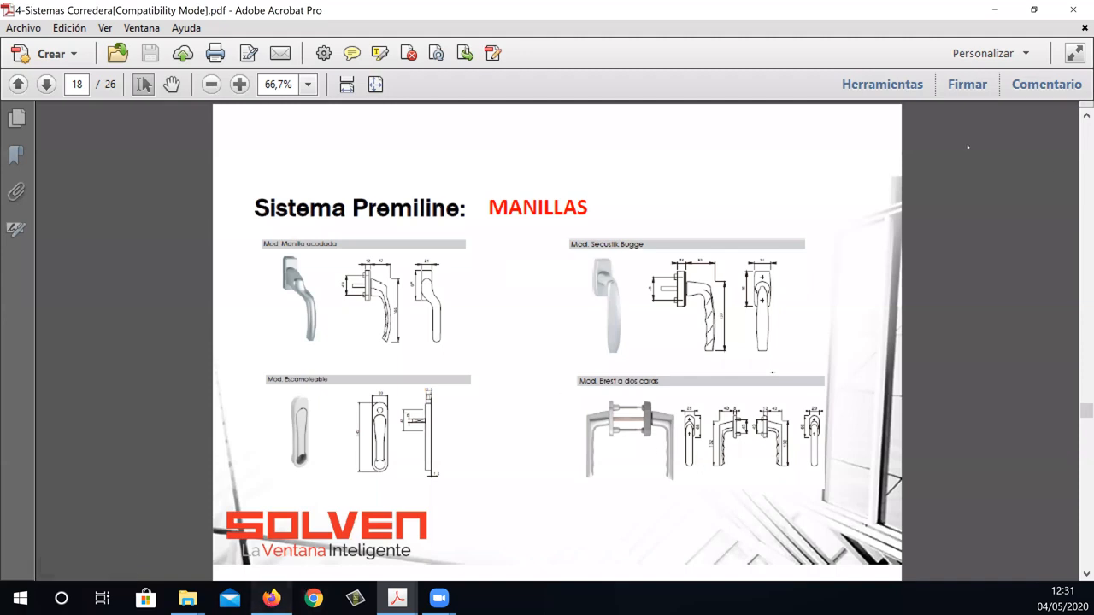
Switch back to PrefWeb and add a new gallery item using the PRE2H model from 2-S.CORREDERA, 2 HOJAS -P DER.
{"action": "left_click", "coordinate": [271, 598]}
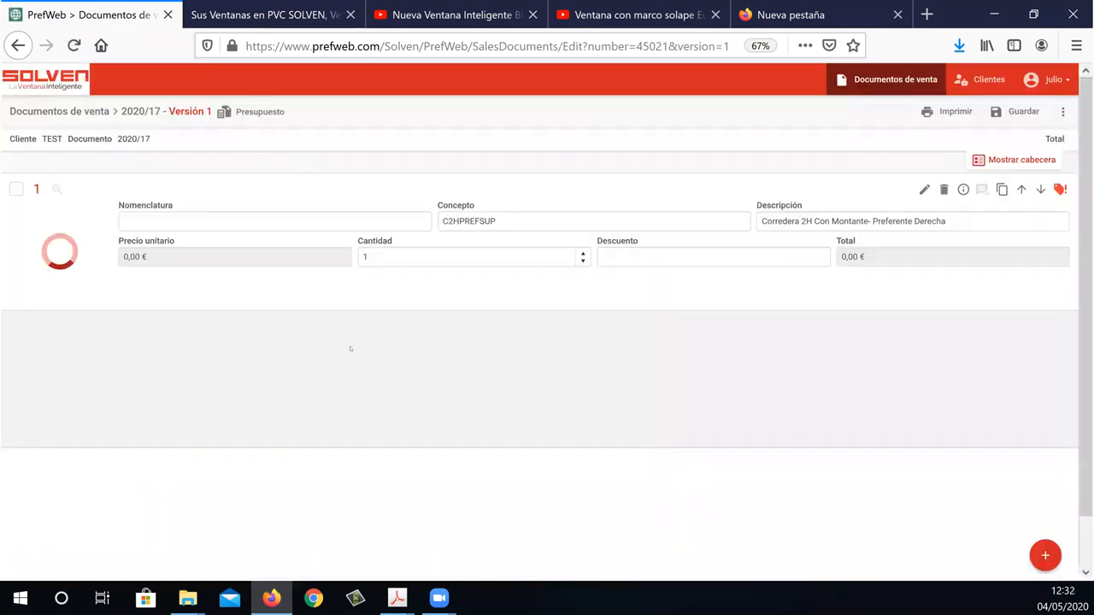
{"action": "left_click", "coordinate": [1045, 556]}
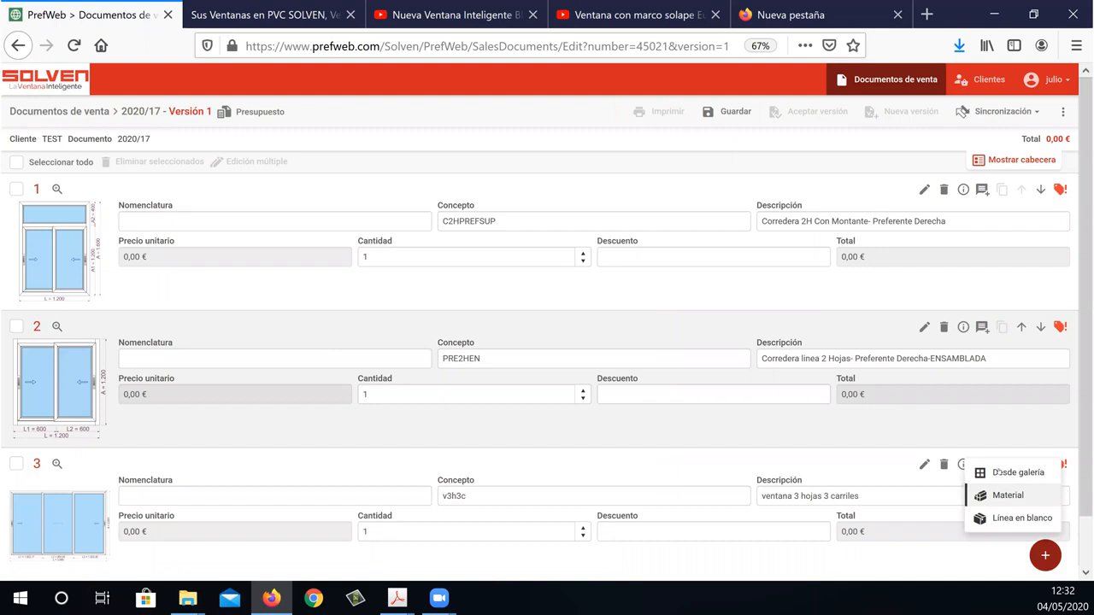
{"action": "left_click", "coordinate": [996, 472]}
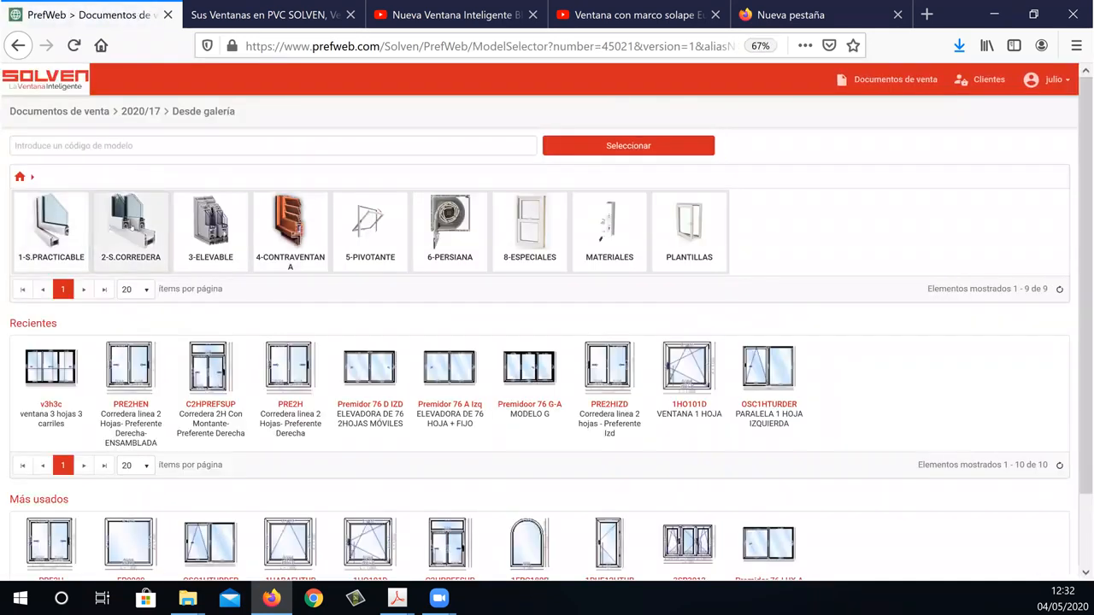
{"action": "left_click", "coordinate": [133, 224]}
{"action": "left_click", "coordinate": [62, 220]}
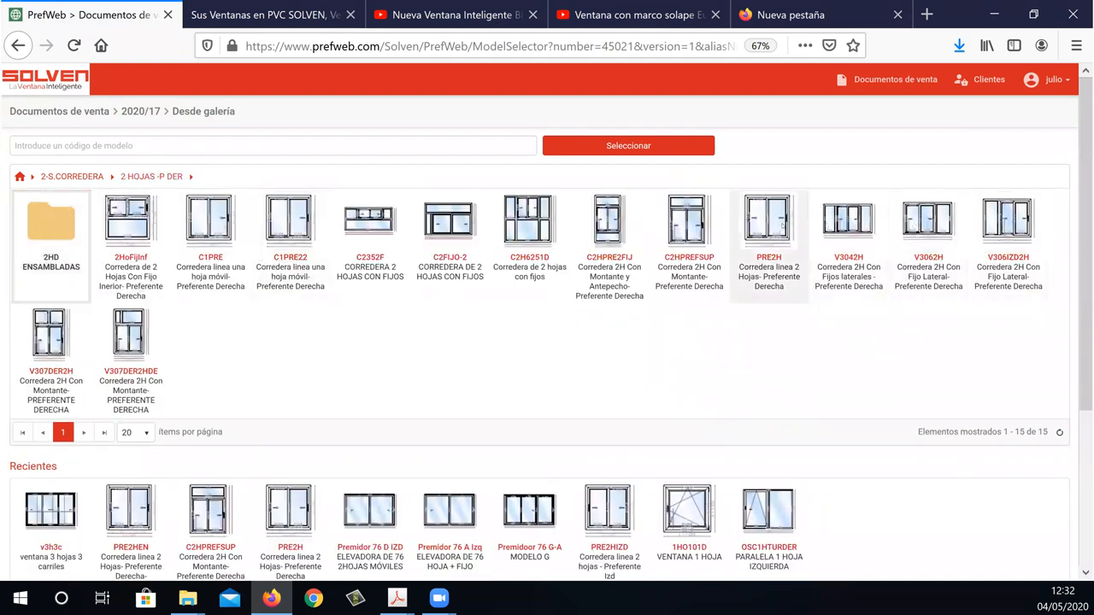
{"action": "left_click", "coordinate": [779, 227]}
{"action": "left_click", "coordinate": [767, 224]}
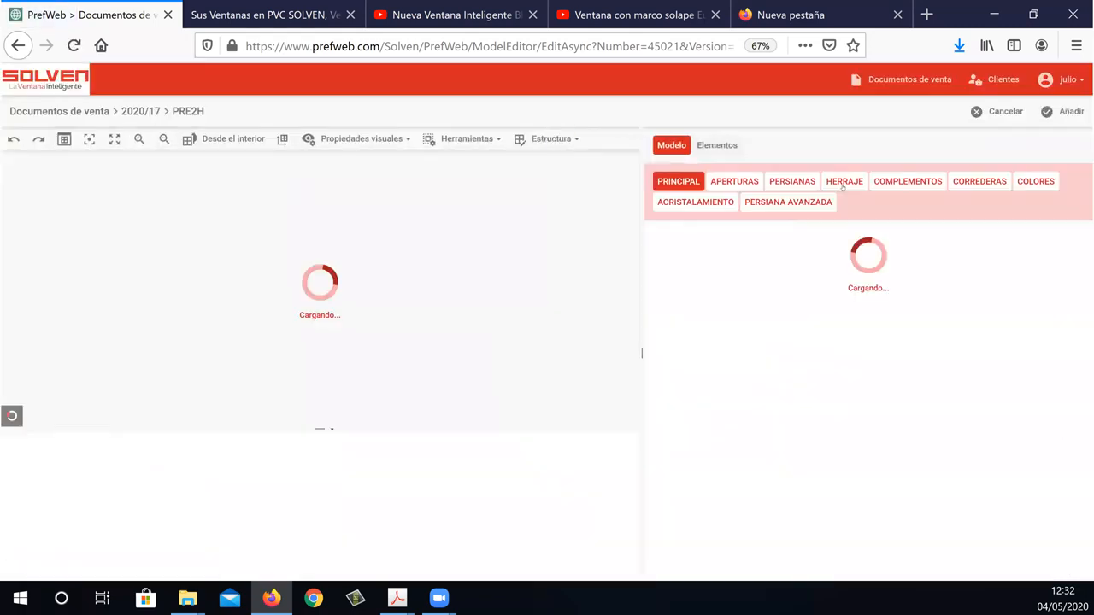
Set the PRE2H window's exterior-rail handle to Manilla escamoteable Interior - Manilla Embutia Hoja Carril Exterior in the hardware options.
{"action": "left_click", "coordinate": [843, 183]}
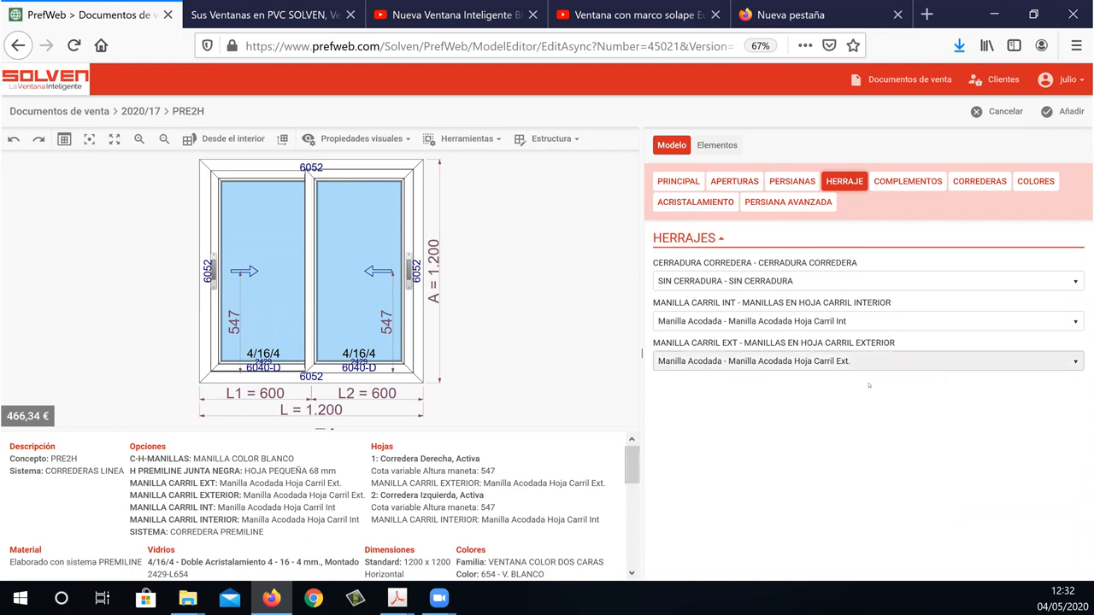
{"action": "left_click", "coordinate": [913, 366]}
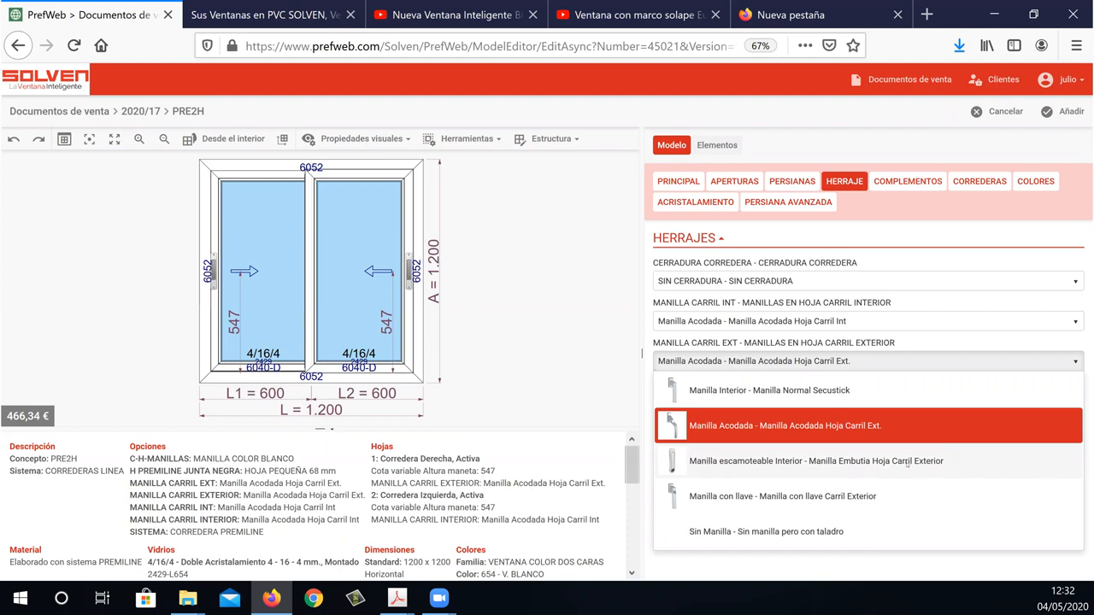
{"action": "left_click", "coordinate": [740, 461]}
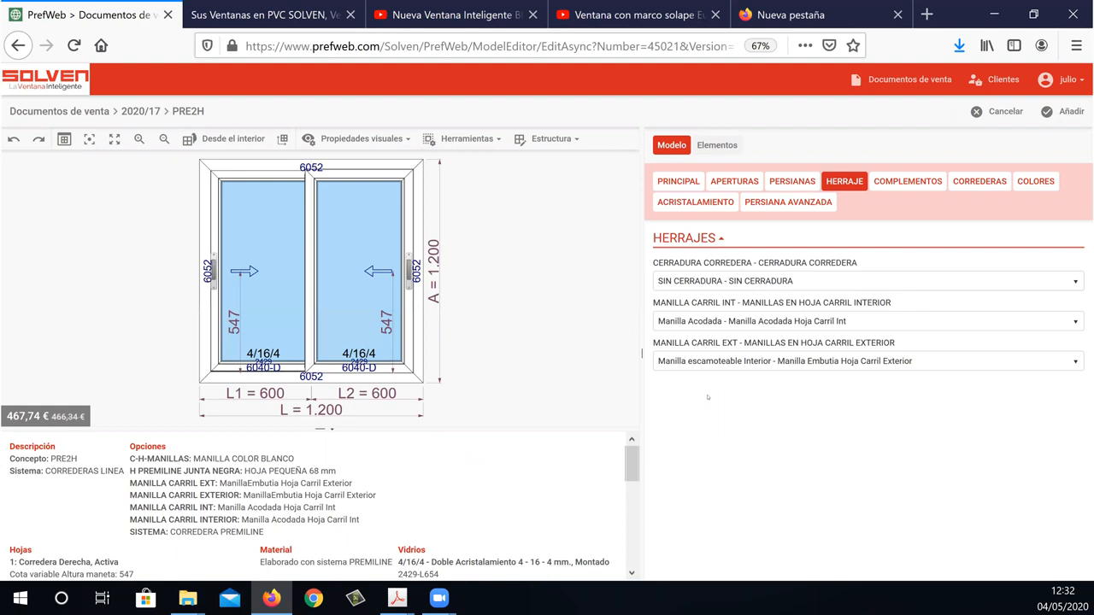
Review the available choices for the interior-rail handle, the sliding lock and the exterior-rail handle.
{"action": "left_click", "coordinate": [750, 328]}
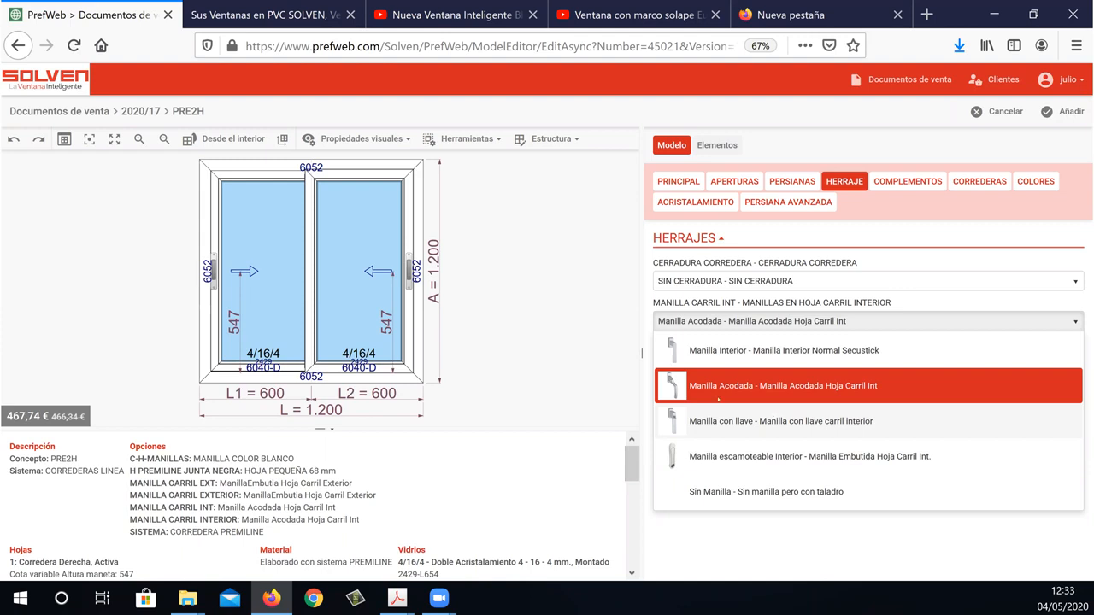
{"action": "left_click", "coordinate": [720, 554]}
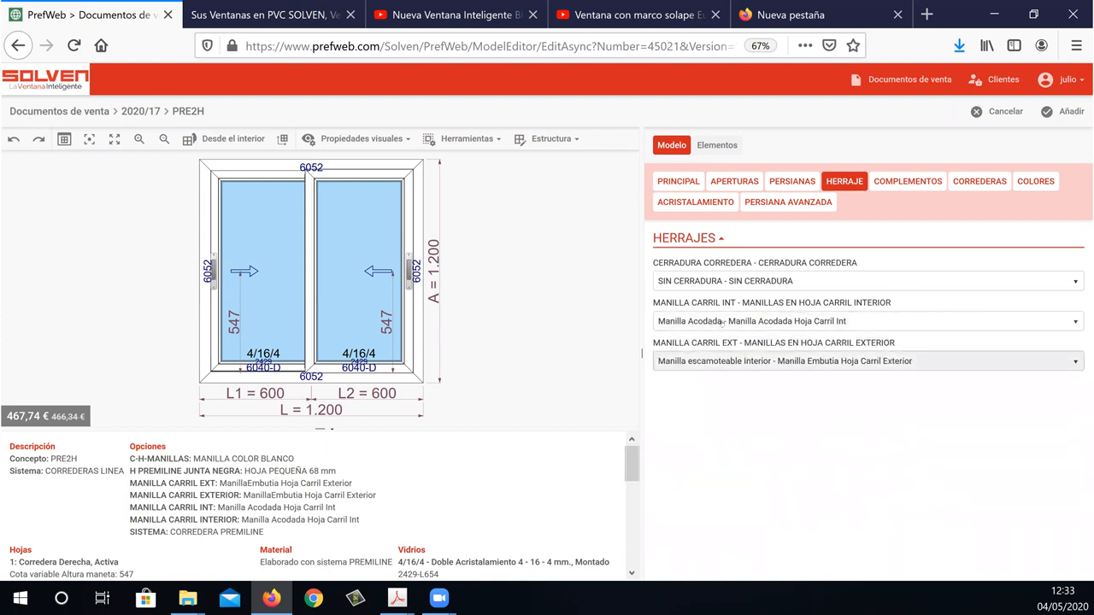
{"action": "left_click", "coordinate": [769, 281]}
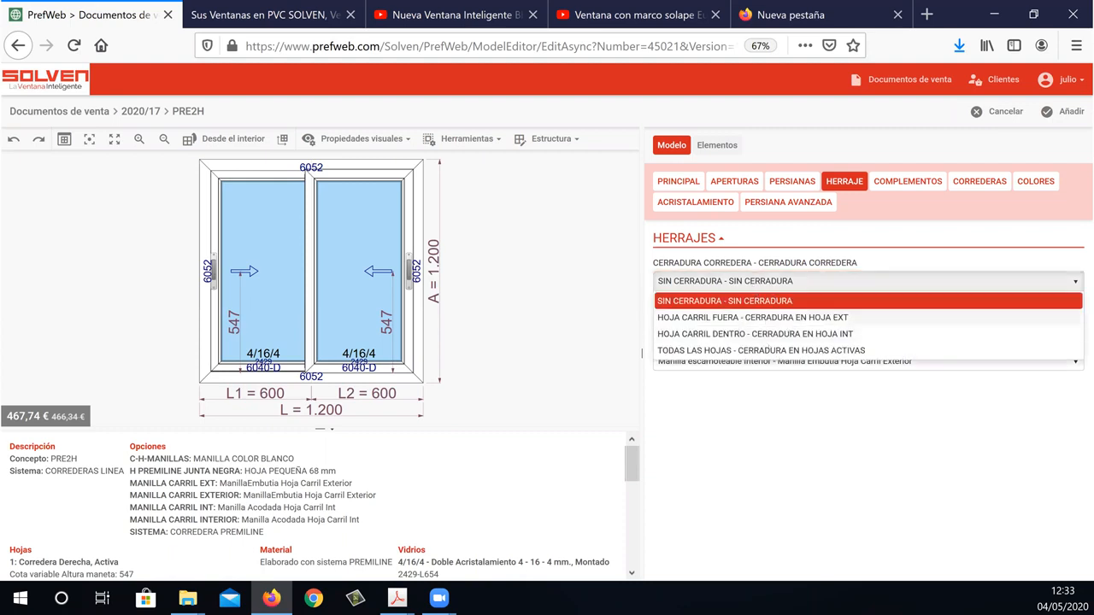
{"action": "left_click", "coordinate": [759, 373]}
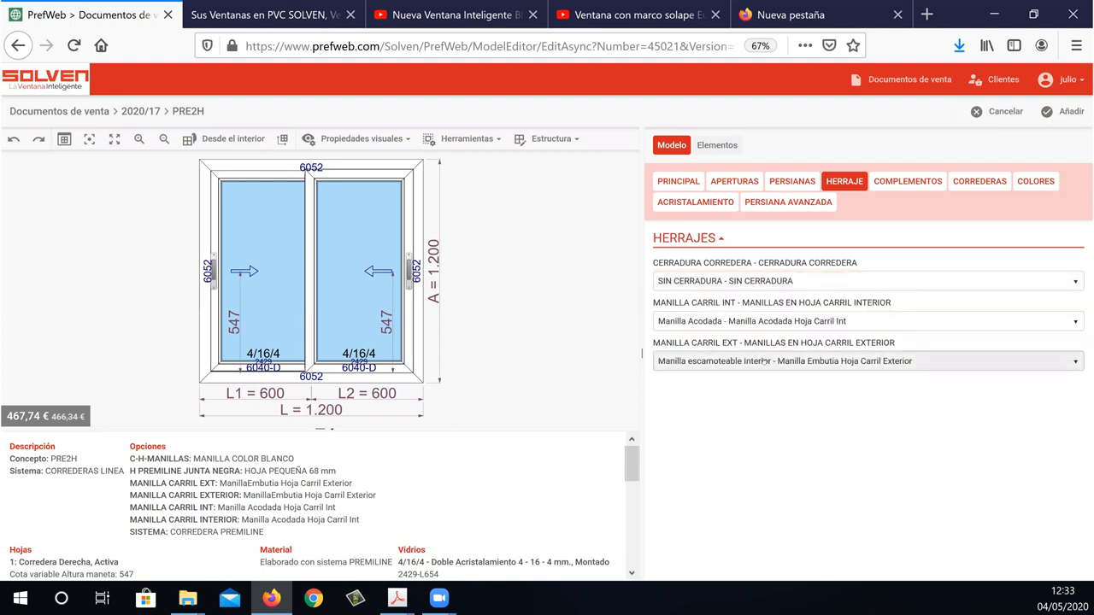
{"action": "left_click", "coordinate": [761, 362]}
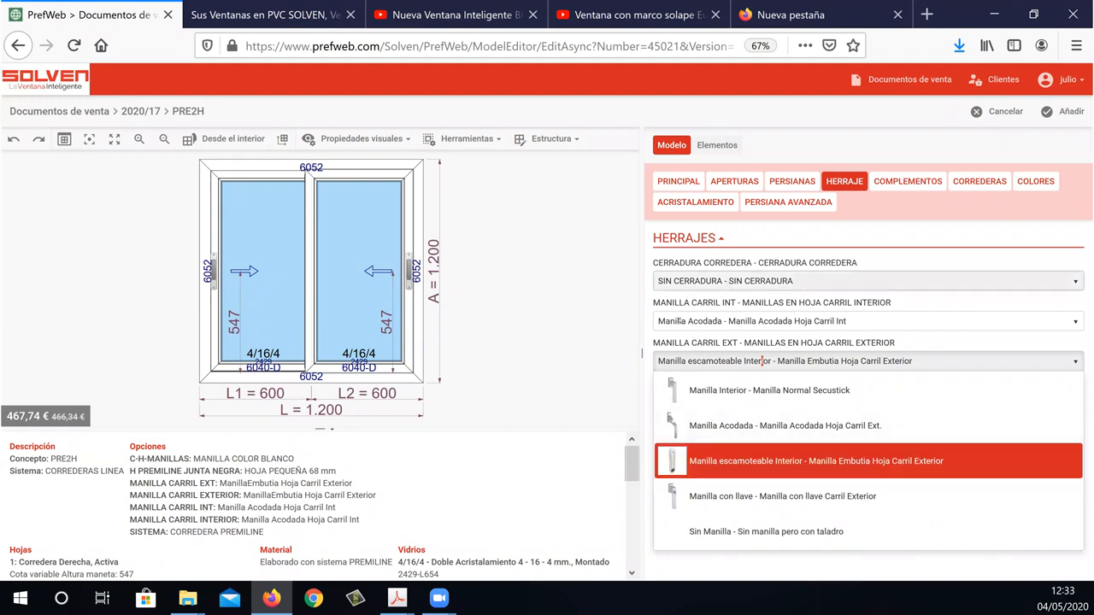
{"action": "left_click", "coordinate": [872, 564]}
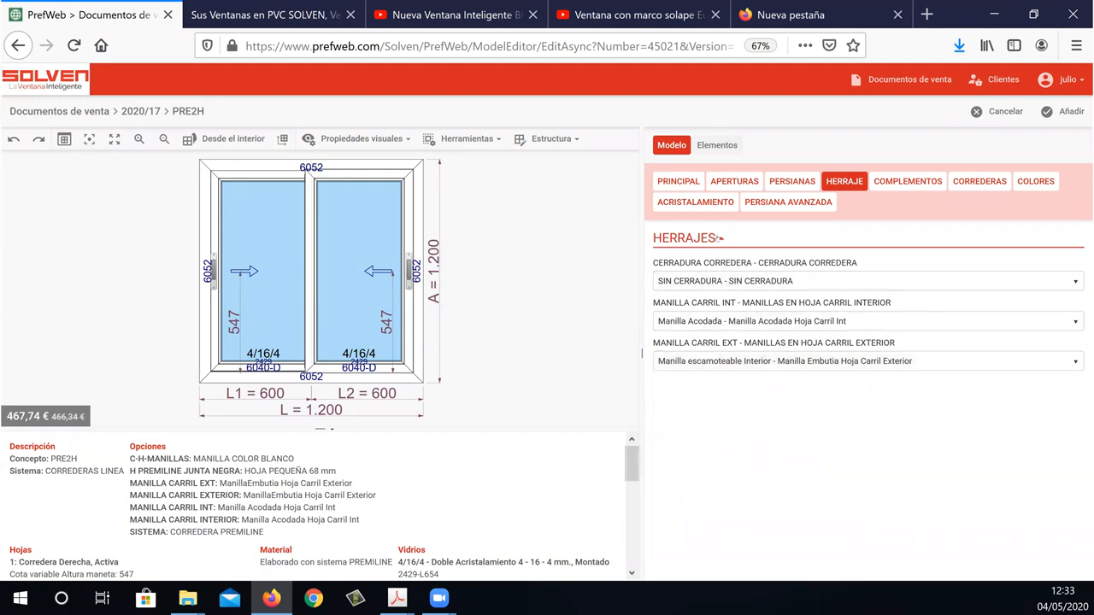
Set the sliding lock to TODAS LAS HOJAS - CERRADURA EN HOJAS ACTIVAS and the window's height A to 1600.
{"action": "left_click", "coordinate": [715, 281]}
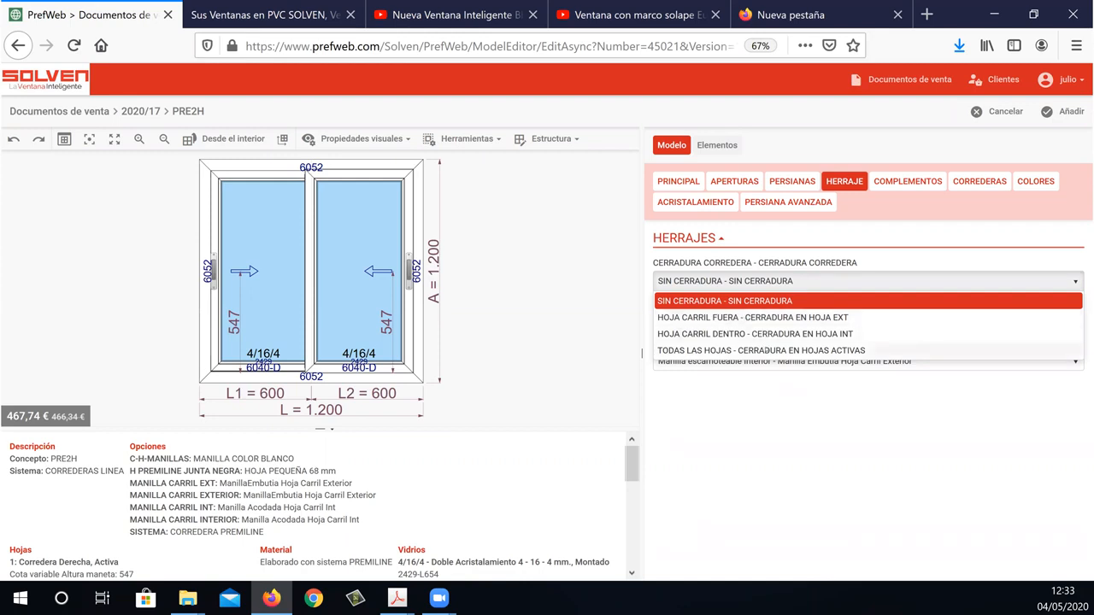
{"action": "left_click", "coordinate": [755, 350]}
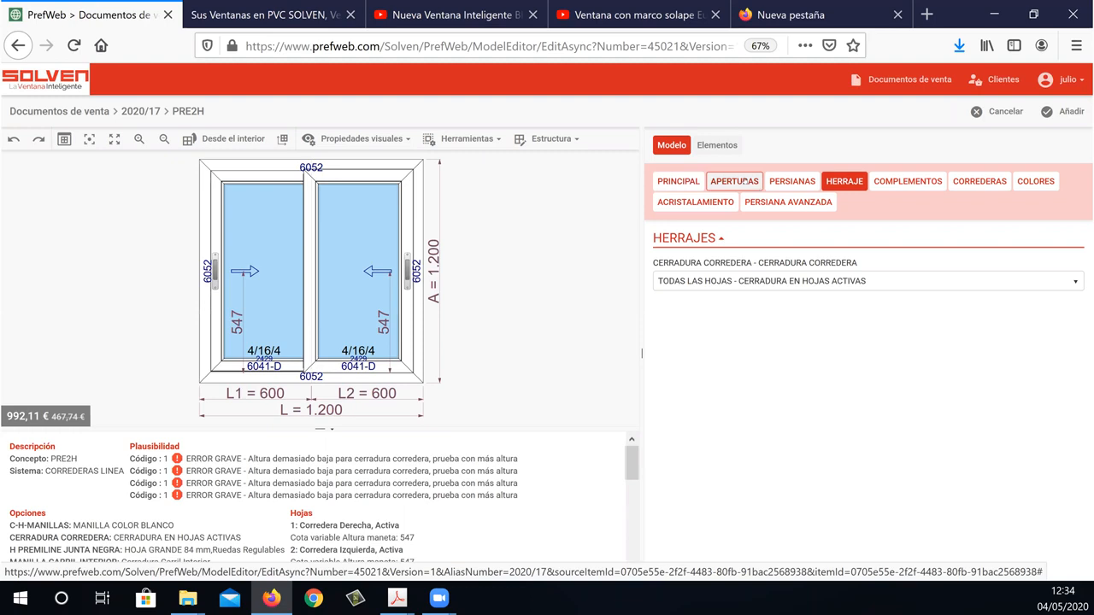
{"action": "left_click", "coordinate": [678, 181]}
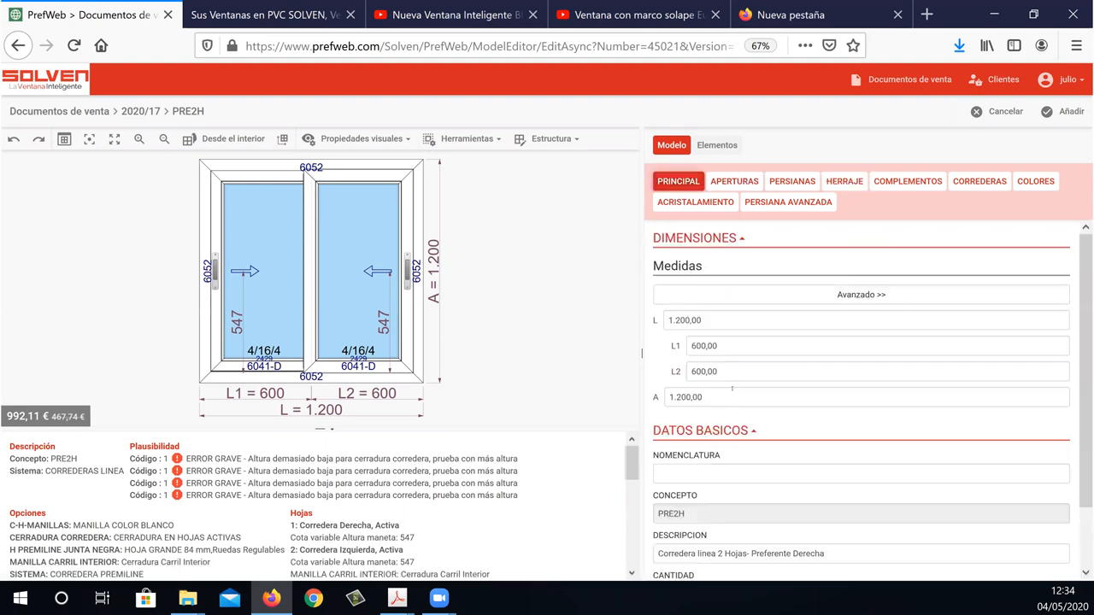
{"action": "left_click", "coordinate": [744, 391]}
{"action": "type", "text": "1400"}
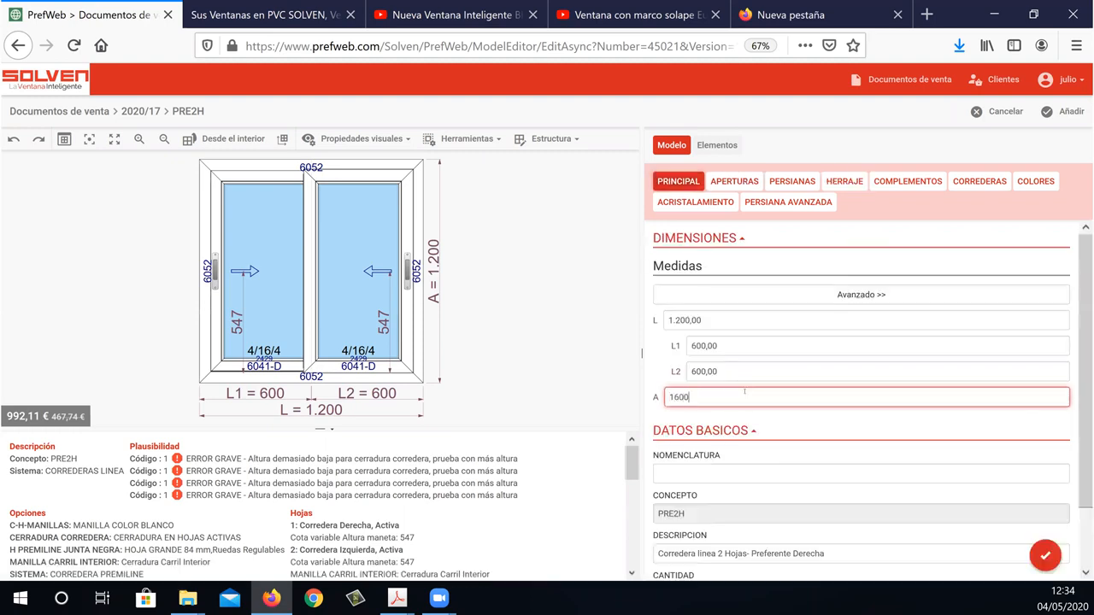
{"action": "key", "text": "Return"}
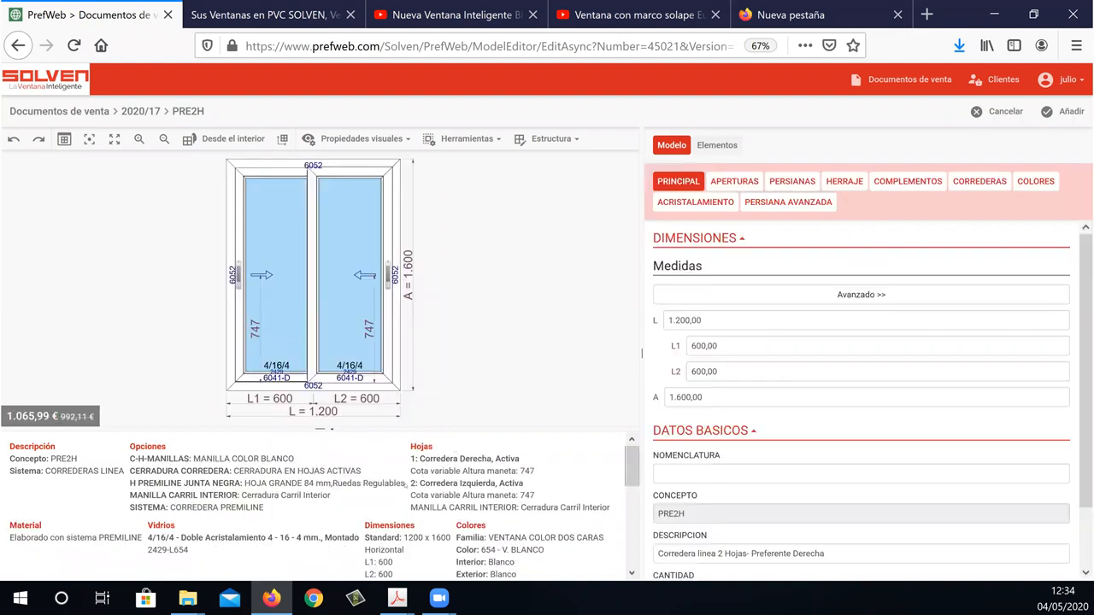
Switch to the 4-Sistemas Corredera PDF in Adobe Acrobat and view the Premiline hardware data on page 19.
{"action": "mouse_move", "coordinate": [396, 598]}
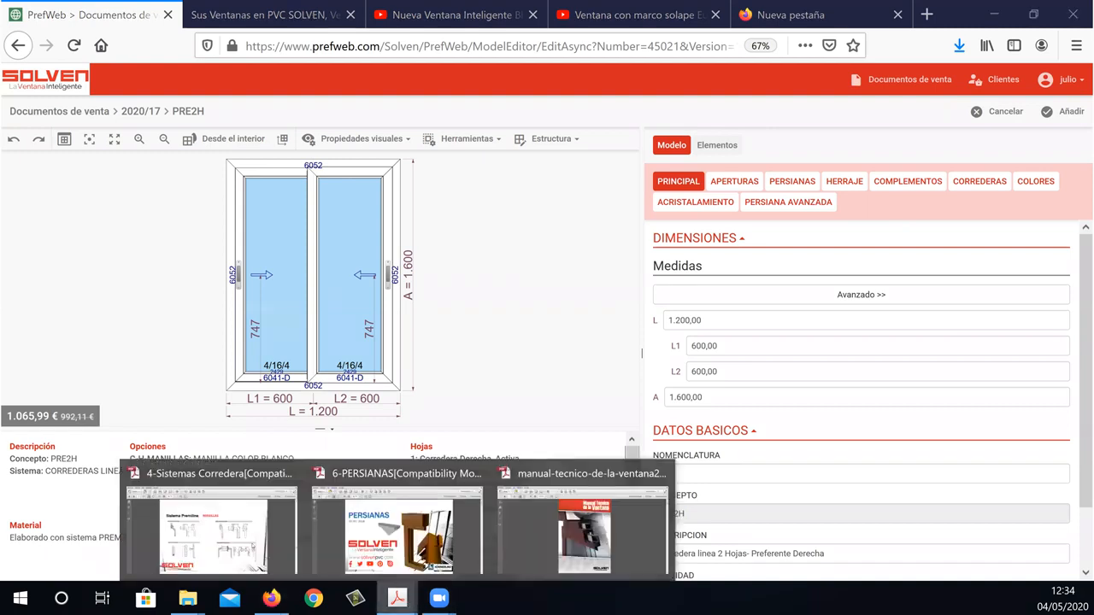
{"action": "left_click", "coordinate": [212, 526]}
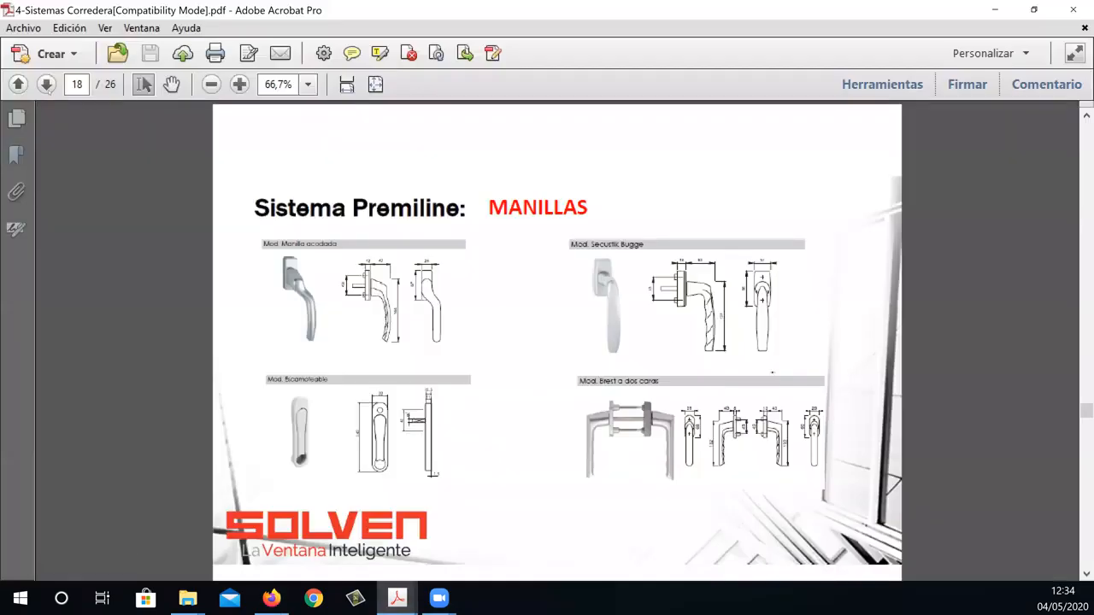
{"action": "left_click", "coordinate": [46, 84]}
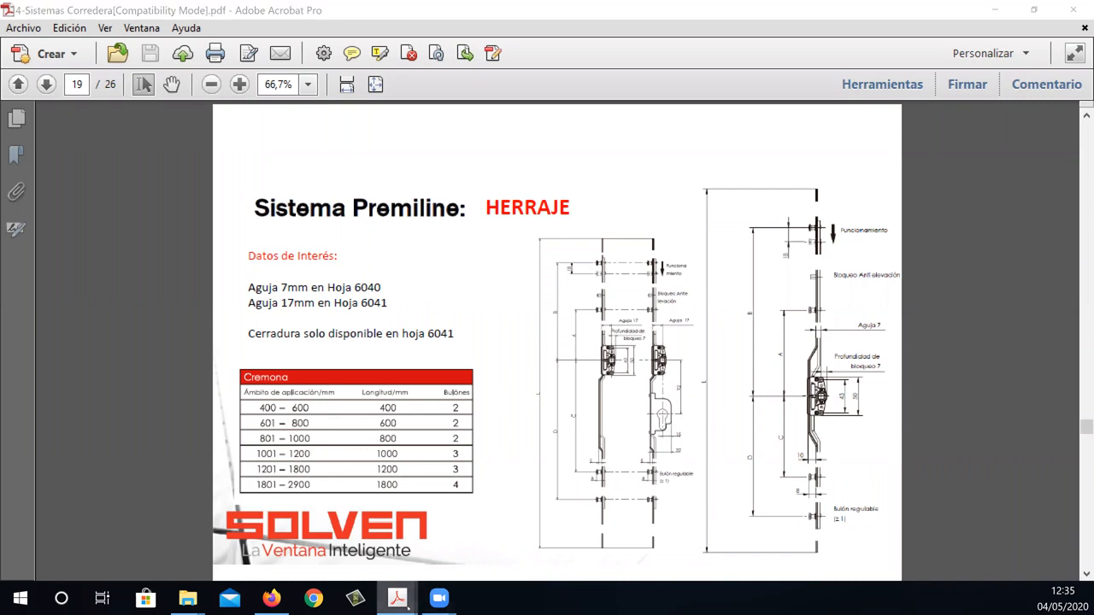
Switch to the manual-tecnico-de-la-ventana2019 PDF and go to the Herraje bookmark under Sistema corredera.
{"action": "mouse_move", "coordinate": [397, 597]}
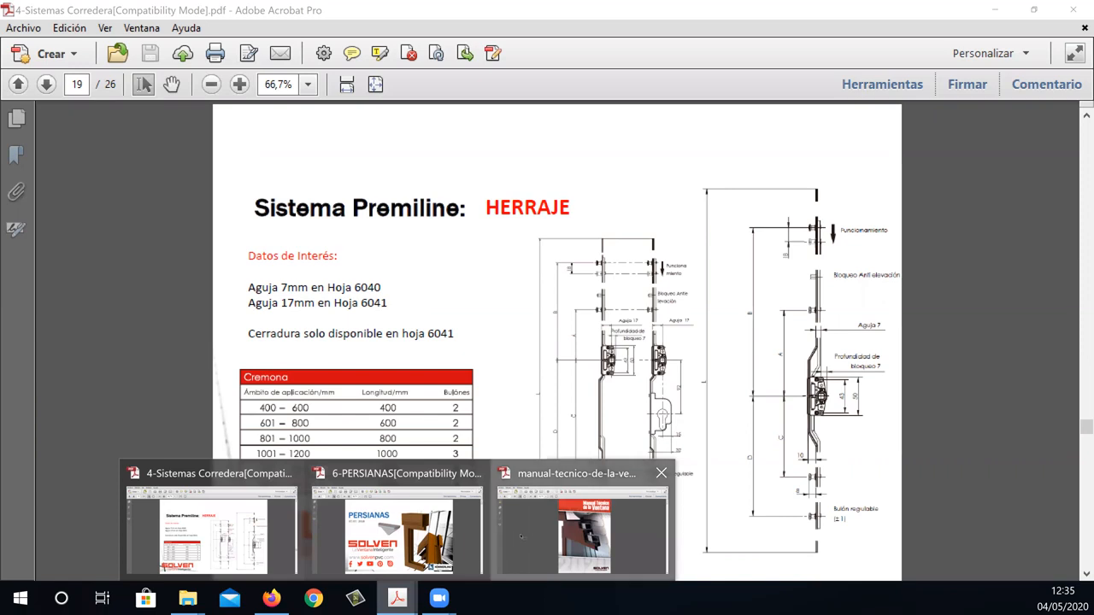
{"action": "left_click", "coordinate": [547, 526]}
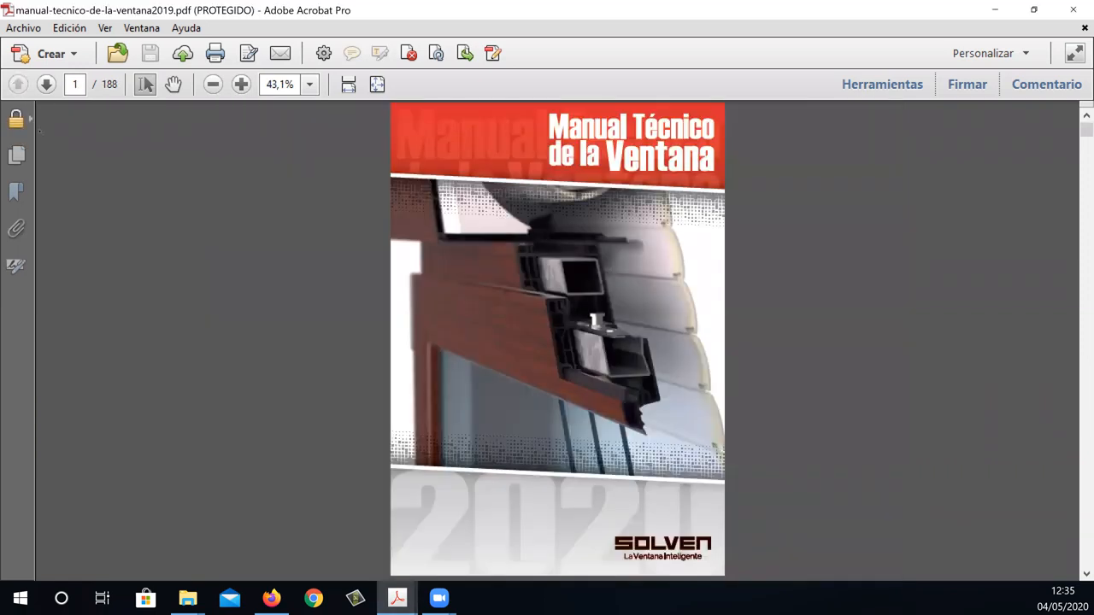
{"action": "left_click", "coordinate": [17, 155]}
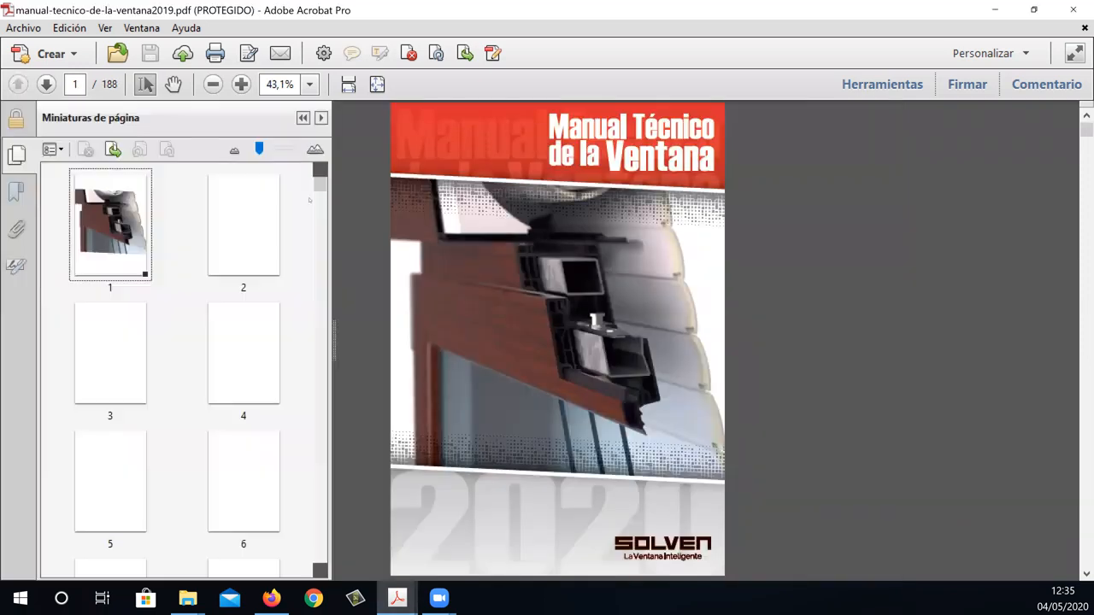
{"action": "scroll", "coordinate": [184, 368], "scroll_direction": "down", "scroll_amount": 5}
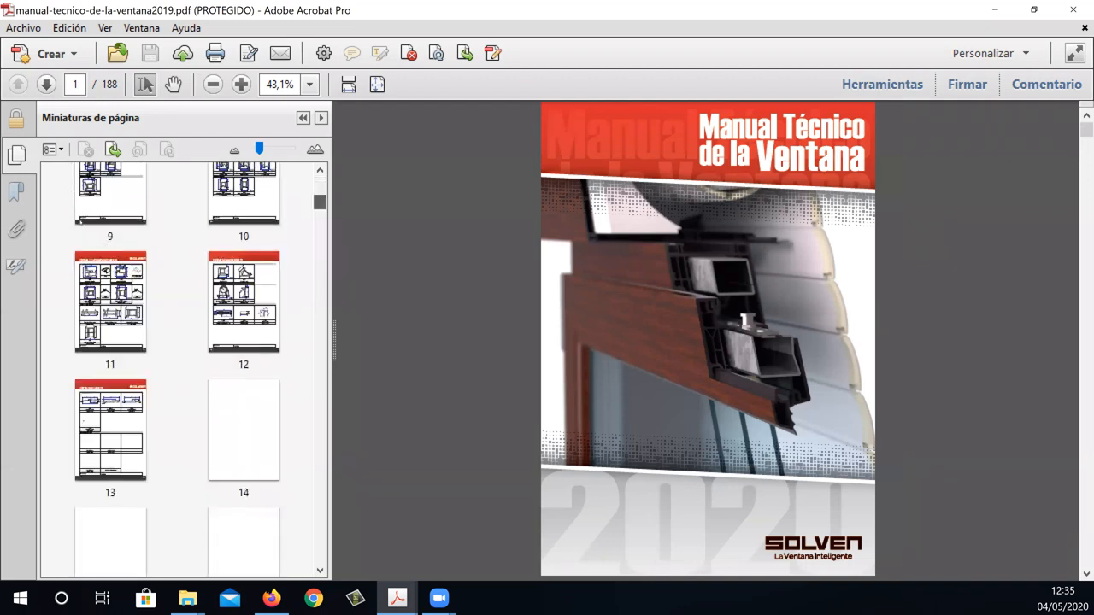
{"action": "left_click", "coordinate": [18, 193]}
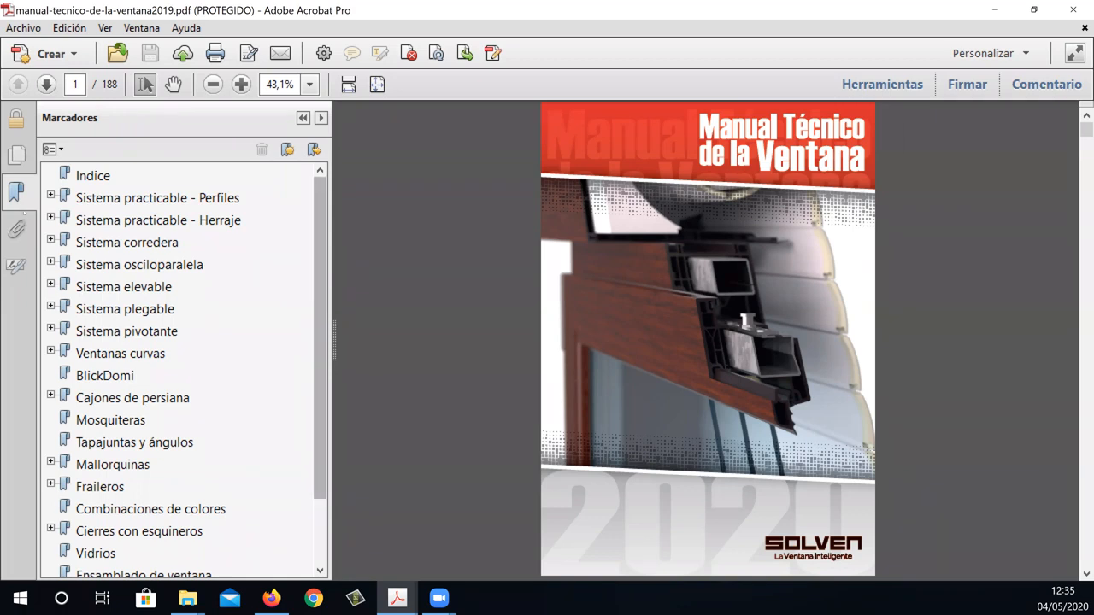
{"action": "left_click", "coordinate": [333, 289]}
{"action": "left_click", "coordinate": [51, 242]}
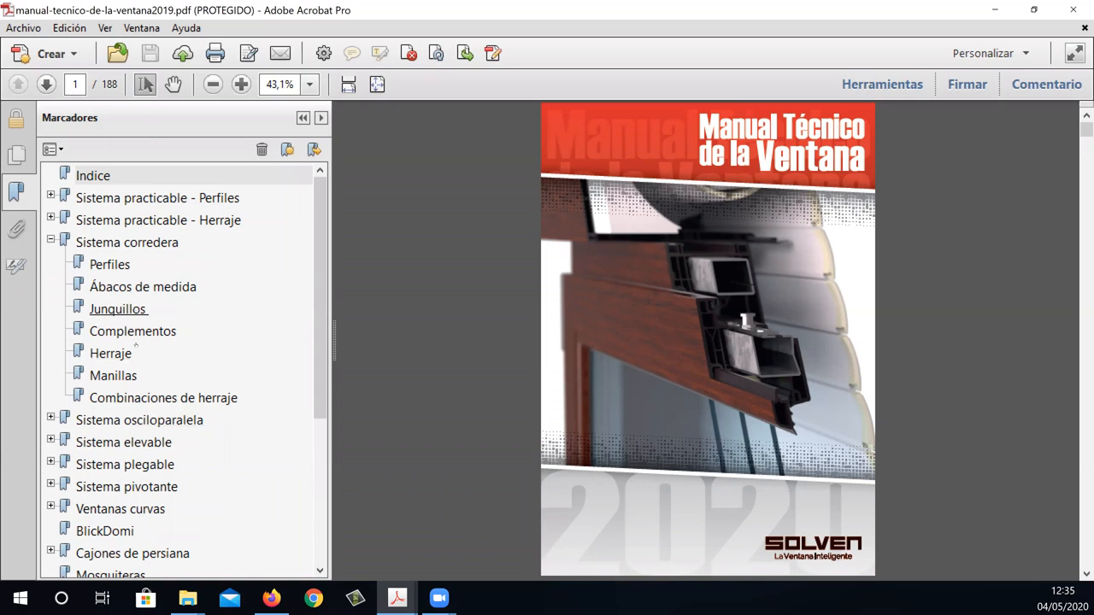
{"action": "left_click", "coordinate": [111, 354]}
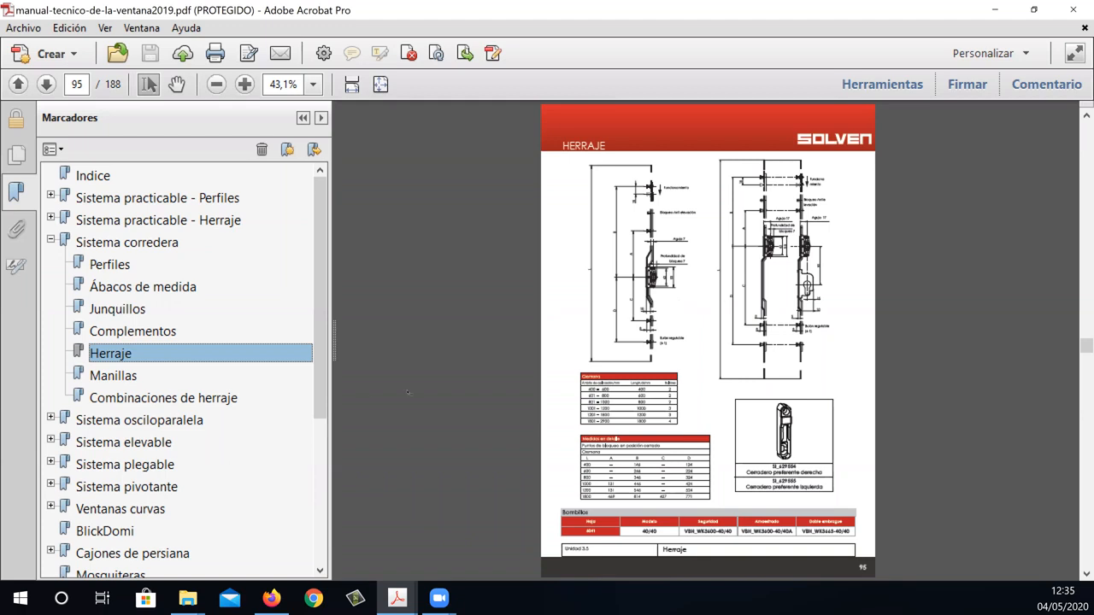
Browse the manual's sliding-system pages on to the hardware combinations on page 97.
{"action": "scroll", "coordinate": [429, 268], "scroll_direction": "down", "scroll_amount": 3}
{"action": "scroll", "coordinate": [429, 268], "scroll_direction": "down", "scroll_amount": 15}
{"action": "scroll", "coordinate": [429, 273], "scroll_direction": "down", "scroll_amount": 15}
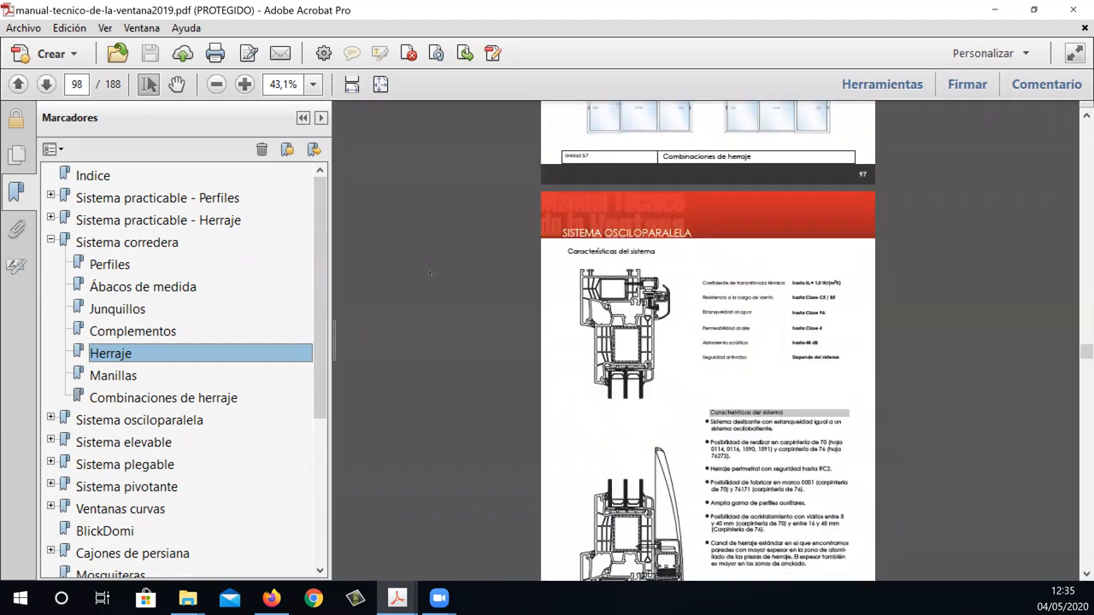
{"action": "scroll", "coordinate": [437, 272], "scroll_direction": "up", "scroll_amount": 12}
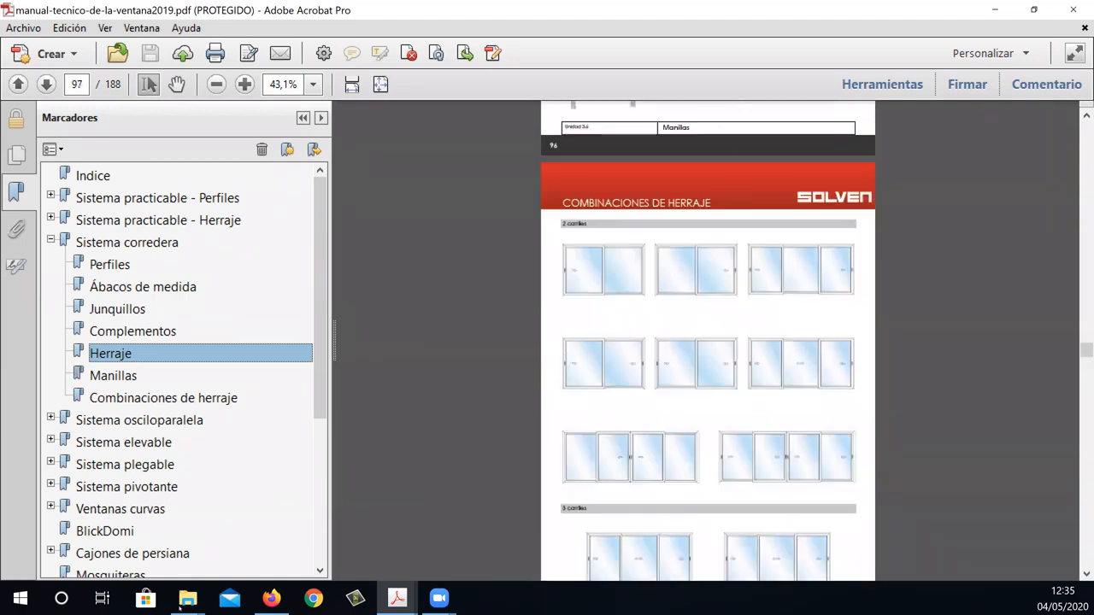
Return to the 4-Sistemas Corredera PDF and view the Premiline advantages on page 20 and the foliated window colours on page 21.
{"action": "left_click", "coordinate": [409, 596]}
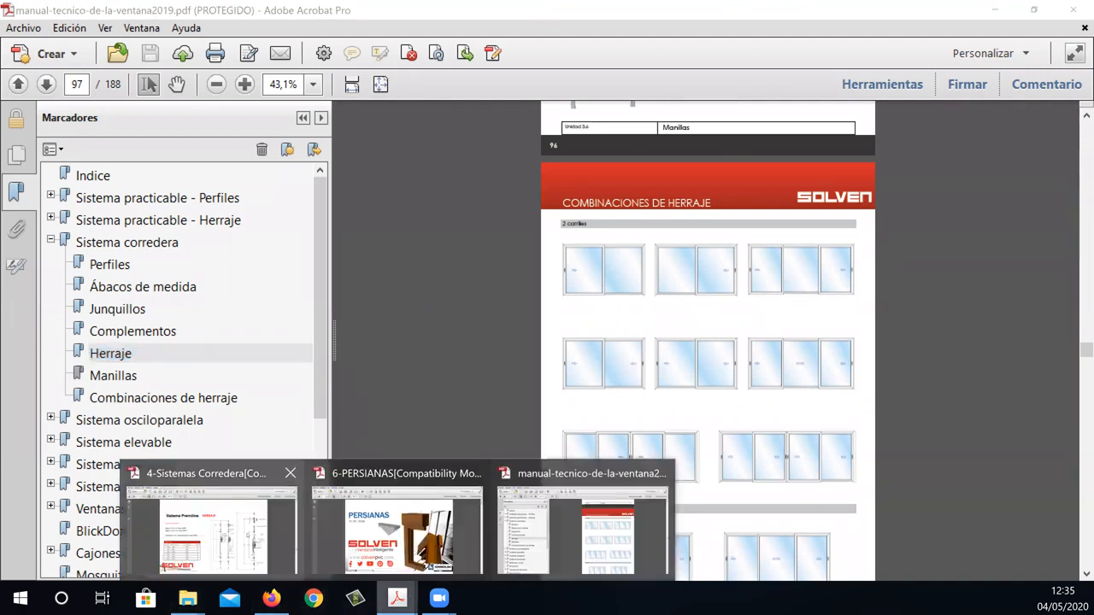
{"action": "left_click", "coordinate": [212, 530]}
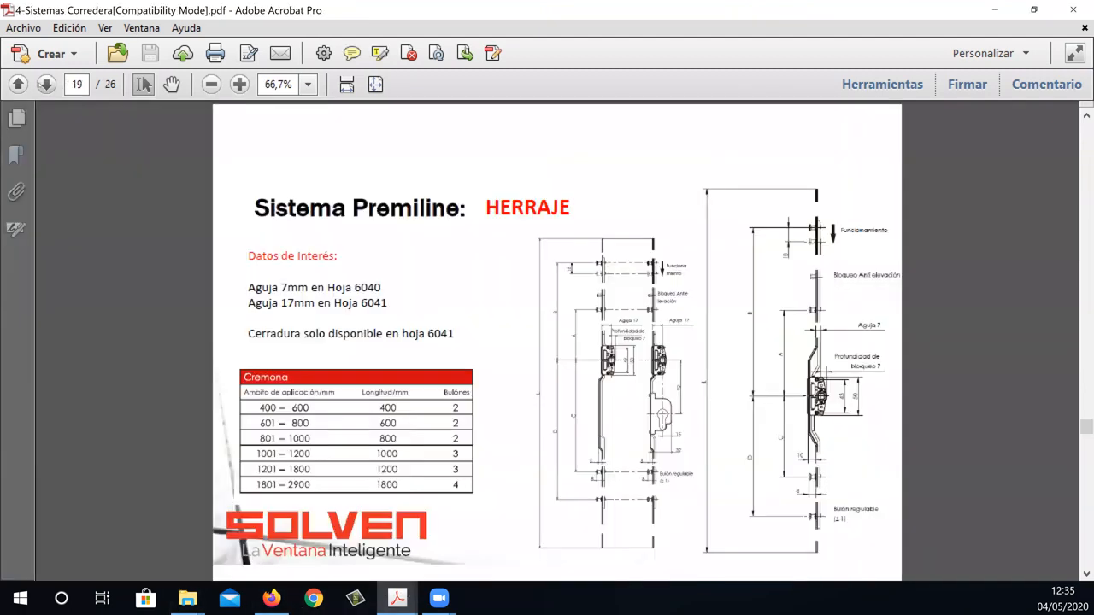
{"action": "left_click", "coordinate": [47, 85]}
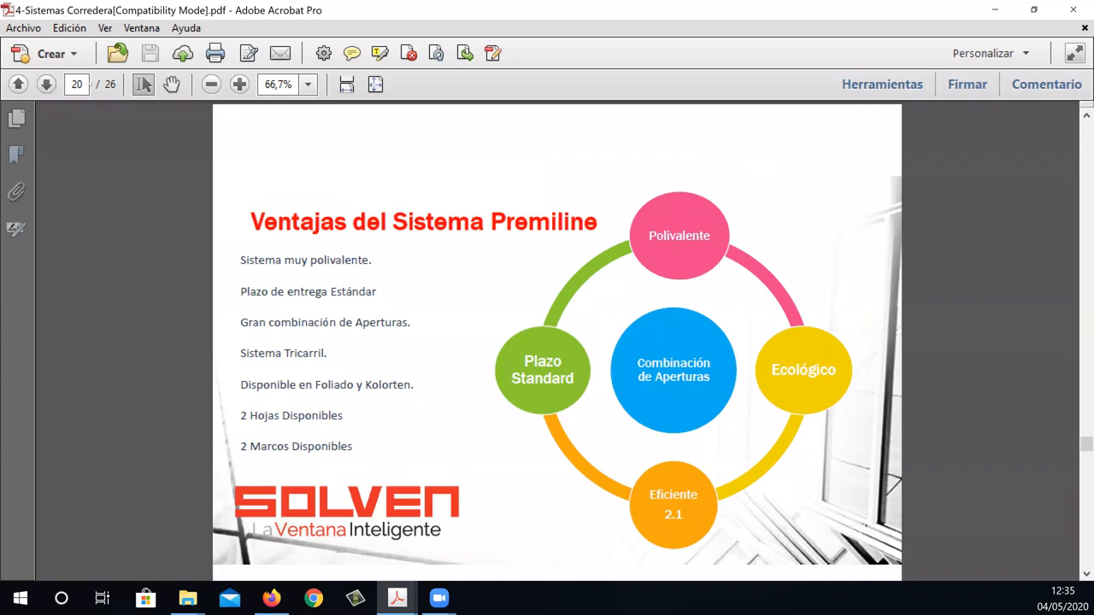
{"action": "left_click", "coordinate": [47, 85]}
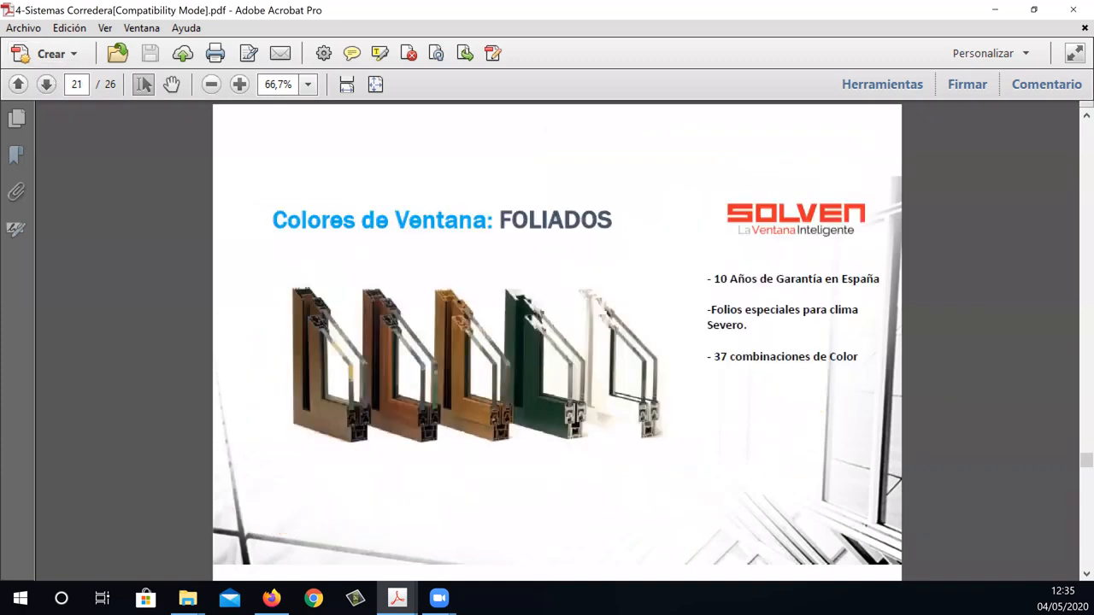
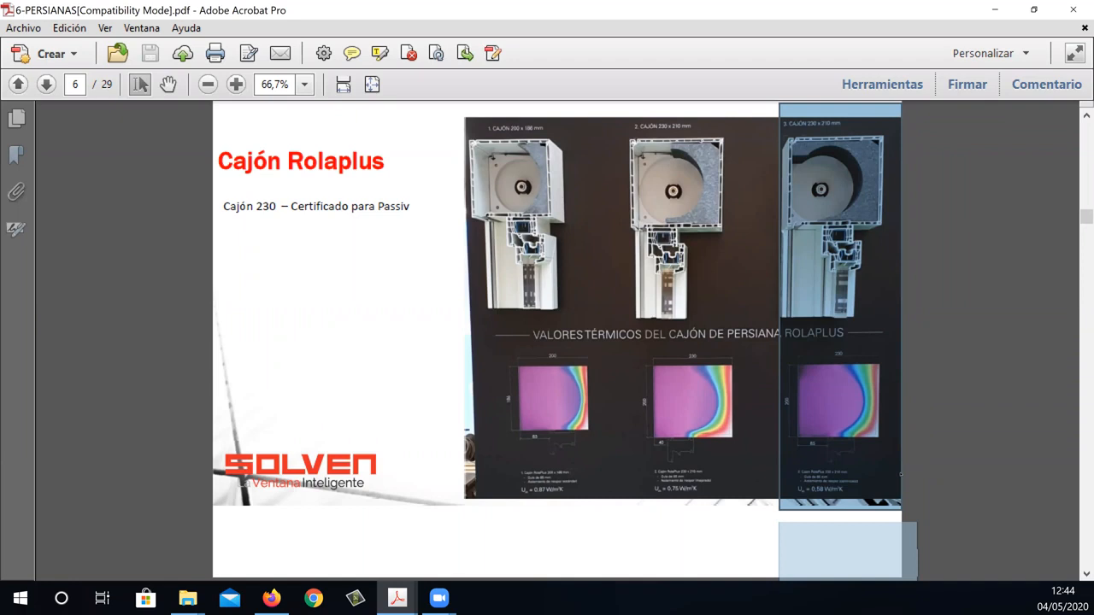
Highlight the second Rolaplus box (230 x 210 mm) on page 6 of the PDF and switch to PrefWeb in Firefox.
{"action": "left_click_drag", "start_coordinate": [624, 117], "coordinate": [762, 534]}
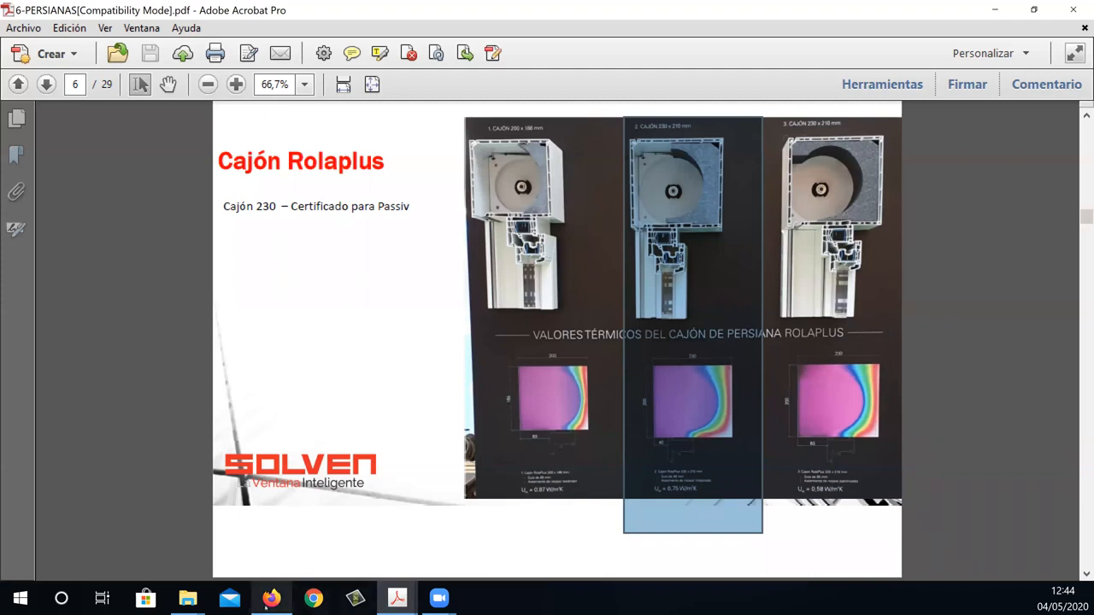
{"action": "mouse_move", "coordinate": [266, 606]}
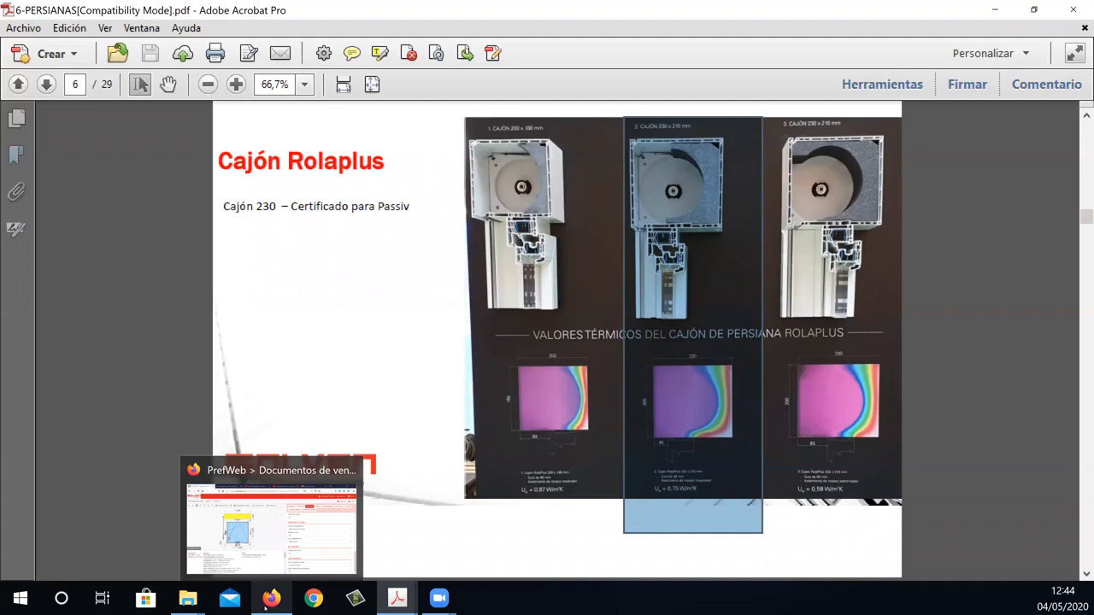
{"action": "left_click", "coordinate": [268, 601]}
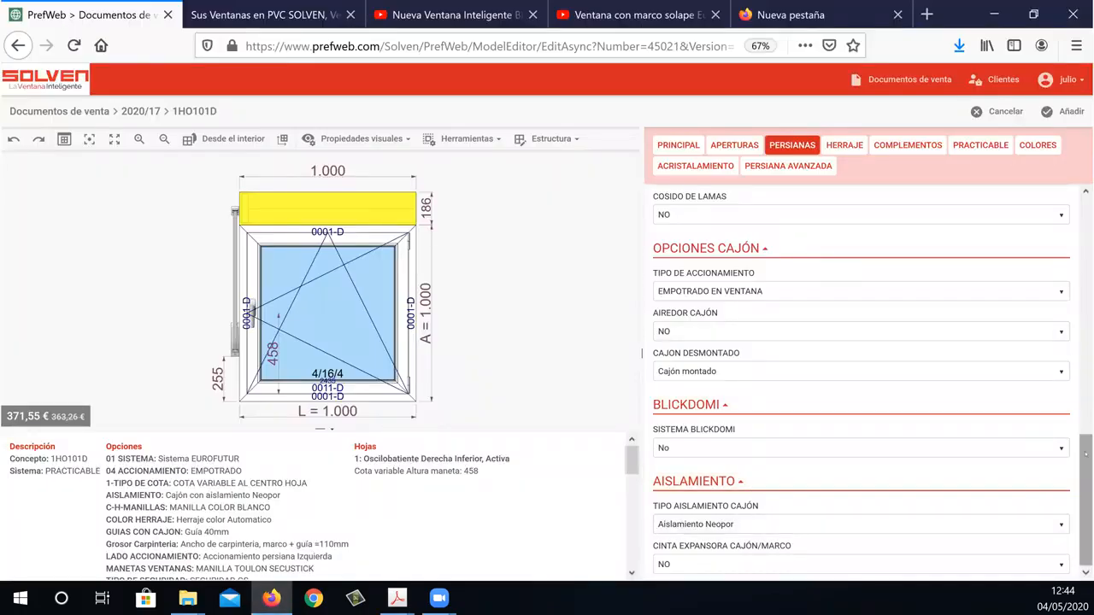
Set the shutter box size to Altura cajon 210 X 230 ANCHO and apply the box insulation AISLAMIENRO NEOPOR MEJORADO 230.
{"action": "scroll", "coordinate": [1086, 335], "scroll_direction": "up", "scroll_amount": 6}
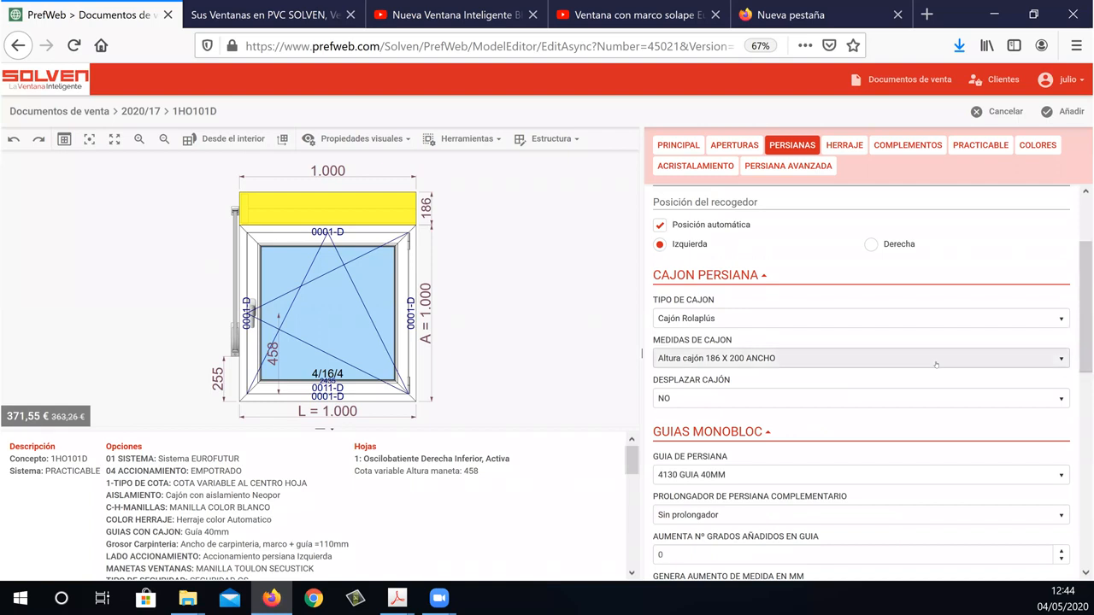
{"action": "left_click", "coordinate": [900, 359]}
{"action": "left_click", "coordinate": [855, 410]}
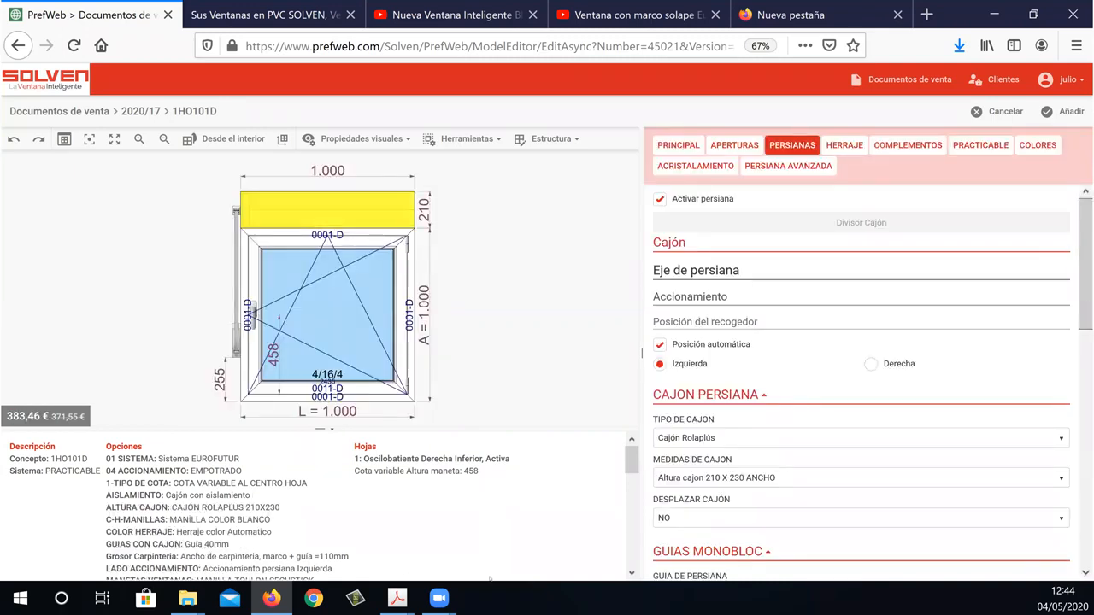
{"action": "left_click_drag", "start_coordinate": [1084, 227], "coordinate": [1083, 463]}
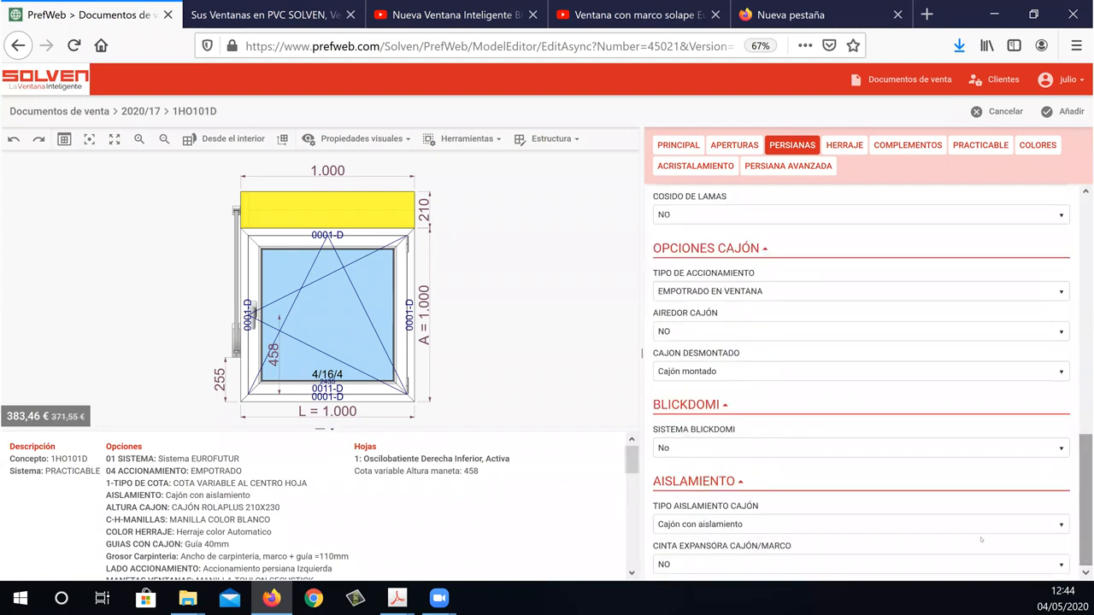
{"action": "left_click", "coordinate": [920, 524]}
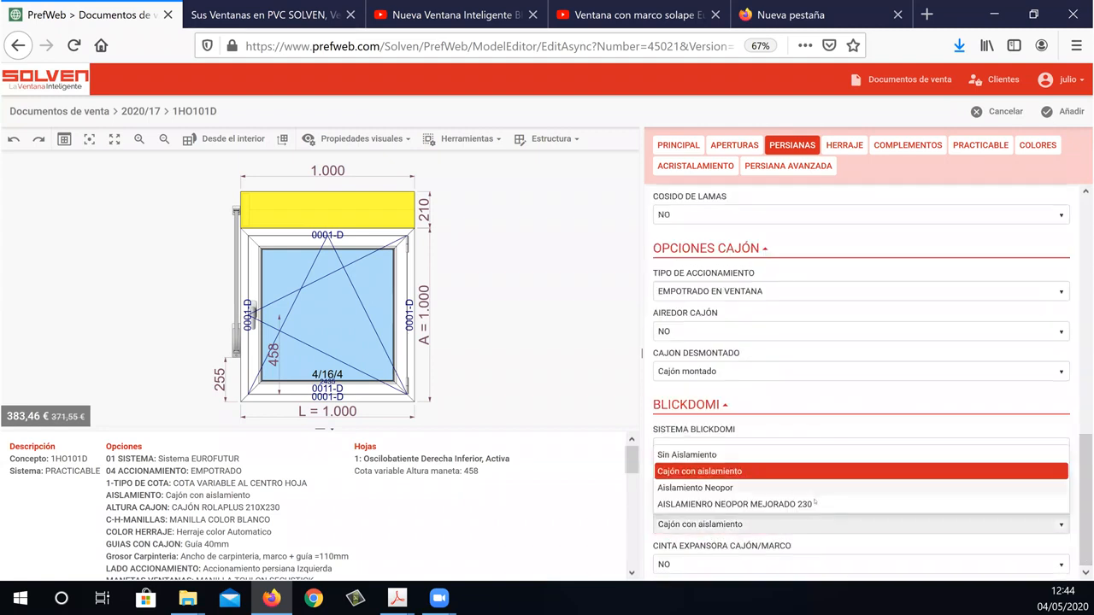
{"action": "left_click", "coordinate": [816, 506]}
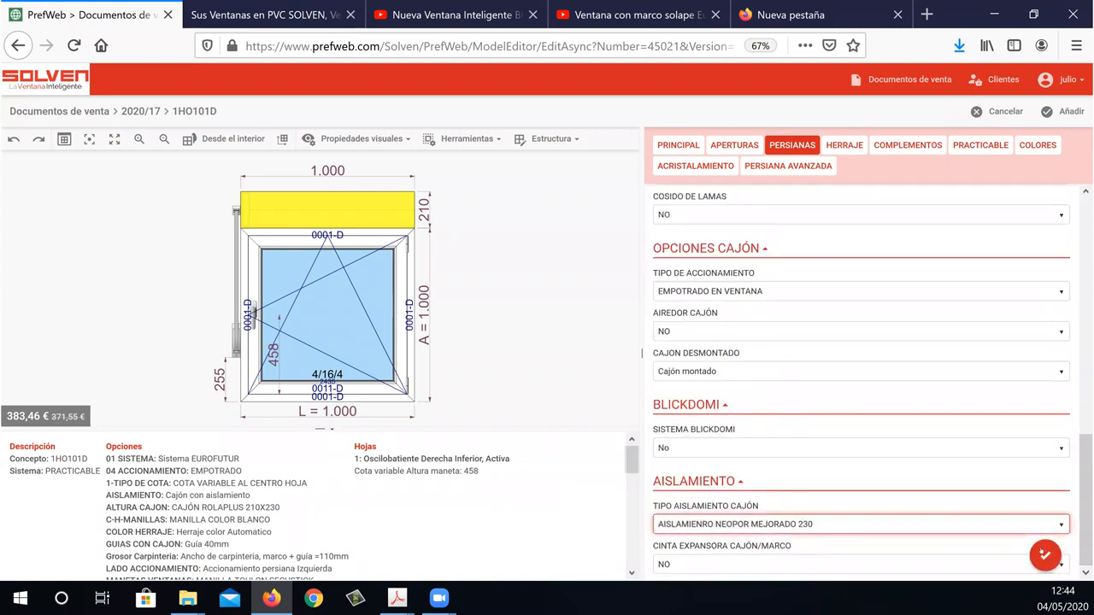
{"action": "left_click", "coordinate": [1045, 554]}
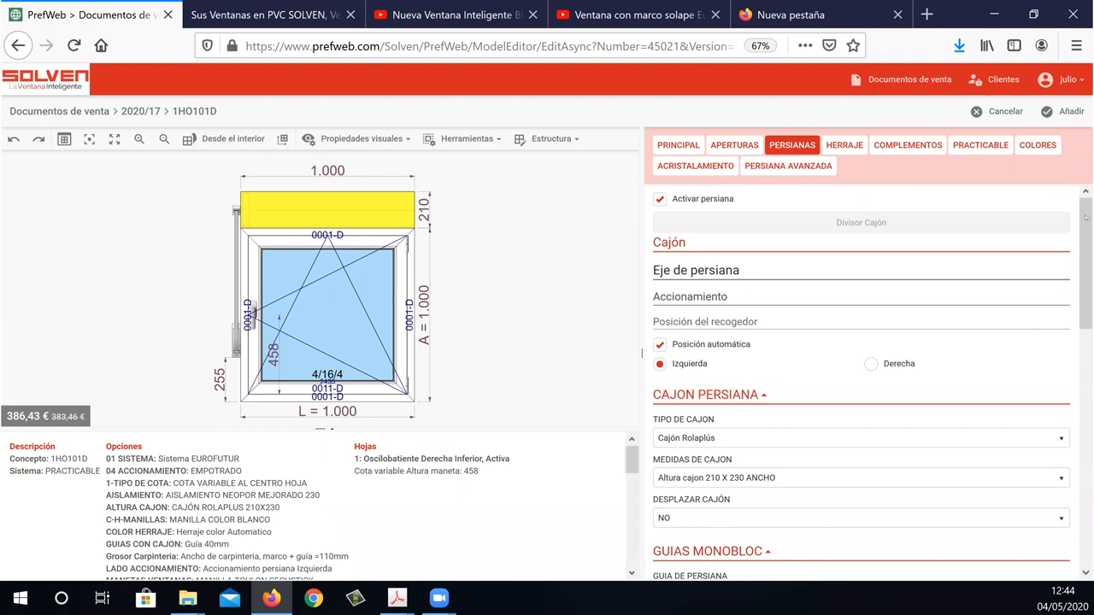
Set the Rolaplus shutter box size to Altura cajón 186 X 200 ANCHO and check its insulation type.
{"action": "scroll", "coordinate": [1086, 243], "scroll_direction": "down", "scroll_amount": 2}
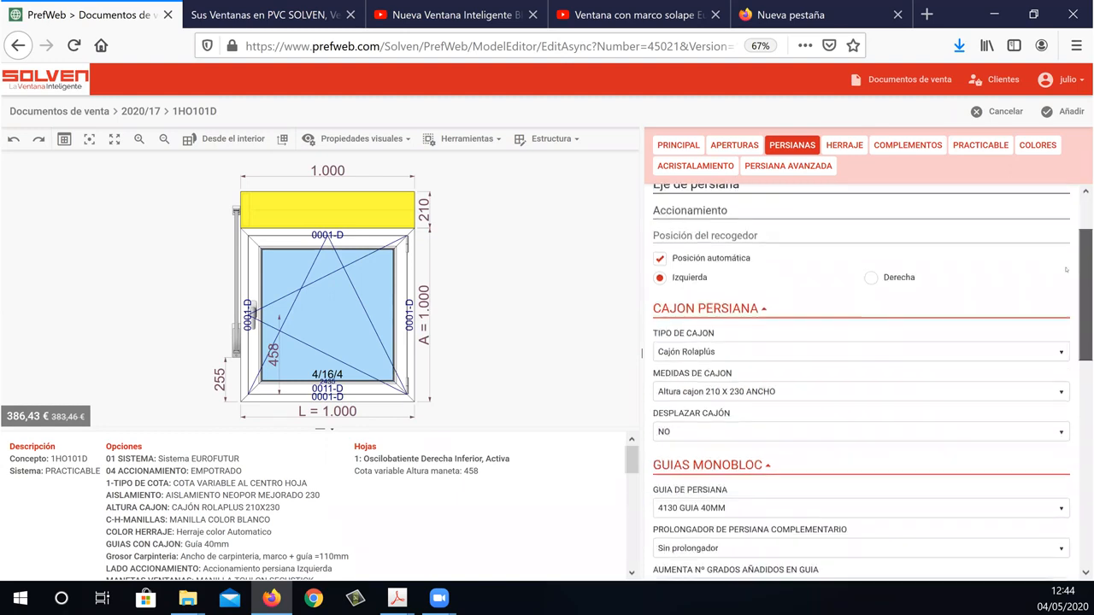
{"action": "left_click", "coordinate": [858, 399]}
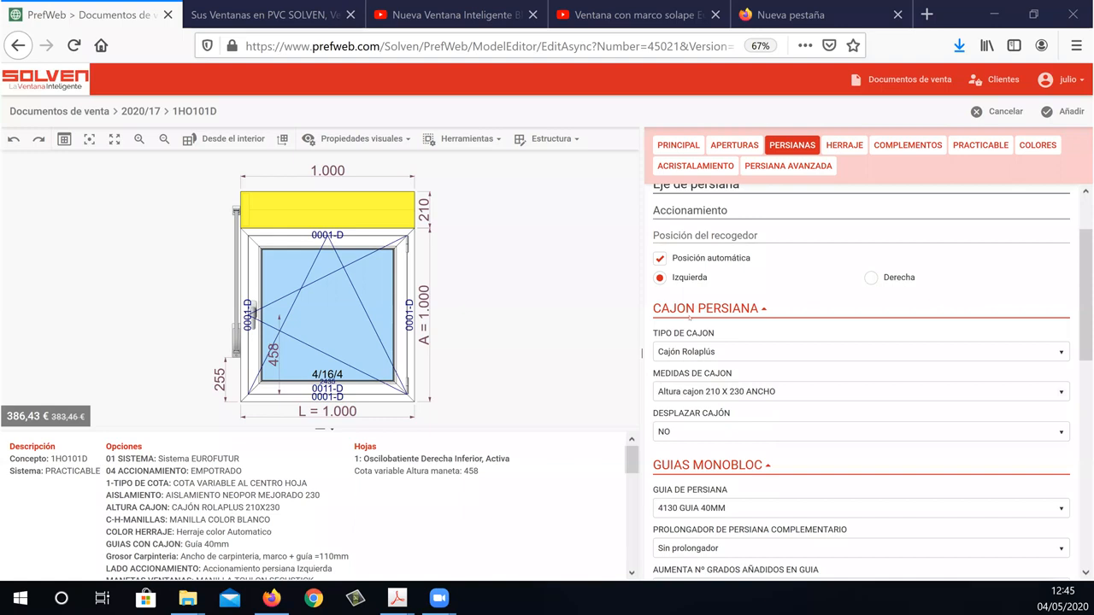
{"action": "left_click_drag", "start_coordinate": [1086, 299], "coordinate": [1086, 320]}
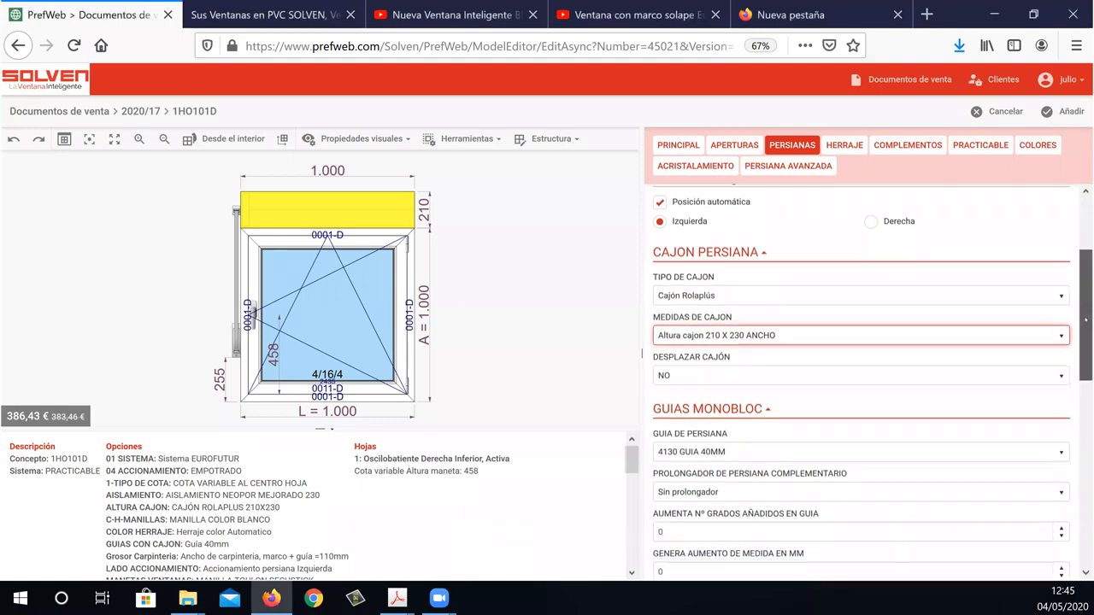
{"action": "left_click", "coordinate": [1046, 340]}
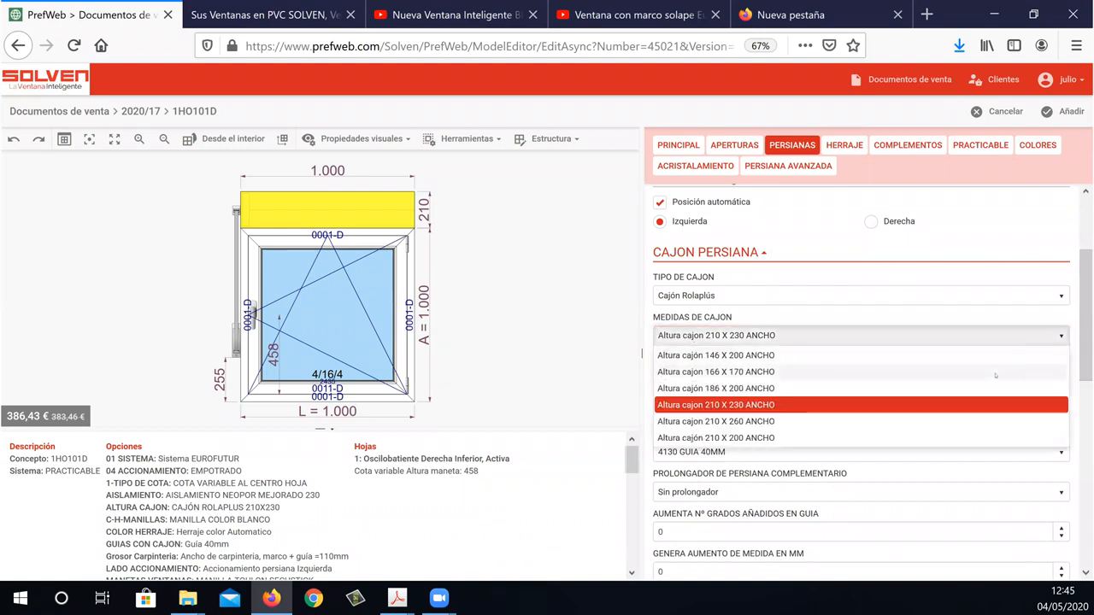
{"action": "left_click", "coordinate": [957, 388]}
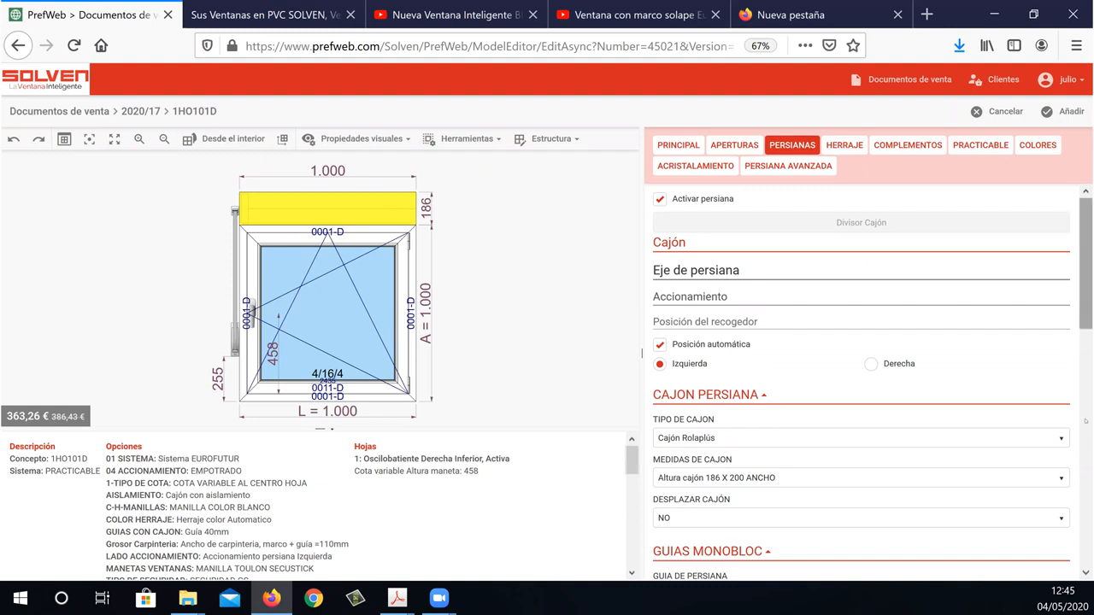
{"action": "scroll", "coordinate": [855, 385], "scroll_direction": "down", "scroll_amount": 10}
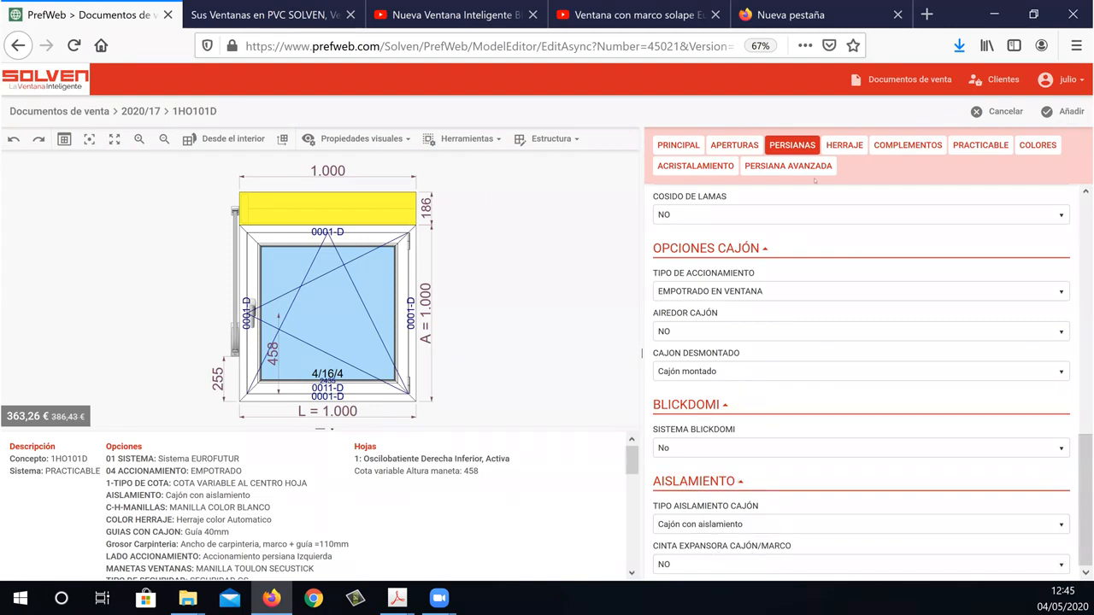
Set the window range to GAMA EXCLUSIVE PASSIVHAUS in the casement options.
{"action": "left_click", "coordinate": [981, 145]}
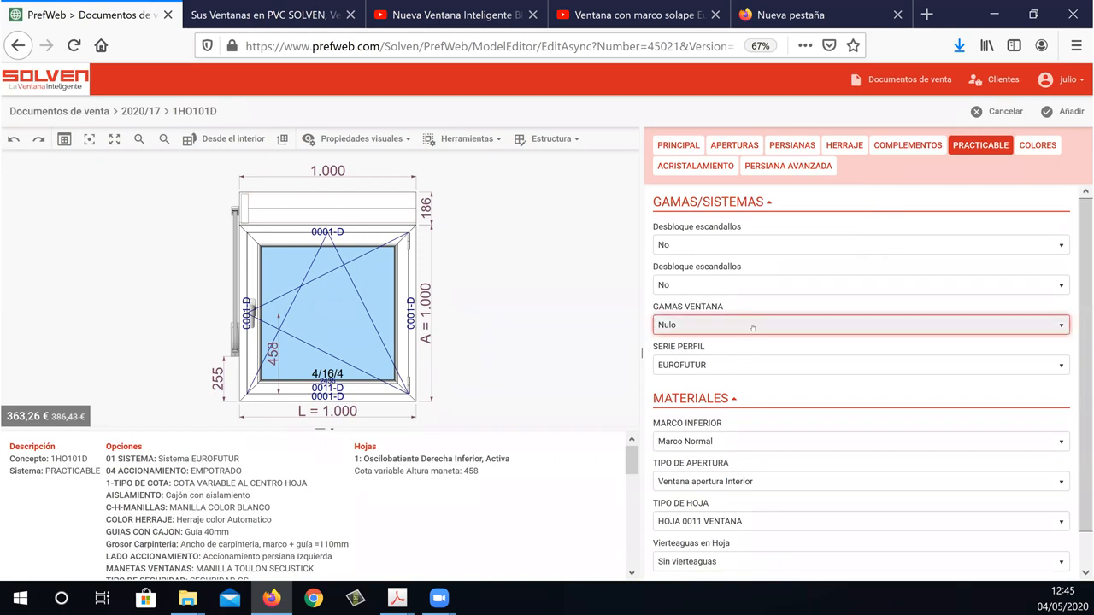
{"action": "left_click", "coordinate": [751, 326]}
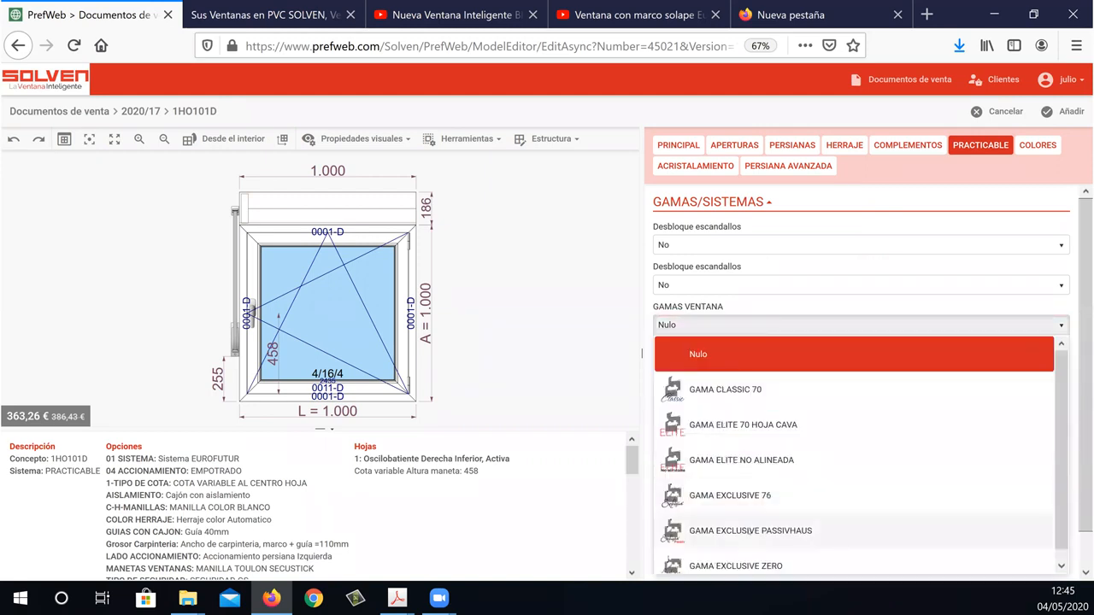
{"action": "left_click", "coordinate": [736, 534]}
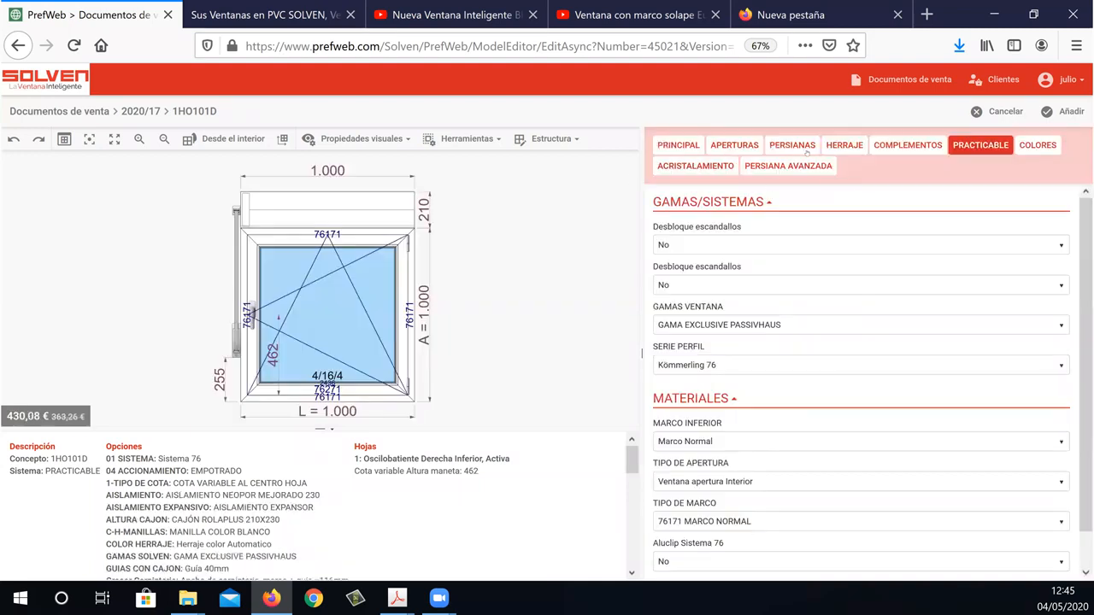
Examine the shutter box size and box insulation choices for the Passivhaus window, keeping the current selections.
{"action": "left_click", "coordinate": [788, 146]}
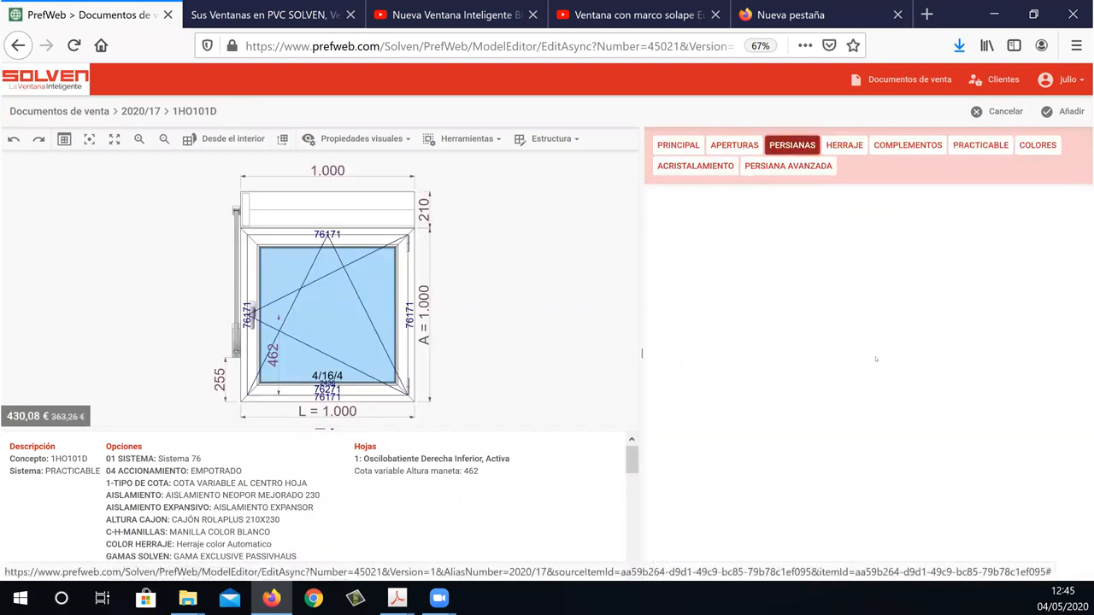
{"action": "scroll", "coordinate": [1086, 246], "scroll_direction": "down", "scroll_amount": 2}
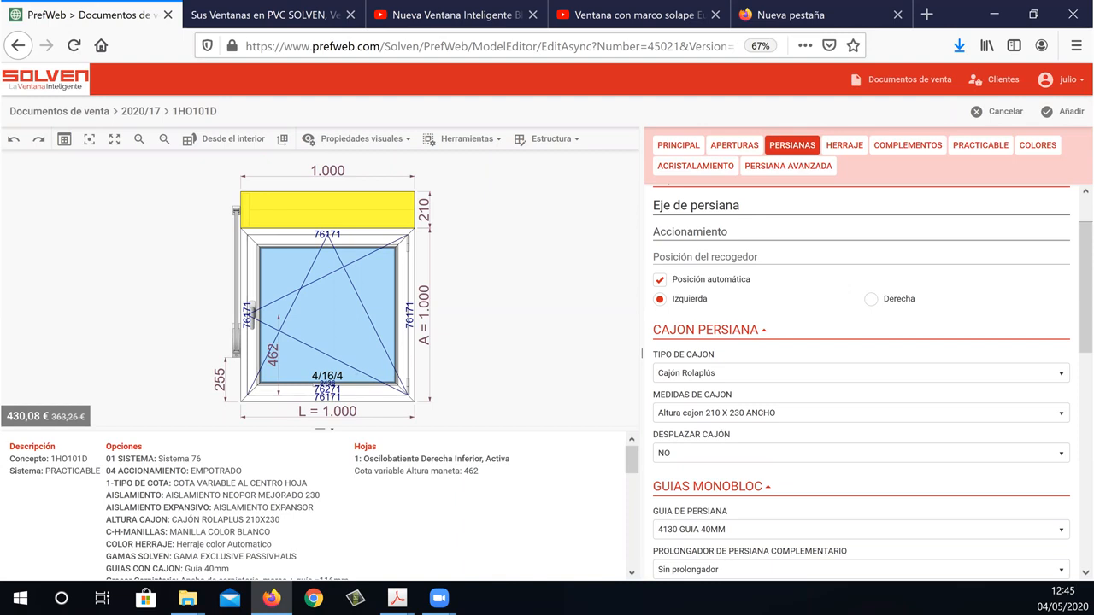
{"action": "left_click", "coordinate": [729, 412]}
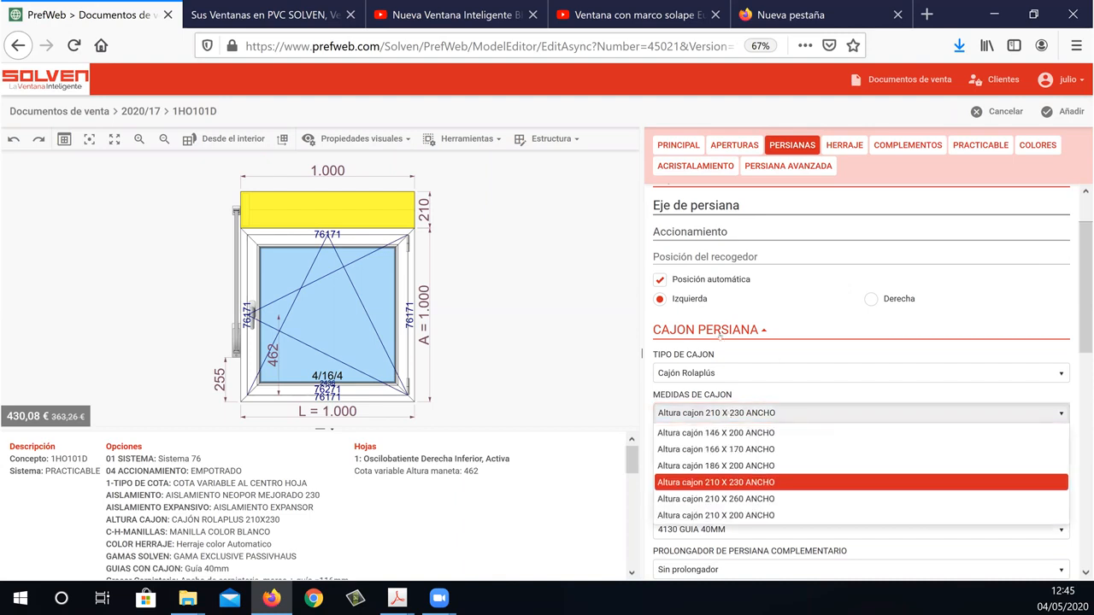
{"action": "left_click", "coordinate": [563, 357]}
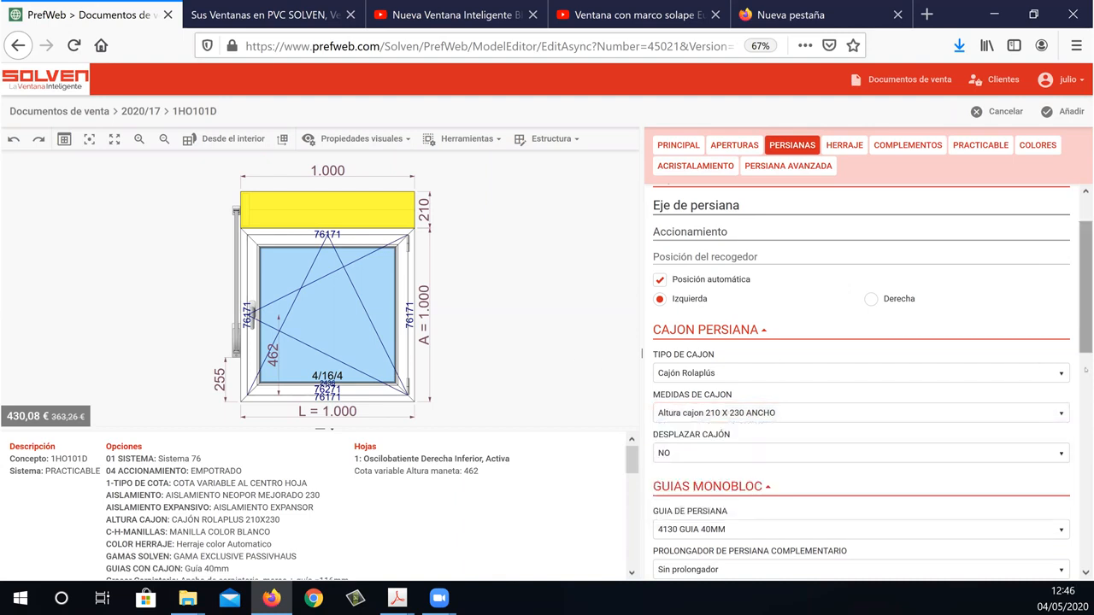
{"action": "left_click_drag", "start_coordinate": [1085, 340], "coordinate": [1087, 554]}
{"action": "left_click", "coordinate": [786, 524]}
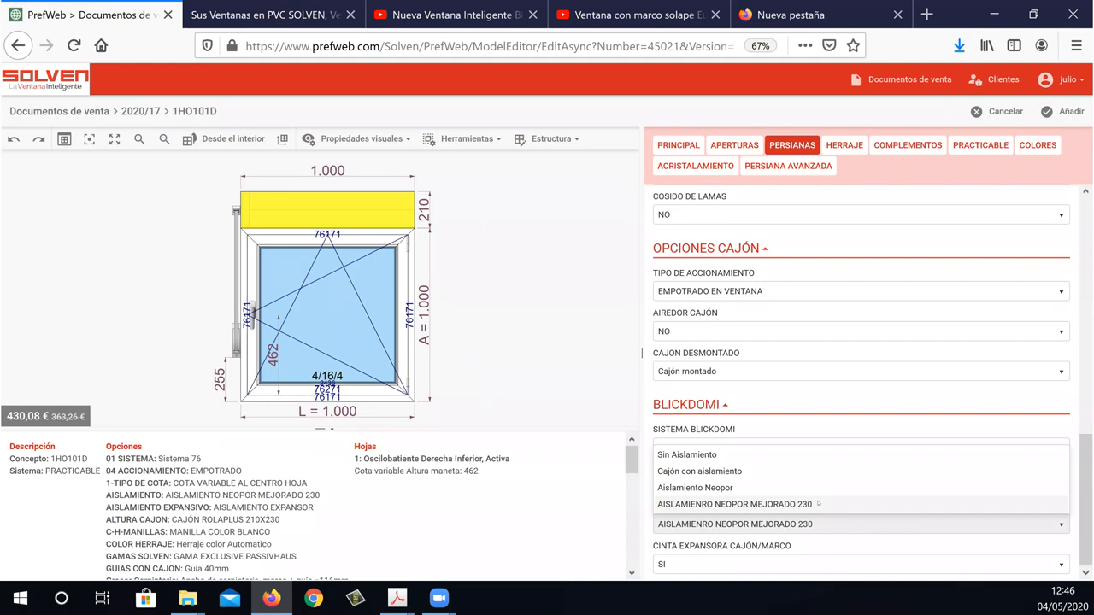
{"action": "left_click", "coordinate": [561, 399]}
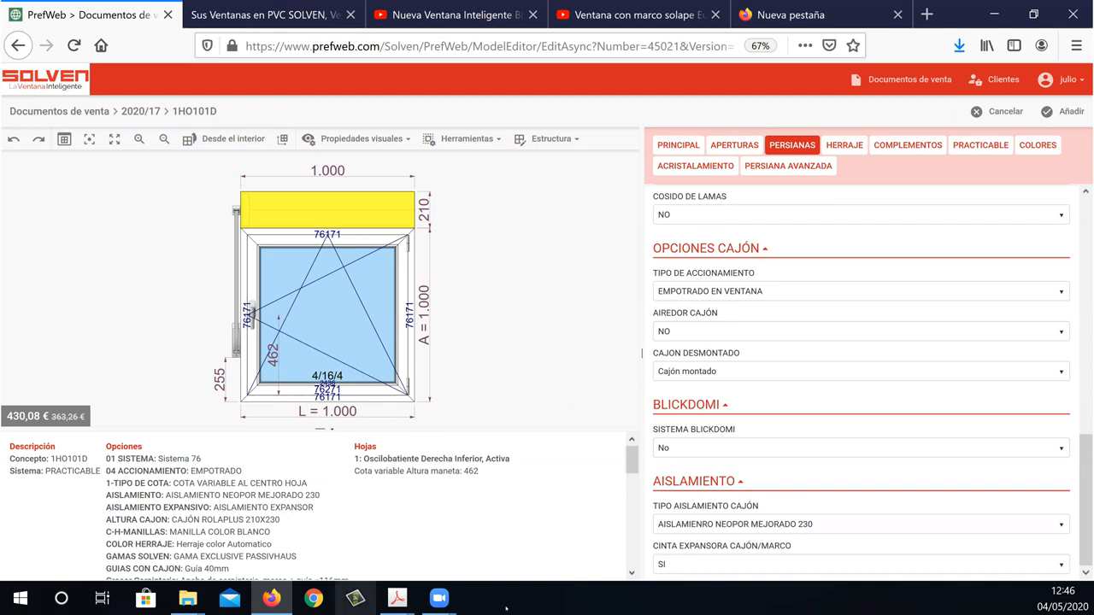
Switch to the 6-PERSIANAS PDF in Adobe Acrobat and examine the Rolaplus box thermal values on page 6.
{"action": "mouse_move", "coordinate": [384, 594]}
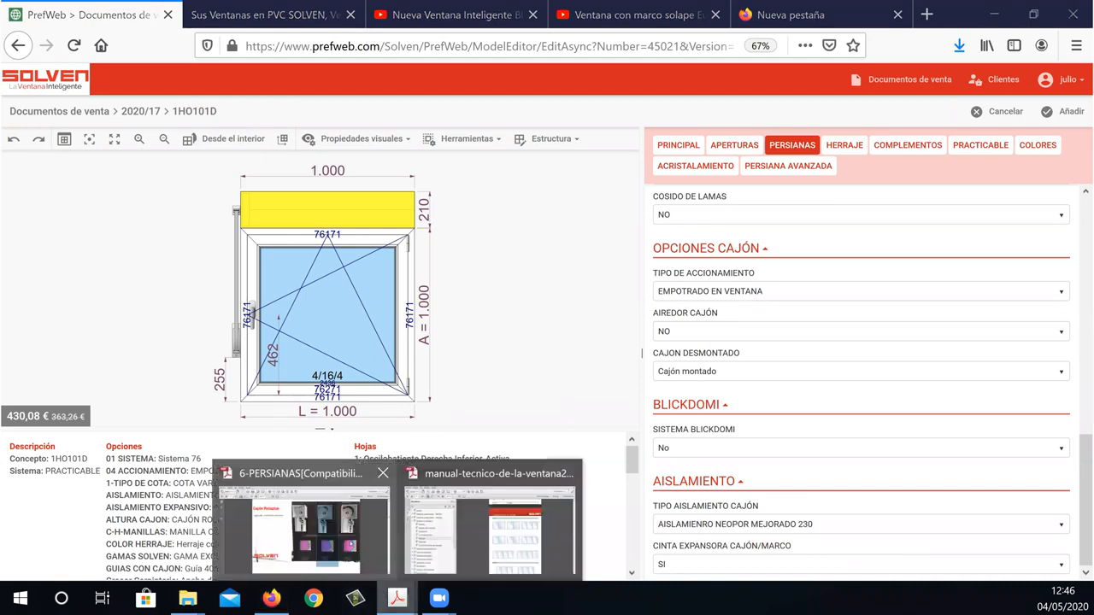
{"action": "left_click", "coordinate": [303, 517]}
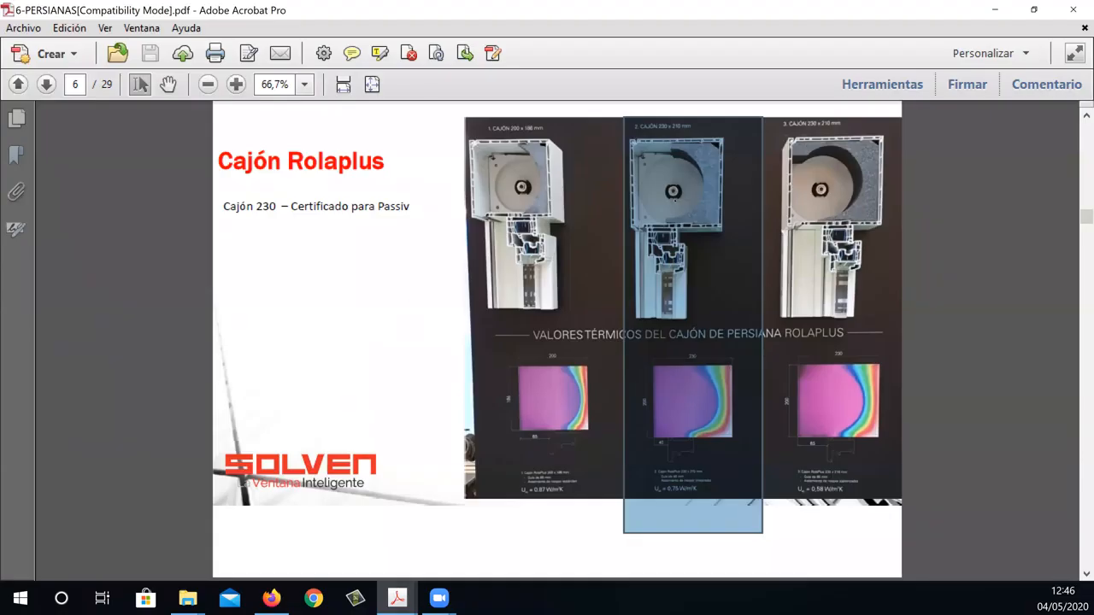
{"action": "left_click", "coordinate": [800, 473]}
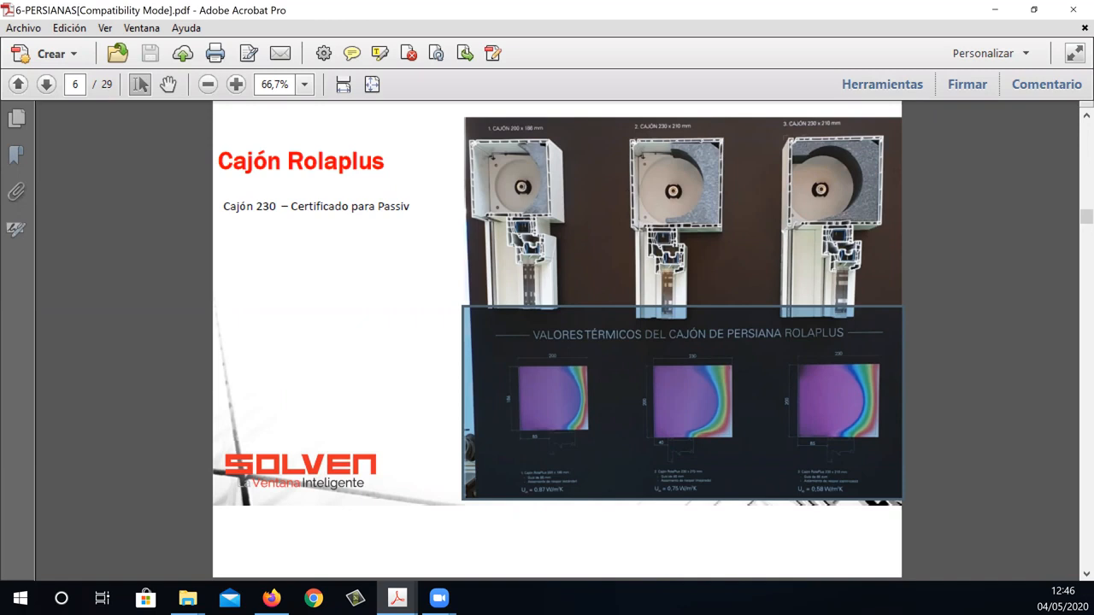
View the Cajón 186 box displacement on page 8 and the expansive insulation information on page 9.
{"action": "left_click", "coordinate": [48, 85]}
{"action": "left_click", "coordinate": [48, 84]}
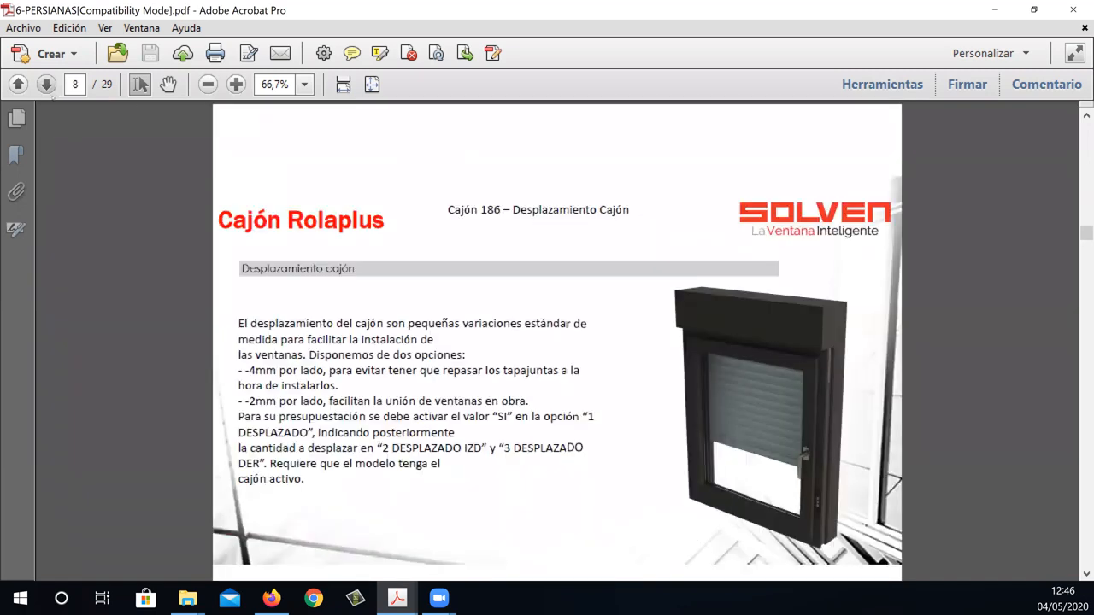
{"action": "left_click", "coordinate": [48, 85]}
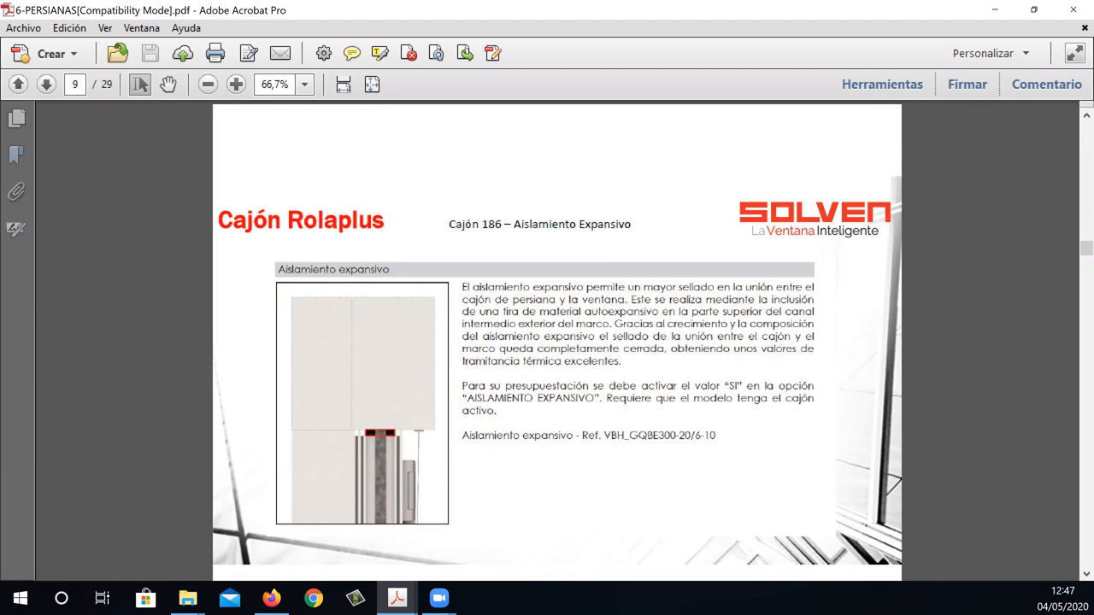
{"action": "left_click", "coordinate": [476, 467]}
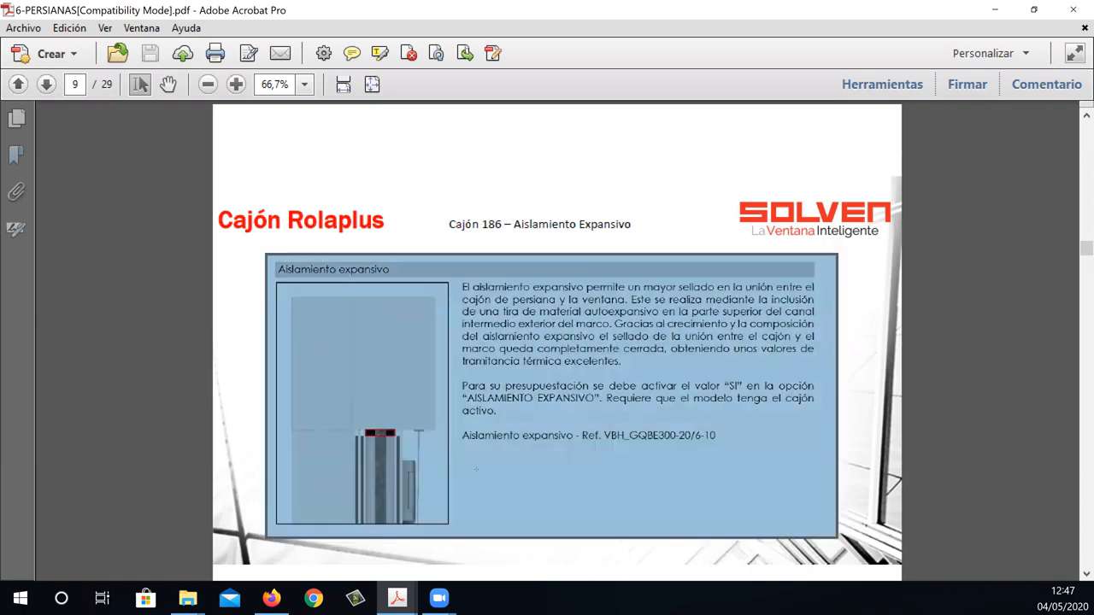
{"action": "left_click", "coordinate": [476, 469]}
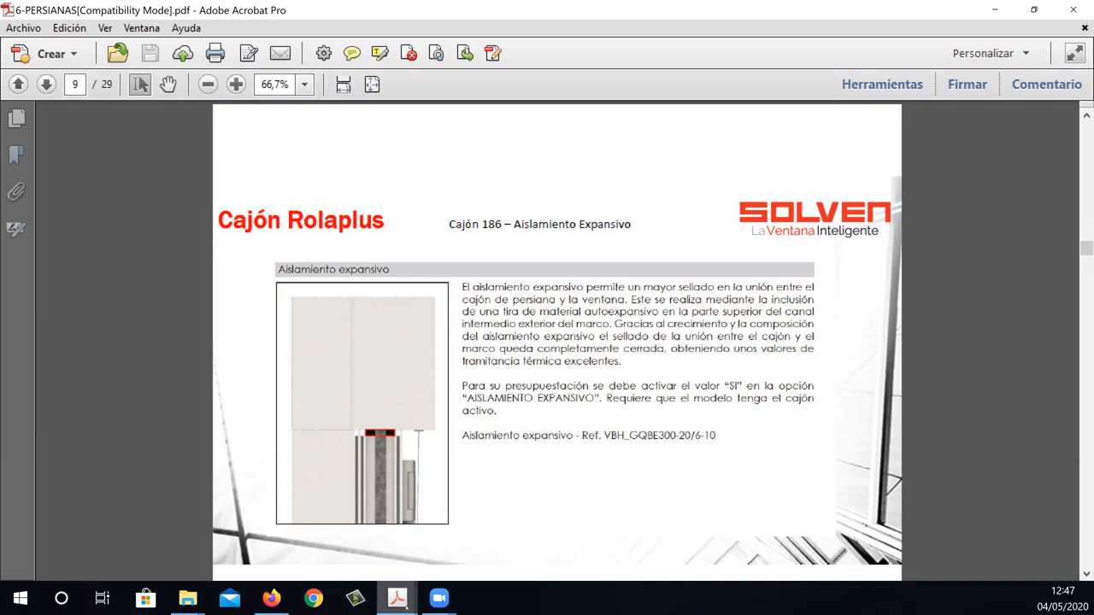
Go back to page 6 of the shutters PDF and switch to the PrefWeb window model in Firefox.
{"action": "mouse_move", "coordinate": [404, 607]}
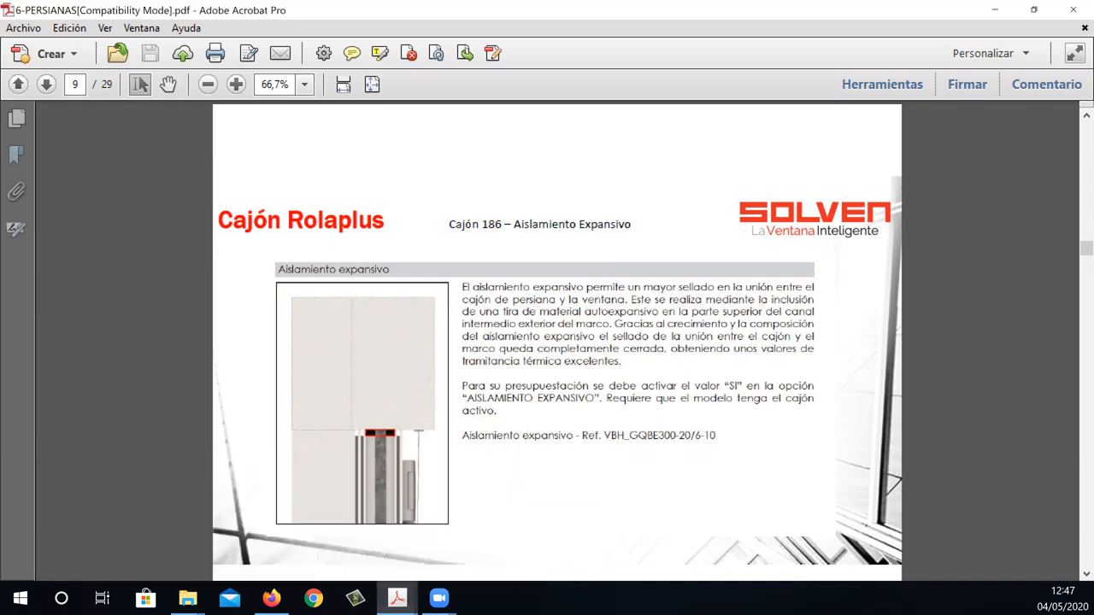
{"action": "left_click", "coordinate": [18, 84]}
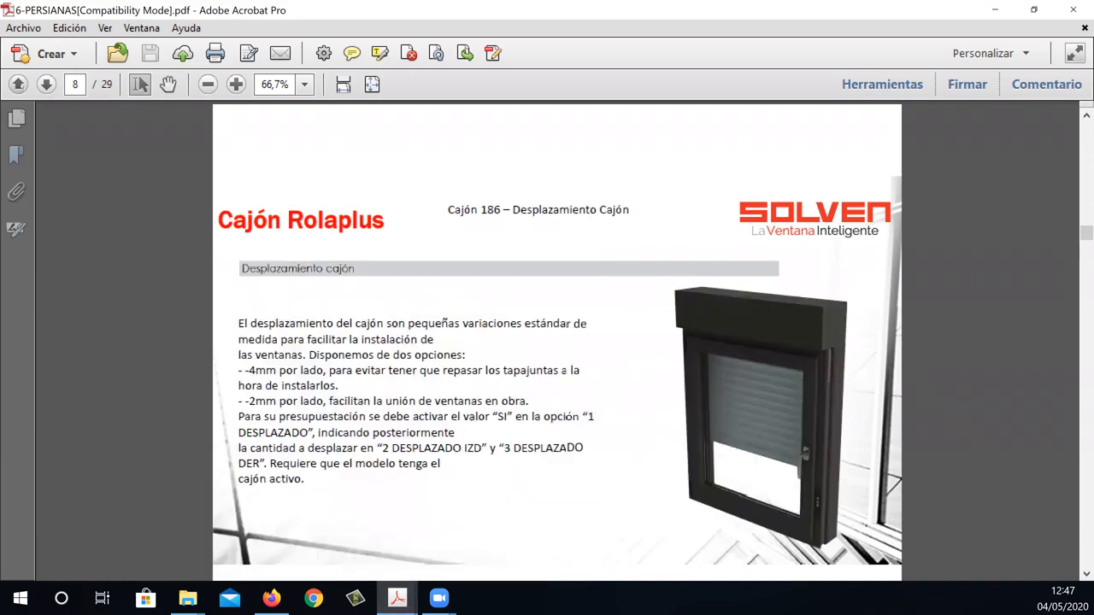
{"action": "left_click", "coordinate": [18, 83]}
{"action": "left_click", "coordinate": [18, 84]}
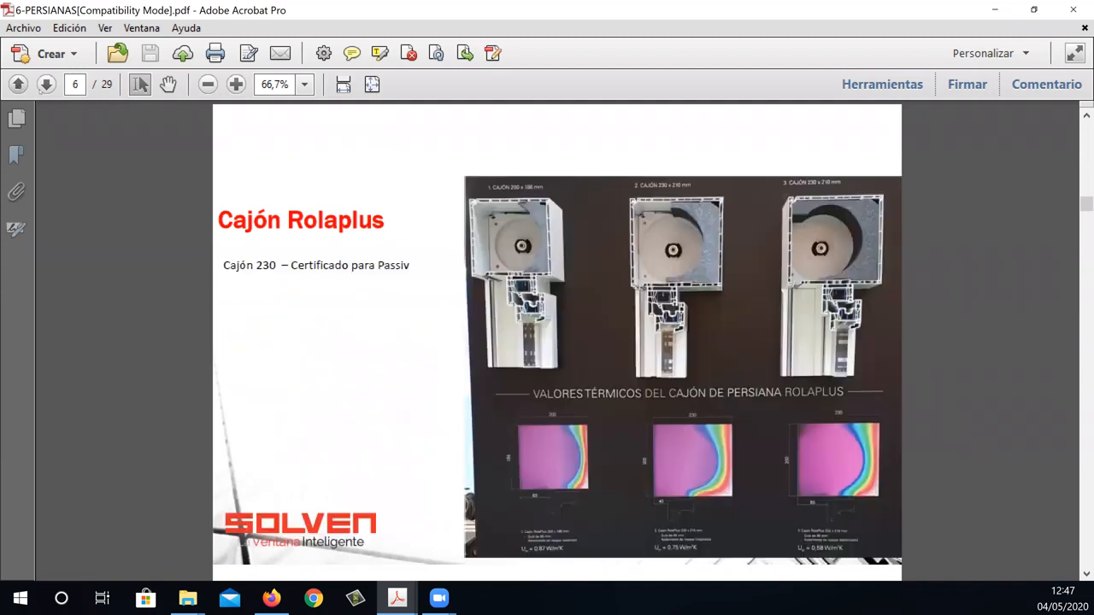
{"action": "left_click", "coordinate": [271, 598]}
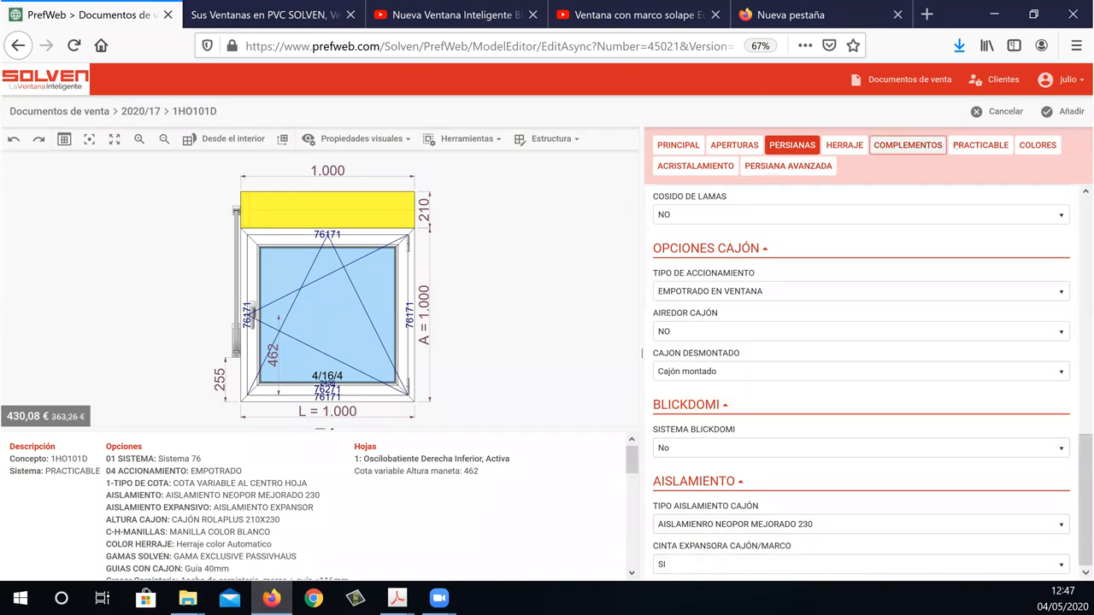
Set the window range (GAMAS VENTANA) of the model to Nulo.
{"action": "left_click", "coordinate": [981, 145]}
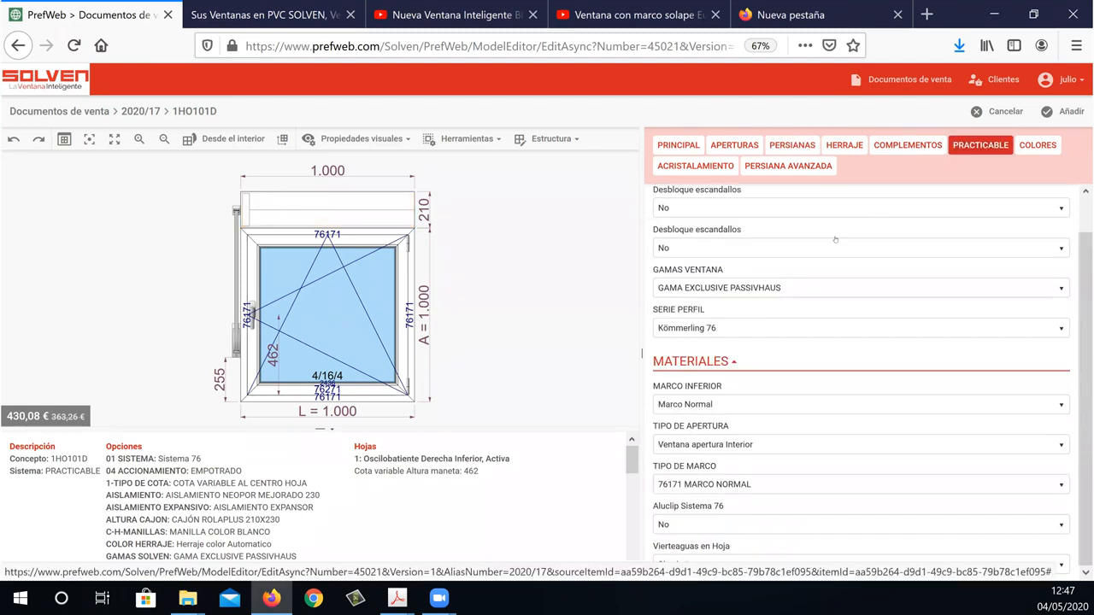
{"action": "left_click", "coordinate": [772, 288]}
{"action": "left_click", "coordinate": [753, 315]}
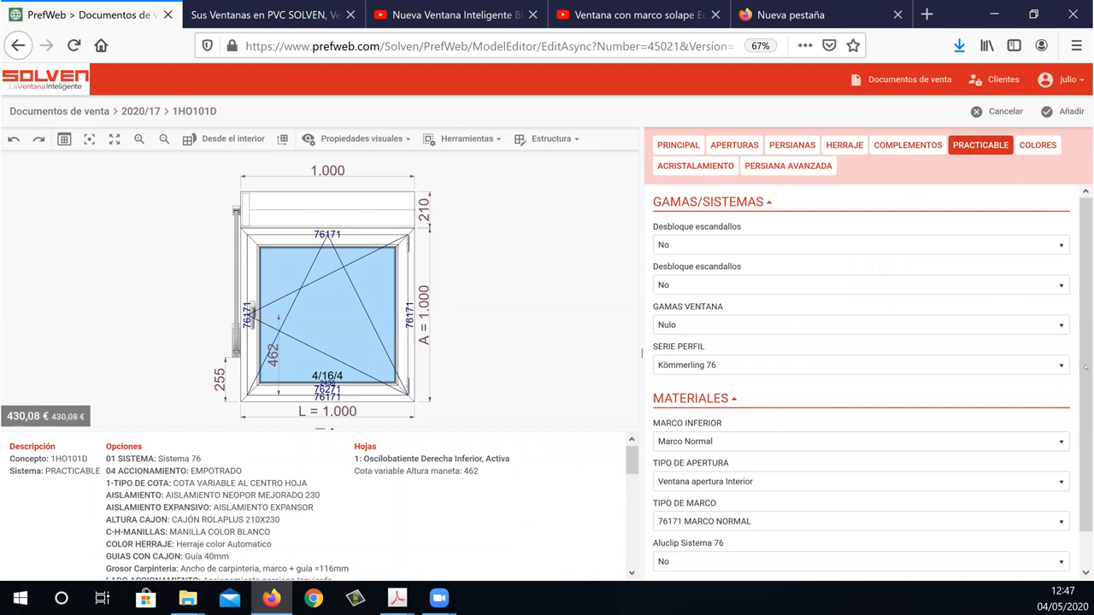
Set the expansion tape between shutter box and frame (CINTA EXPANSORA CAJÓN/MARCO) to NO in the shutter insulation options.
{"action": "left_click", "coordinate": [814, 147]}
{"action": "left_click_drag", "start_coordinate": [1085, 237], "coordinate": [1077, 554]}
{"action": "left_click", "coordinate": [764, 564]}
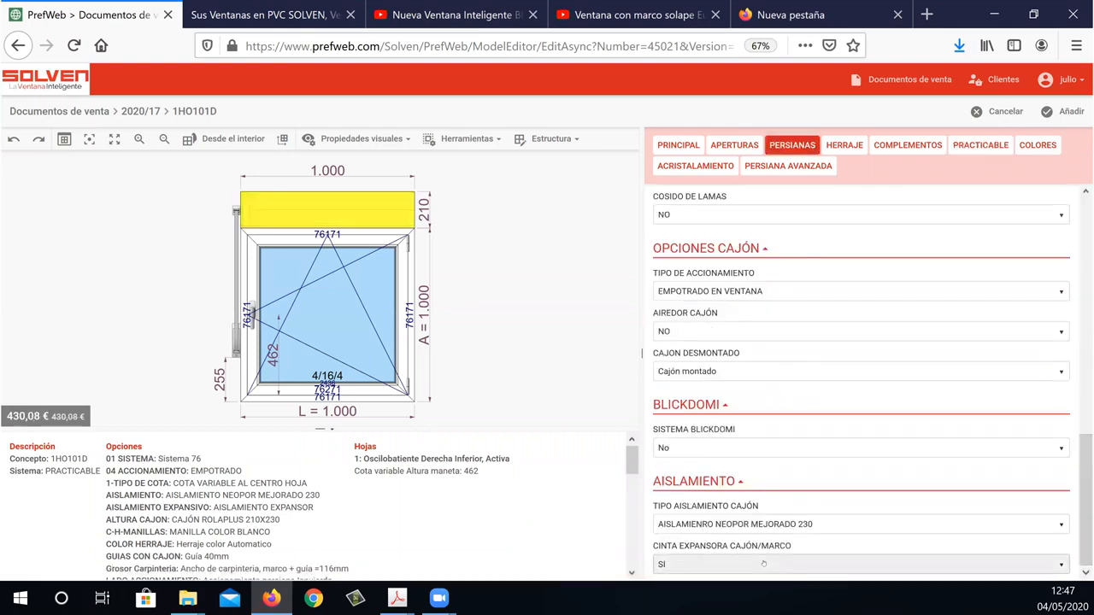
{"action": "left_click", "coordinate": [759, 532]}
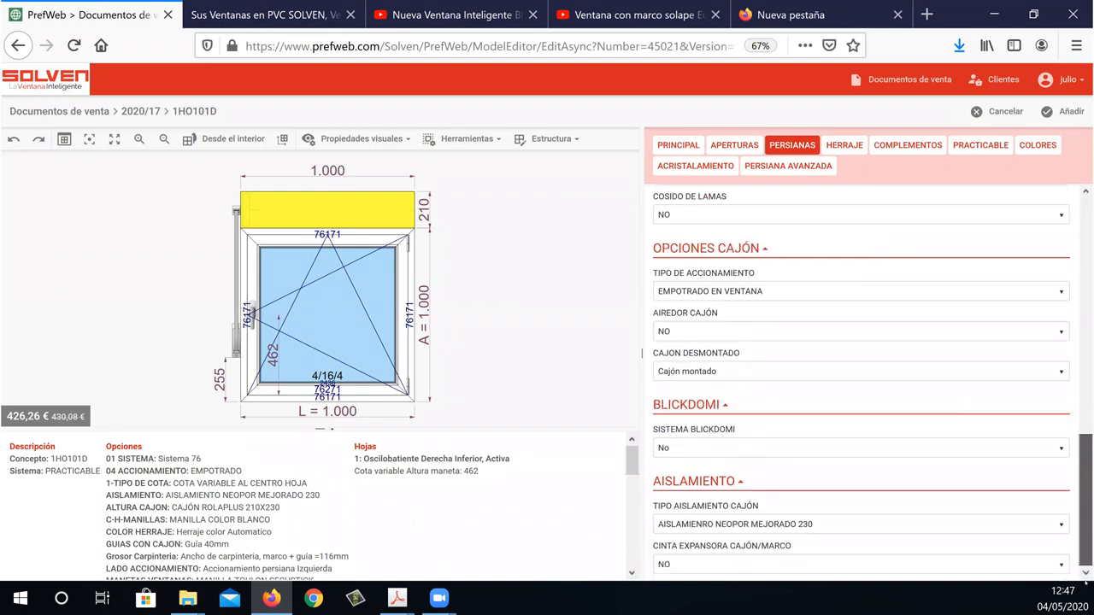
Set CINTA EXPANSORA CAJÓN/MARCO back to SI, apply the change and return to the shutter insulation options.
{"action": "left_click", "coordinate": [771, 559]}
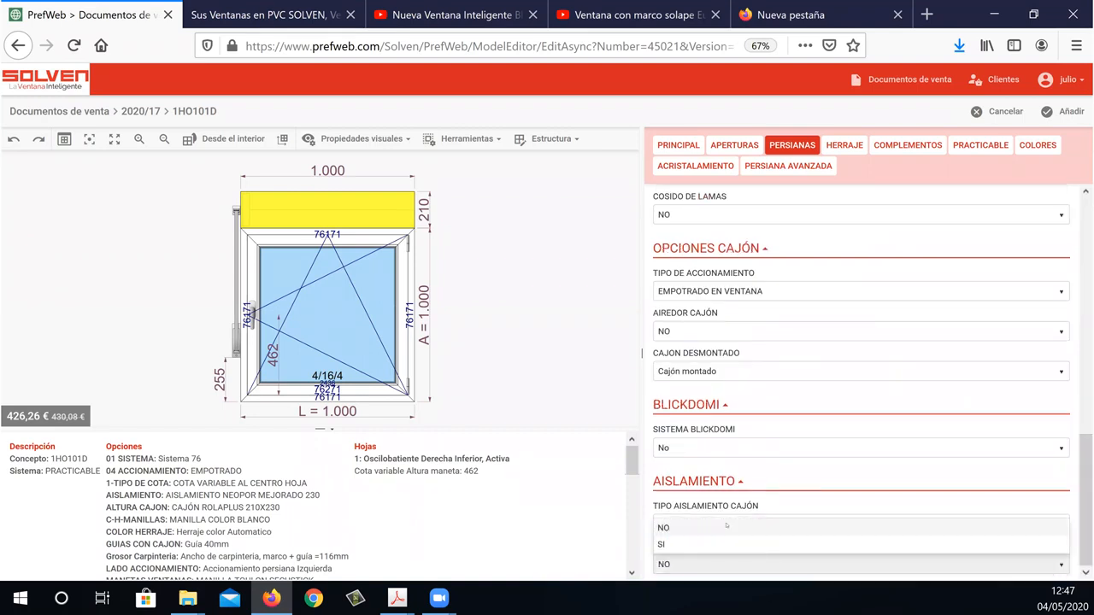
{"action": "left_click", "coordinate": [720, 545]}
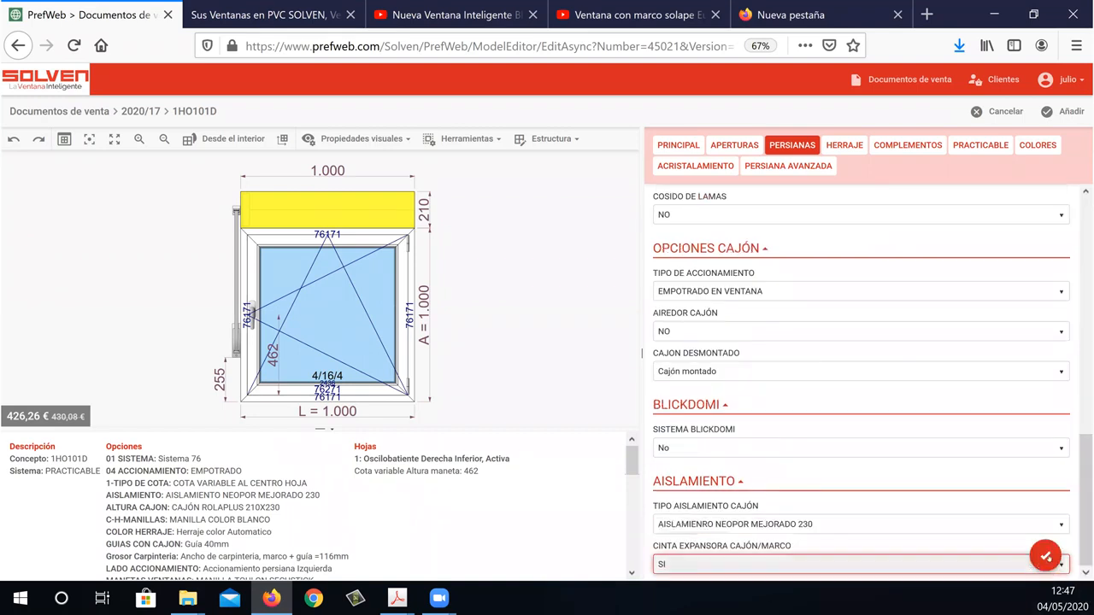
{"action": "left_click", "coordinate": [1044, 556]}
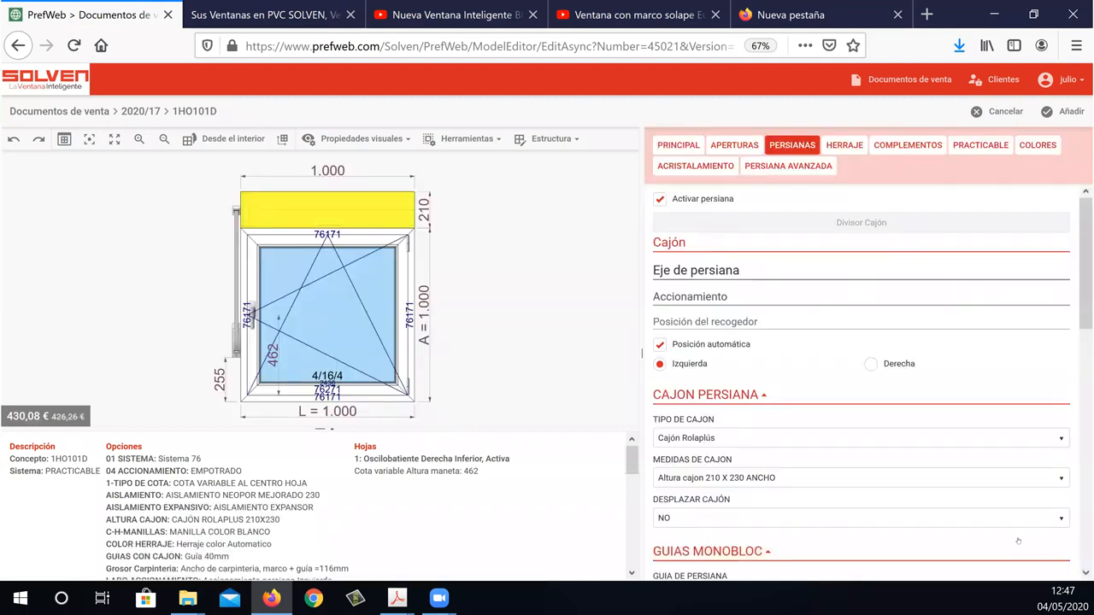
{"action": "scroll", "coordinate": [1085, 401], "scroll_direction": "down", "scroll_amount": 8}
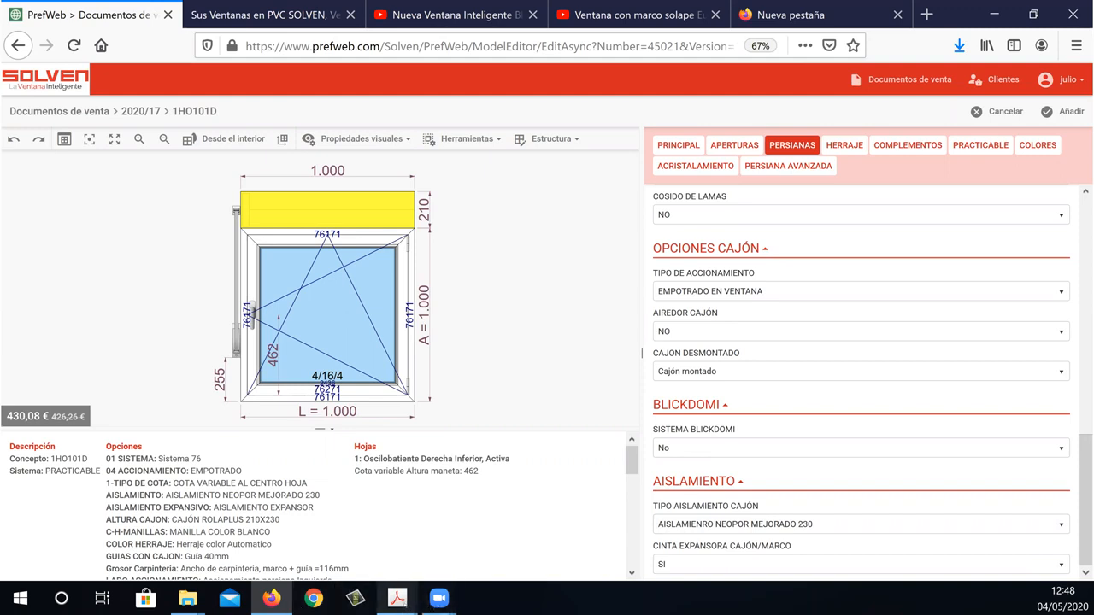
Switch to the 6-PERSIANAS PDF in Adobe Acrobat and view the Rolaplus box profile sealing information on page 7.
{"action": "mouse_move", "coordinate": [398, 599]}
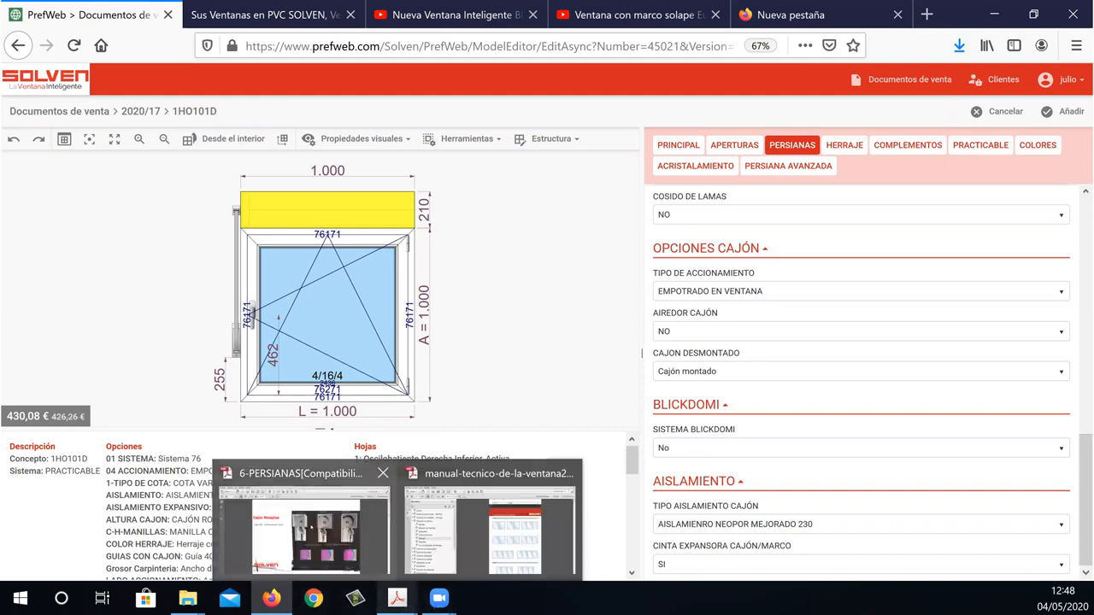
{"action": "left_click", "coordinate": [308, 526]}
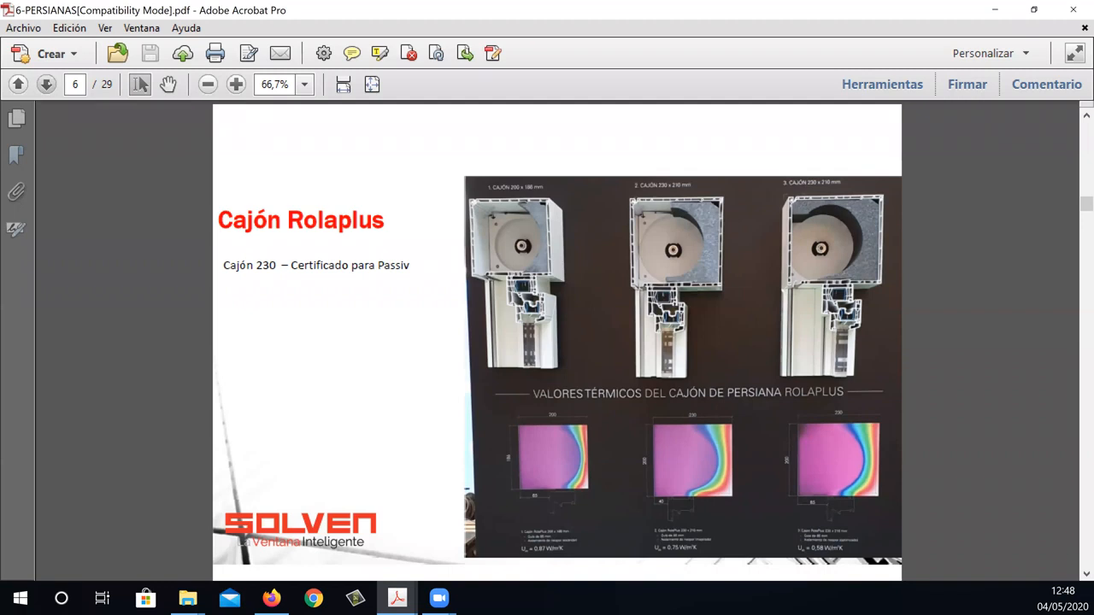
{"action": "key", "text": "Page_Down"}
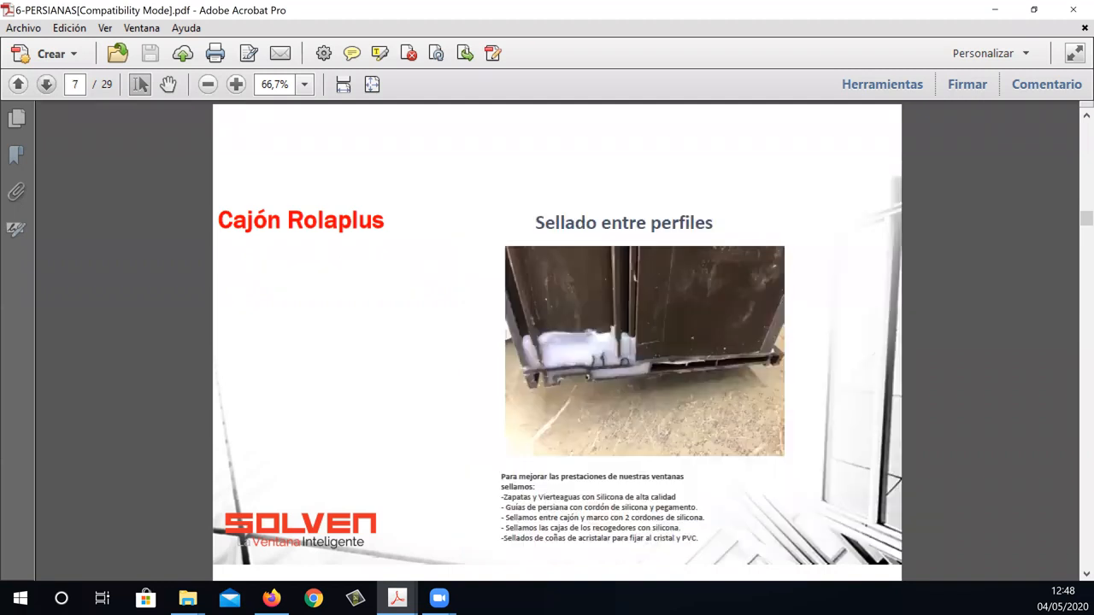
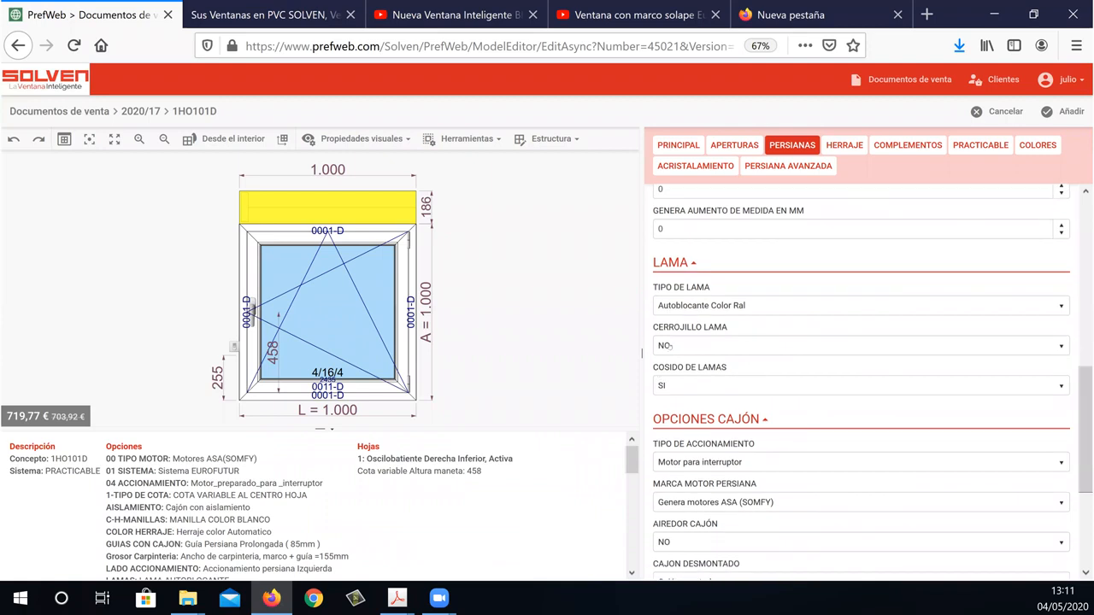
Set the slat lock (CERROJILLO LAMA) to SI in the shutter's slat options and apply the change.
{"action": "left_click", "coordinate": [679, 346]}
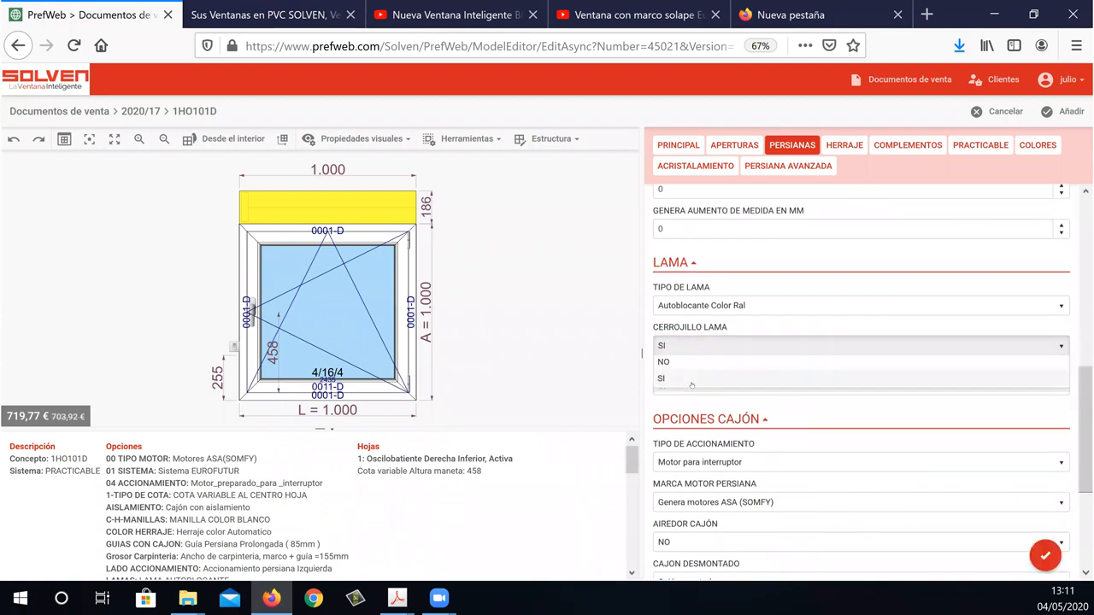
{"action": "left_click", "coordinate": [691, 382]}
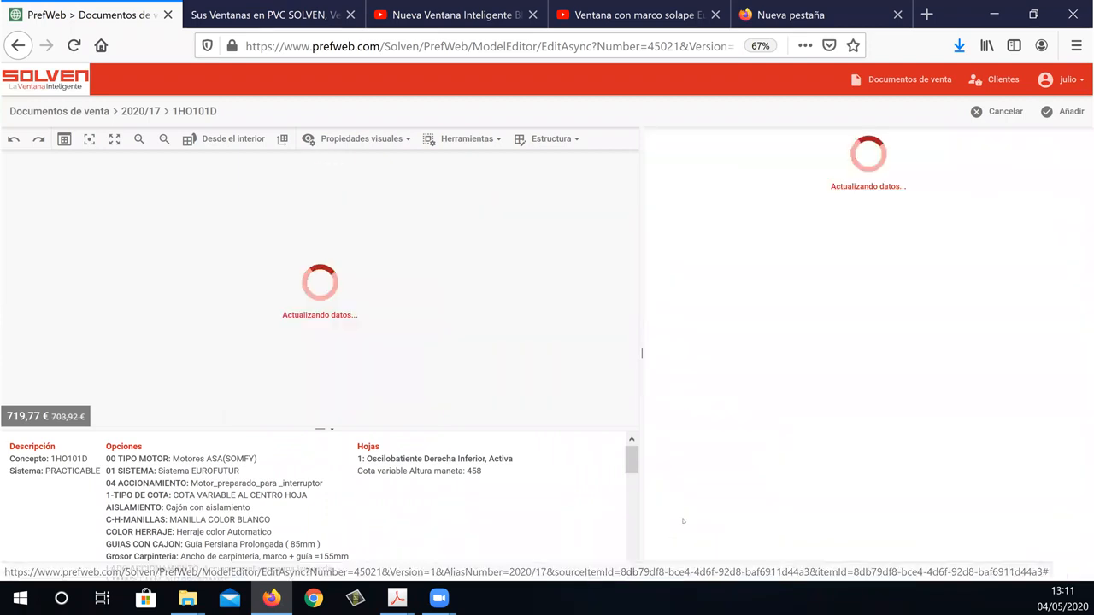
Switch to the 6-PERSIANAS PDF and view the Rolaplus slat lock accessories and shutter drive types on pages 17 and 18.
{"action": "mouse_move", "coordinate": [272, 598]}
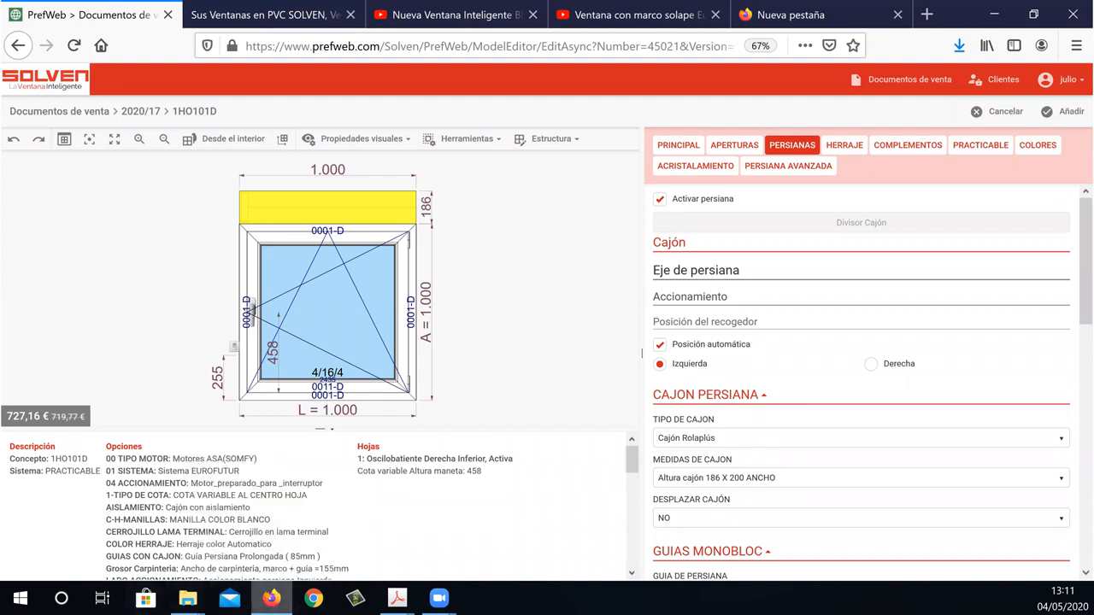
{"action": "mouse_move", "coordinate": [396, 598]}
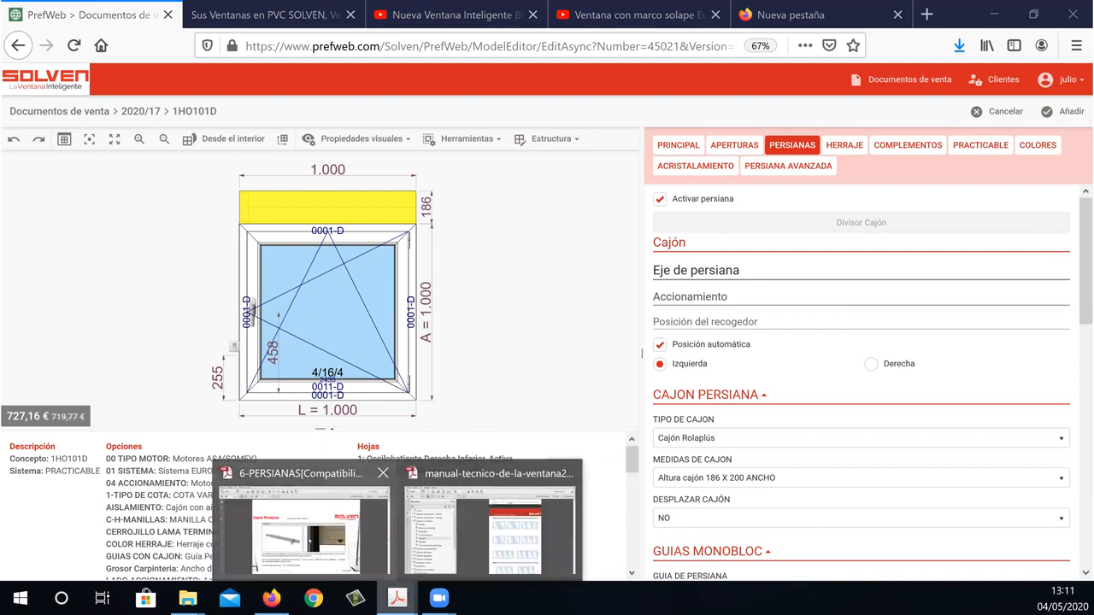
{"action": "left_click", "coordinate": [304, 526]}
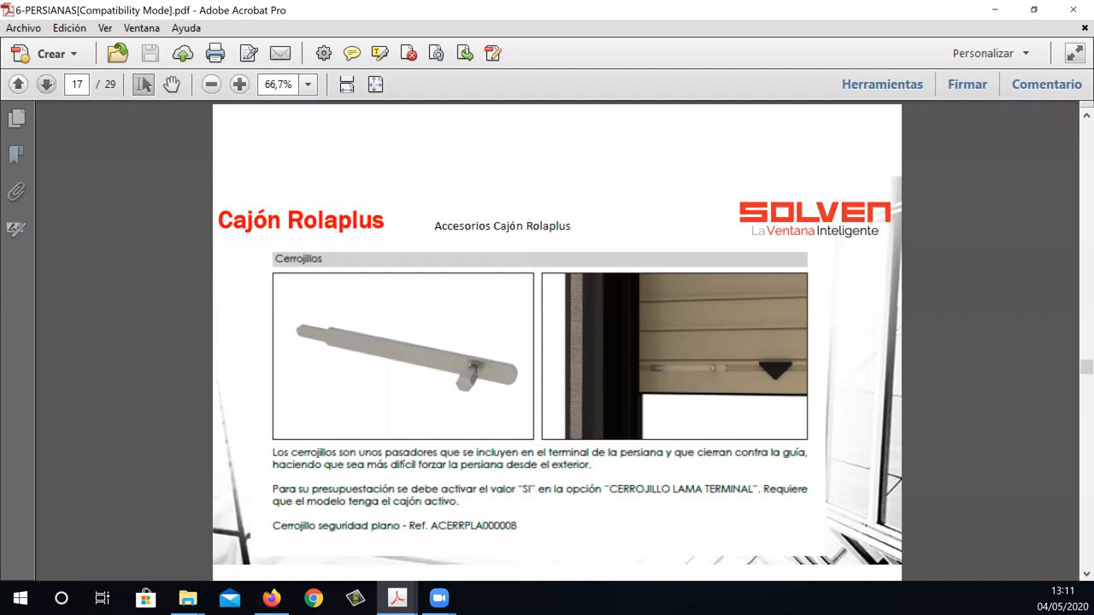
{"action": "left_click", "coordinate": [47, 84]}
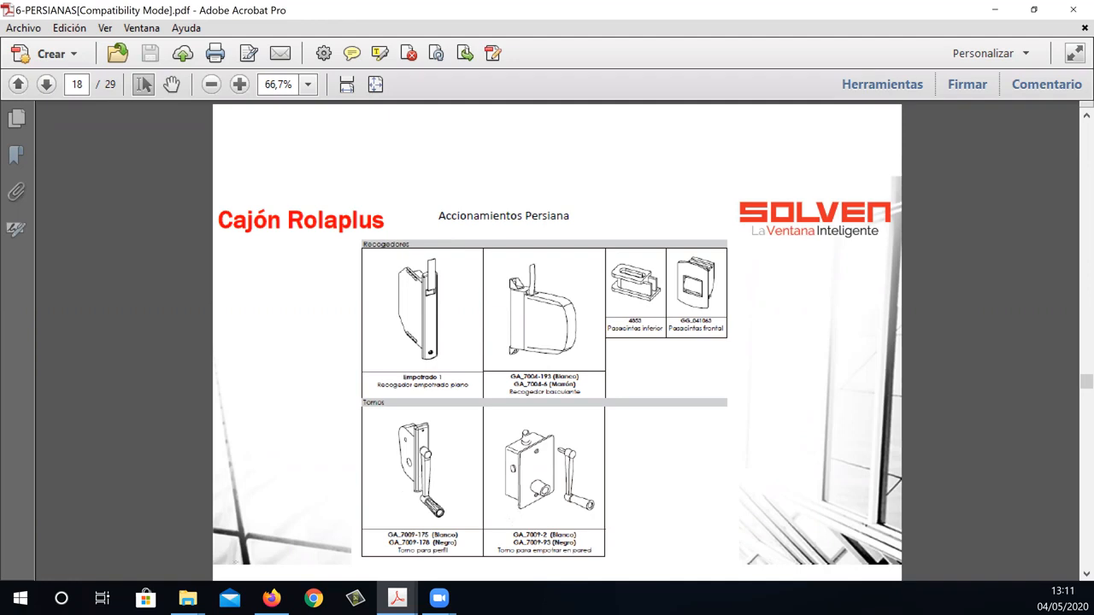
Return to the PrefWeb model and try to set TIPO DE ACCIONAMIENTO to EMPOTRADO EN VENTANA in the shutter box options.
{"action": "left_click", "coordinate": [285, 606]}
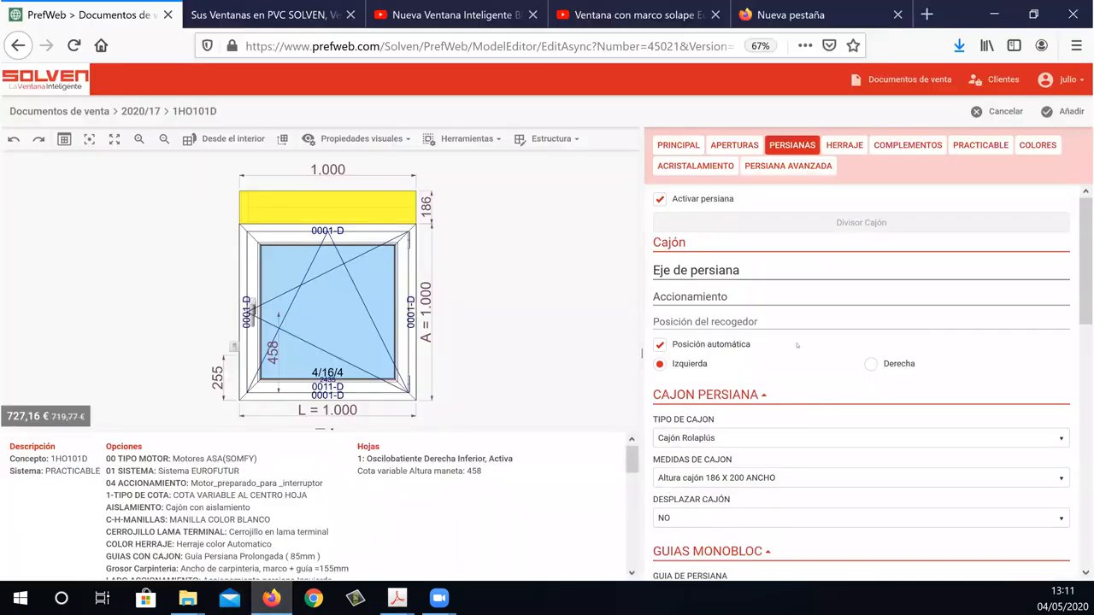
{"action": "left_click_drag", "start_coordinate": [1080, 295], "coordinate": [1086, 520]}
{"action": "mouse_move", "coordinate": [1077, 369]}
{"action": "left_mouse_down"}
{"action": "mouse_move", "coordinate": [1066, 284]}
{"action": "mouse_move", "coordinate": [1067, 382]}
{"action": "left_mouse_up"}
{"action": "scroll", "coordinate": [1067, 382], "scroll_direction": "down", "scroll_amount": 4}
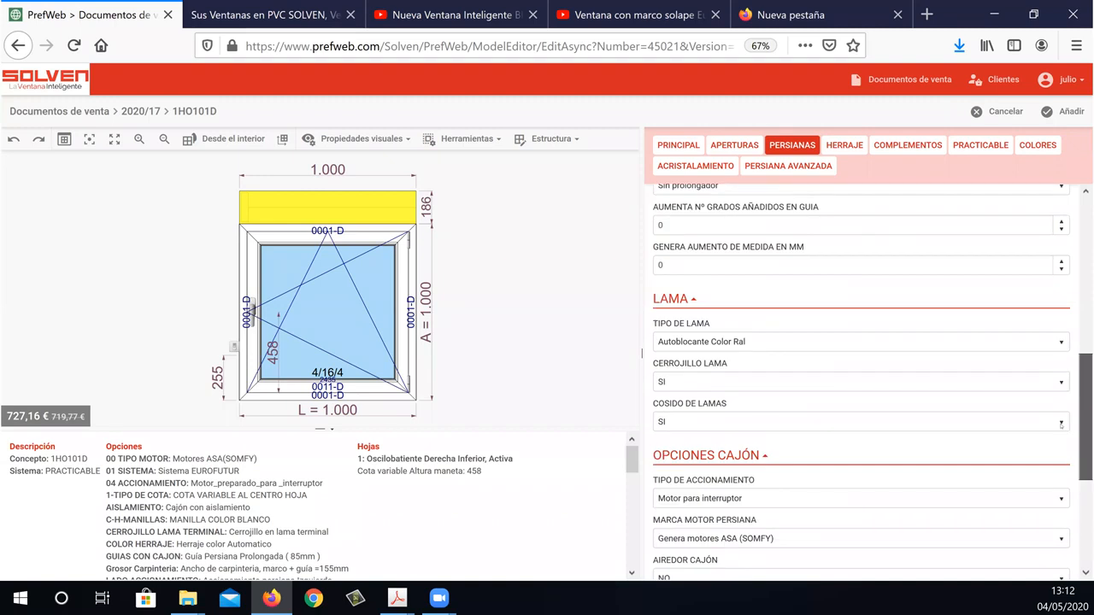
{"action": "left_click", "coordinate": [759, 459]}
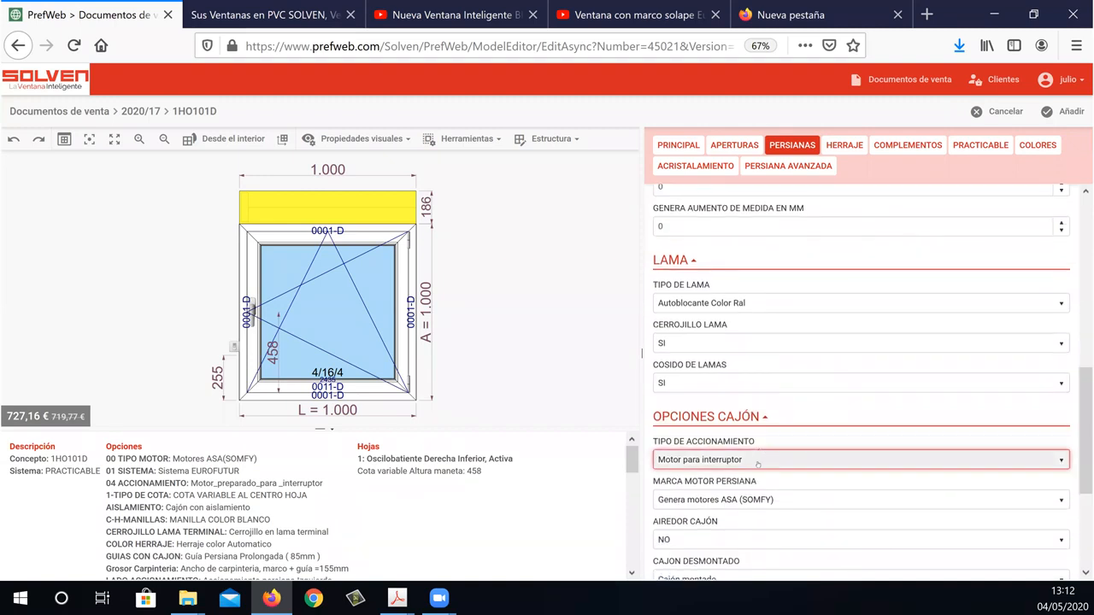
{"action": "scroll", "coordinate": [737, 307], "scroll_direction": "down", "scroll_amount": 2}
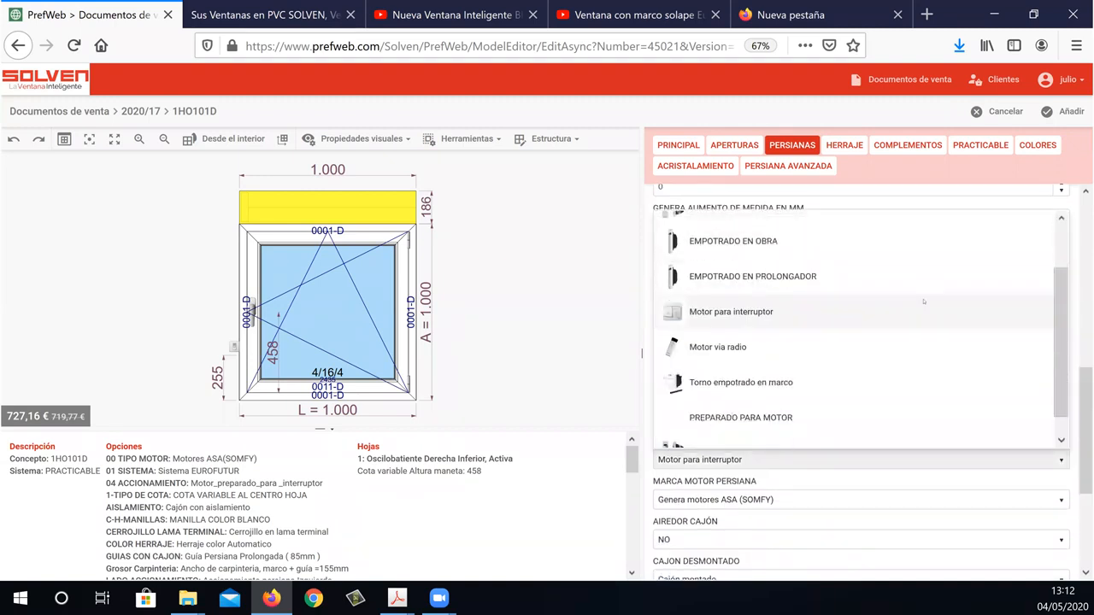
{"action": "scroll", "coordinate": [734, 323], "scroll_direction": "up", "scroll_amount": 2}
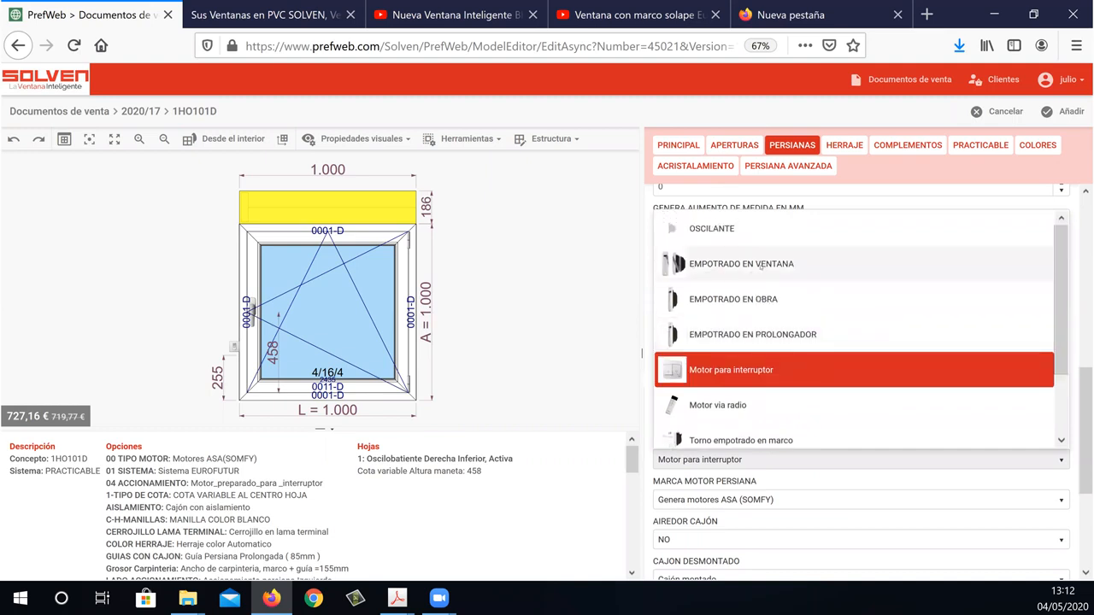
{"action": "left_click", "coordinate": [757, 265]}
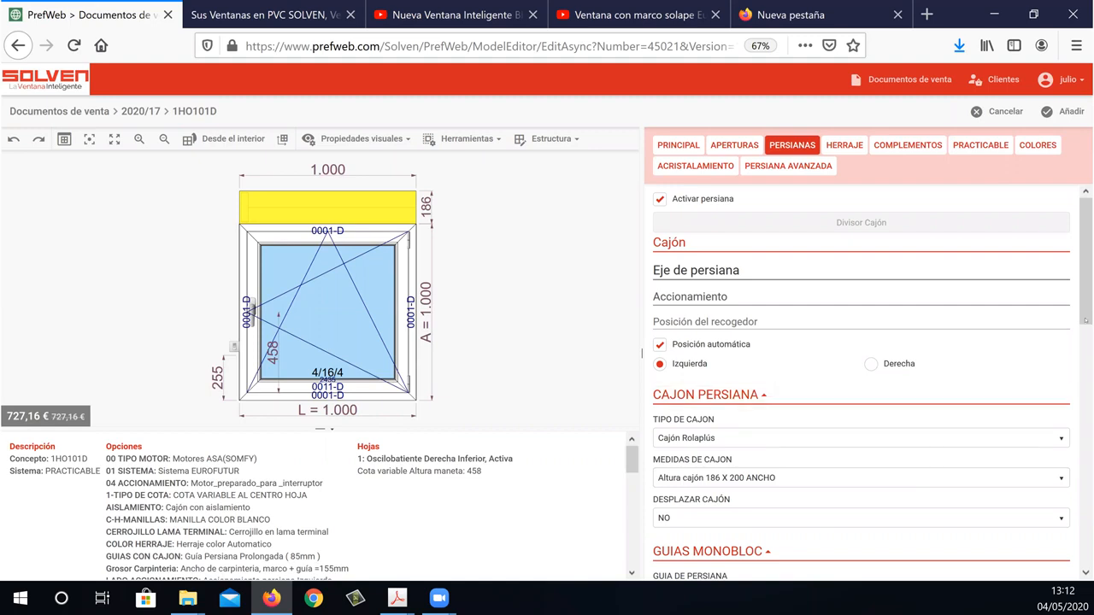
Set the slat type (TIPO DE LAMA) to LAMA ALUMINIO PERFILADA and apply the change.
{"action": "scroll", "coordinate": [1084, 339], "scroll_direction": "down", "scroll_amount": 6}
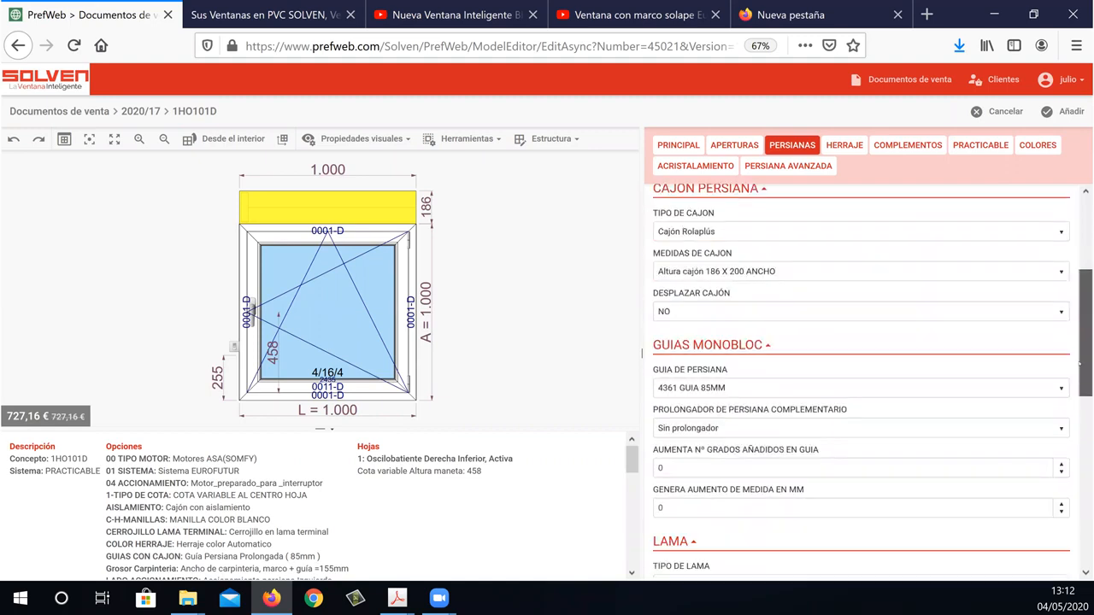
{"action": "scroll", "coordinate": [1077, 338], "scroll_direction": "up", "scroll_amount": 5}
{"action": "scroll", "coordinate": [732, 405], "scroll_direction": "down", "scroll_amount": 7}
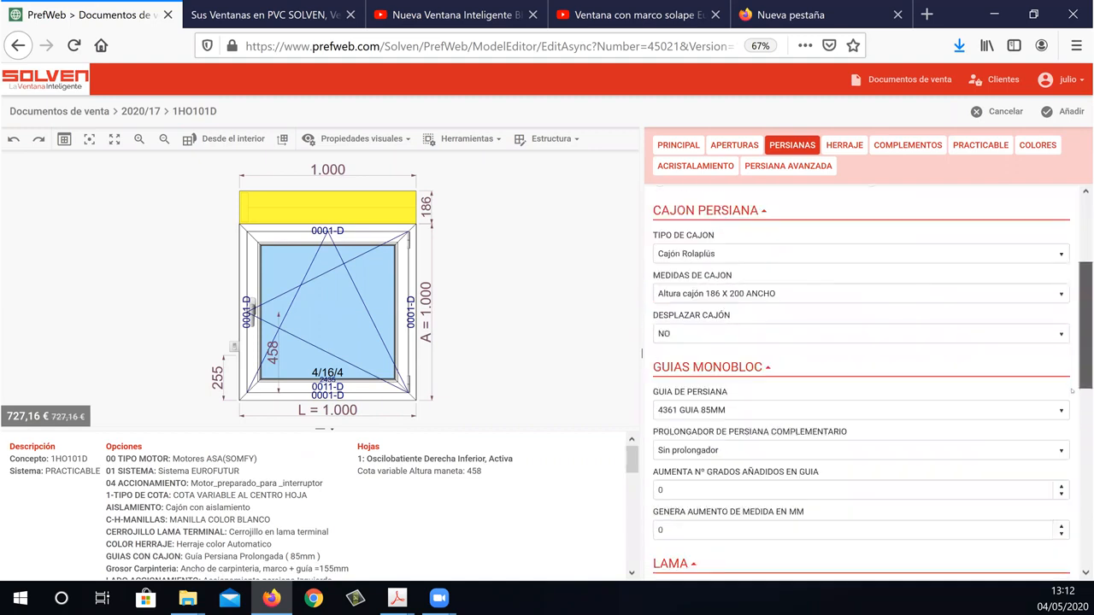
{"action": "left_click", "coordinate": [733, 402]}
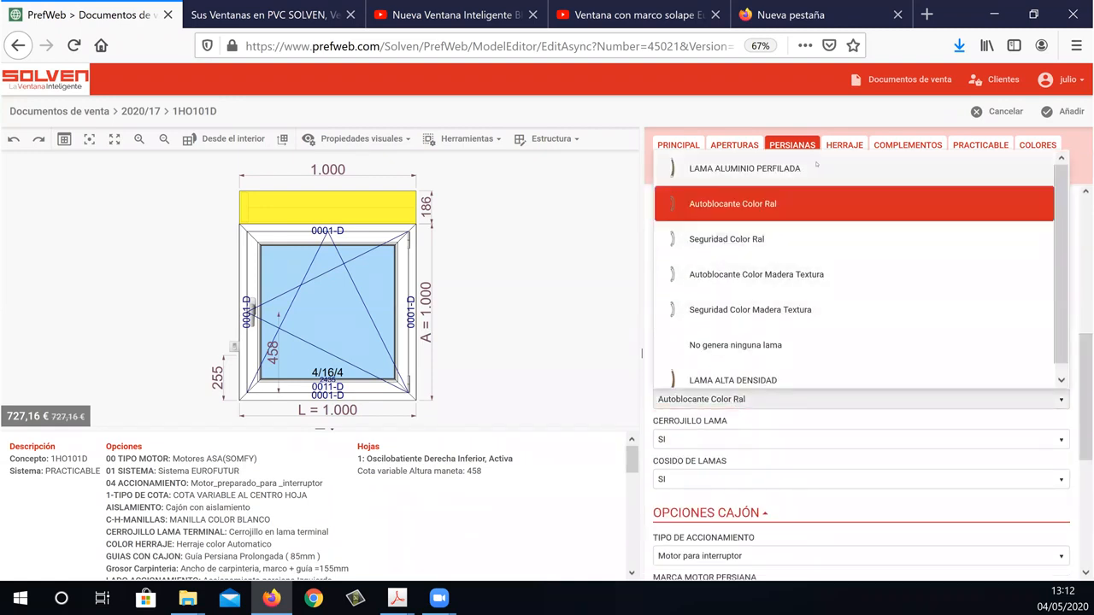
{"action": "left_click", "coordinate": [817, 166]}
{"action": "left_click", "coordinate": [1043, 553]}
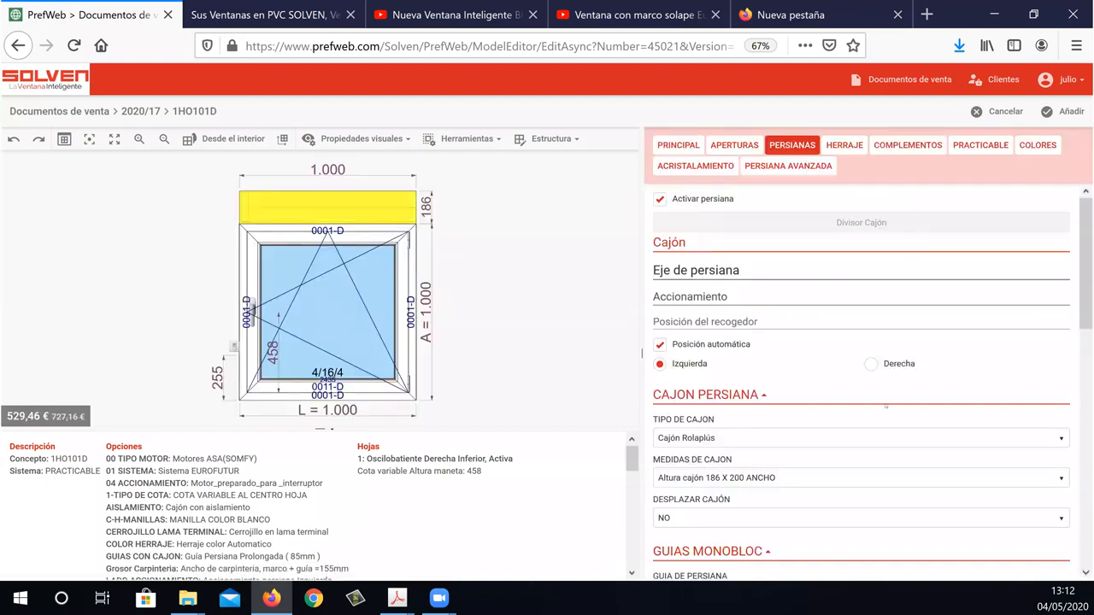
Set the shutter's TIPO DE ACCIONAMIENTO to EMPOTRADO EN VENTANA and apply the change.
{"action": "scroll", "coordinate": [1085, 317], "scroll_direction": "down", "scroll_amount": 3}
{"action": "scroll", "coordinate": [1059, 426], "scroll_direction": "down", "scroll_amount": 6}
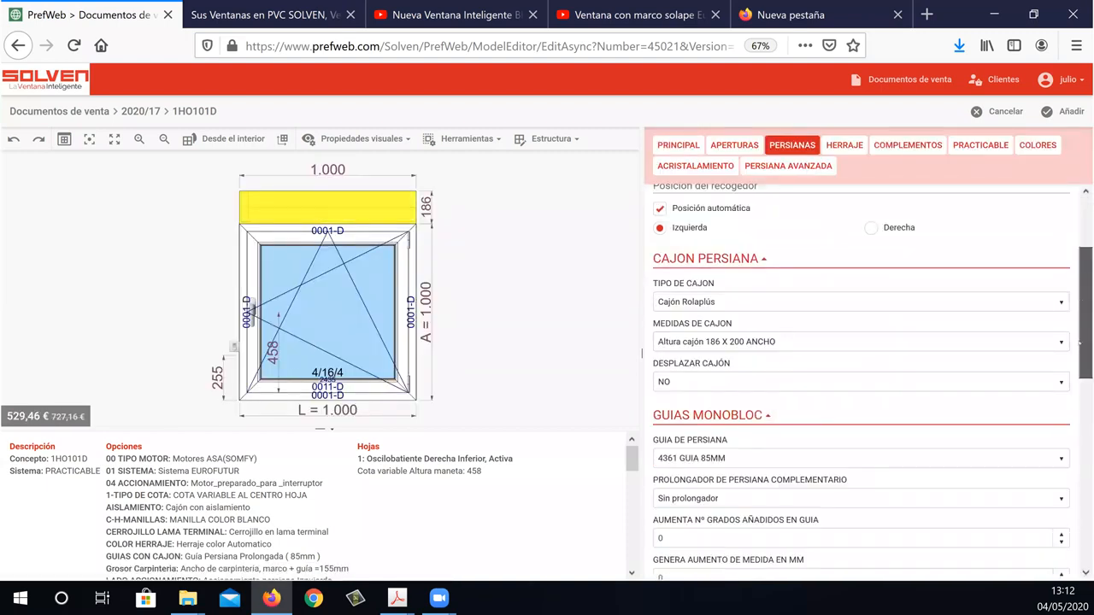
{"action": "scroll", "coordinate": [1059, 425], "scroll_direction": "down", "scroll_amount": 2}
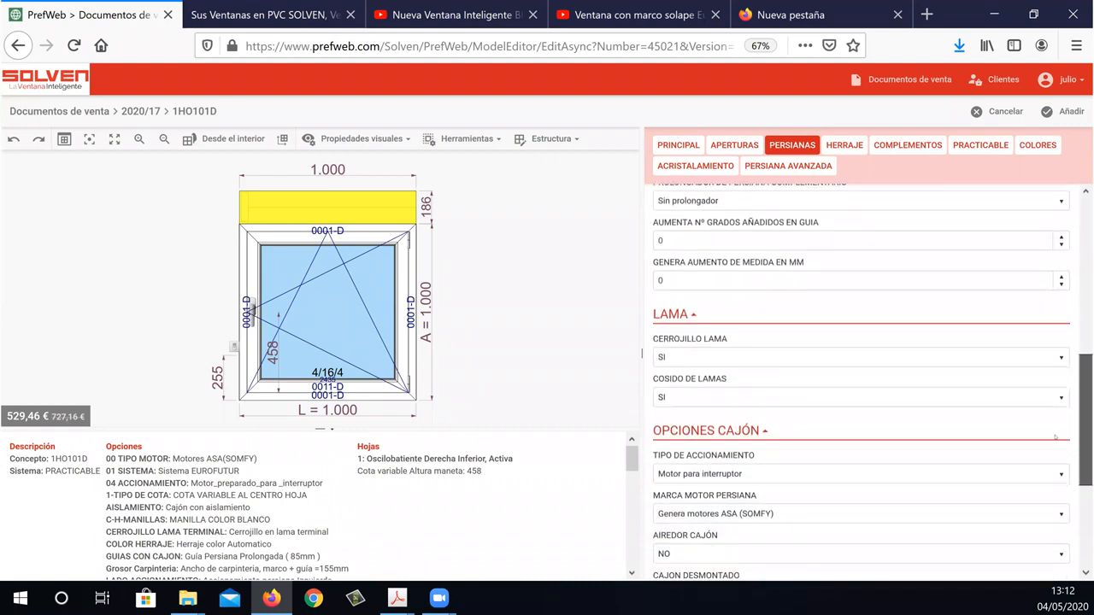
{"action": "left_click", "coordinate": [948, 480]}
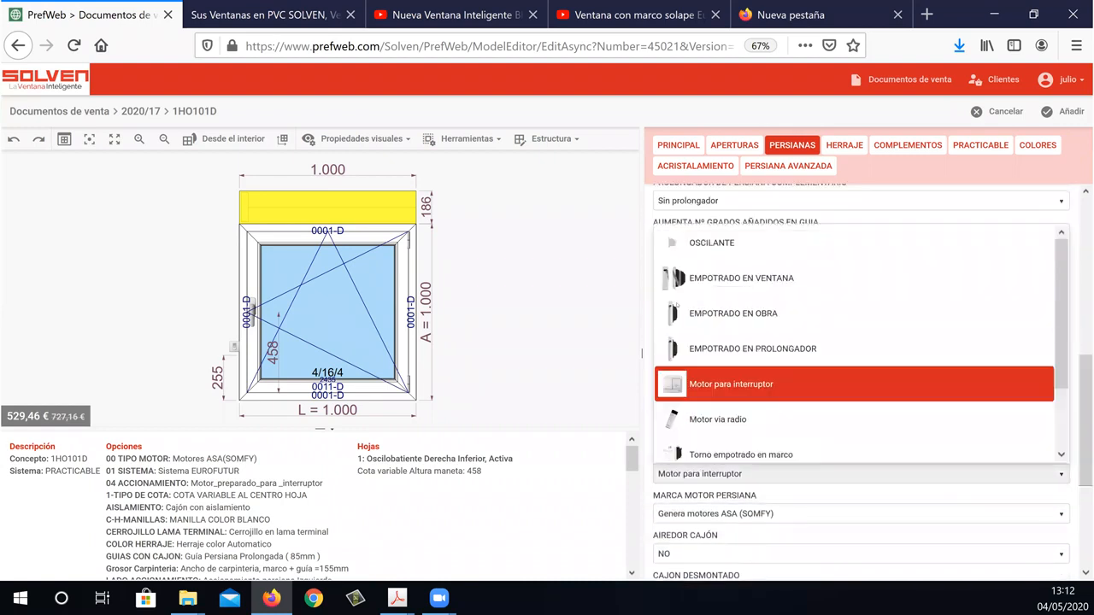
{"action": "left_click", "coordinate": [766, 278]}
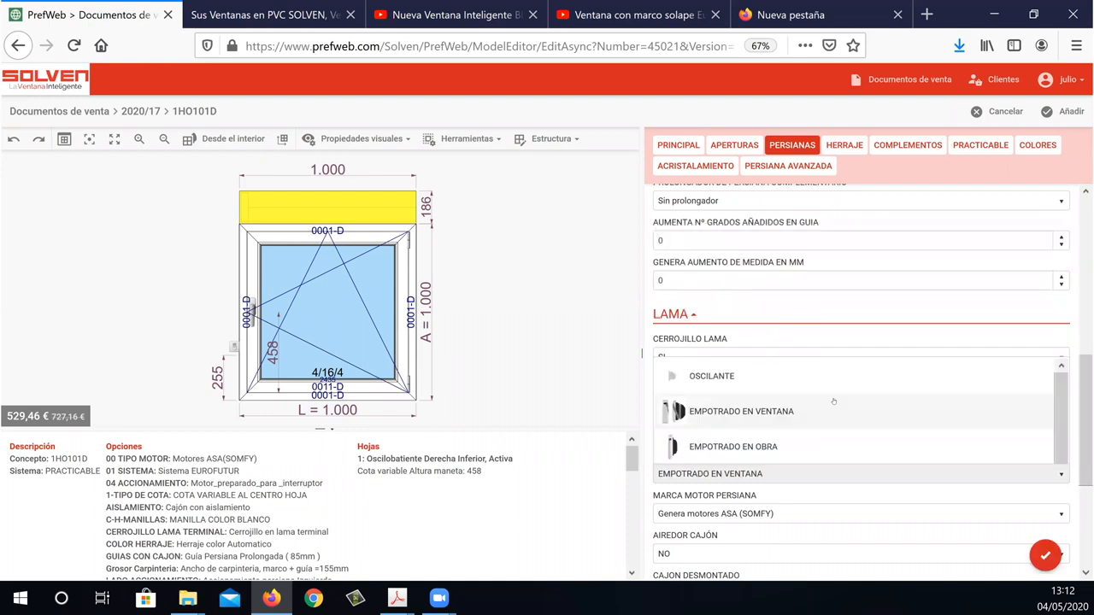
{"action": "left_click", "coordinate": [1044, 554]}
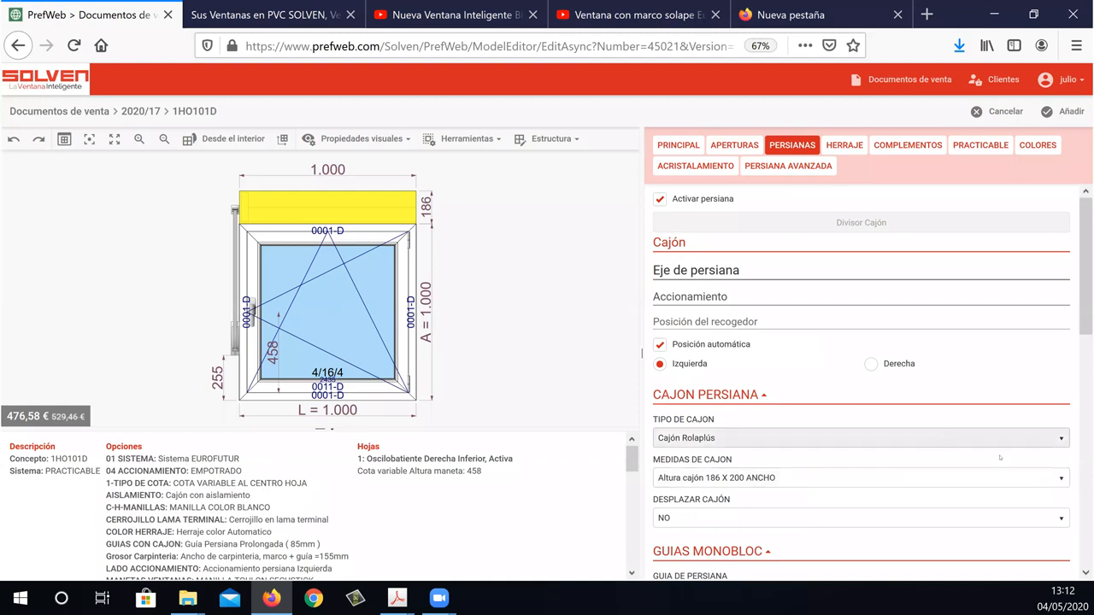
Set TIPO DE ACCIONAMIENTO back to Motor para interruptor and apply the change.
{"action": "left_click_drag", "start_coordinate": [1085, 281], "coordinate": [1076, 471]}
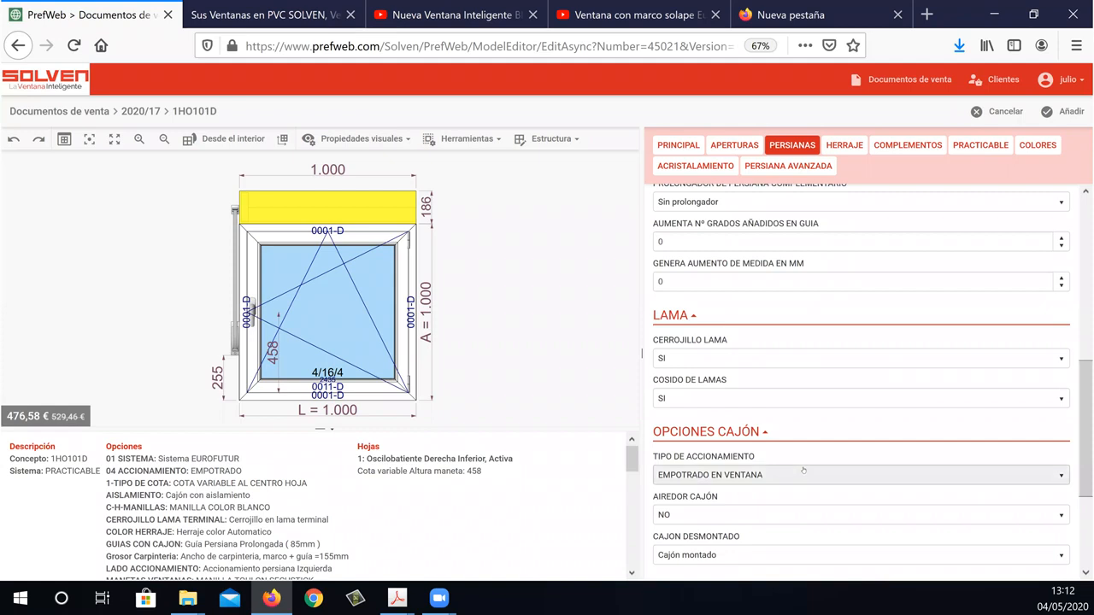
{"action": "left_click", "coordinate": [803, 474]}
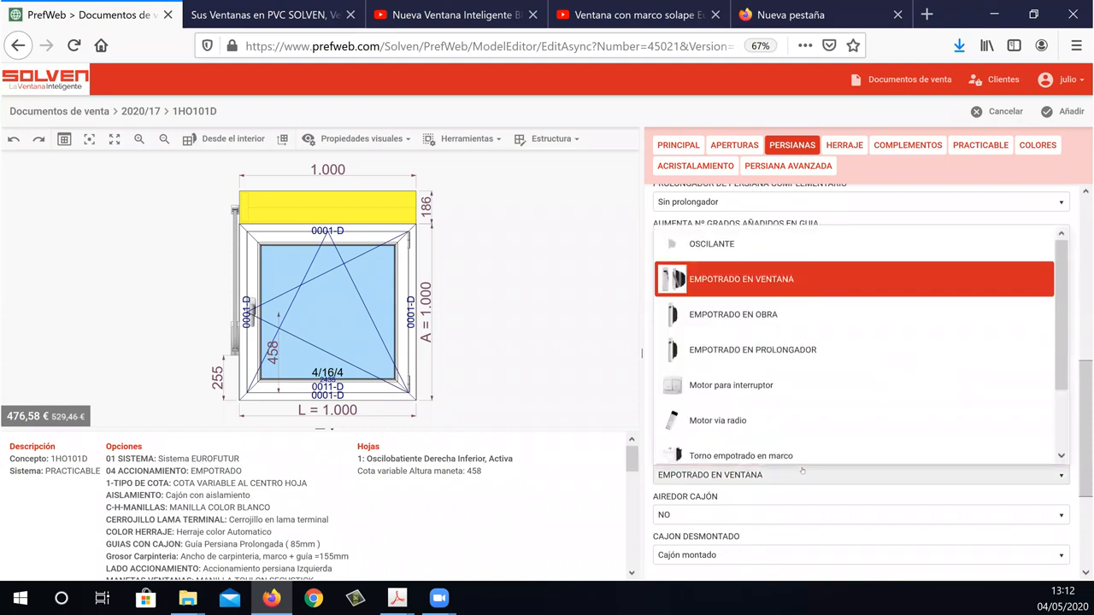
{"action": "left_click", "coordinate": [801, 389]}
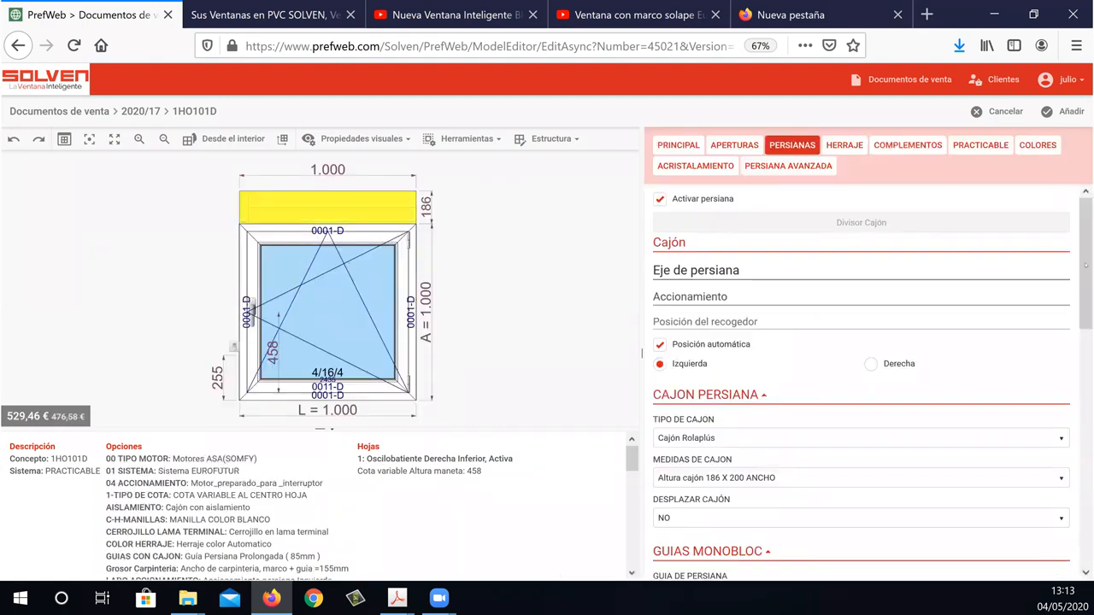
Set the shutter motor brand (MARCA MOTOR PERSIANA) to Genera Motor Somfy and apply the change.
{"action": "scroll", "coordinate": [1085, 301], "scroll_direction": "down", "scroll_amount": 4}
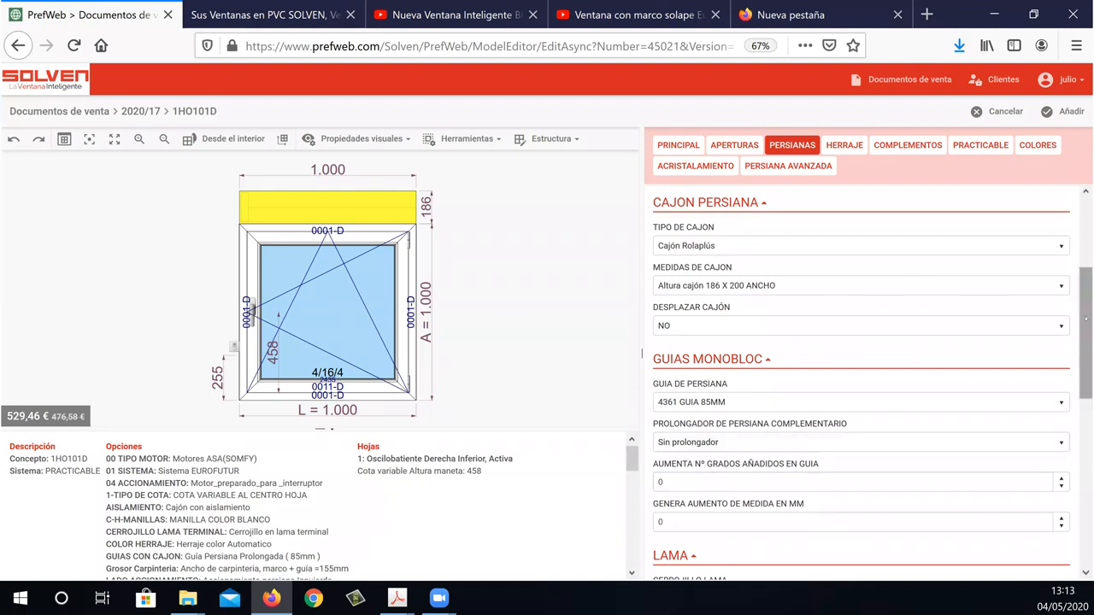
{"action": "scroll", "coordinate": [1082, 389], "scroll_direction": "down", "scroll_amount": 3}
{"action": "scroll", "coordinate": [1082, 436], "scroll_direction": "down", "scroll_amount": 4}
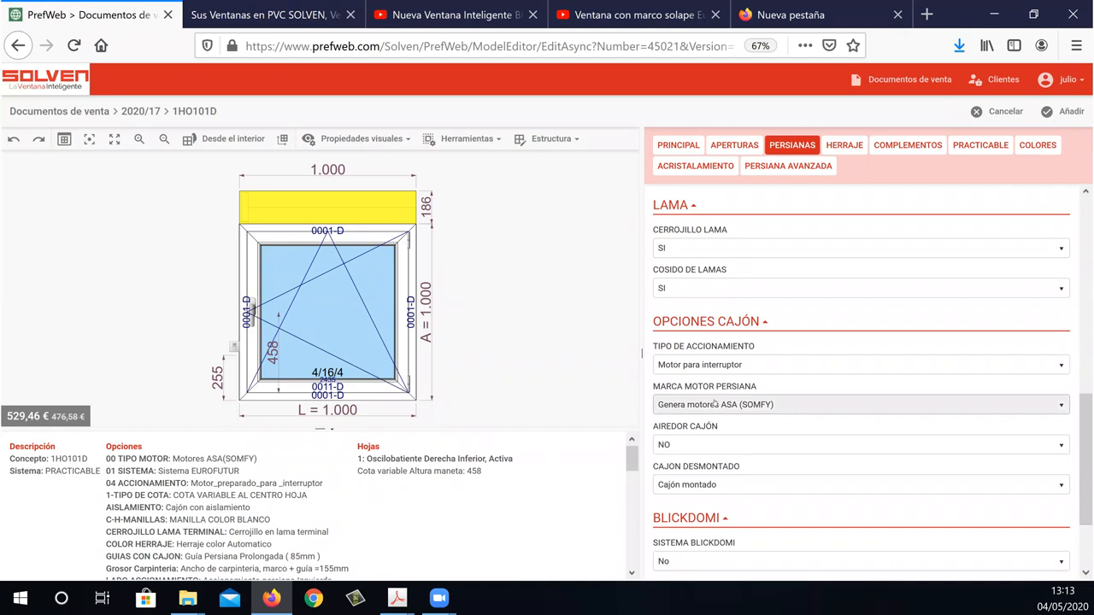
{"action": "left_click", "coordinate": [715, 402]}
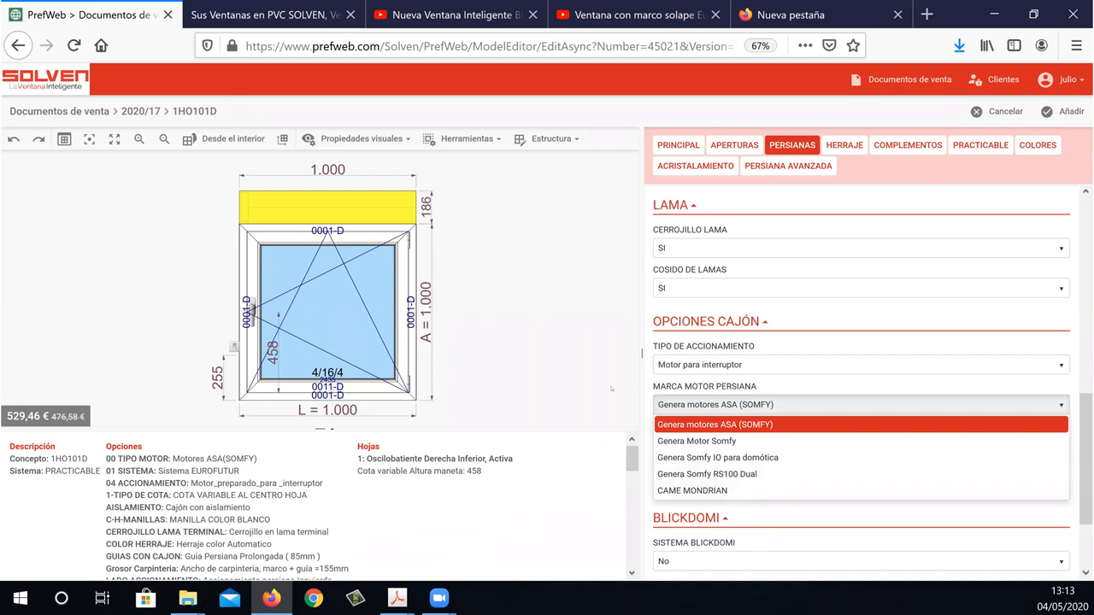
{"action": "left_click", "coordinate": [735, 443]}
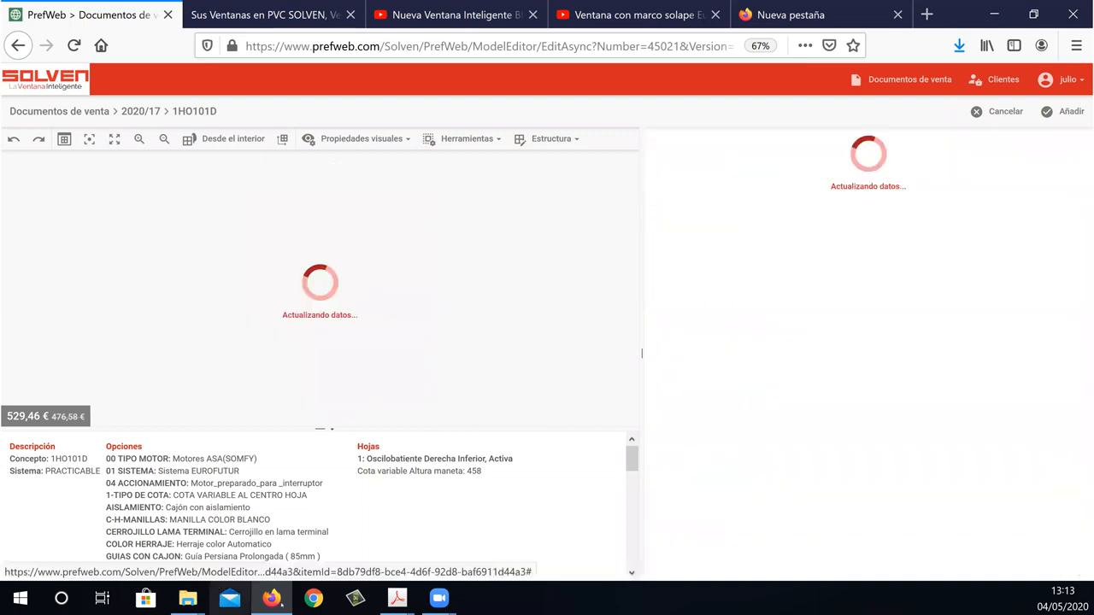
Switch to the 6-PERSIANAS PDF and view the shutter motor tables on page 20.
{"action": "mouse_move", "coordinate": [398, 598]}
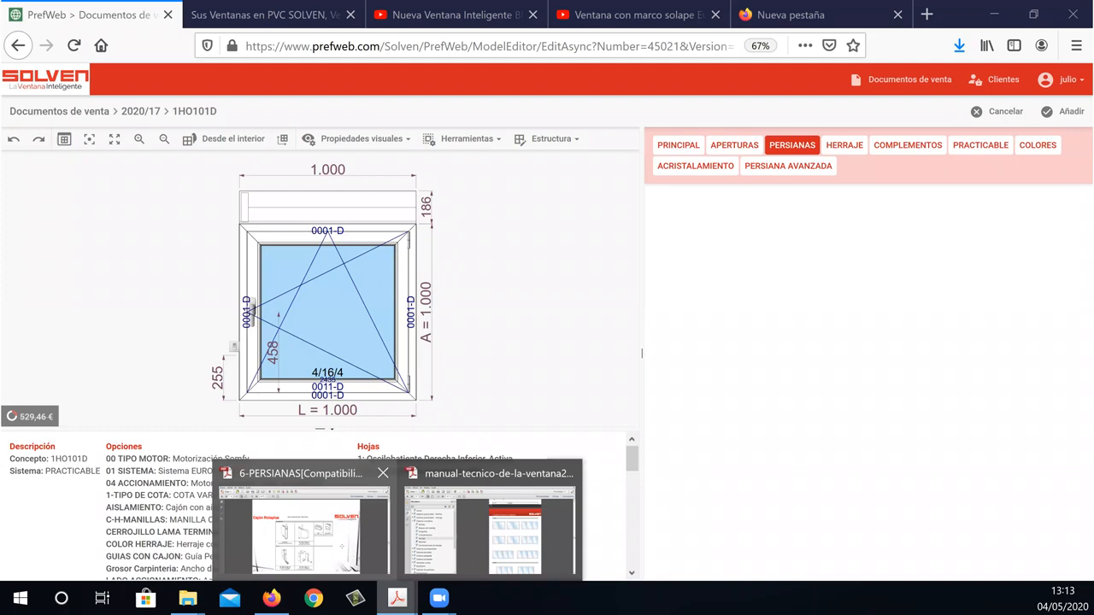
{"action": "left_click", "coordinate": [304, 523]}
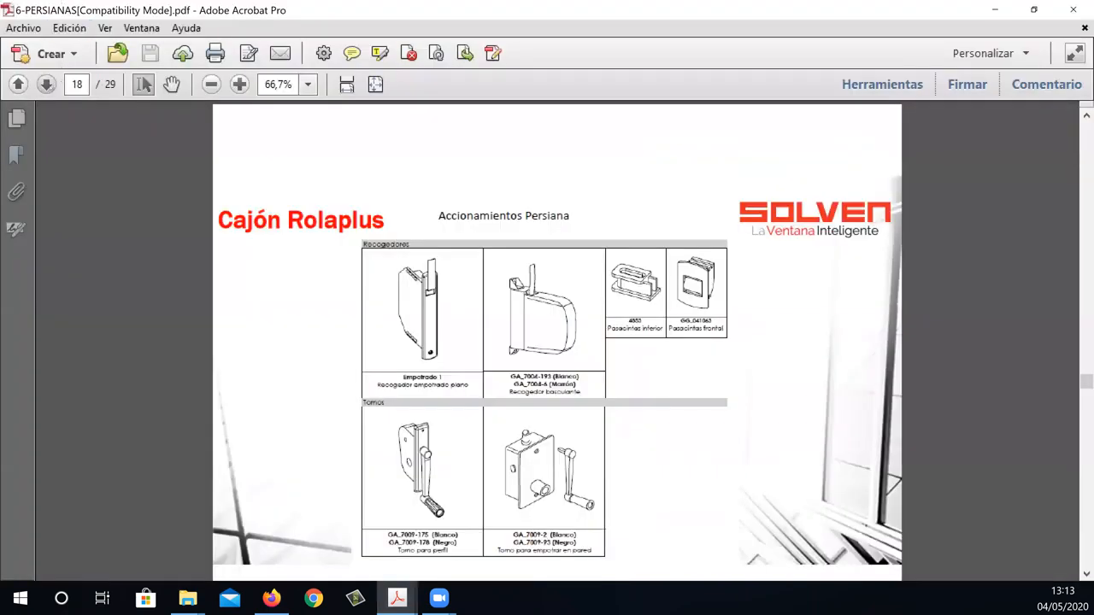
{"action": "left_click", "coordinate": [19, 85]}
{"action": "left_click", "coordinate": [47, 86]}
{"action": "left_click", "coordinate": [48, 87]}
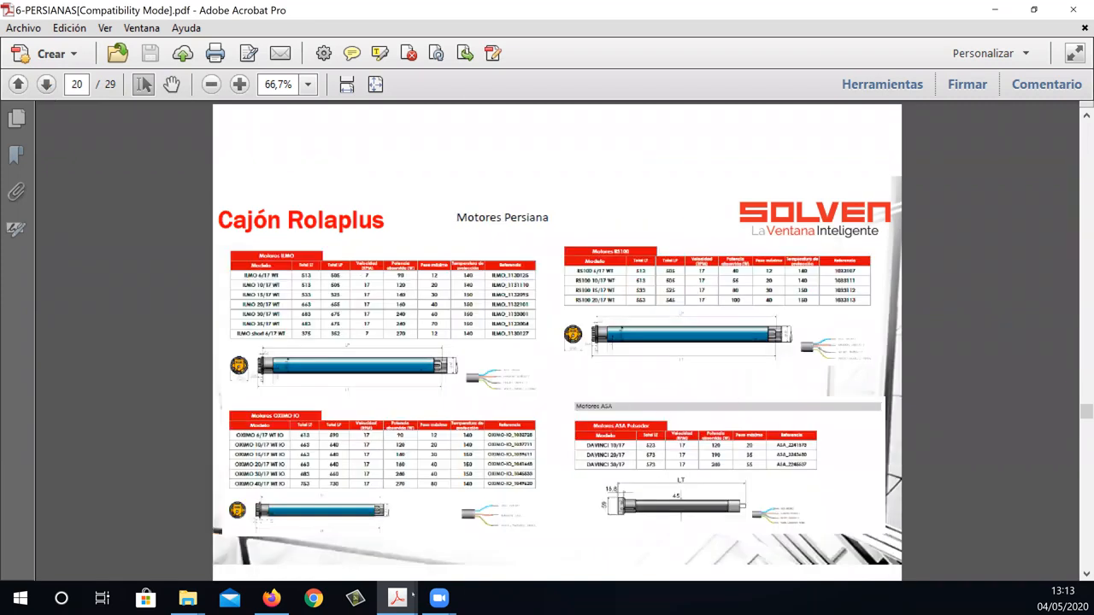
Switch to the manual-tecnico-de-la-ventana2019 PDF, collapse the Sistema corredera bookmarks and go to the Cajones de persiana section.
{"action": "mouse_move", "coordinate": [413, 596]}
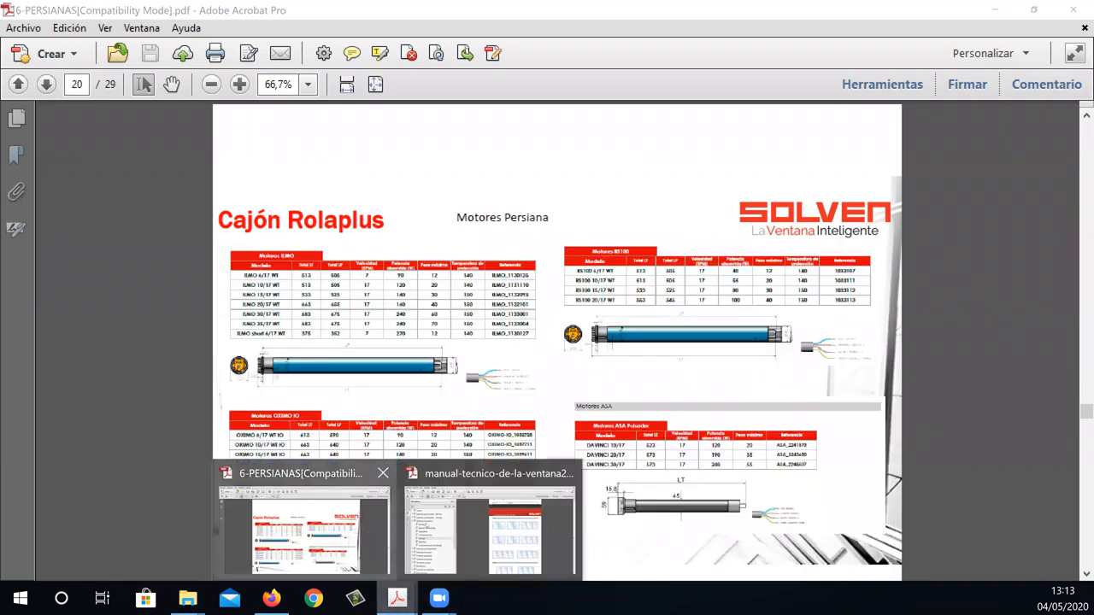
{"action": "left_click", "coordinate": [490, 521]}
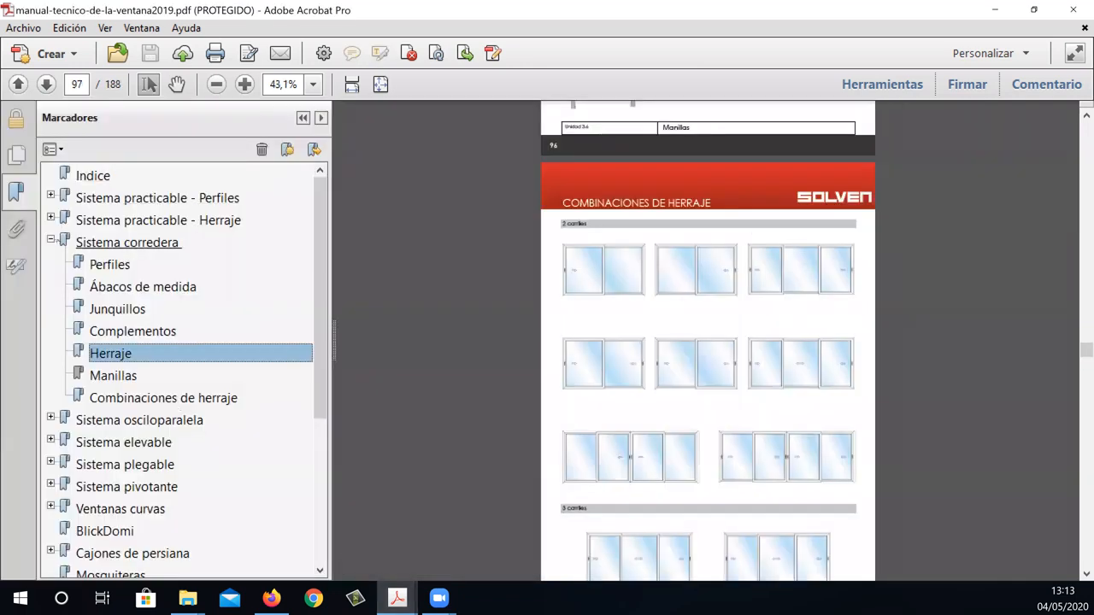
{"action": "left_click", "coordinate": [51, 240]}
{"action": "scroll", "coordinate": [116, 386], "scroll_direction": "down", "scroll_amount": 3}
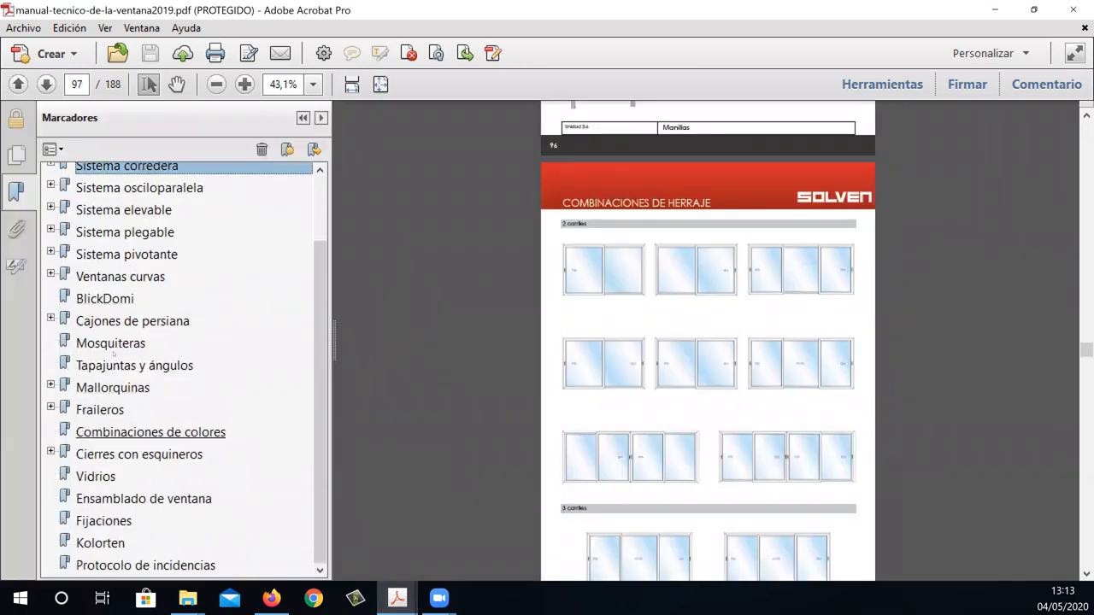
{"action": "left_click", "coordinate": [89, 321]}
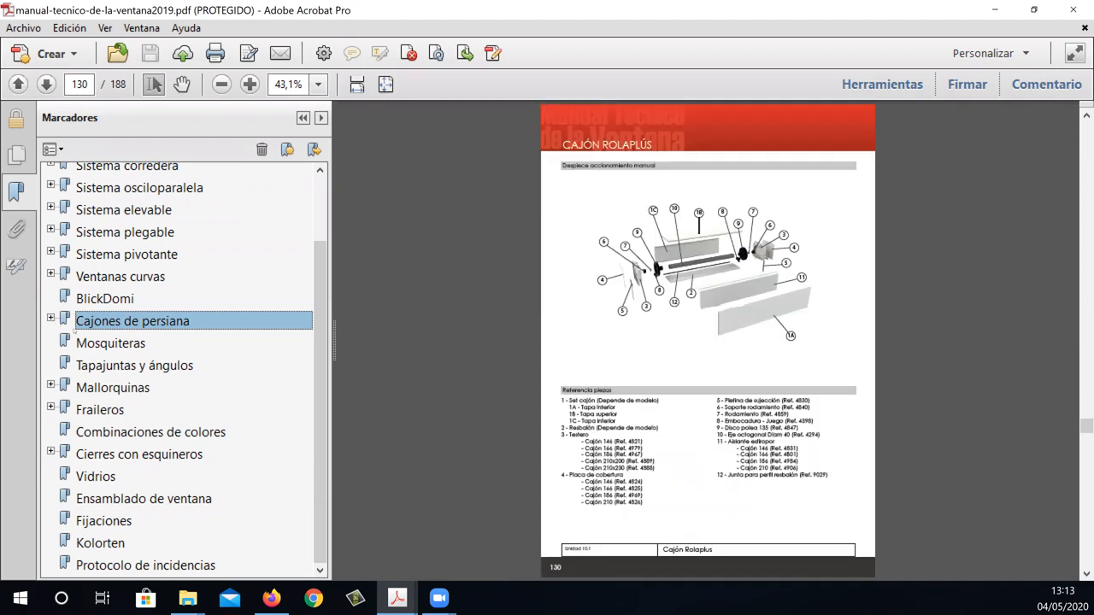
Expand the Cajones de persiana bookmarks, view the Somfy motor tables under Accionamientos, and minimise the technical manual.
{"action": "left_click", "coordinate": [51, 317]}
{"action": "left_click", "coordinate": [128, 343]}
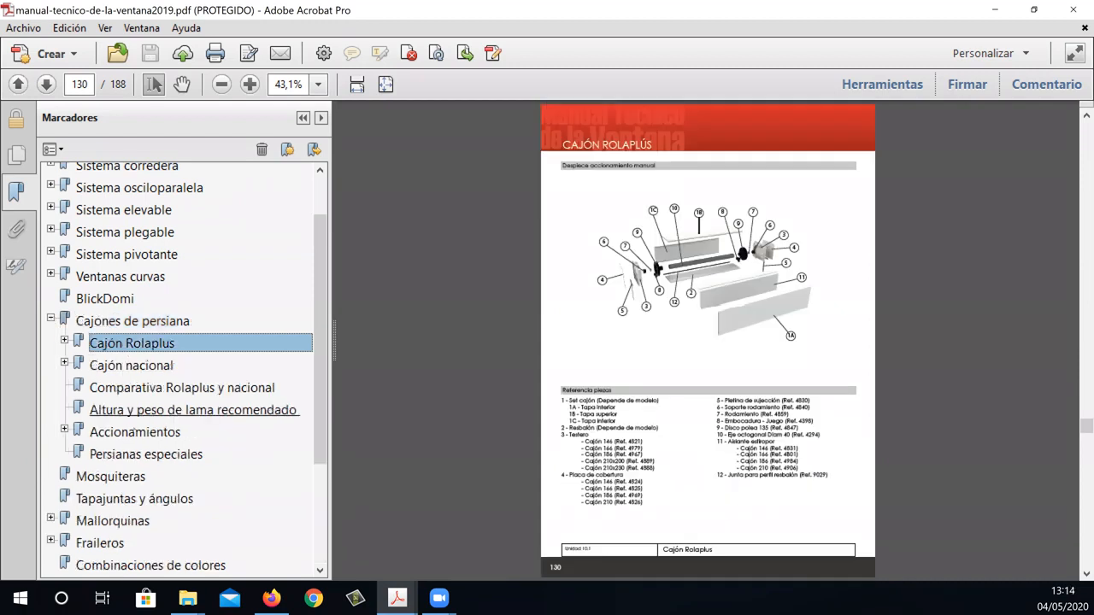
{"action": "left_click", "coordinate": [135, 431]}
{"action": "scroll", "coordinate": [708, 342], "scroll_direction": "down", "scroll_amount": 5}
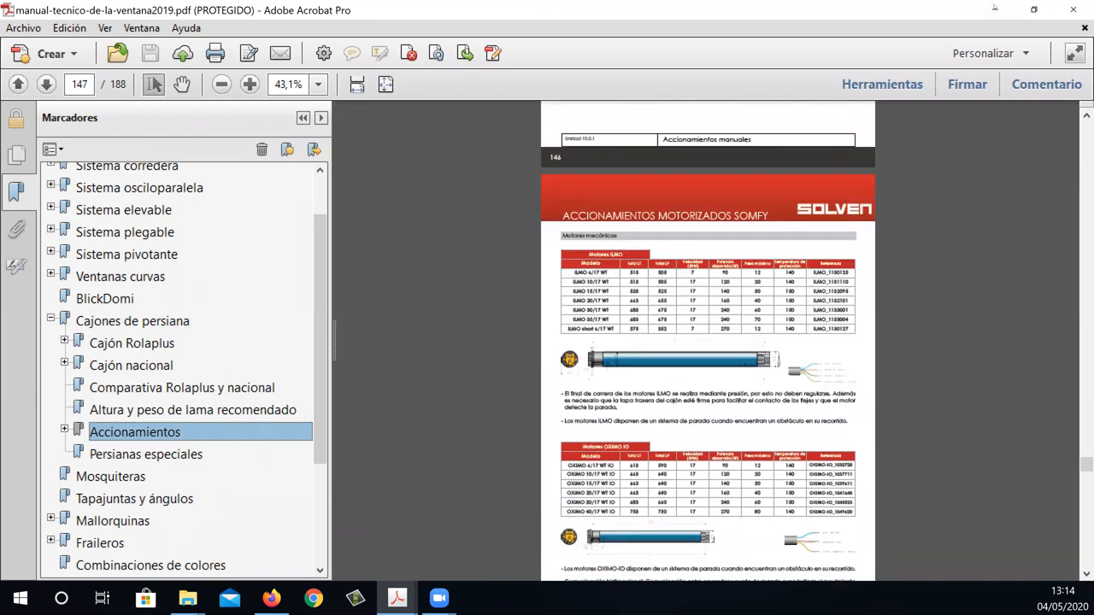
{"action": "left_click", "coordinate": [994, 9]}
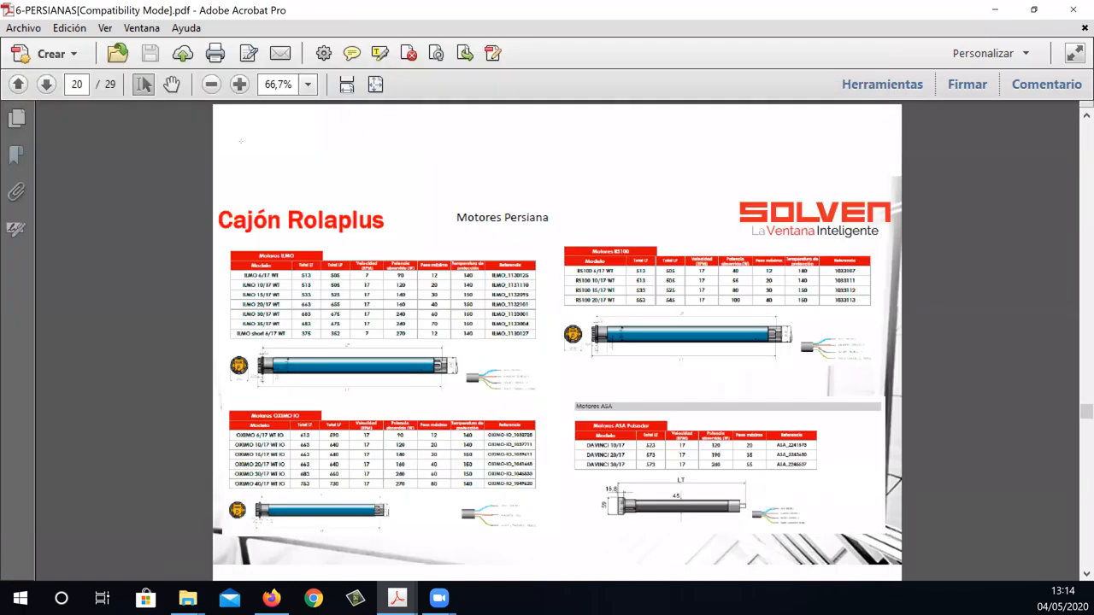
Switch back to PrefWeb in Firefox, set MARCA MOTOR PERSIANA to Genera motores ASA (SOMFY) and apply the change.
{"action": "left_click", "coordinate": [272, 598]}
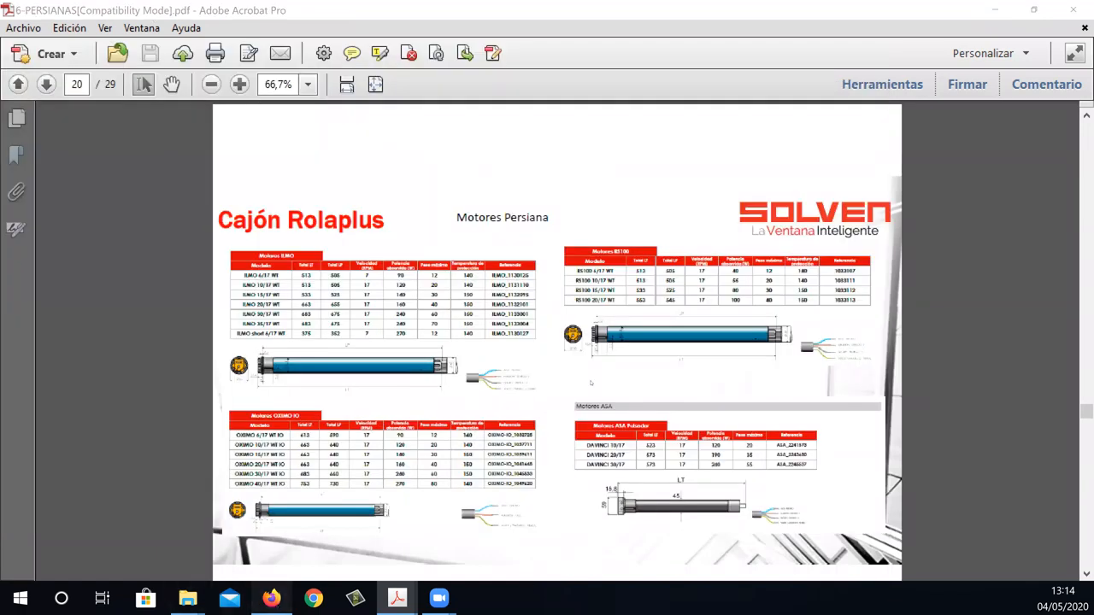
{"action": "scroll", "coordinate": [685, 340], "scroll_direction": "down", "scroll_amount": 10}
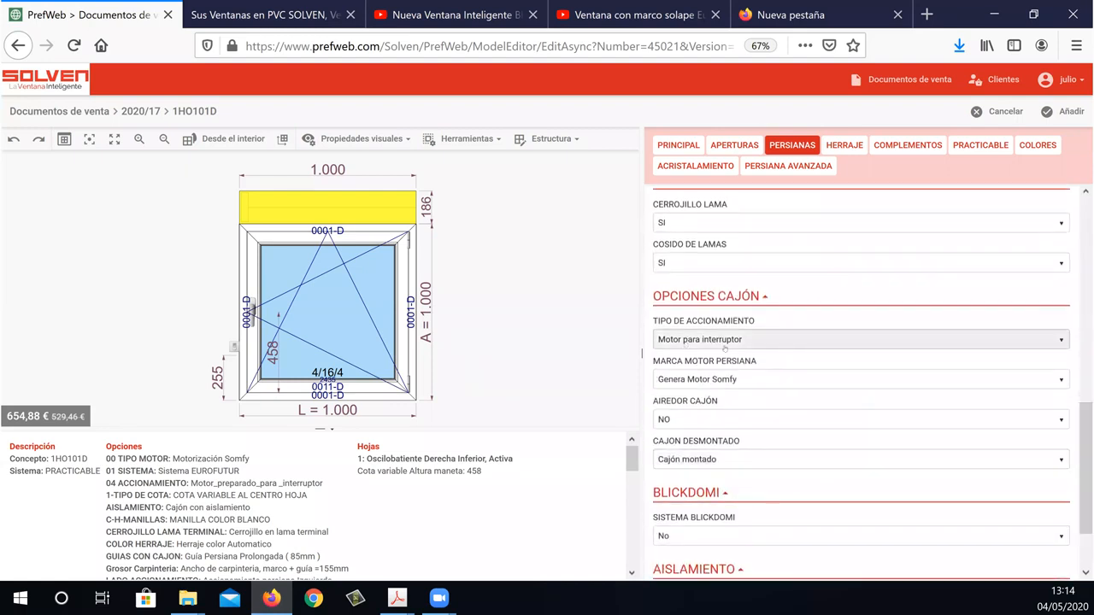
{"action": "left_click", "coordinate": [748, 385]}
{"action": "left_click", "coordinate": [749, 399]}
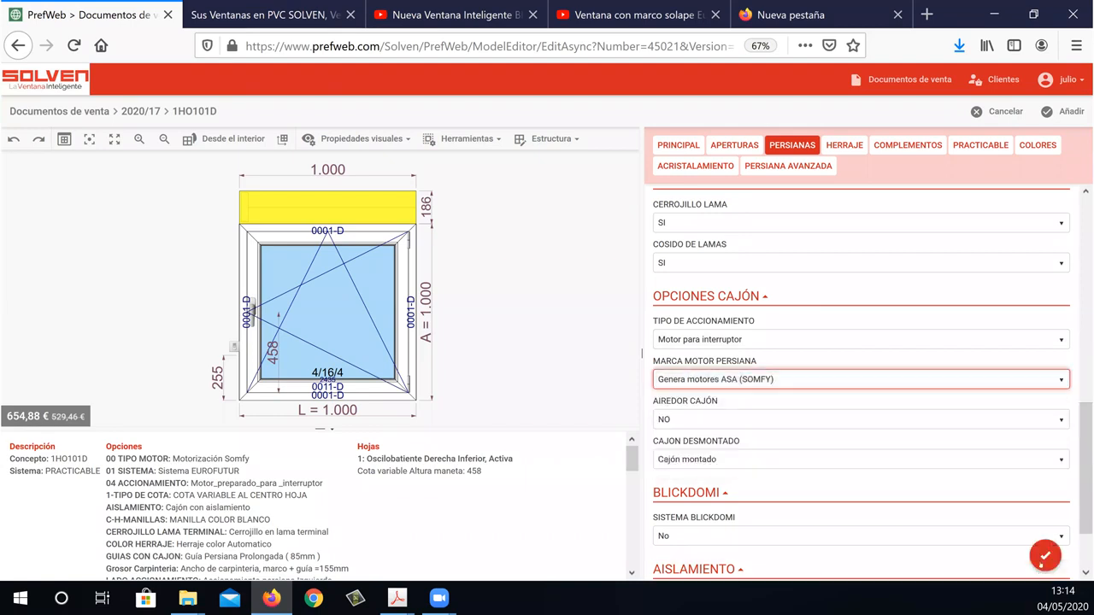
{"action": "left_click", "coordinate": [1041, 560]}
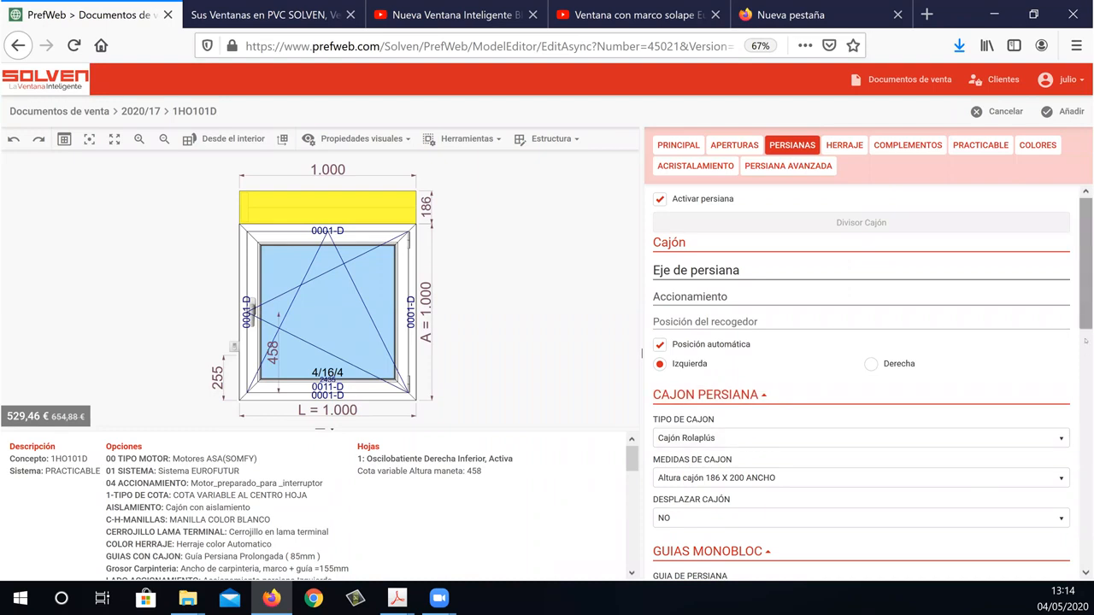
Set TIPO DE ACCIONAMIENTO in the shutter box options to Motor via radio and apply the change.
{"action": "scroll", "coordinate": [1086, 387], "scroll_direction": "down", "scroll_amount": 8}
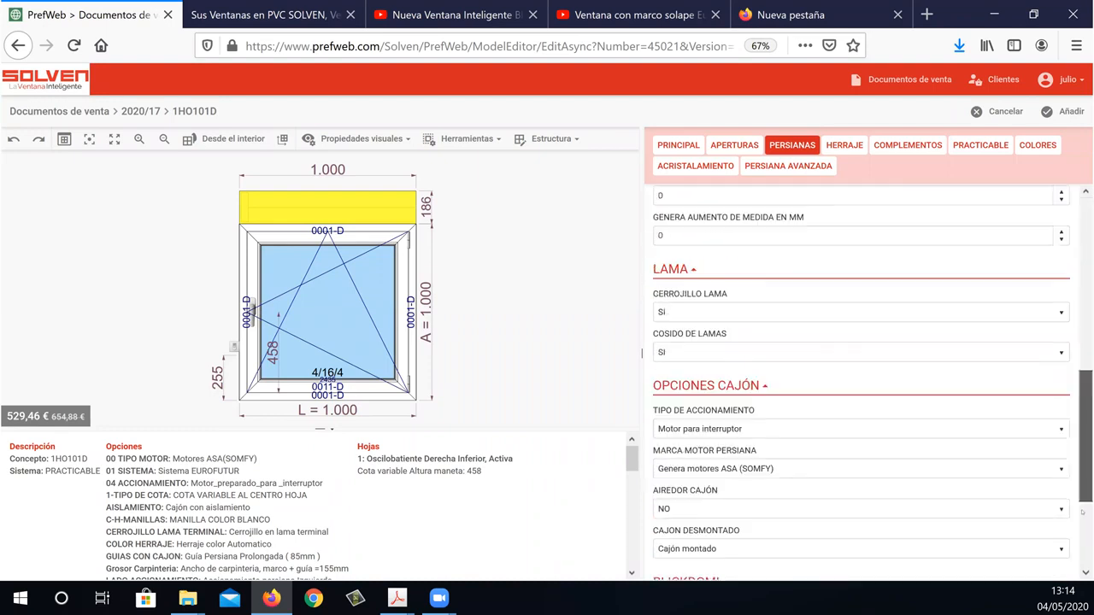
{"action": "scroll", "coordinate": [1082, 524], "scroll_direction": "down", "scroll_amount": 3}
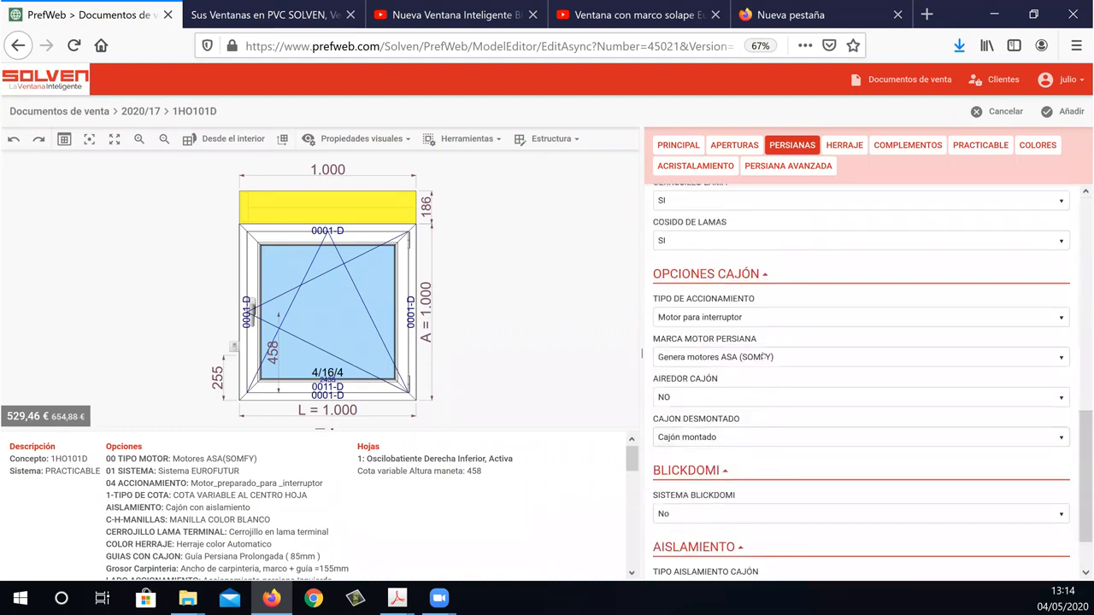
{"action": "left_click", "coordinate": [760, 317]}
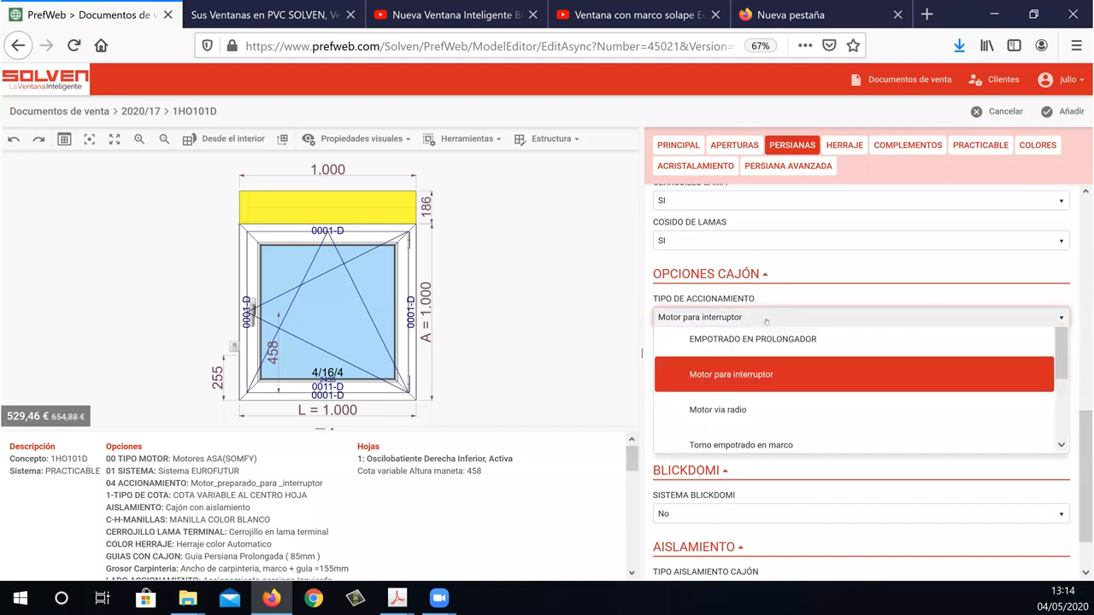
{"action": "left_click", "coordinate": [744, 522]}
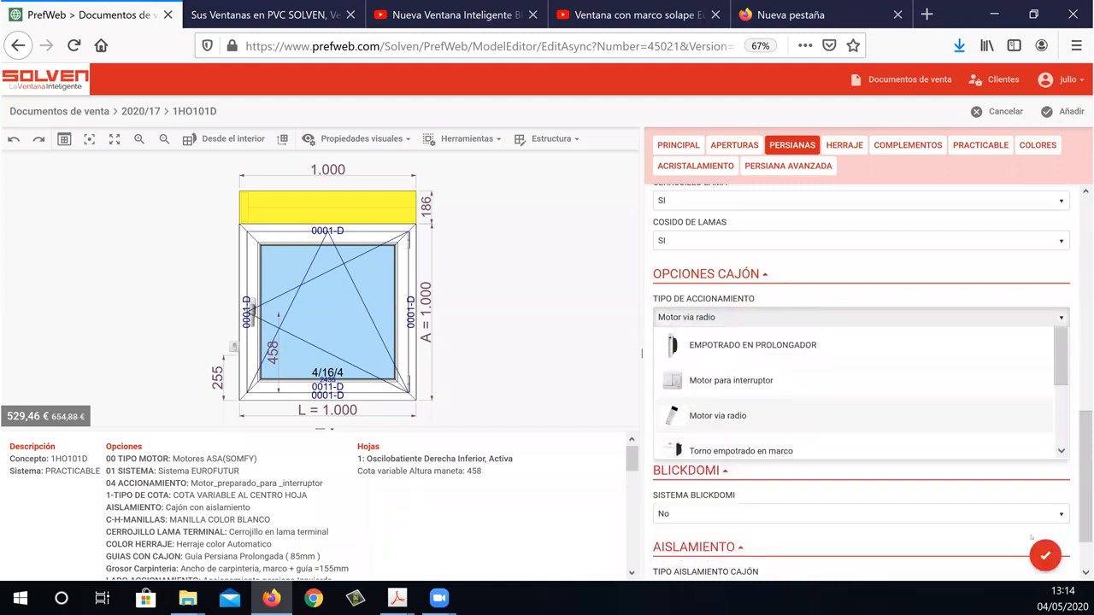
{"action": "left_click", "coordinate": [1047, 557]}
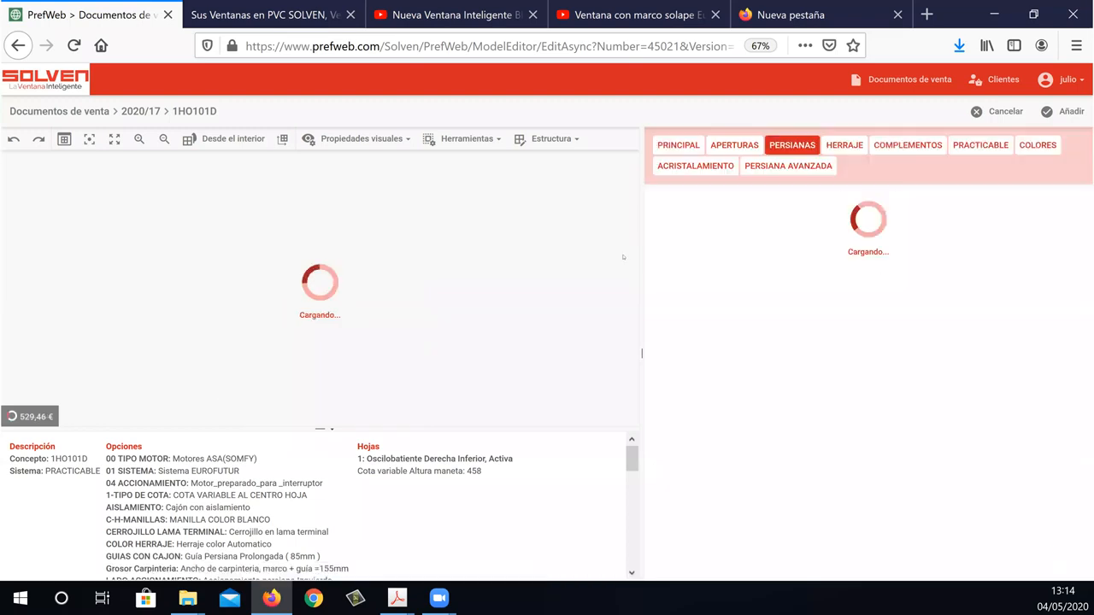
Check the CAJON DESMONTADO choices, set AIREDOR CAJÓN to SI and apply the change.
{"action": "left_click_drag", "start_coordinate": [1085, 288], "coordinate": [1085, 521]}
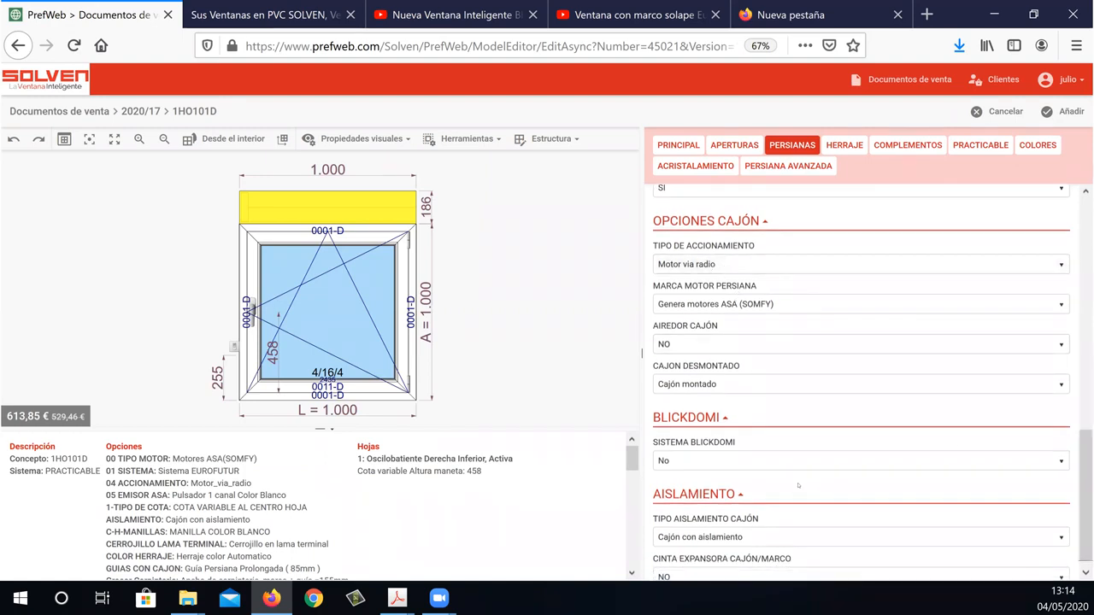
{"action": "left_click", "coordinate": [727, 390]}
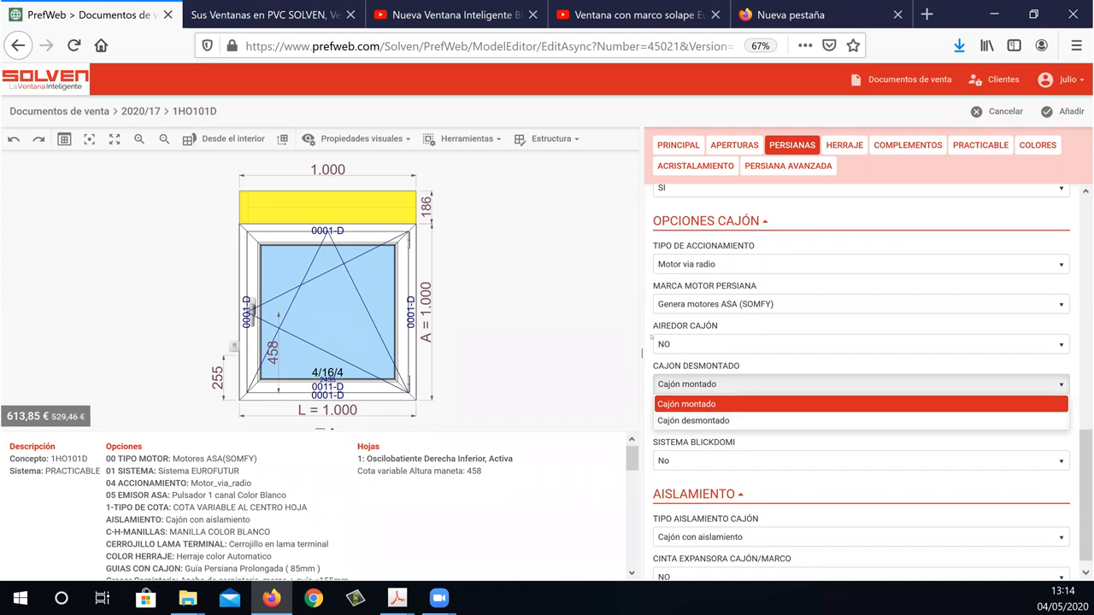
{"action": "left_click", "coordinate": [671, 344]}
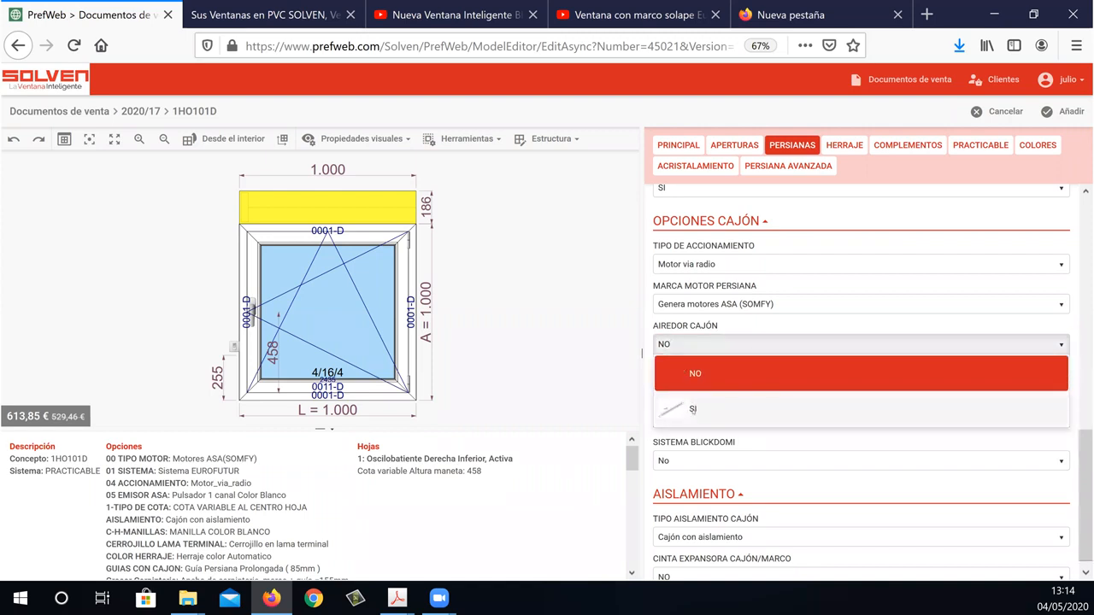
{"action": "left_click", "coordinate": [693, 410]}
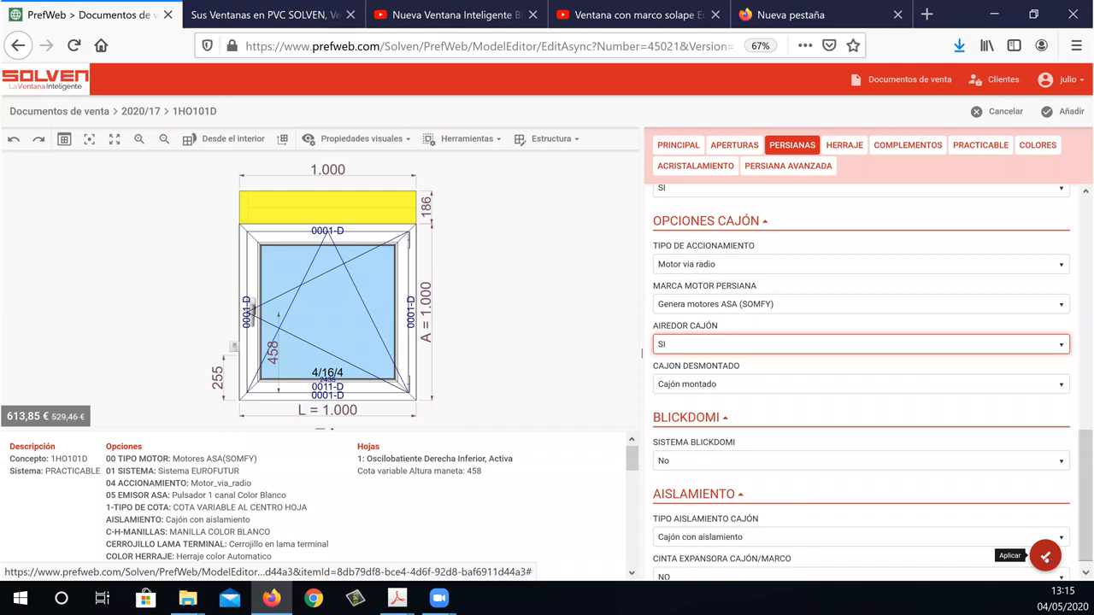
{"action": "left_click", "coordinate": [1044, 556]}
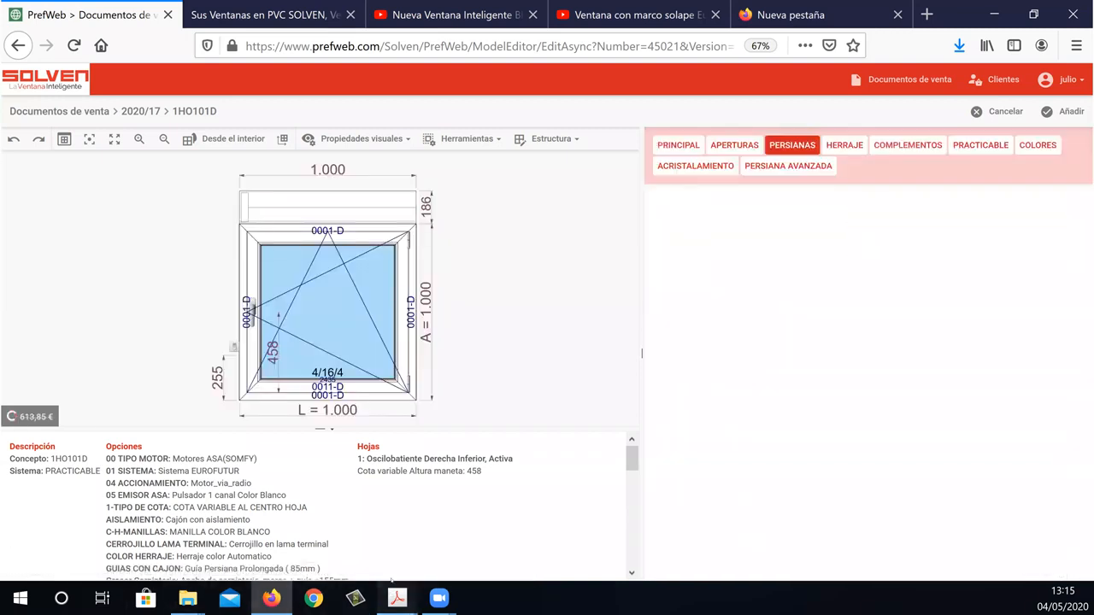
Switch to the 6-PERSIANAS PDF and review the recogedor colour tables on page 19, the motors on page 20 and BlickDomi Compact on page 21.
{"action": "mouse_move", "coordinate": [397, 599]}
{"action": "left_click", "coordinate": [316, 526]}
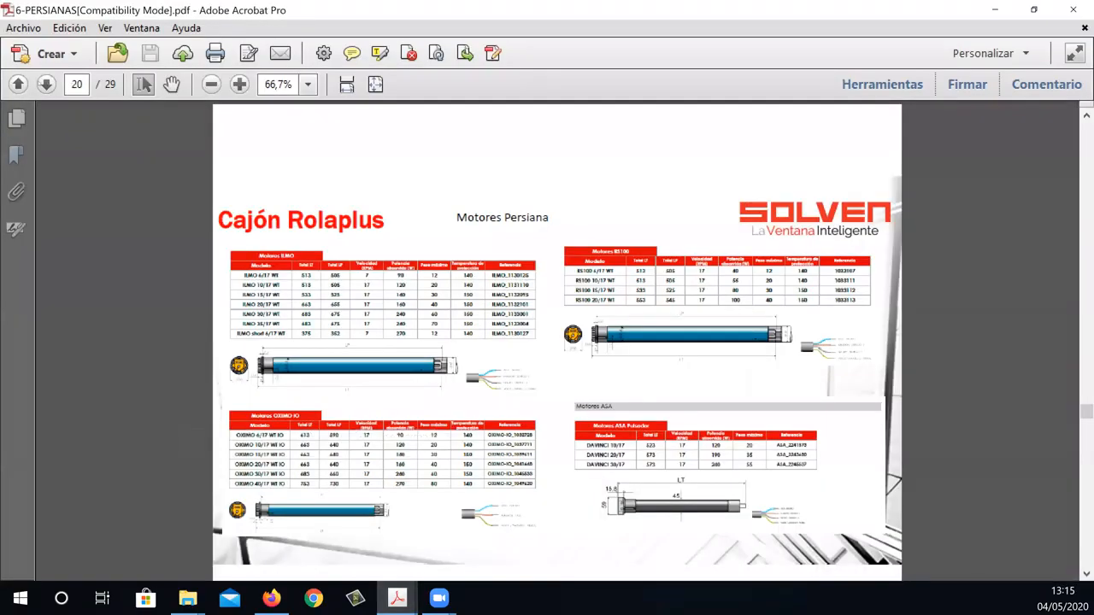
{"action": "left_click", "coordinate": [18, 84]}
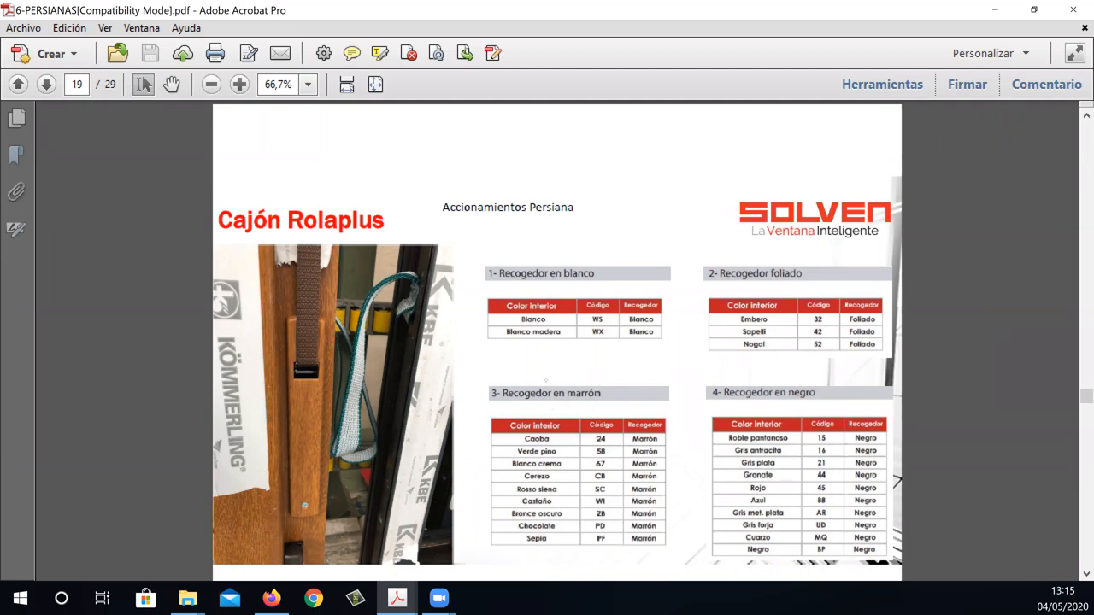
{"action": "left_click_drag", "start_coordinate": [536, 545], "coordinate": [646, 444]}
{"action": "left_click_drag", "start_coordinate": [717, 385], "coordinate": [907, 573]}
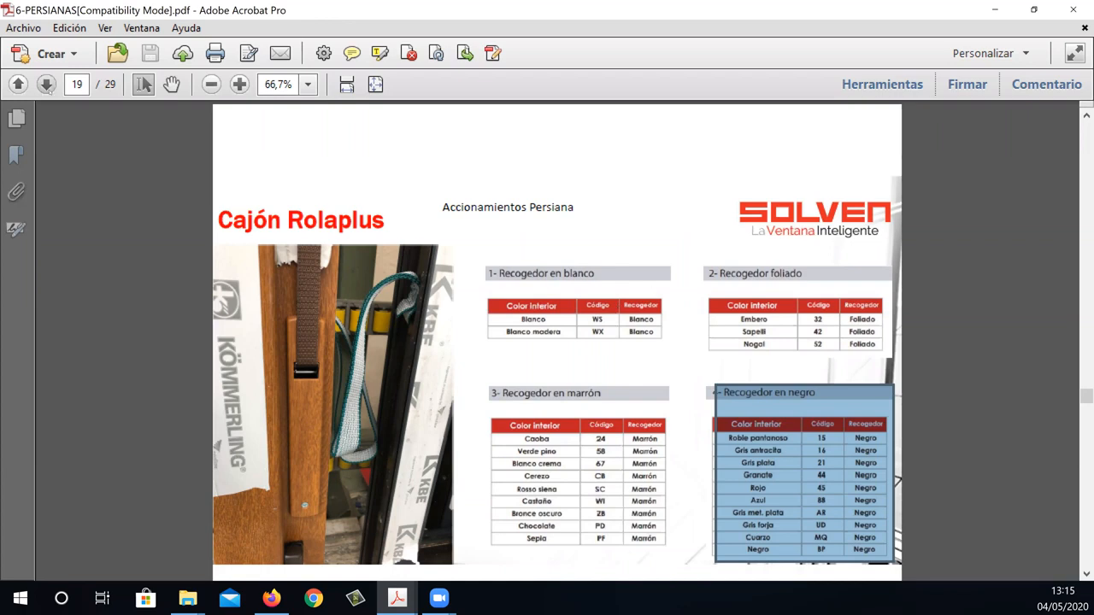
{"action": "left_click", "coordinate": [46, 83]}
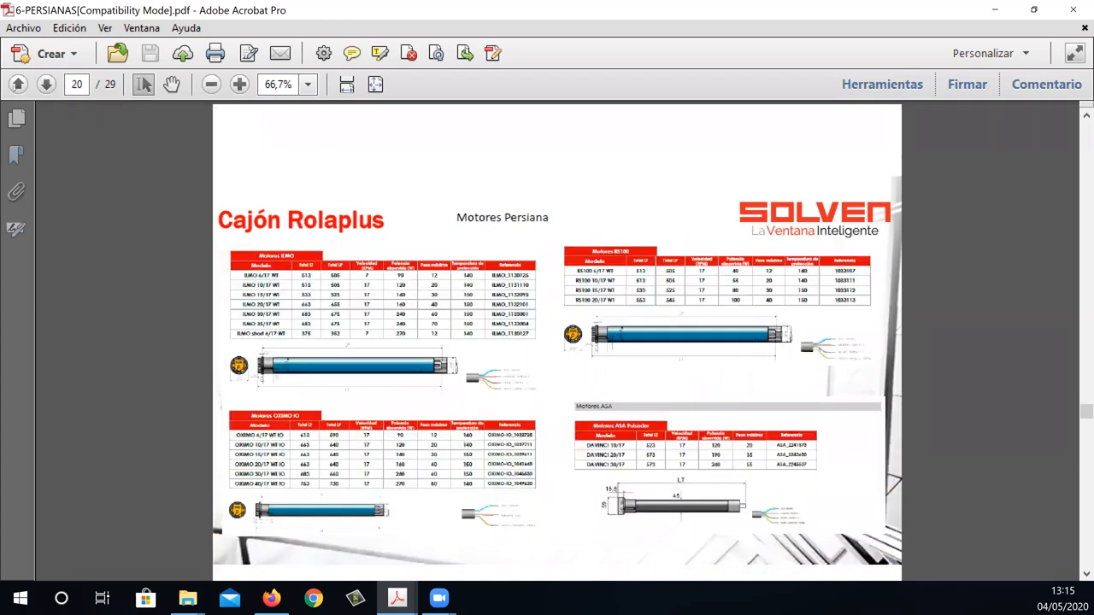
{"action": "left_click", "coordinate": [18, 84]}
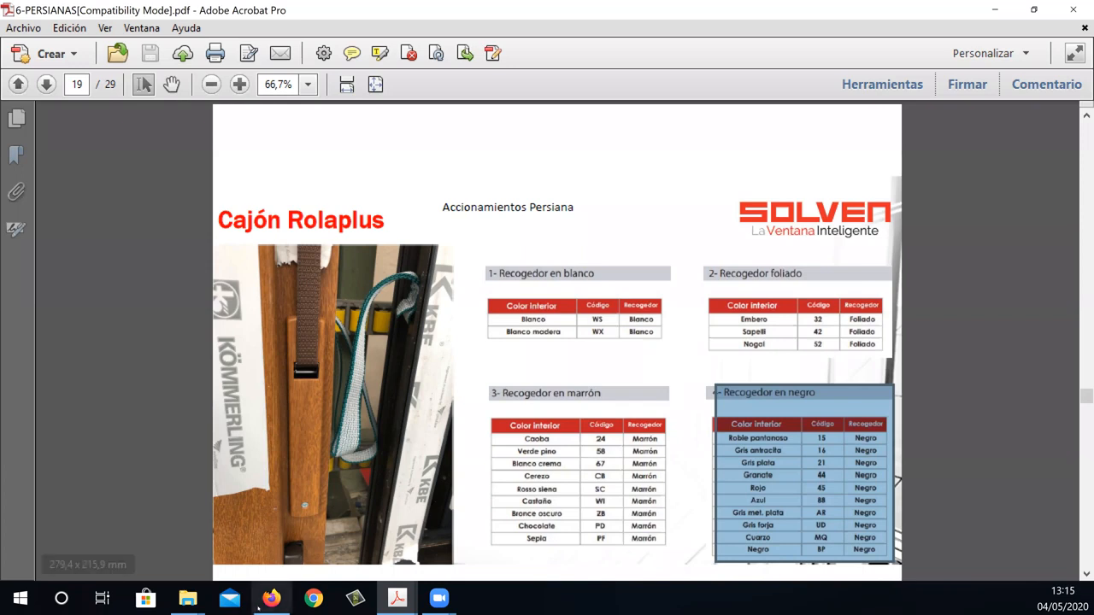
{"action": "left_click", "coordinate": [46, 84]}
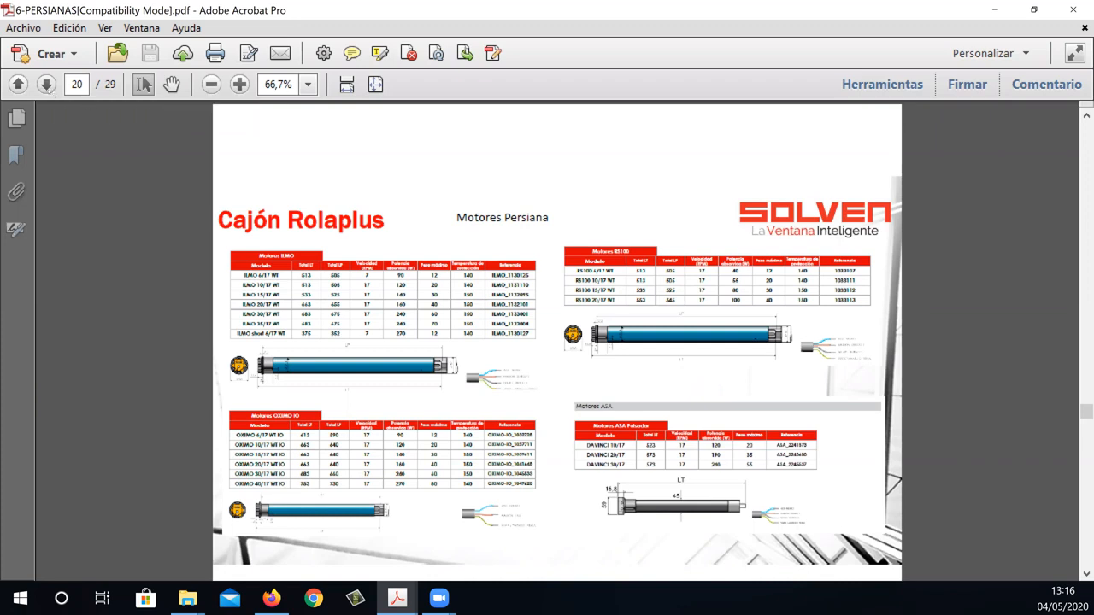
{"action": "left_click", "coordinate": [47, 85]}
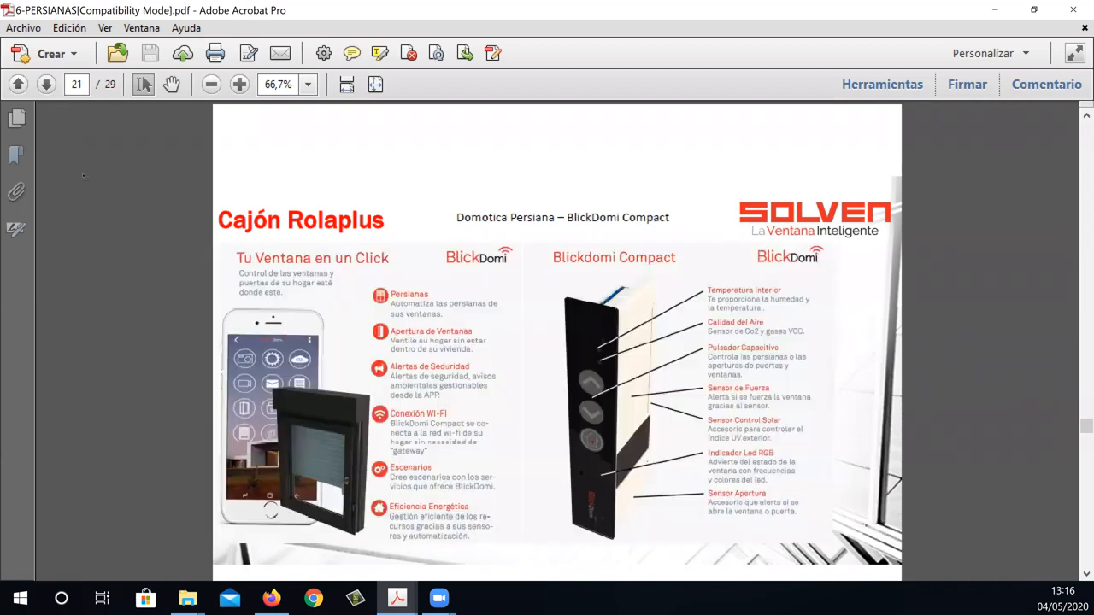
Return to PrefWeb in Firefox, set SISTEMA BLICKDOMI to BlickDomi Compact and apply the change.
{"action": "left_click", "coordinate": [271, 599]}
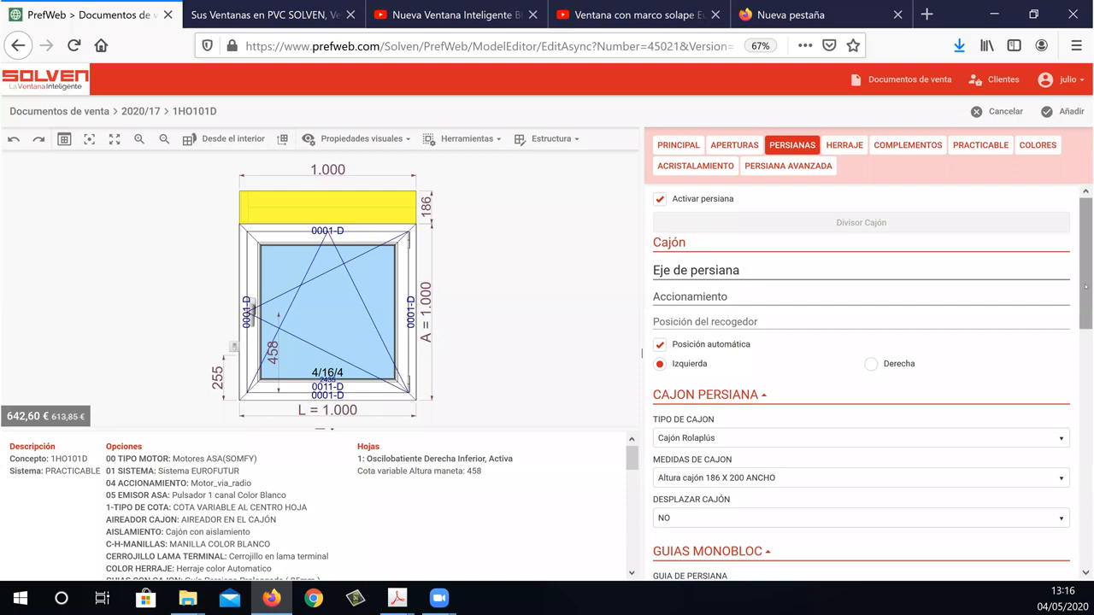
{"action": "scroll", "coordinate": [1086, 433], "scroll_direction": "down", "scroll_amount": 3}
{"action": "scroll", "coordinate": [1086, 434], "scroll_direction": "down", "scroll_amount": 5}
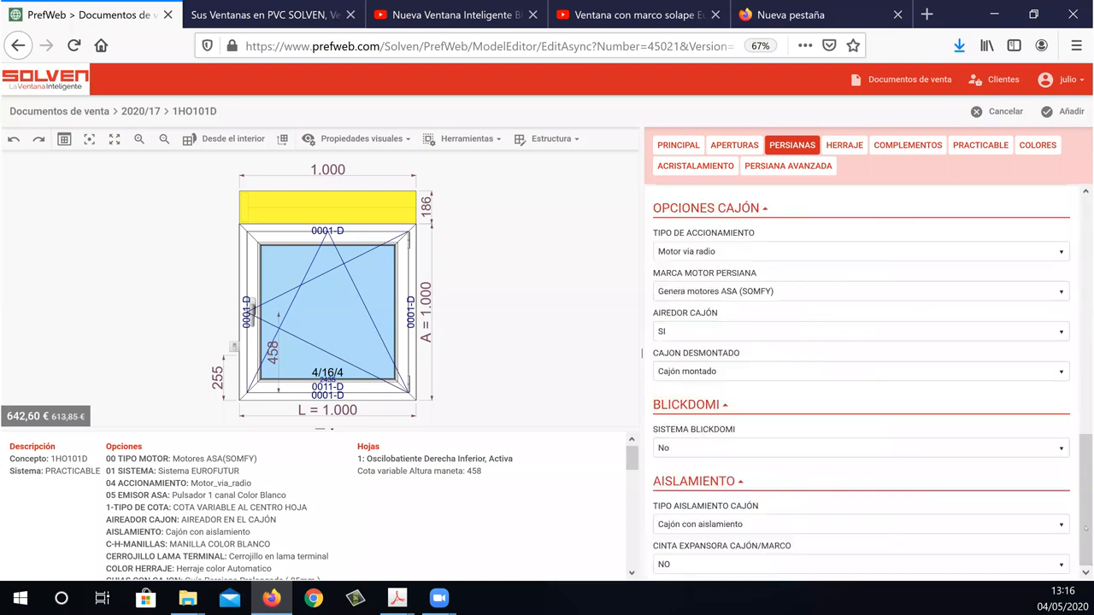
{"action": "left_click", "coordinate": [769, 448]}
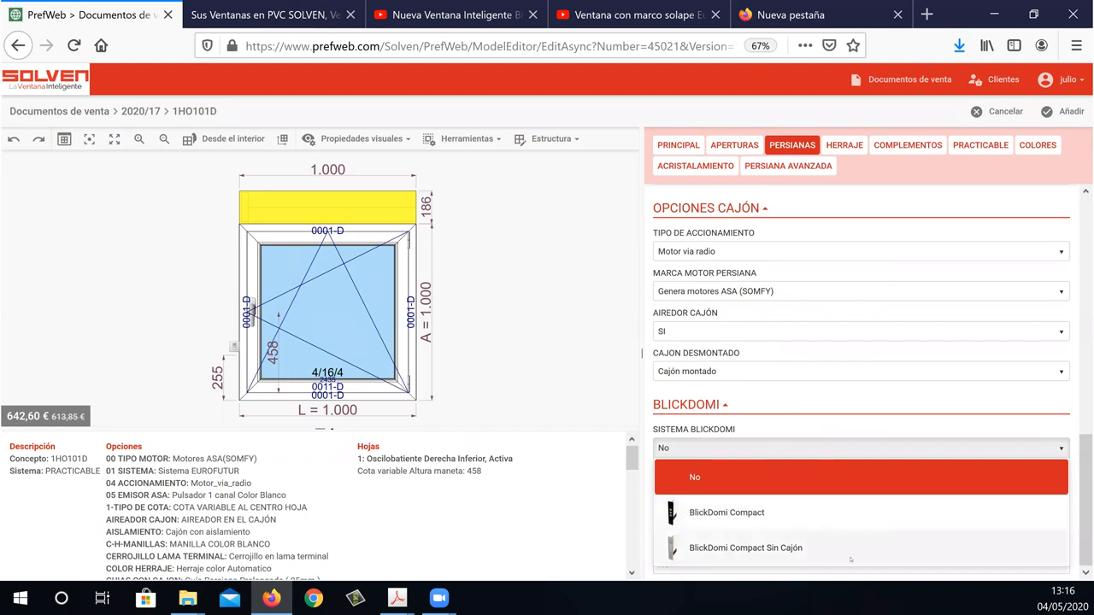
{"action": "left_click", "coordinate": [773, 516]}
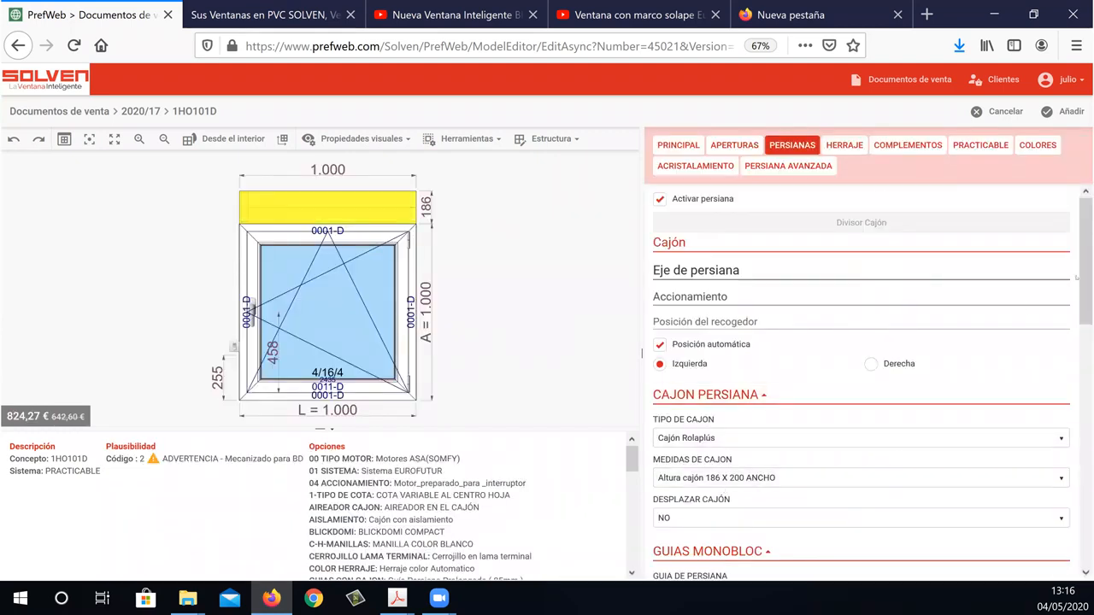
Open the SENSOR DE AP PARA BLICKDOMI choices in the BlickDomi options and choose SI.
{"action": "scroll", "coordinate": [899, 445], "scroll_direction": "down", "scroll_amount": 10}
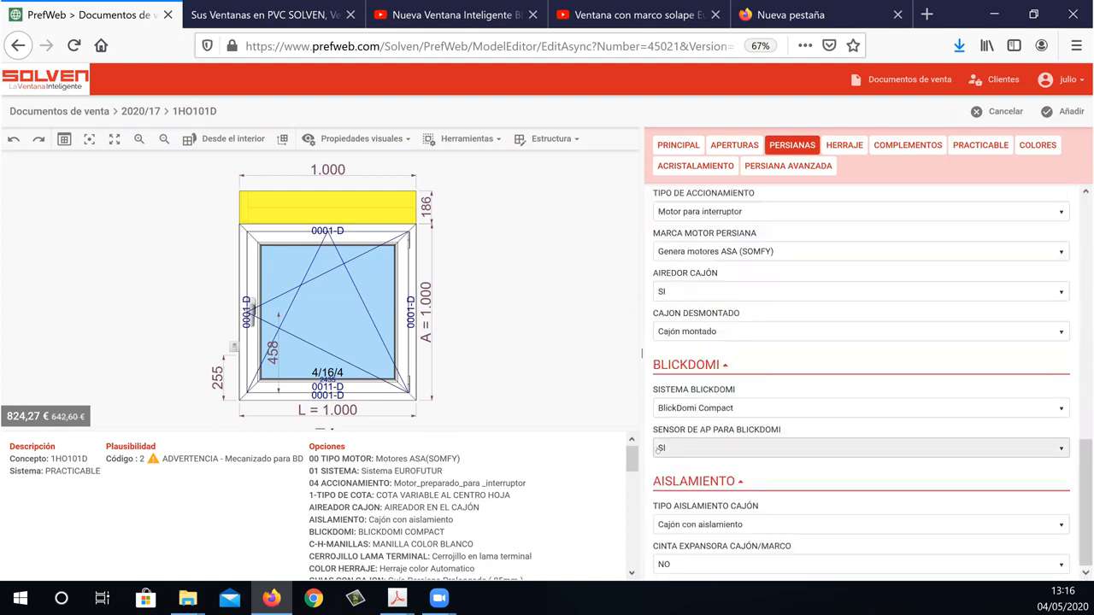
{"action": "left_click", "coordinate": [716, 450]}
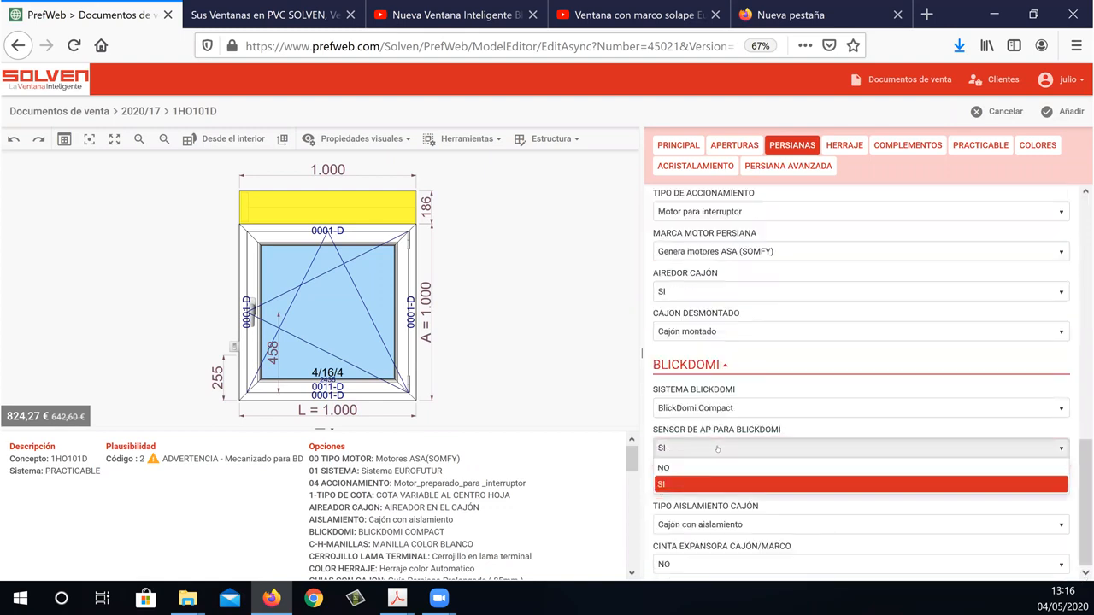
{"action": "left_click", "coordinate": [716, 485]}
Switch to the 6-PERSIANAS PDF and go through the BlickDomi Compact, BlickDomi Essential and lacquer colour pages to Cajón Nacional on page 24.
{"action": "mouse_move", "coordinate": [397, 599]}
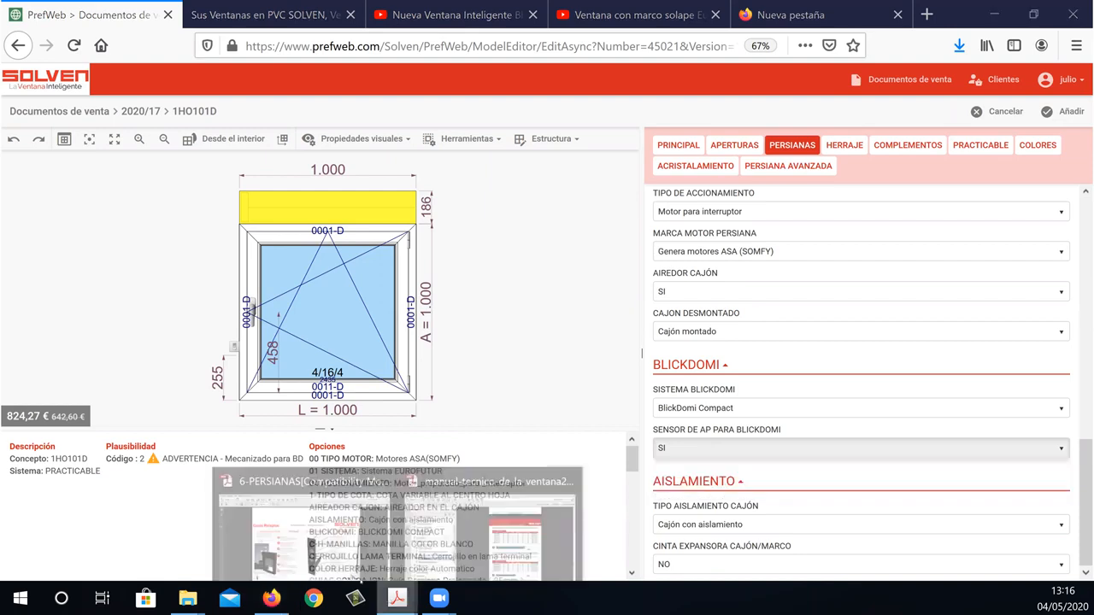
{"action": "left_click", "coordinate": [303, 526]}
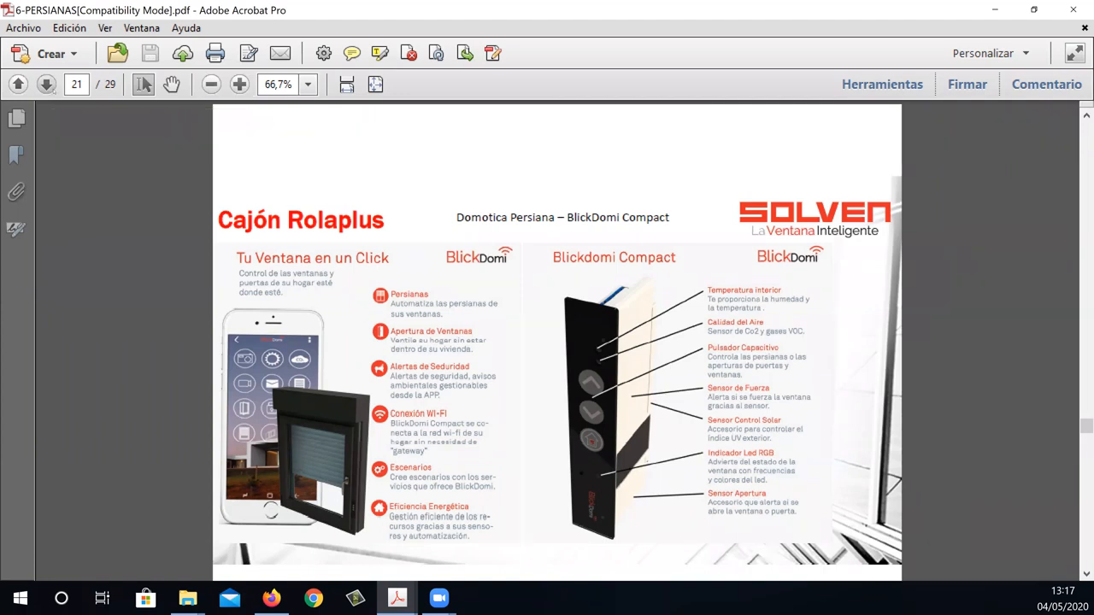
{"action": "key", "text": "Right"}
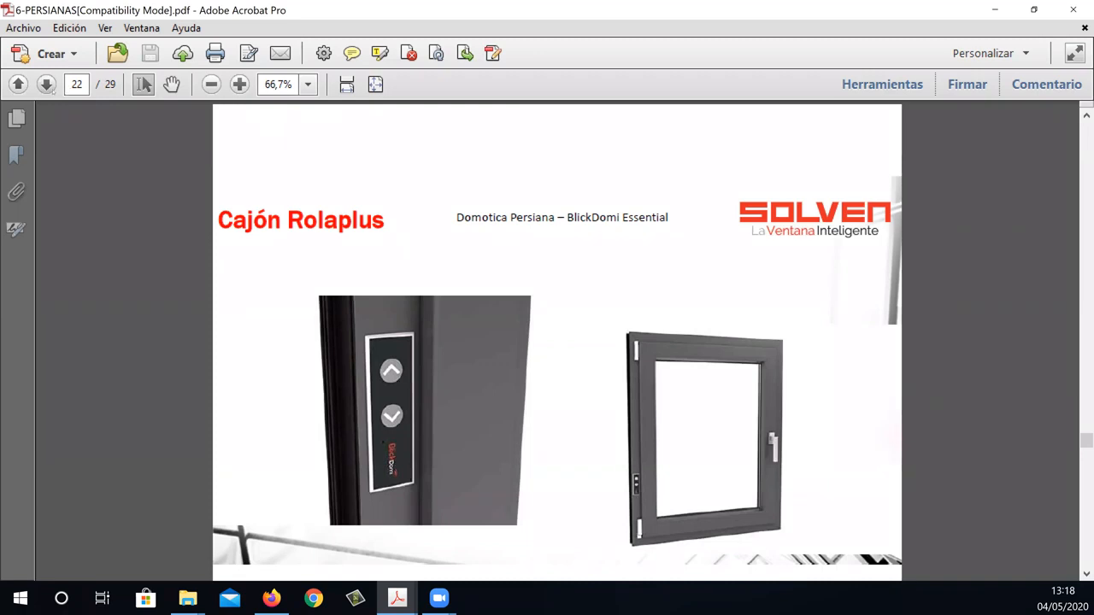
{"action": "left_click", "coordinate": [47, 83]}
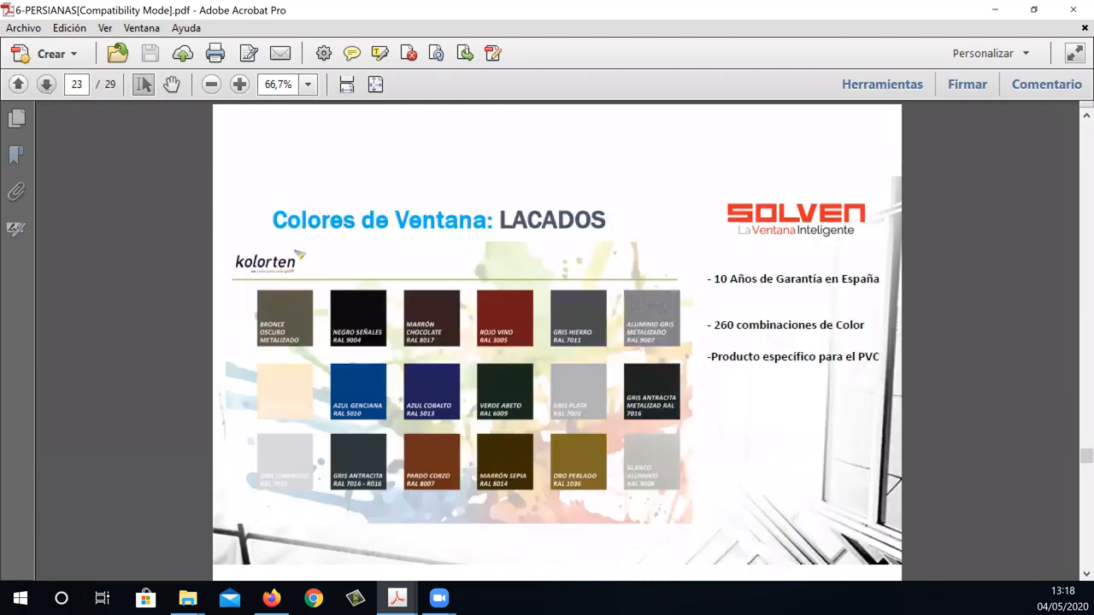
{"action": "left_click", "coordinate": [46, 84]}
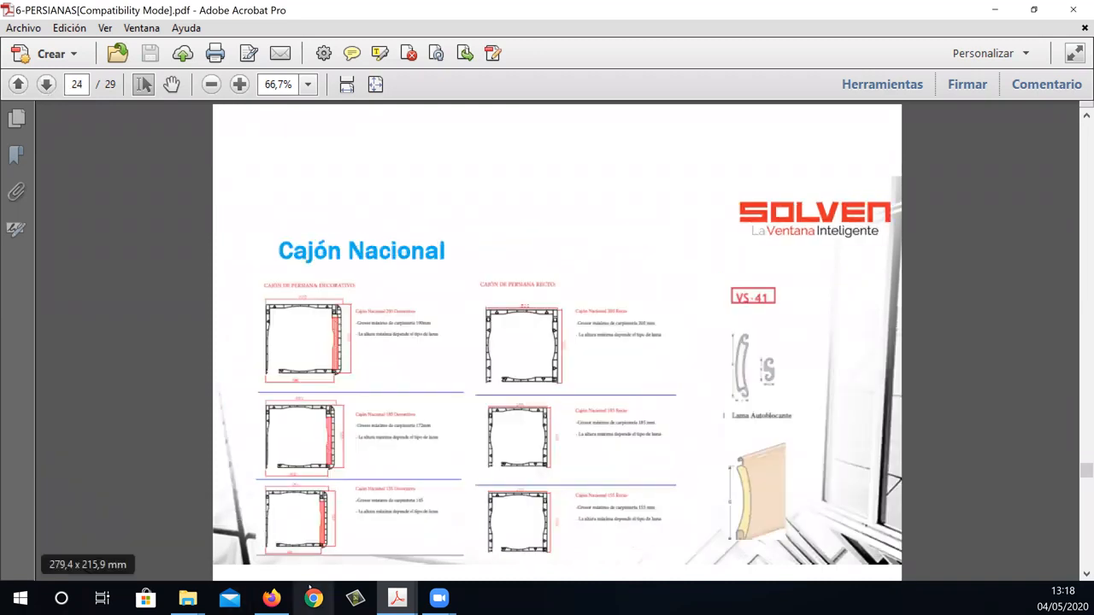
Switch back to PrefWeb in Firefox and set AUMENTA Nº GRADOS AÑADIDOS EN GUIA to 9 for the shutter guides.
{"action": "mouse_move", "coordinate": [188, 598]}
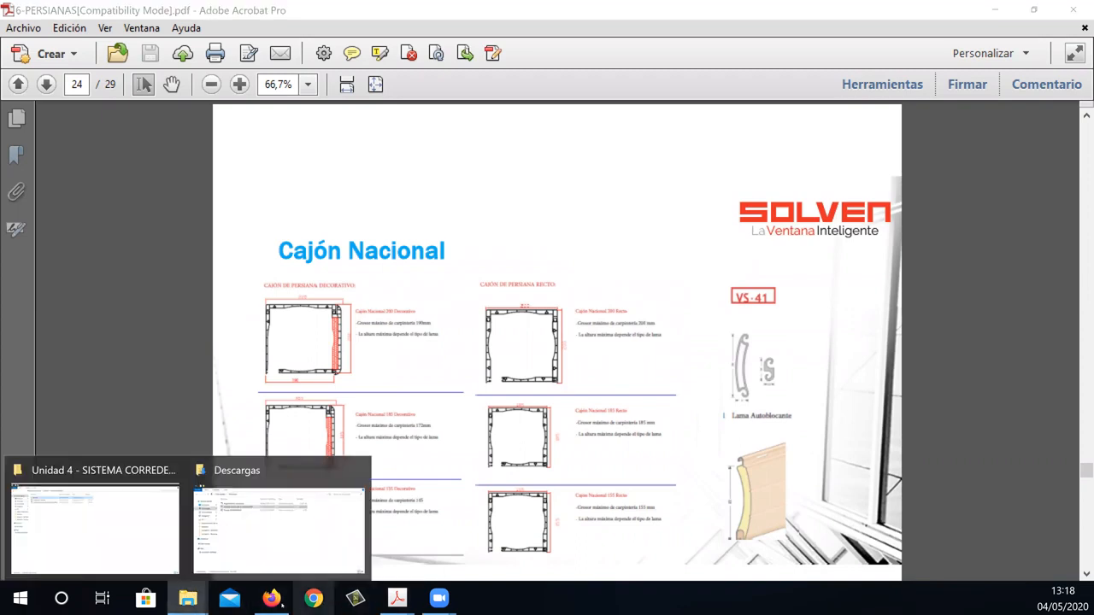
{"action": "left_click", "coordinate": [271, 598]}
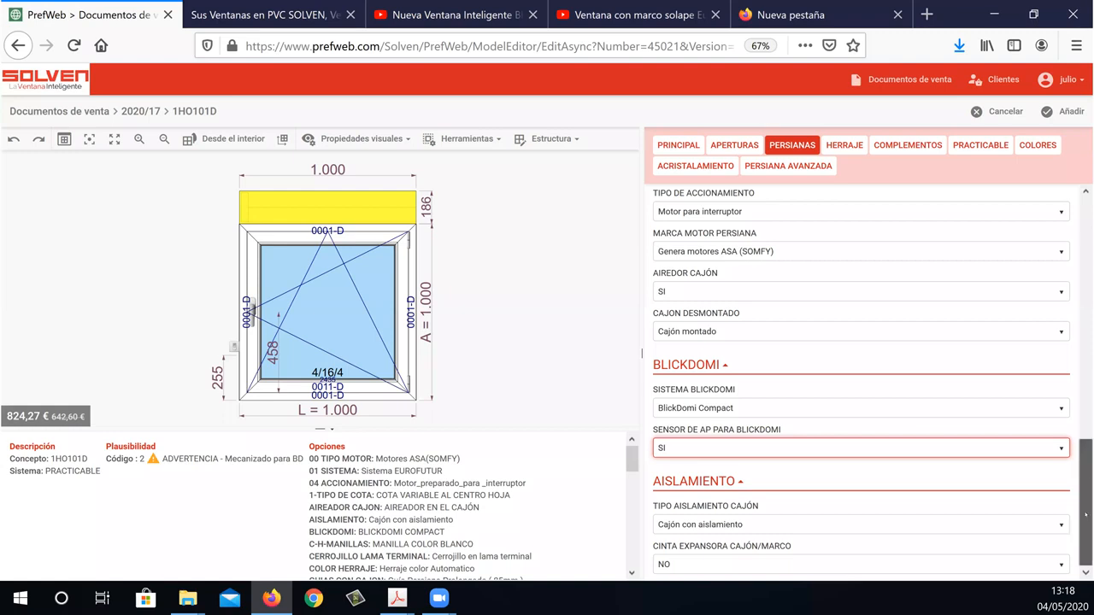
{"action": "scroll", "coordinate": [1060, 287], "scroll_direction": "up", "scroll_amount": 10}
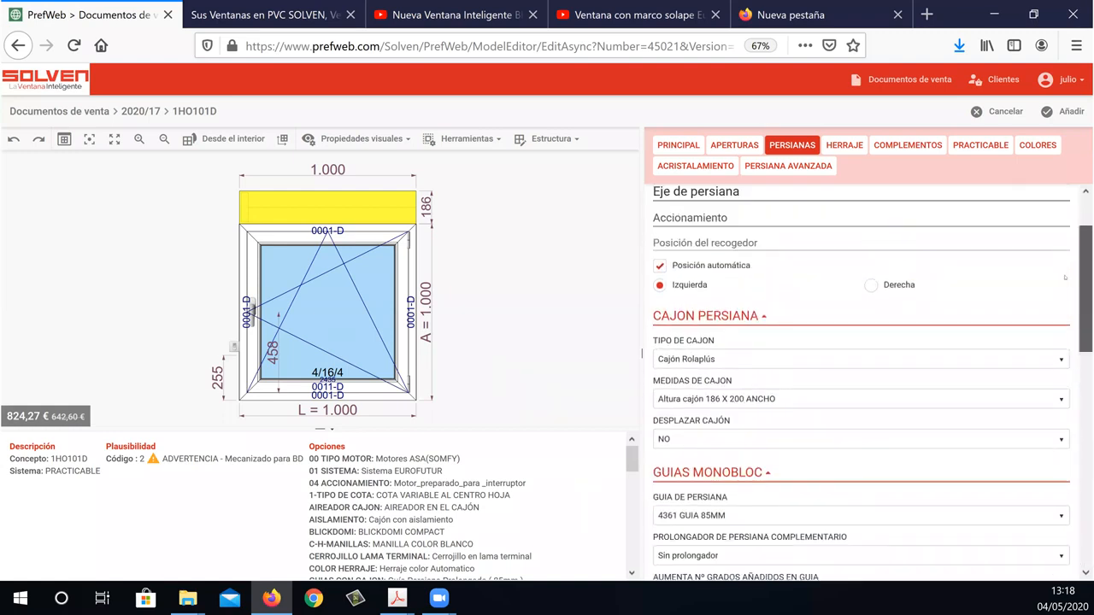
{"action": "scroll", "coordinate": [1069, 305], "scroll_direction": "down", "scroll_amount": 2}
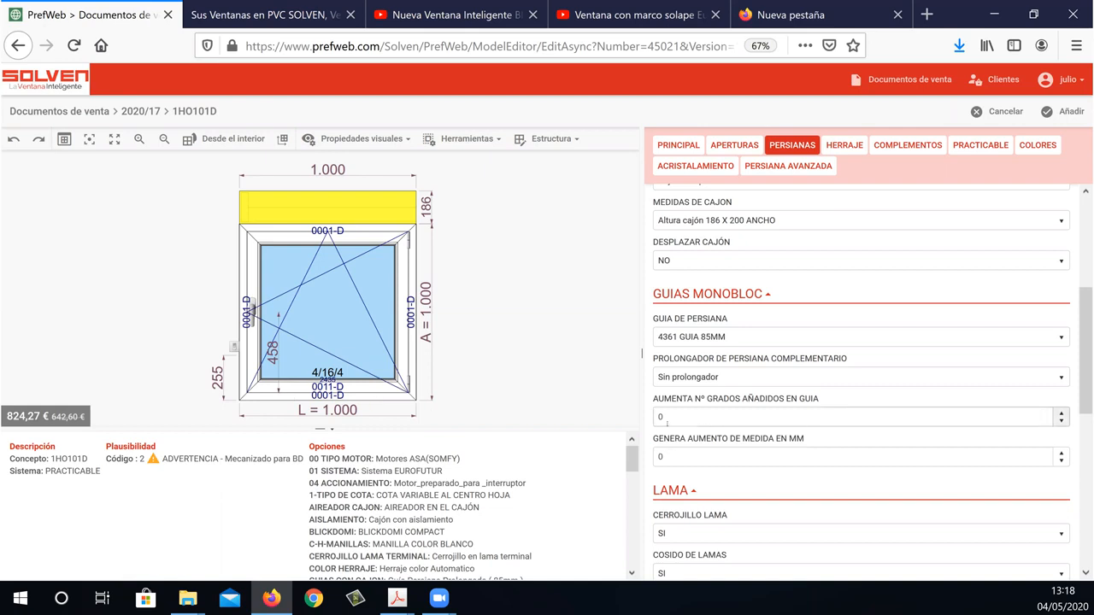
{"action": "left_click", "coordinate": [729, 417]}
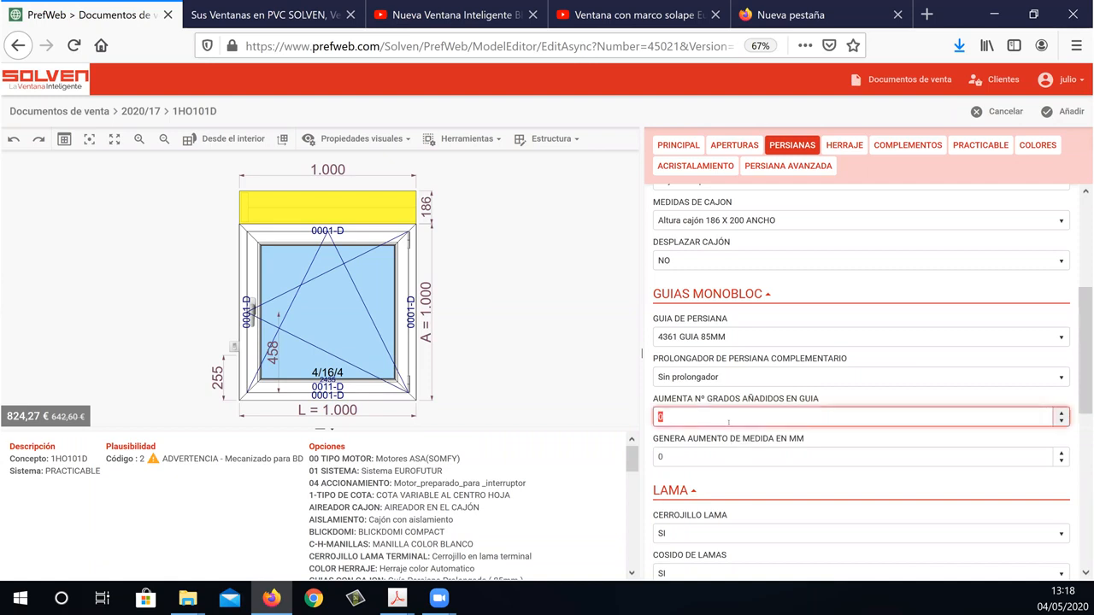
{"action": "type", "text": "52"}
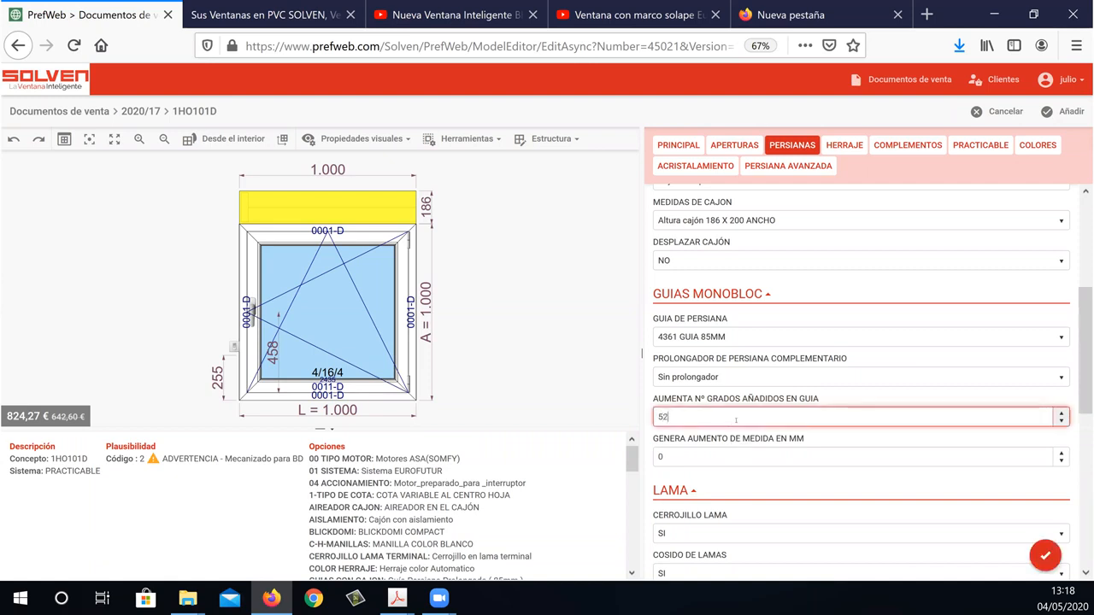
{"action": "key", "text": "BackSpace"}
{"action": "key", "text": "BackSpace"}
{"action": "type", "text": "09"}
Set GENERA AUMENTO DE MEDIDA EN MM to 20 and apply the guide changes.
{"action": "key", "text": "Tab"}
{"action": "type", "text": "20"}
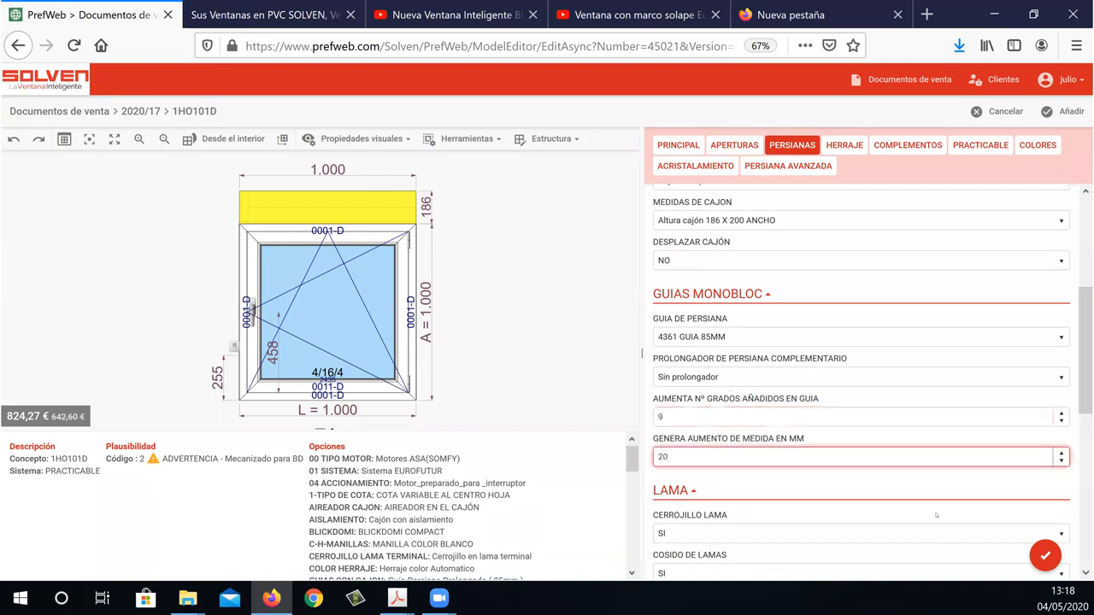
{"action": "left_click", "coordinate": [1045, 556]}
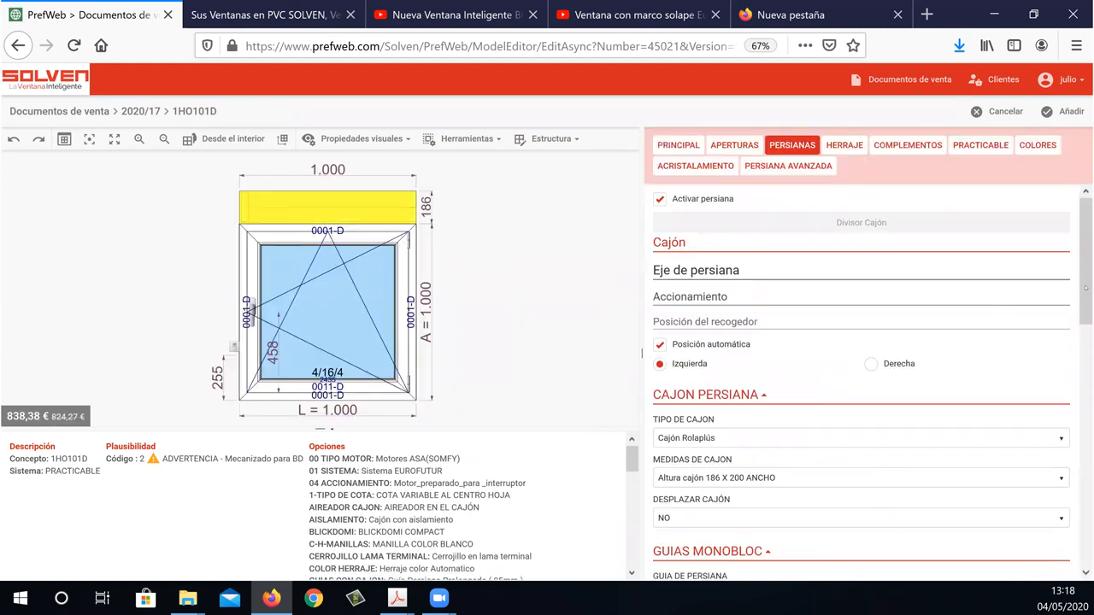
Review the shutter settings from the box type and monobloc guides through the slat, box, BlickDomi and insulation options.
{"action": "scroll", "coordinate": [1084, 372], "scroll_direction": "down", "scroll_amount": 5}
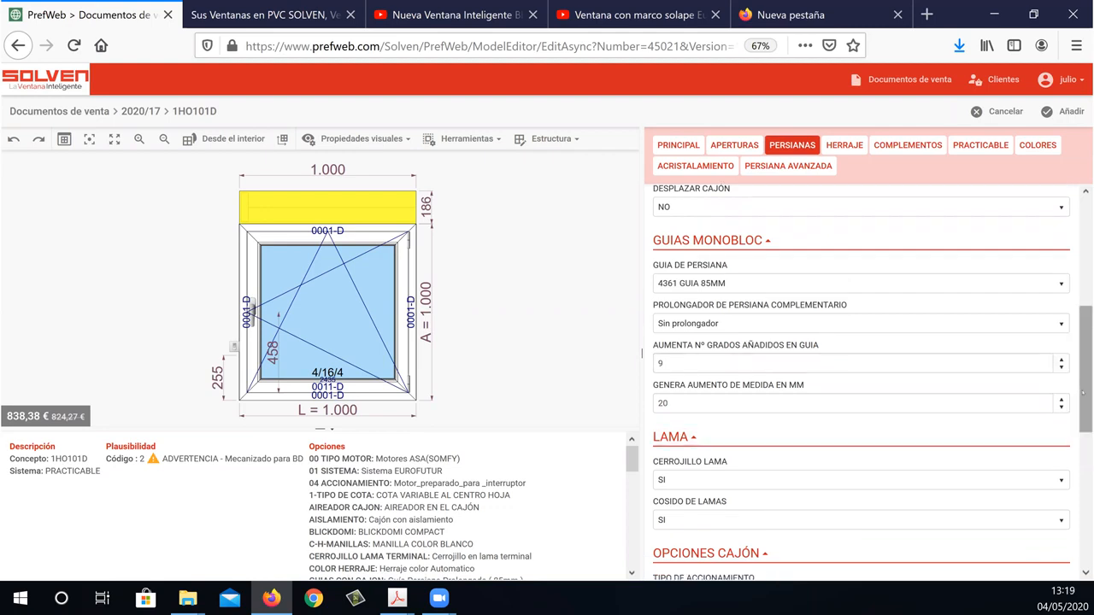
{"action": "scroll", "coordinate": [642, 353], "scroll_direction": "down", "scroll_amount": 1}
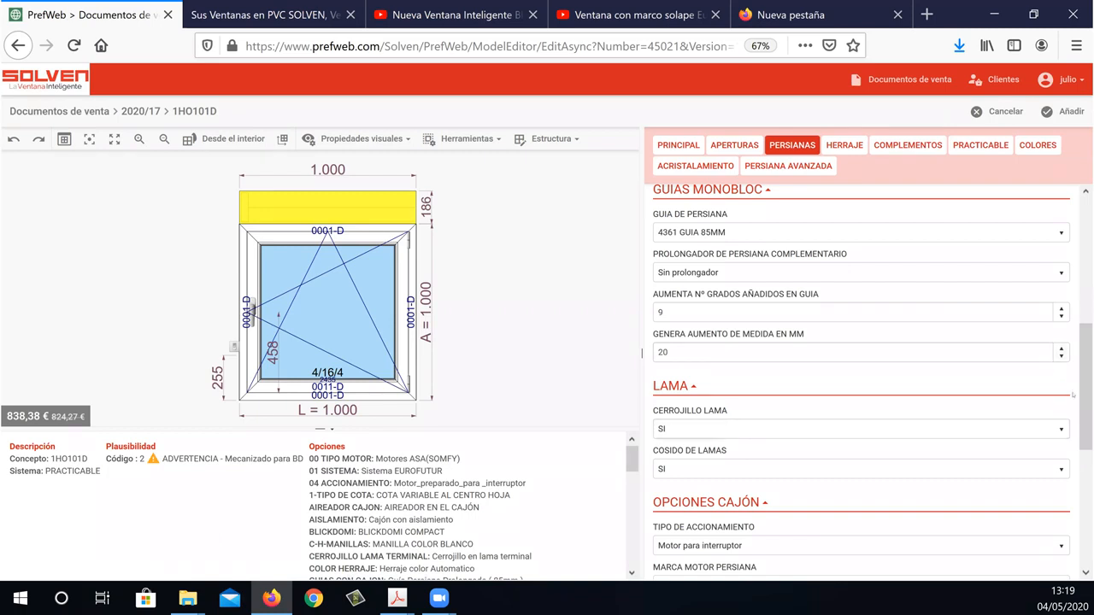
{"action": "scroll", "coordinate": [1086, 428], "scroll_direction": "down", "scroll_amount": 1}
{"action": "left_click_drag", "start_coordinate": [1086, 429], "coordinate": [1087, 538]}
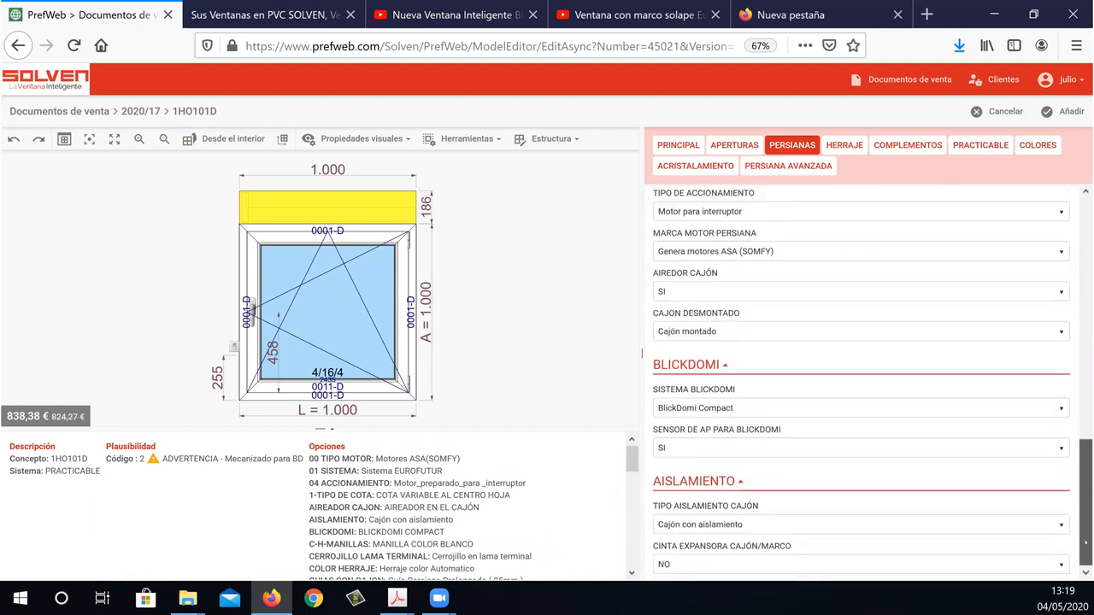
{"action": "scroll", "coordinate": [1071, 359], "scroll_direction": "up", "scroll_amount": 5}
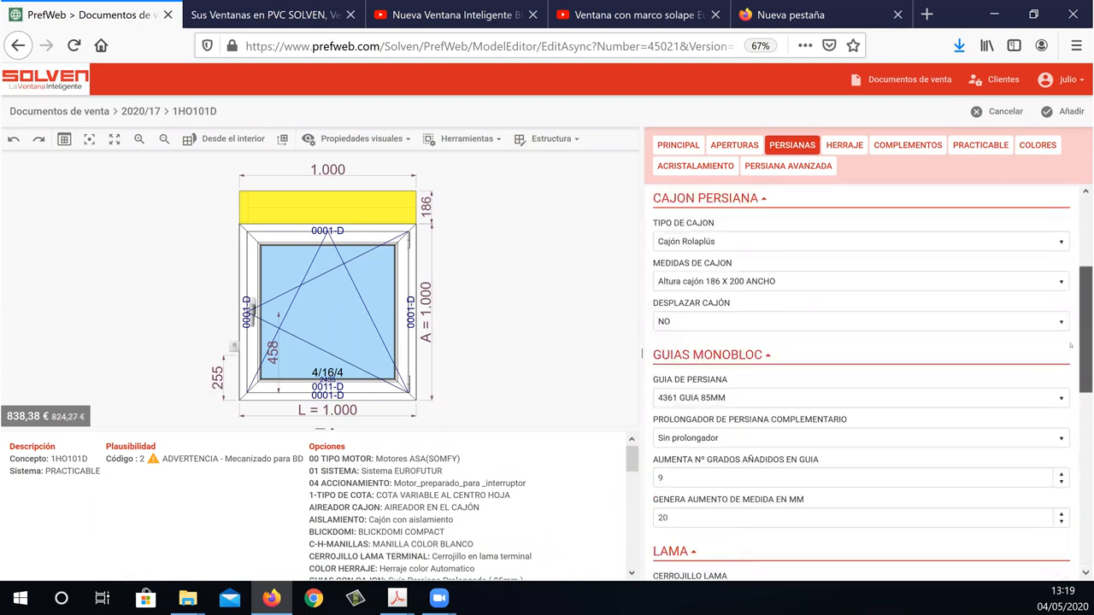
{"action": "scroll", "coordinate": [1067, 263], "scroll_direction": "up", "scroll_amount": 3}
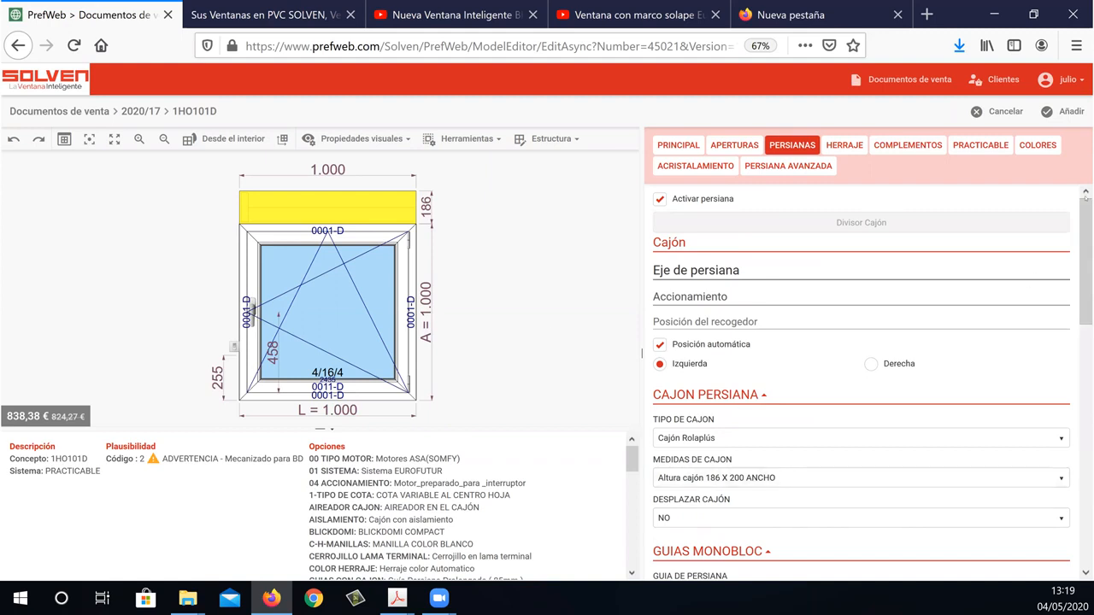
{"action": "scroll", "coordinate": [1085, 283], "scroll_direction": "down", "scroll_amount": 5}
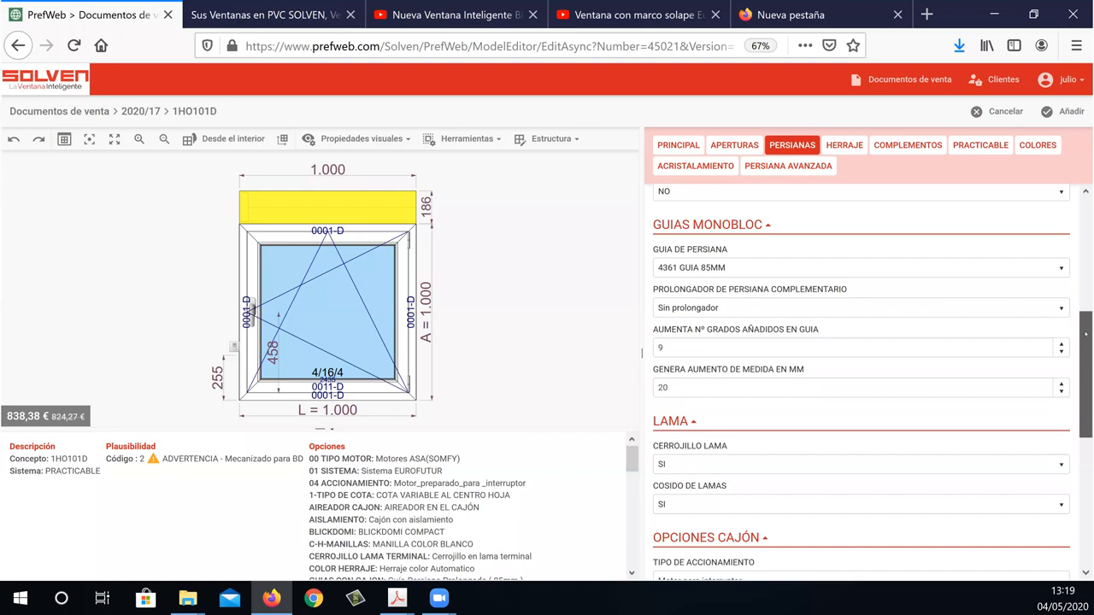
{"action": "left_click_drag", "start_coordinate": [1085, 329], "coordinate": [1085, 382]}
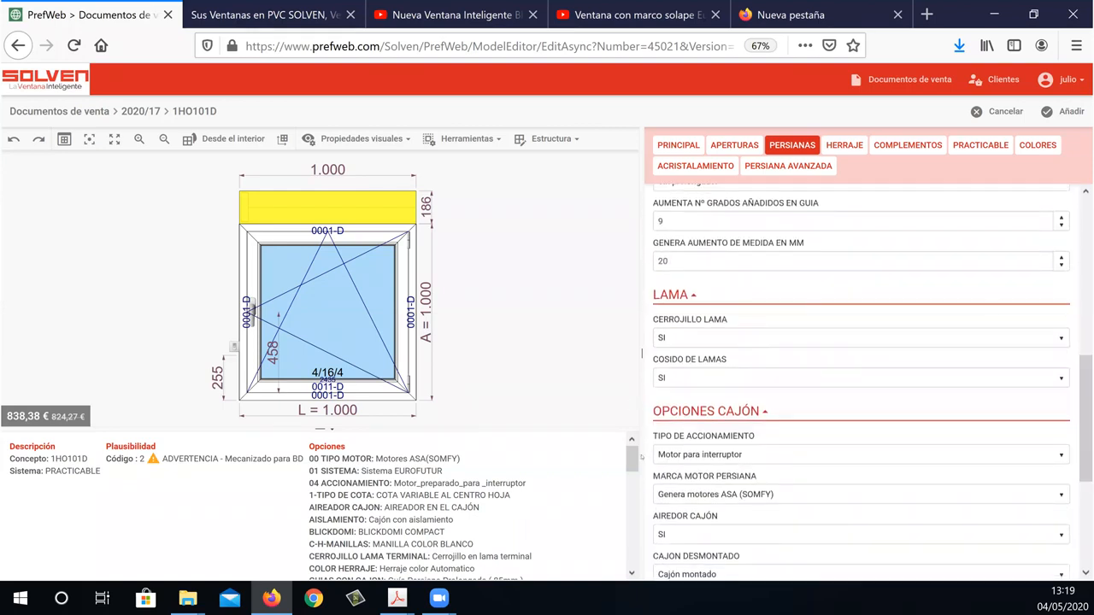
{"action": "scroll", "coordinate": [1068, 548], "scroll_direction": "down", "scroll_amount": 3}
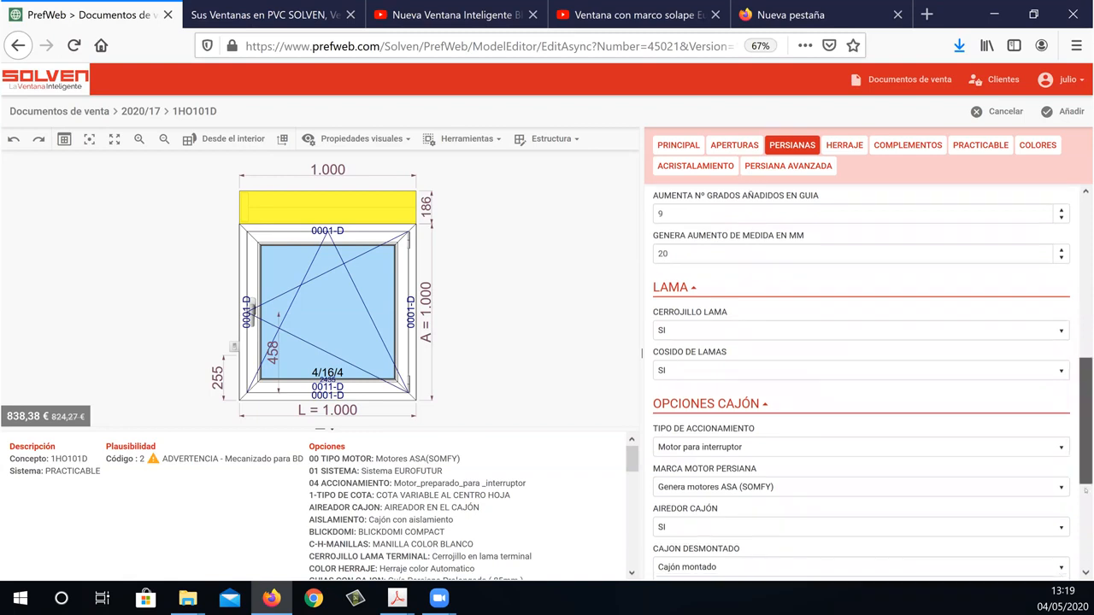
{"action": "scroll", "coordinate": [1069, 548], "scroll_direction": "down", "scroll_amount": 3}
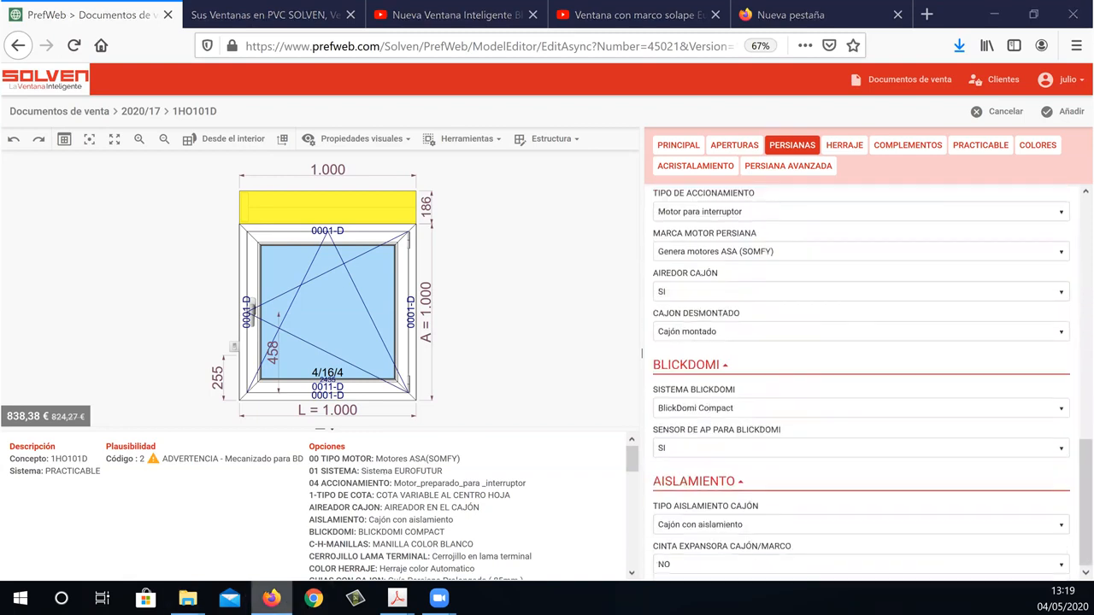
Switch to the manual-tecnico-de-la-ventana2019 PDF and view the Cajón nacional models on page 140.
{"action": "left_click", "coordinate": [398, 598]}
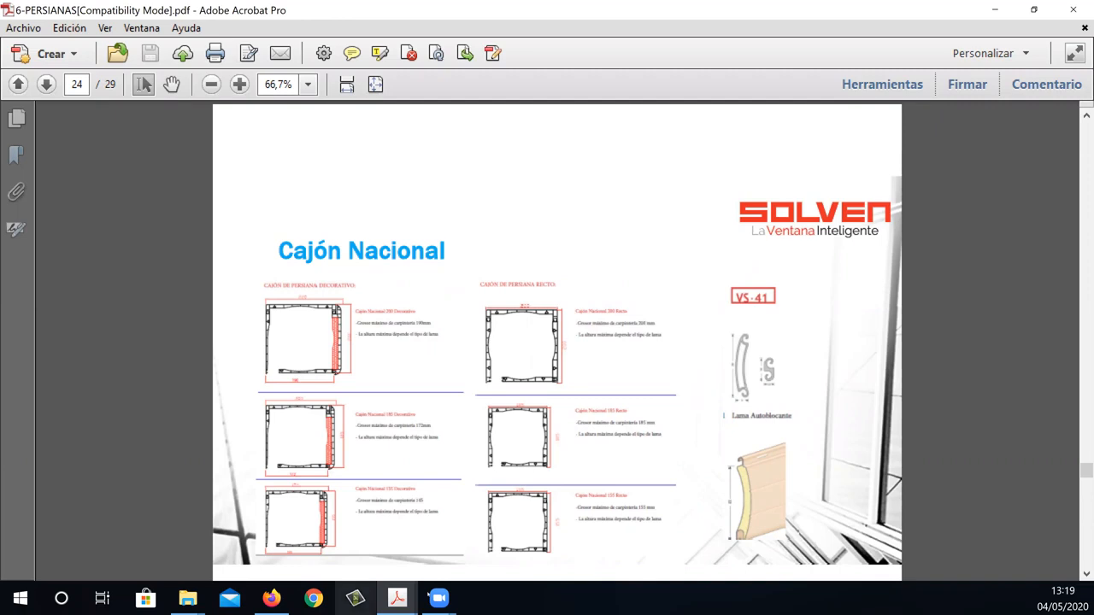
{"action": "left_click", "coordinate": [398, 598]}
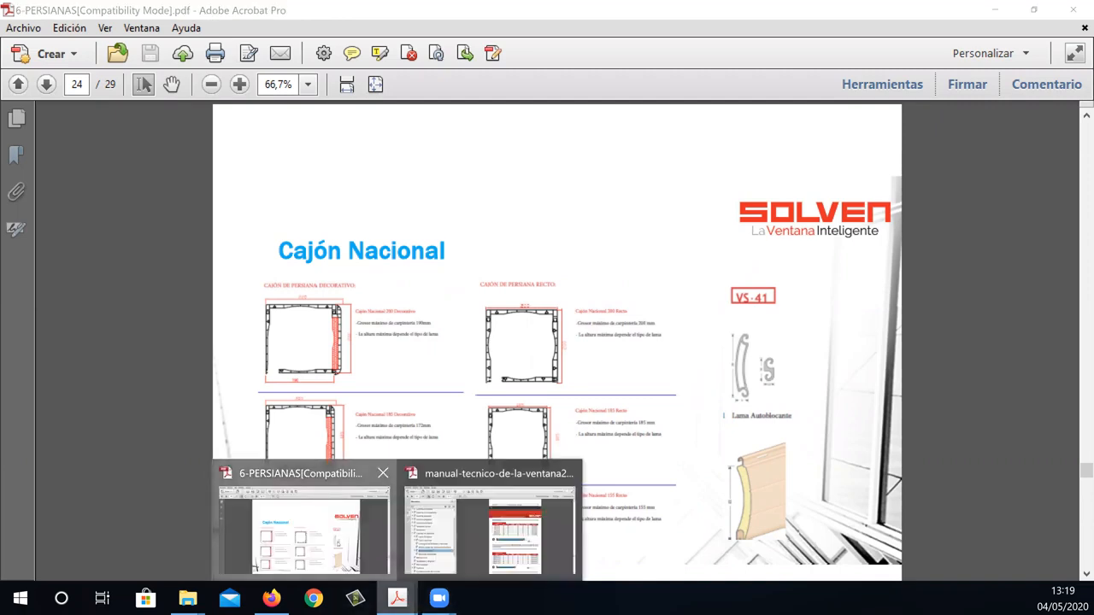
{"action": "left_click", "coordinate": [491, 513]}
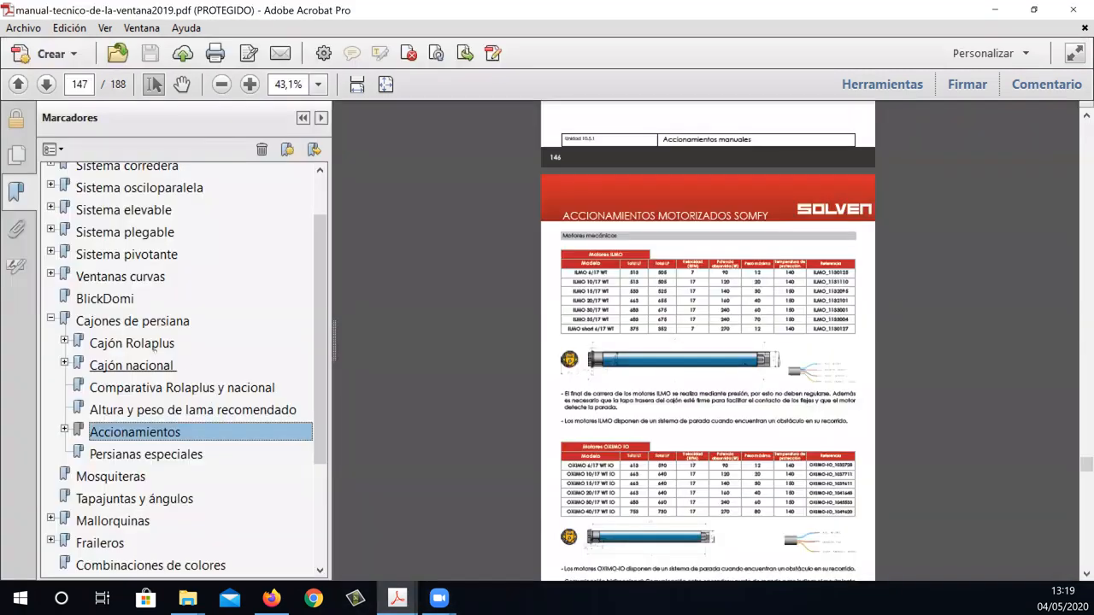
{"action": "left_click", "coordinate": [142, 365]}
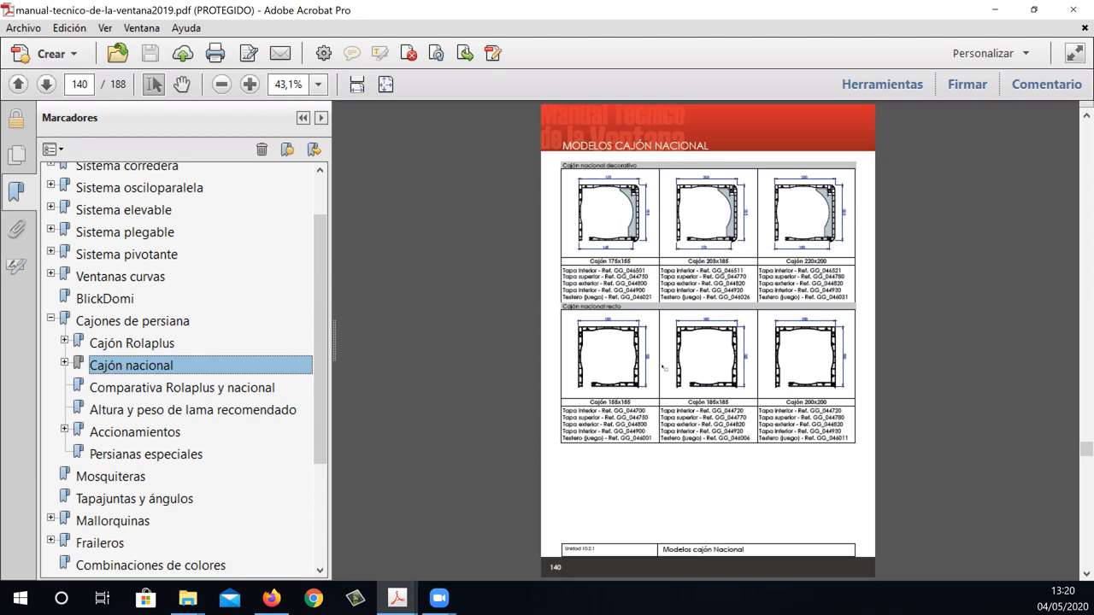
Return to the 6-PERSIANAS PDF, check the Cajón Nacional guides on page 25 and go back to page 24.
{"action": "left_click", "coordinate": [402, 600]}
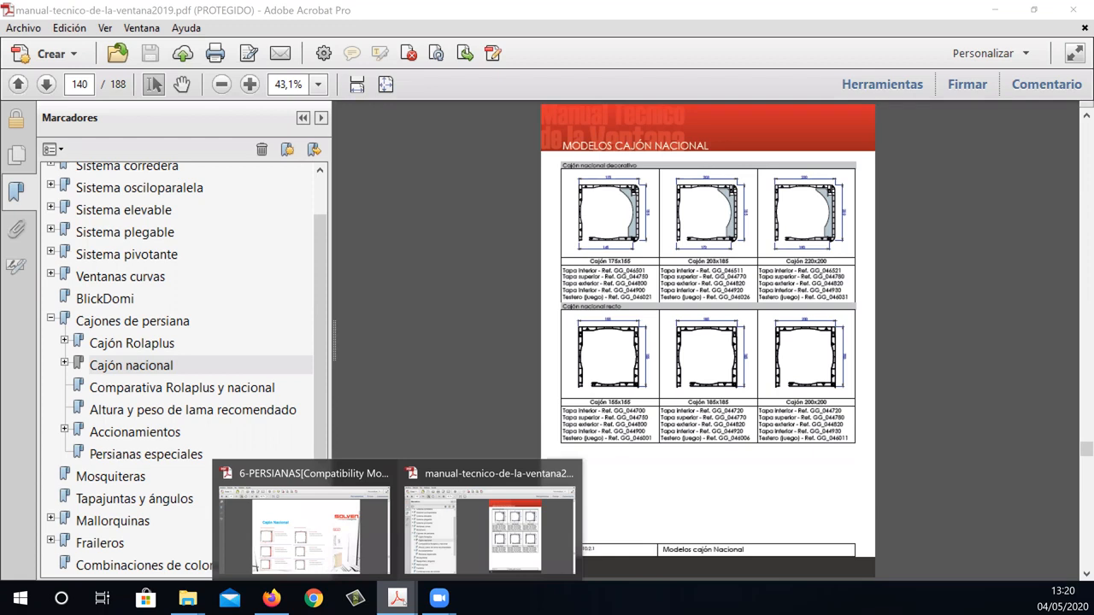
{"action": "left_click", "coordinate": [327, 538]}
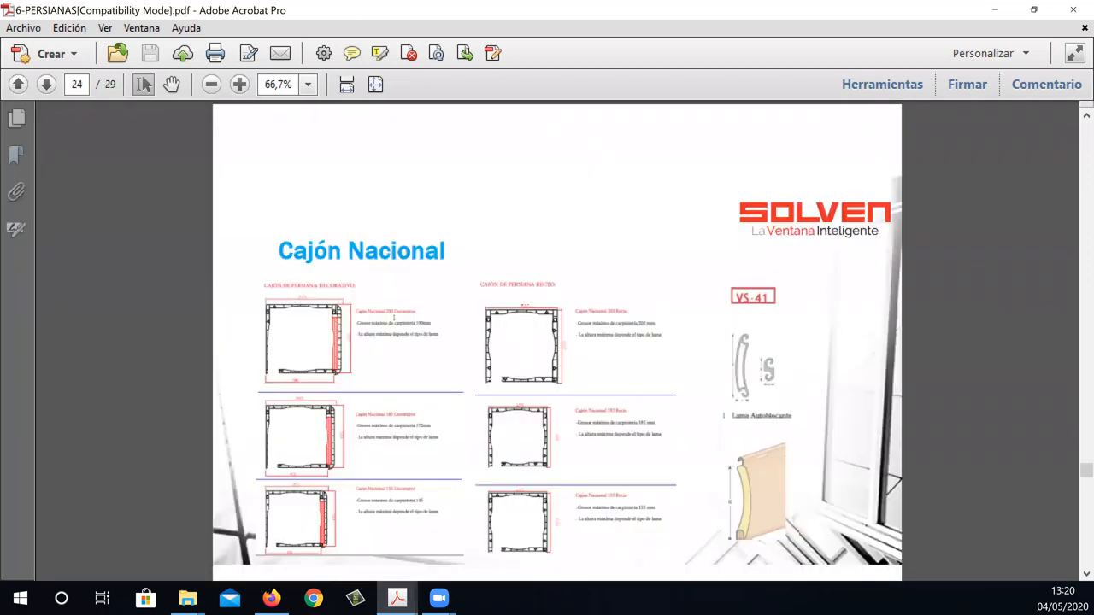
{"action": "left_click", "coordinate": [46, 84]}
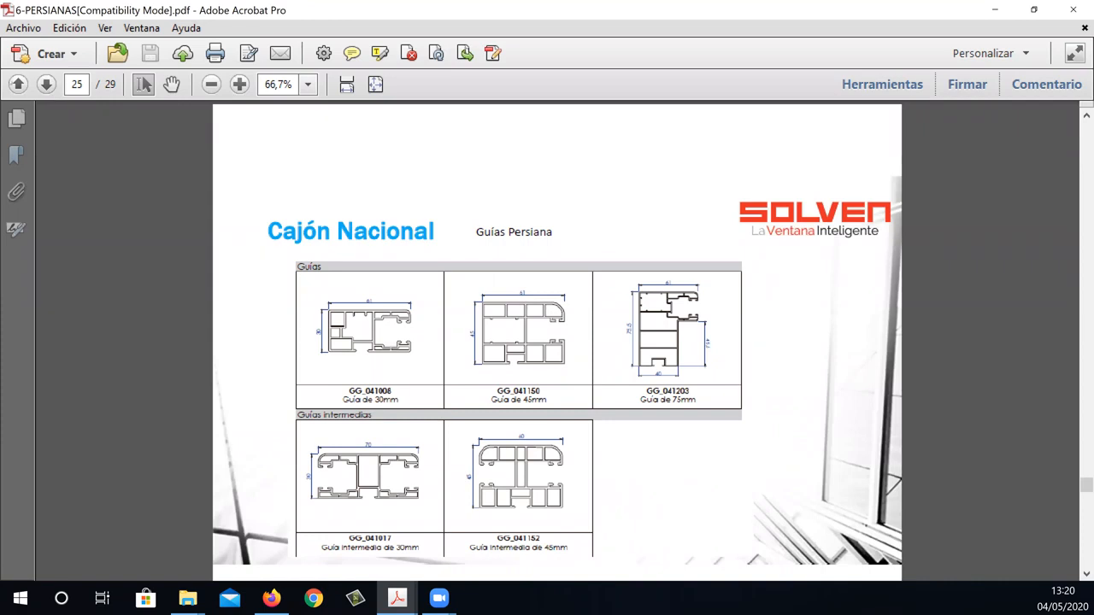
{"action": "left_click", "coordinate": [17, 83]}
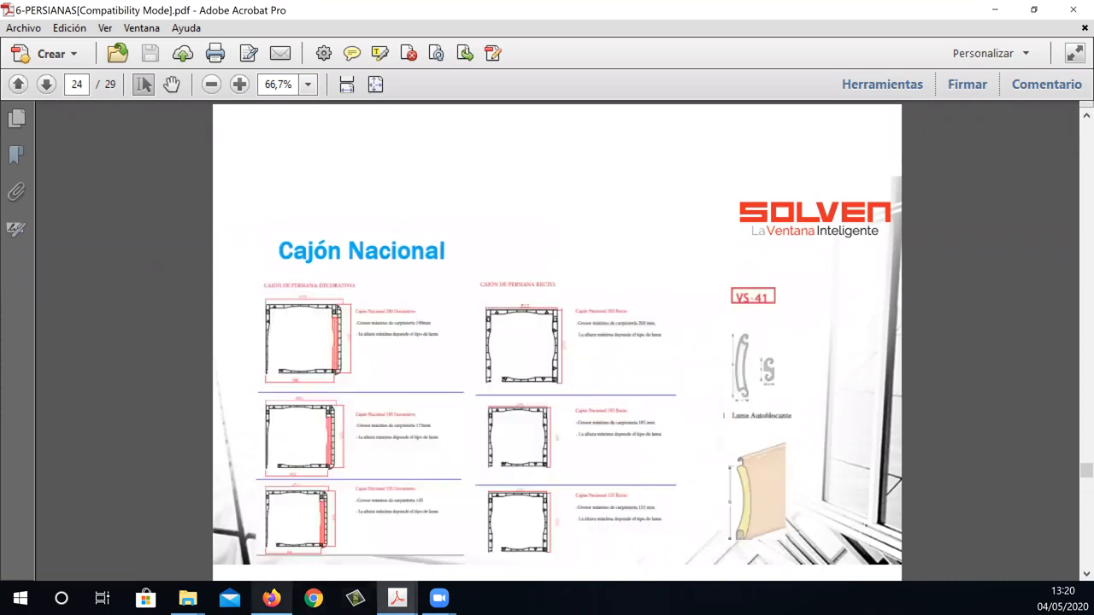
Return to PrefWeb in Firefox and view the GAMAS VENTANA choices in the PRACTICABLE options without choosing one.
{"action": "left_click", "coordinate": [272, 598]}
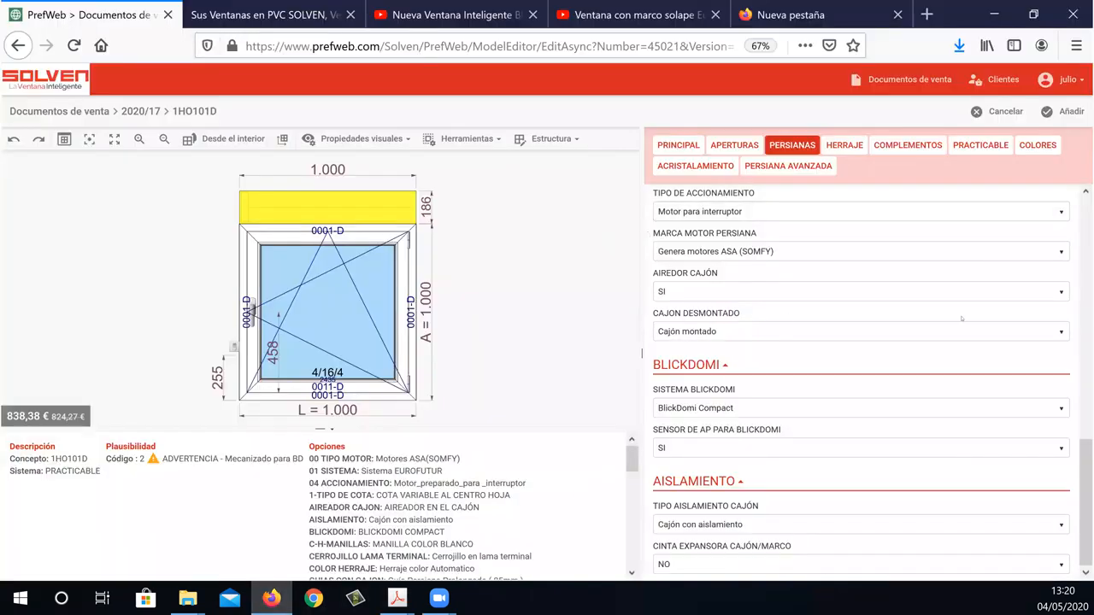
{"action": "scroll", "coordinate": [1086, 474], "scroll_direction": "up", "scroll_amount": 3}
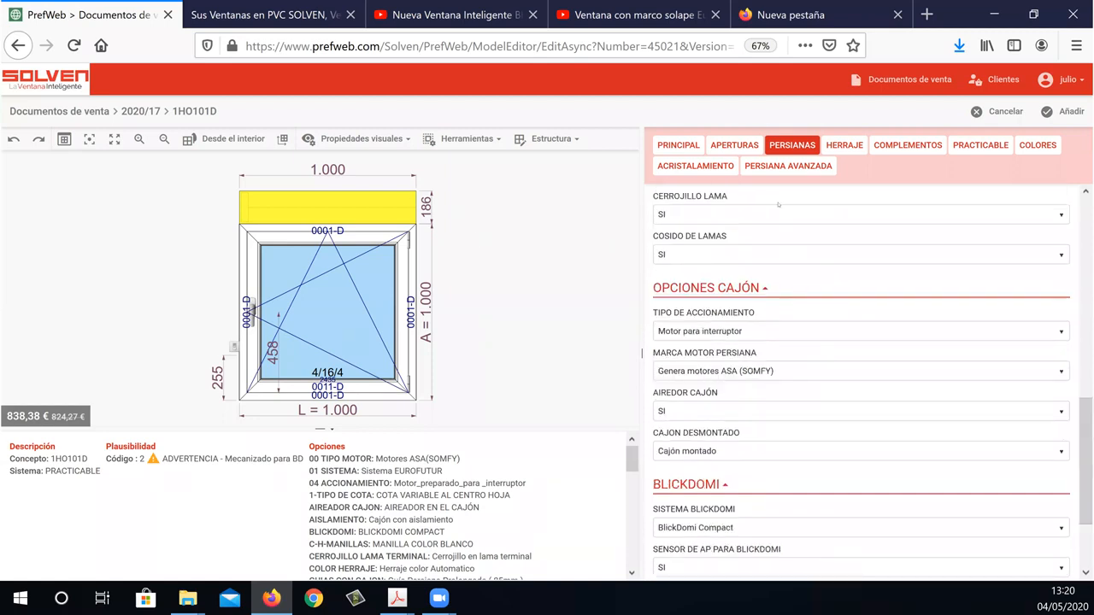
{"action": "left_click", "coordinate": [967, 148]}
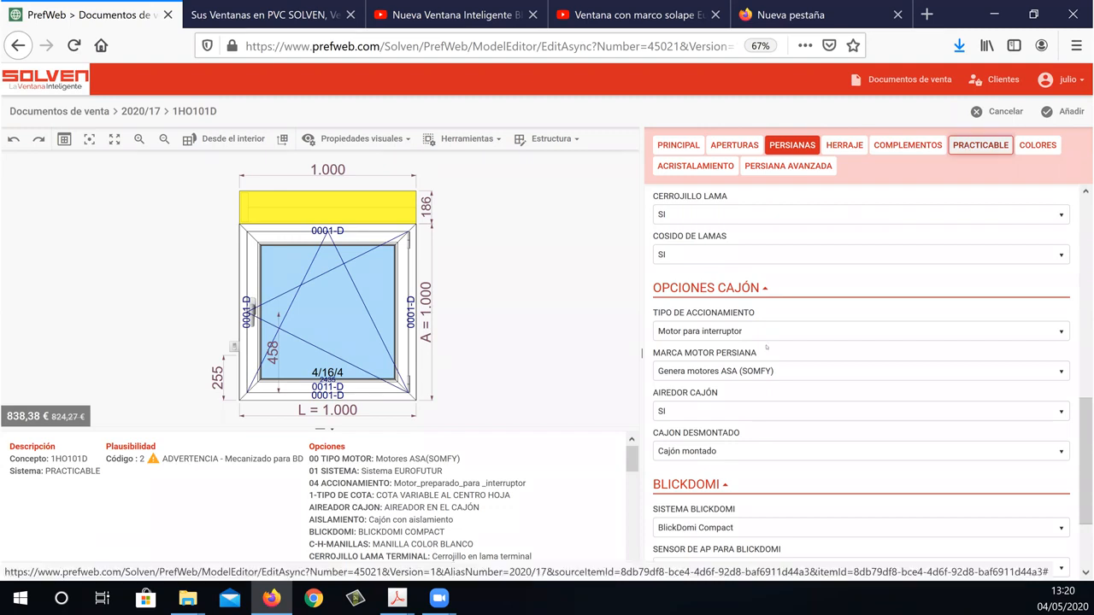
{"action": "left_click", "coordinate": [740, 324]}
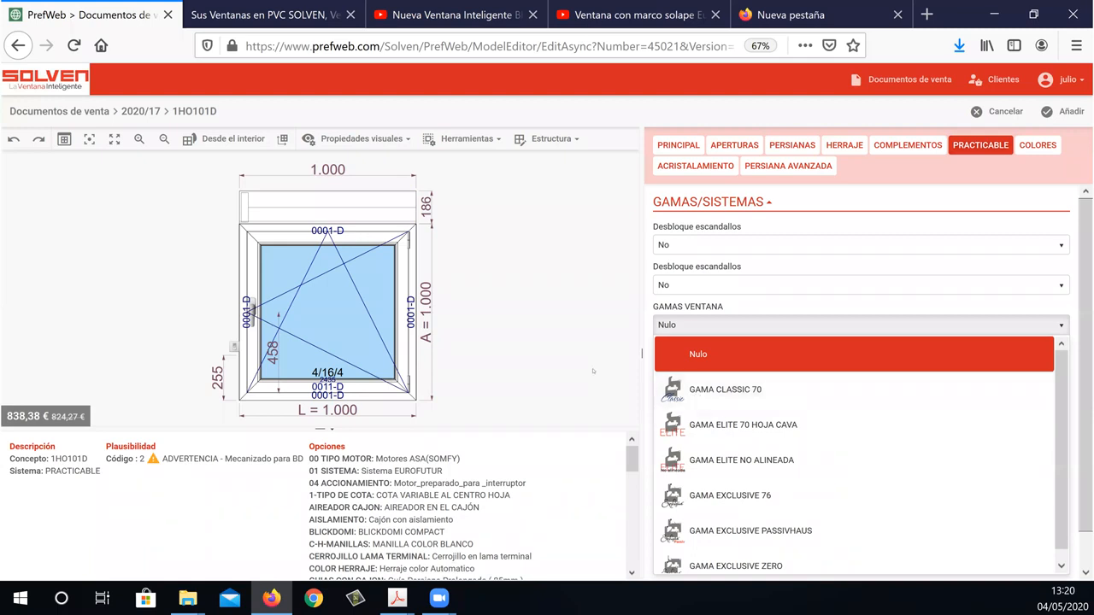
{"action": "left_click", "coordinate": [536, 363]}
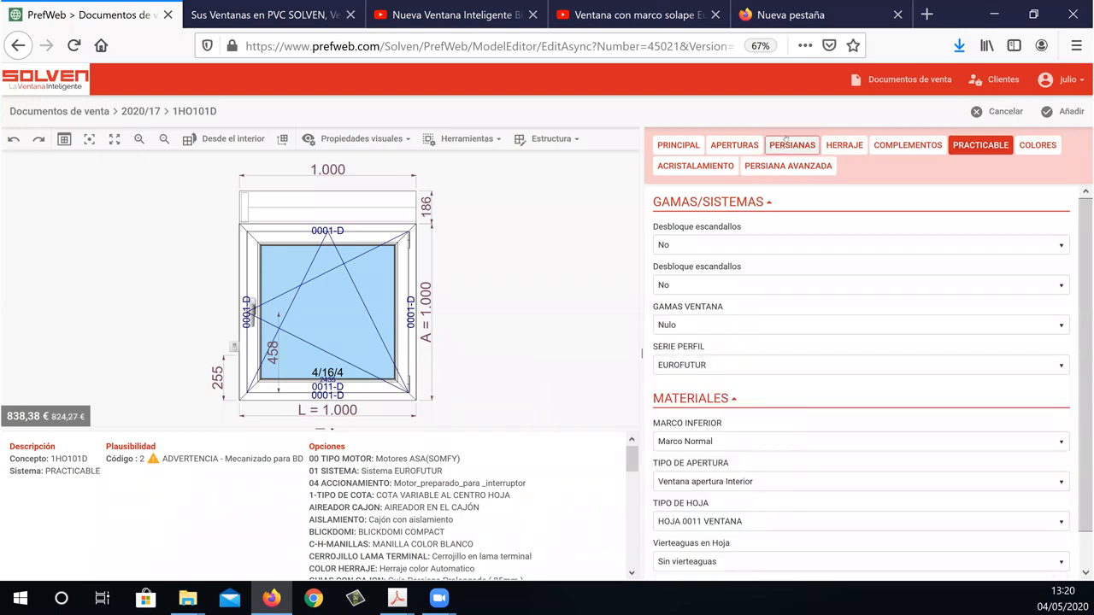
In the PERSIANAS options, set TIPO DE CAJON to CAJÓN NACIONAL "GIMENEZ GANGA".
{"action": "left_click", "coordinate": [791, 146]}
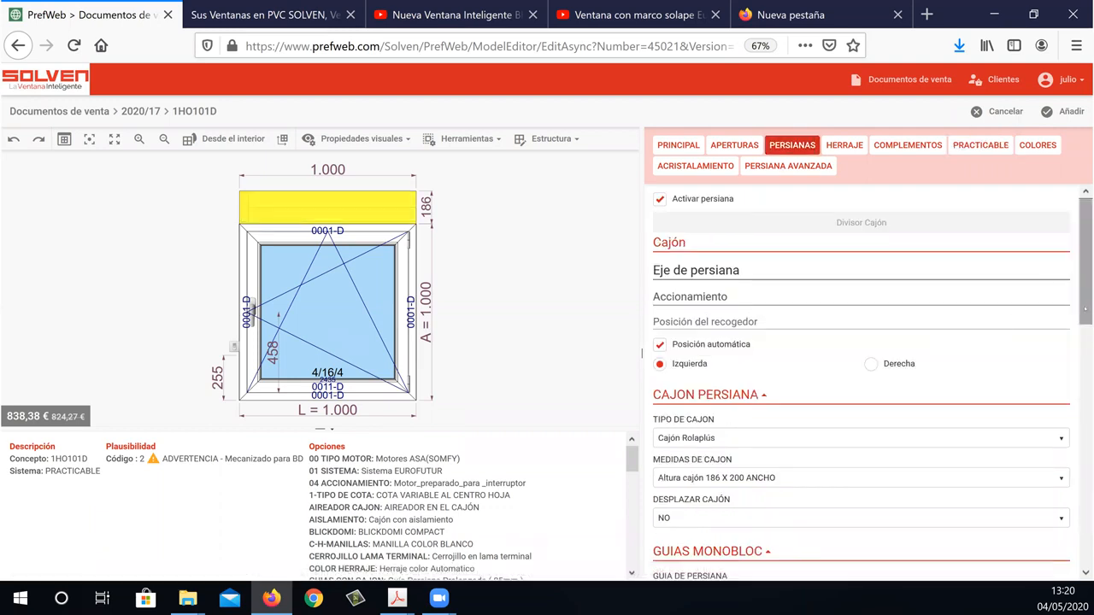
{"action": "scroll", "coordinate": [1085, 310], "scroll_direction": "down", "scroll_amount": 4}
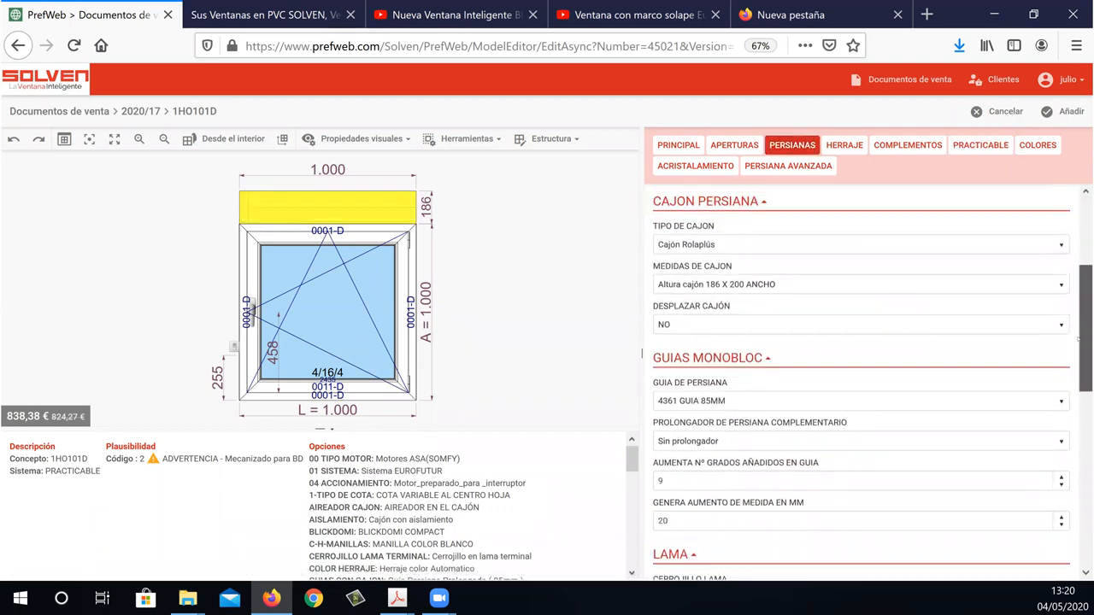
{"action": "left_click", "coordinate": [801, 253]}
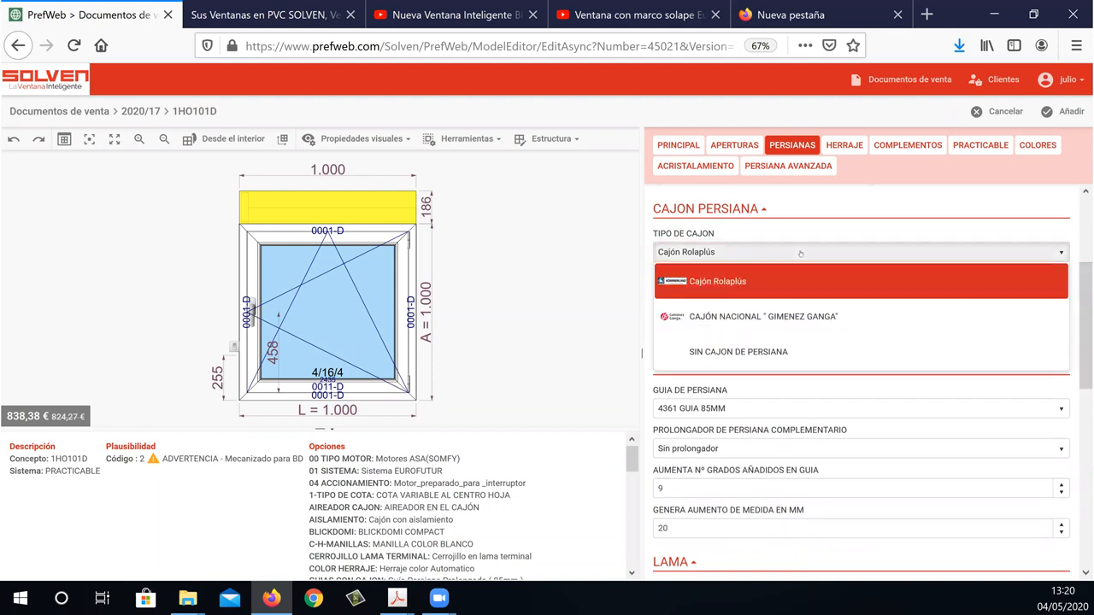
{"action": "left_click", "coordinate": [763, 316]}
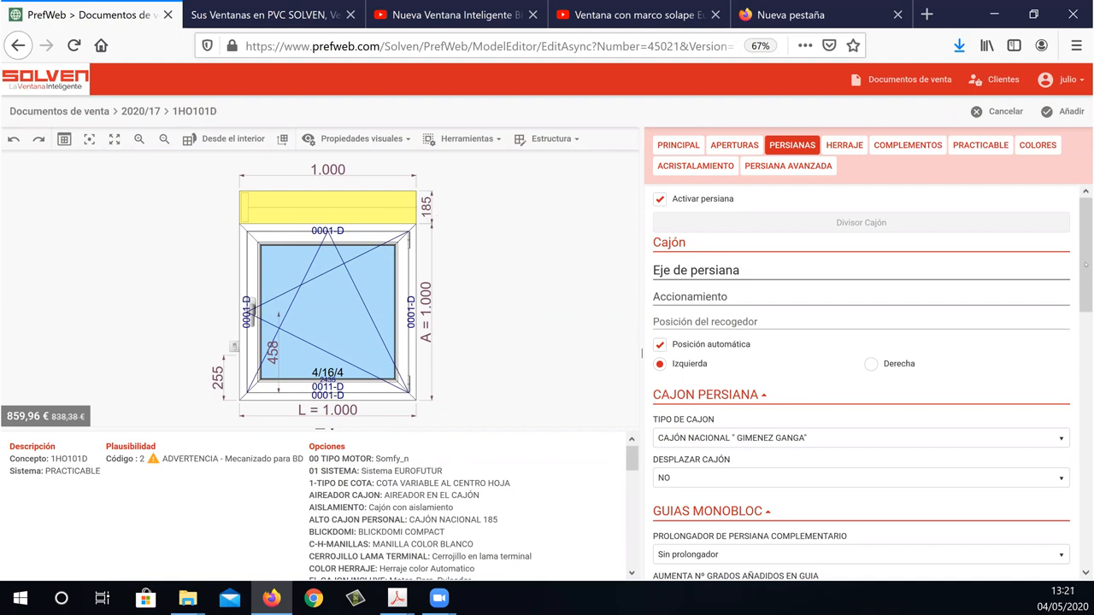
{"action": "scroll", "coordinate": [819, 290], "scroll_direction": "down", "scroll_amount": 4}
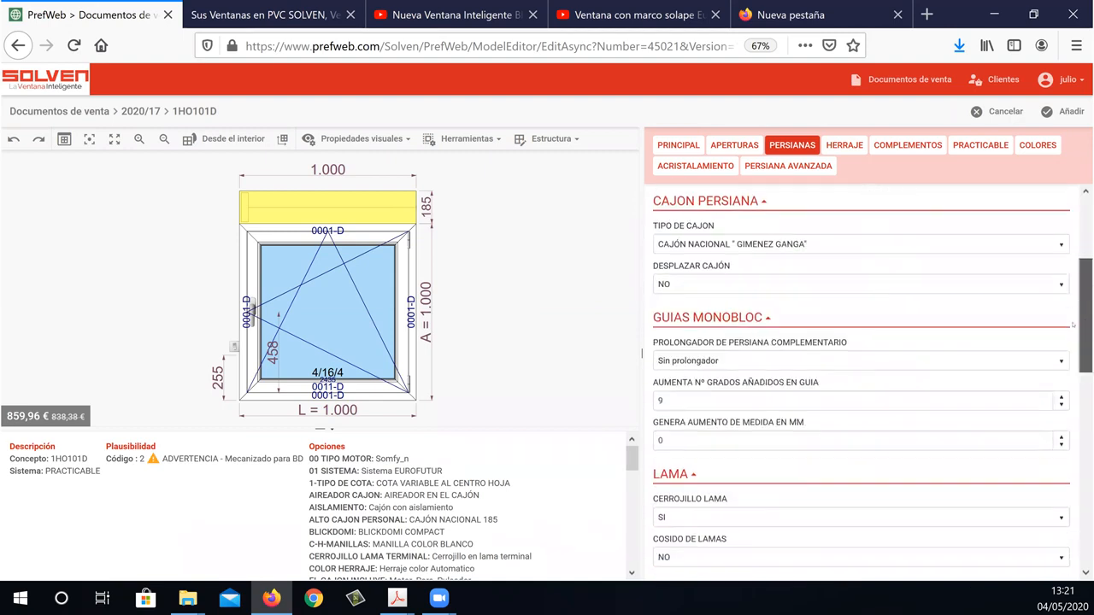
Set DESPLAZAR CAJÓN to SI and view the PROLONGADOR DE PERSIANA COMPLEMENTARIO choices without choosing one.
{"action": "left_click", "coordinate": [819, 291]}
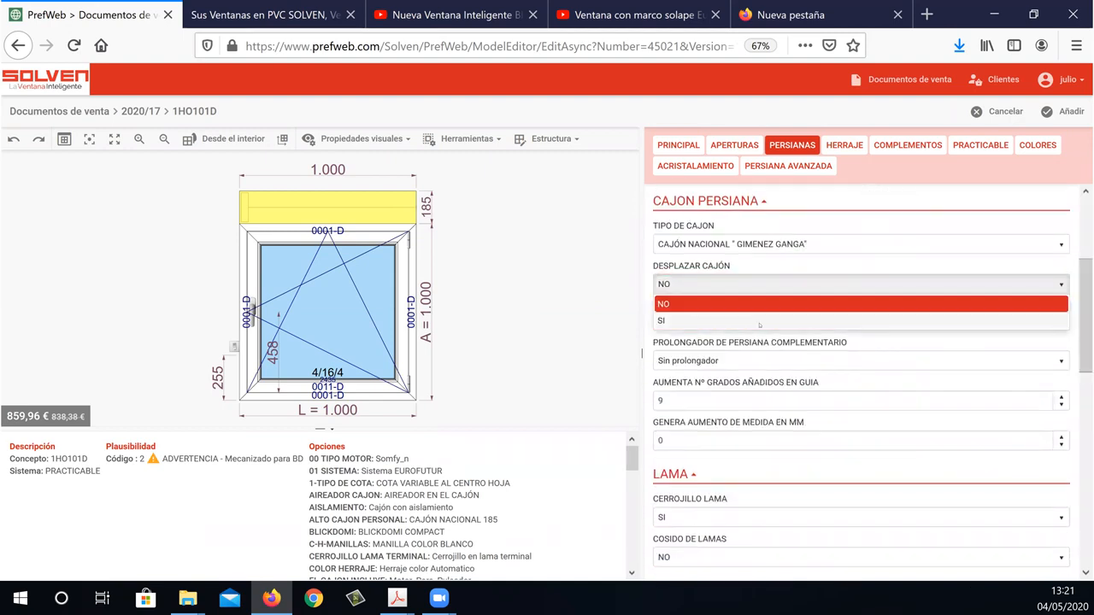
{"action": "left_click", "coordinate": [744, 316]}
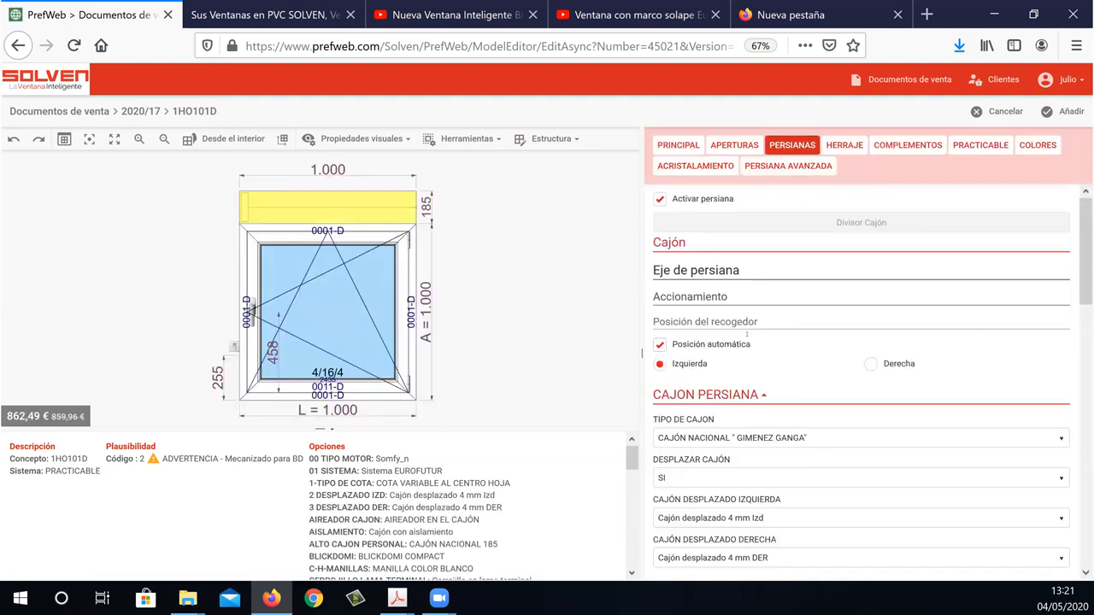
{"action": "left_click_drag", "start_coordinate": [1084, 269], "coordinate": [1077, 315]}
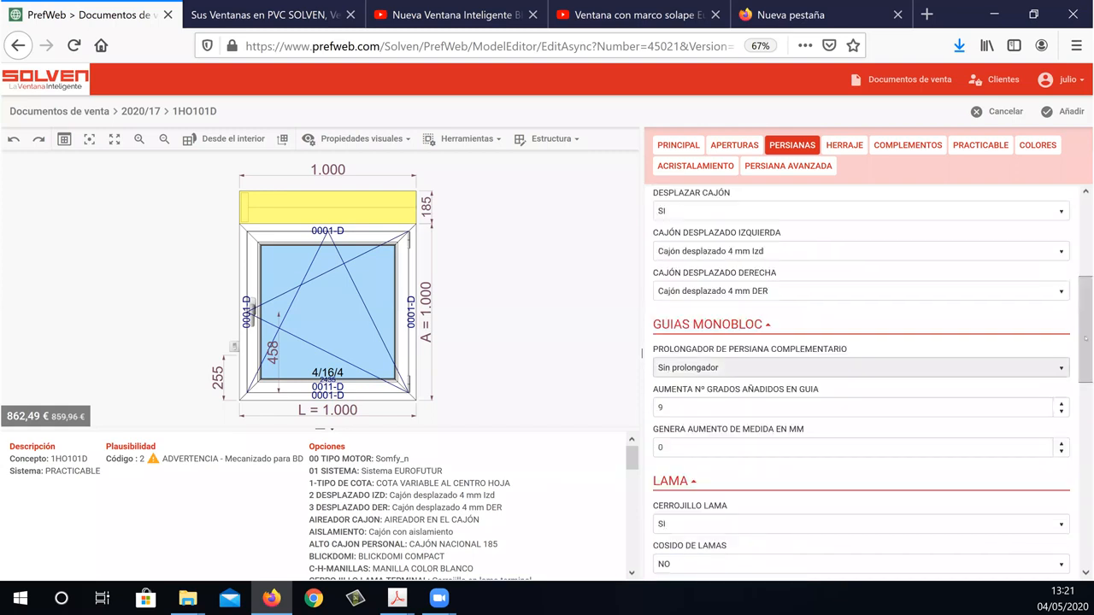
{"action": "left_click_drag", "start_coordinate": [1086, 329], "coordinate": [1085, 351]}
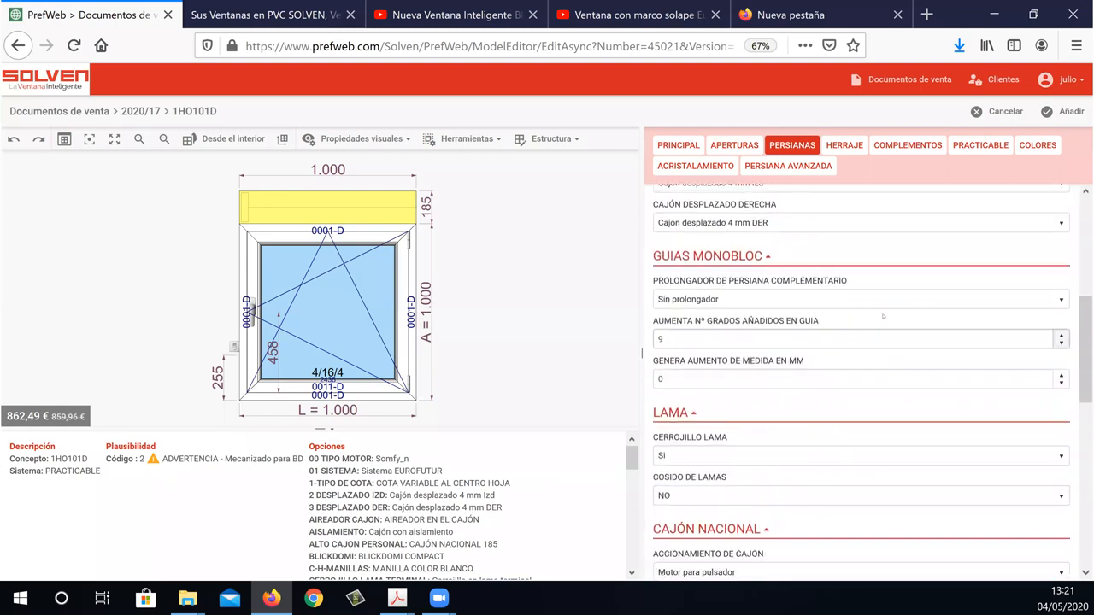
{"action": "left_click", "coordinate": [773, 301]}
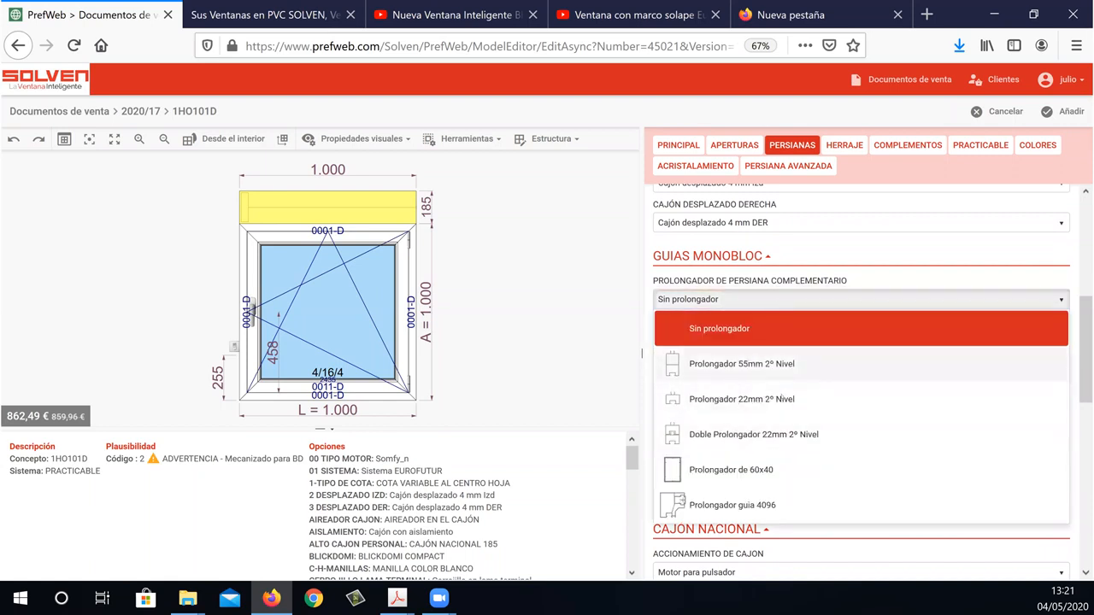
{"action": "left_click", "coordinate": [588, 329]}
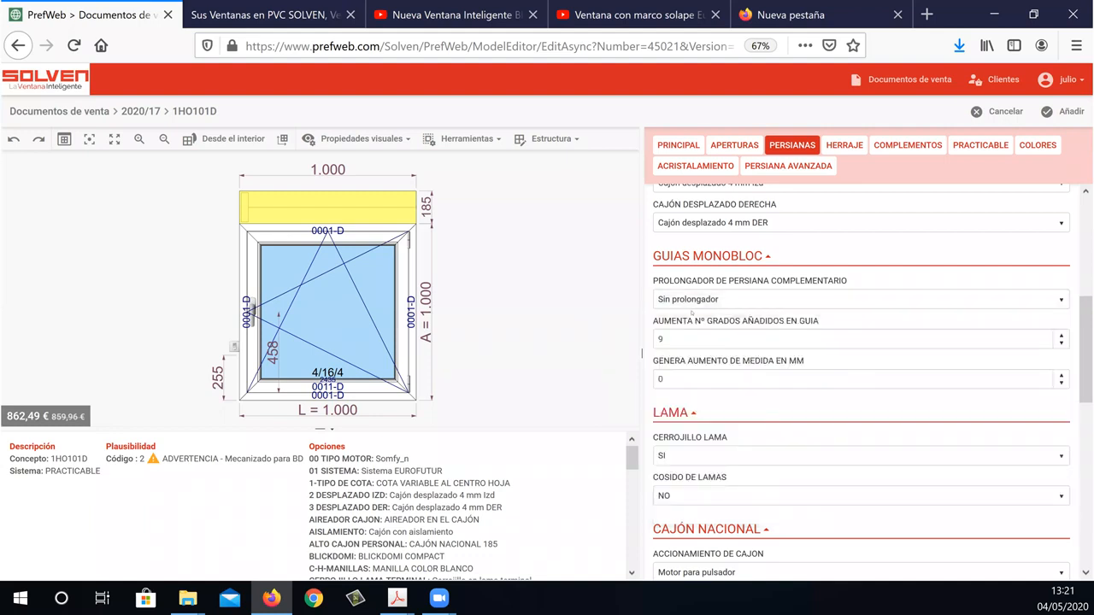
Try to set GENERA AUMENTO DE MEDIDA EN MM to 20 for the GUIAS MONOBLOC and apply it.
{"action": "left_click", "coordinate": [699, 341]}
{"action": "left_click", "coordinate": [749, 385]}
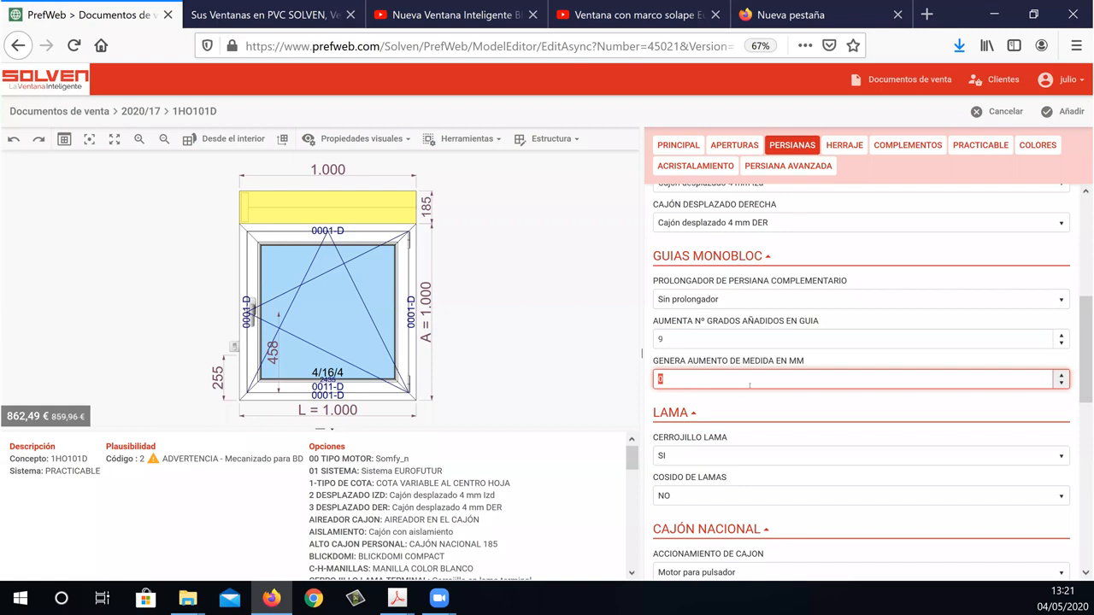
{"action": "type", "text": "20"}
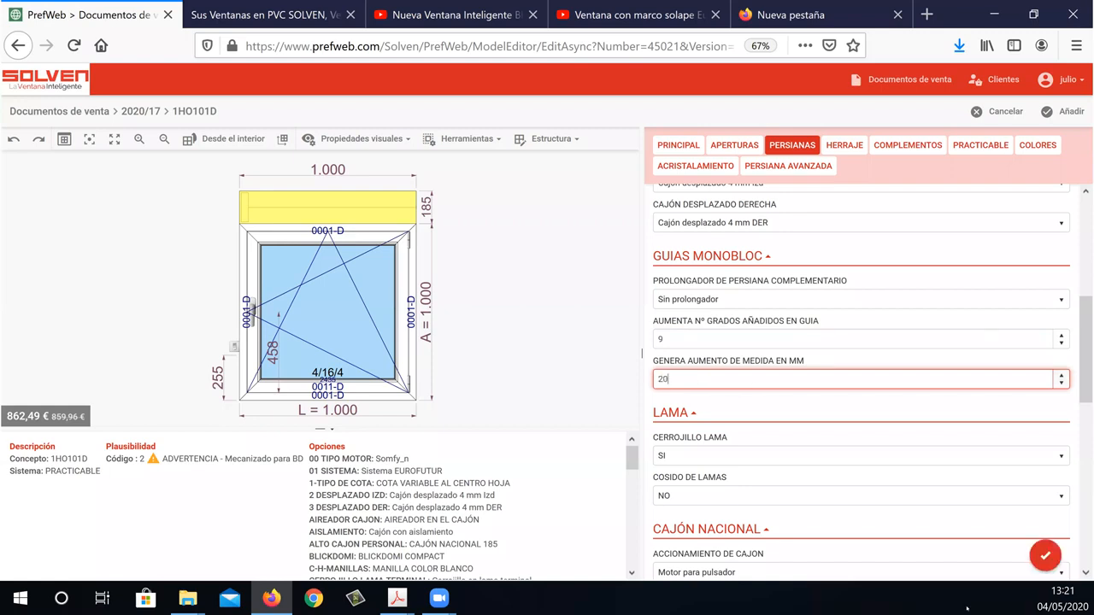
{"action": "left_click", "coordinate": [1045, 557]}
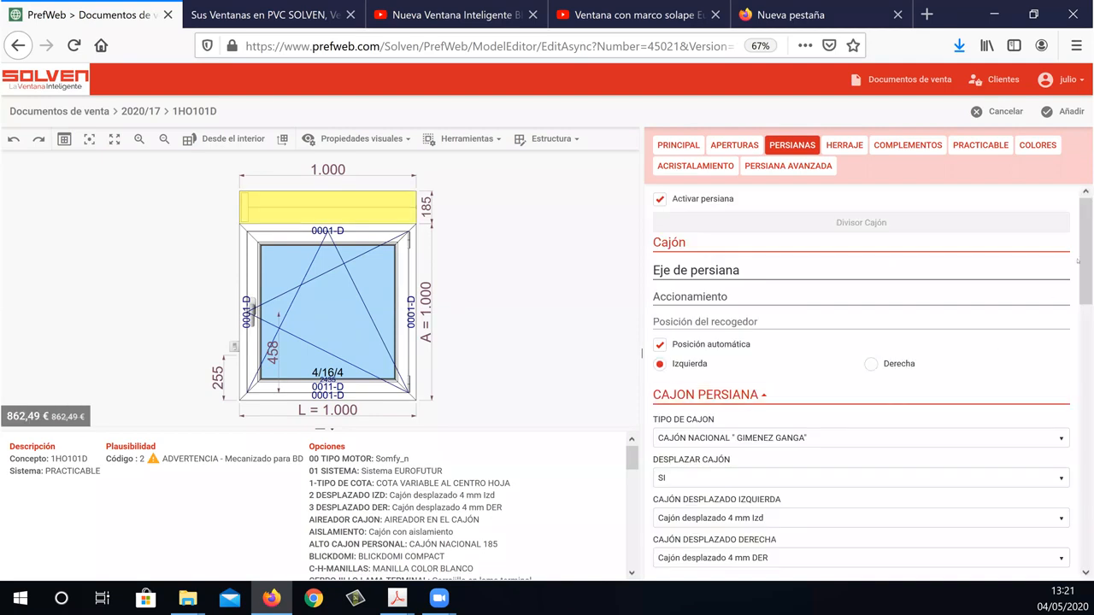
Check the MEDIDAS DE CAJON PERSONAL sizes, then set MODELO DE CAJON to Cajón Recto and apply it.
{"action": "scroll", "coordinate": [1072, 353], "scroll_direction": "down", "scroll_amount": 3}
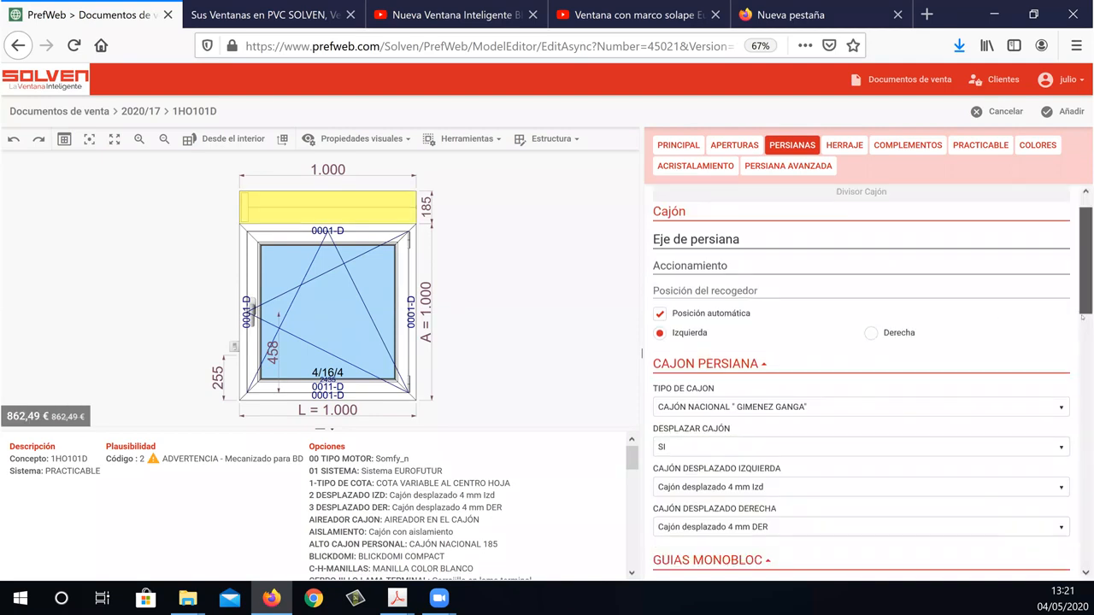
{"action": "scroll", "coordinate": [1072, 354], "scroll_direction": "down", "scroll_amount": 10}
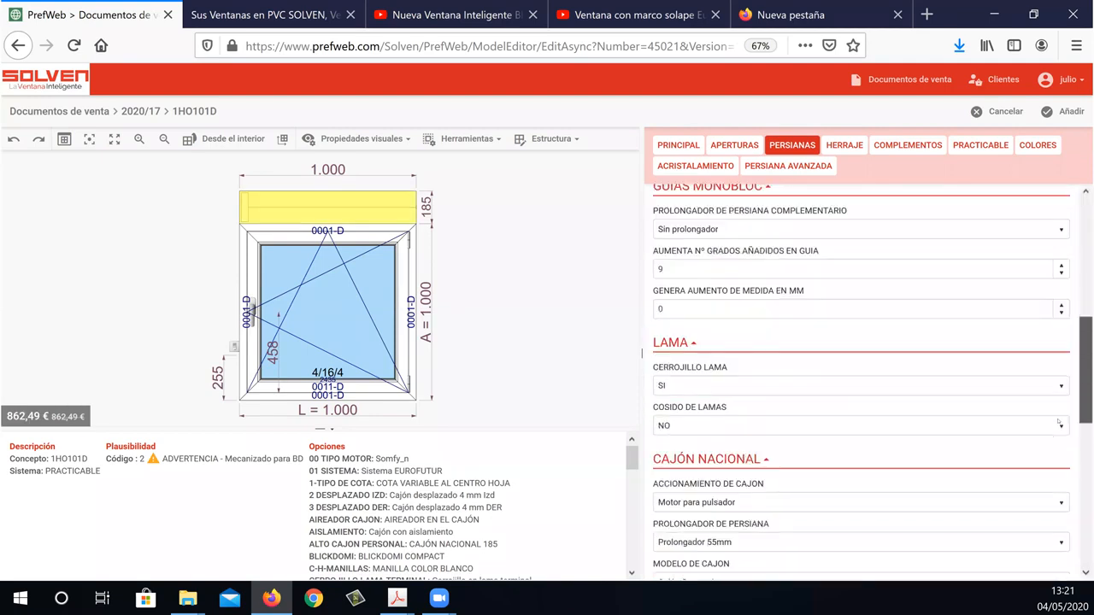
{"action": "scroll", "coordinate": [1052, 451], "scroll_direction": "down", "scroll_amount": 4}
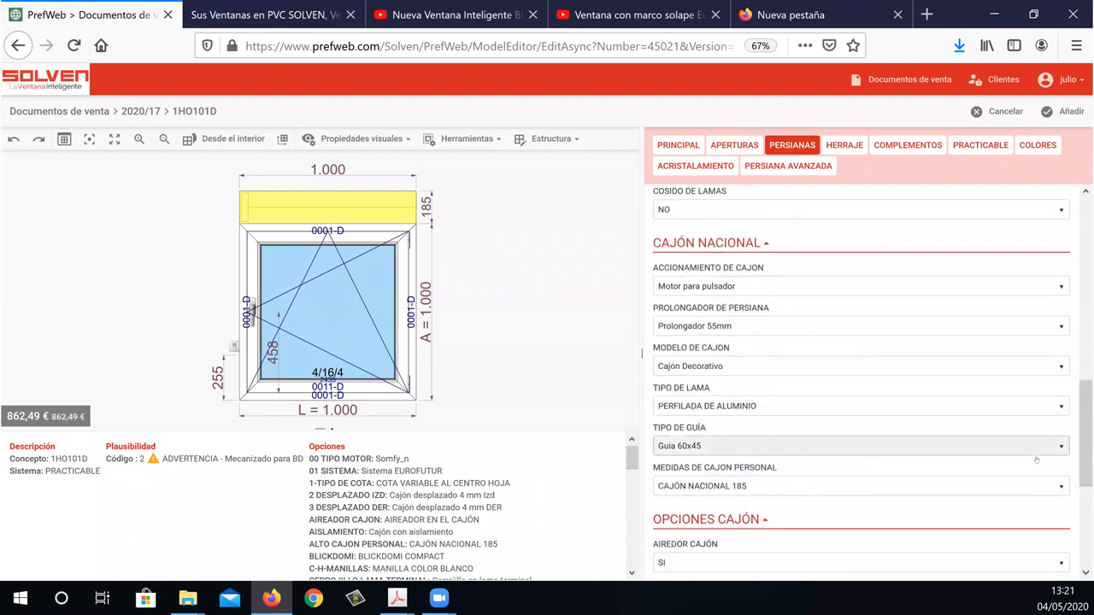
{"action": "left_click", "coordinate": [782, 488]}
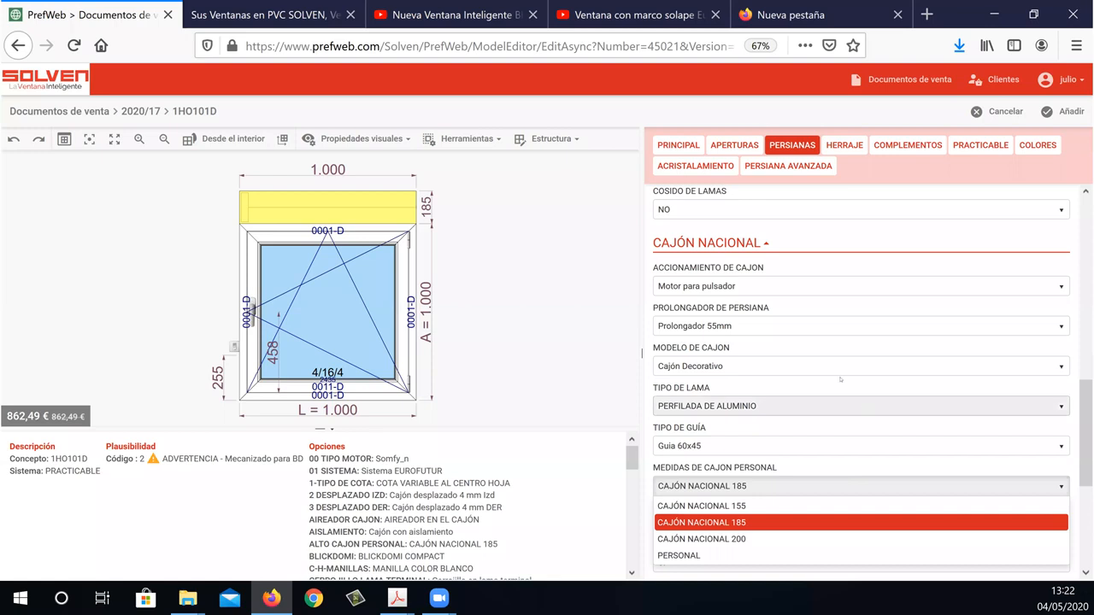
{"action": "left_click", "coordinate": [721, 368]}
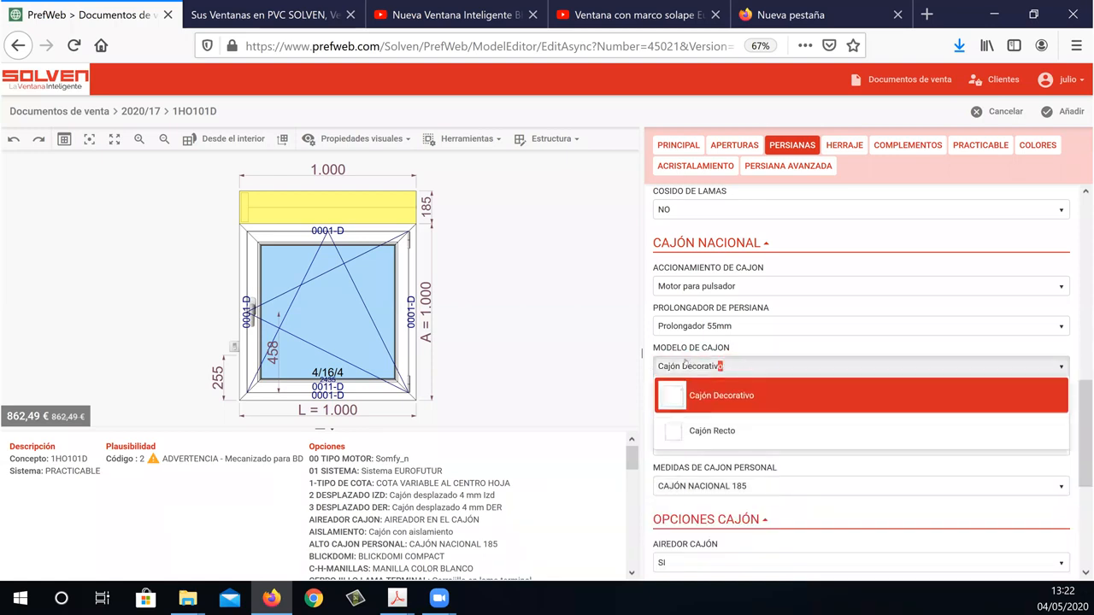
{"action": "left_click", "coordinate": [731, 433]}
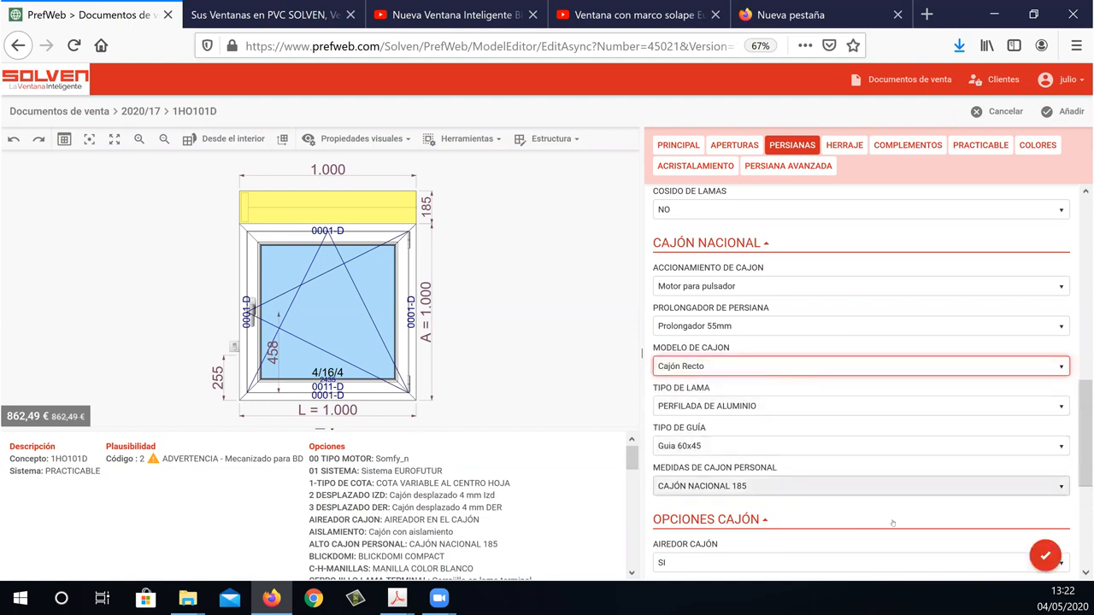
{"action": "left_click", "coordinate": [1048, 558]}
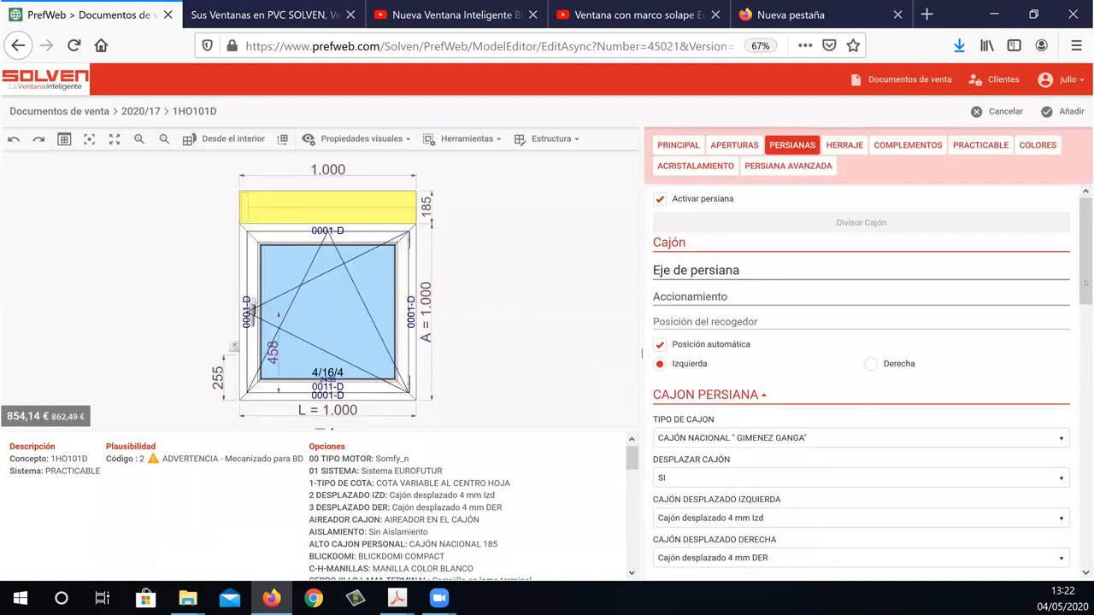
Consult the decorative and straight Cajón Nacional models in the 6-PERSIANAS PDF and return to PrefWeb in Firefox.
{"action": "left_click_drag", "start_coordinate": [1086, 275], "coordinate": [1070, 474]}
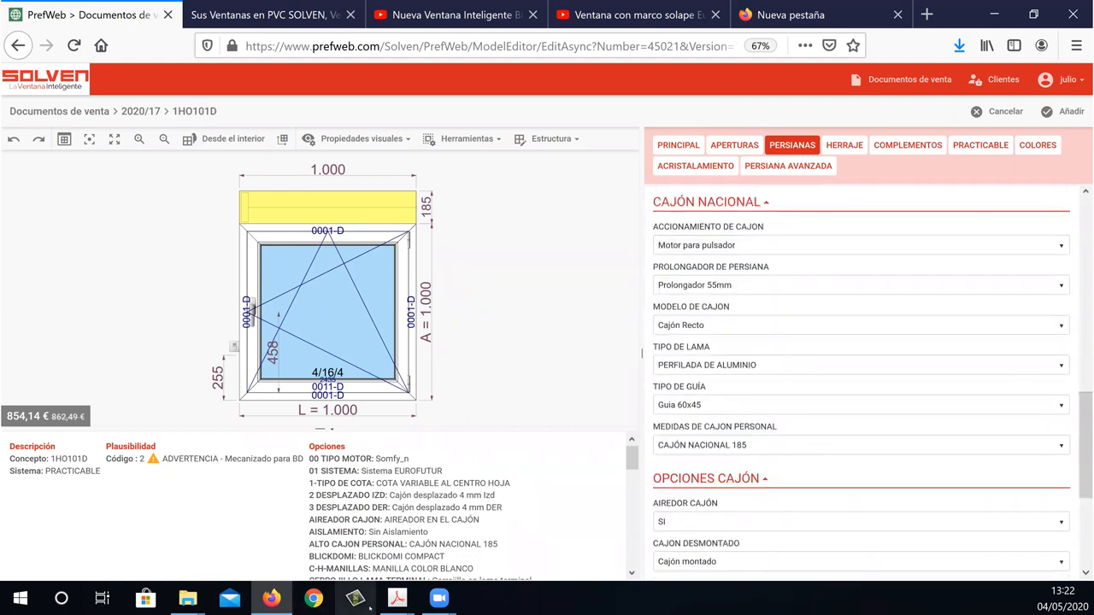
{"action": "mouse_move", "coordinate": [393, 605]}
{"action": "left_click", "coordinate": [440, 539]}
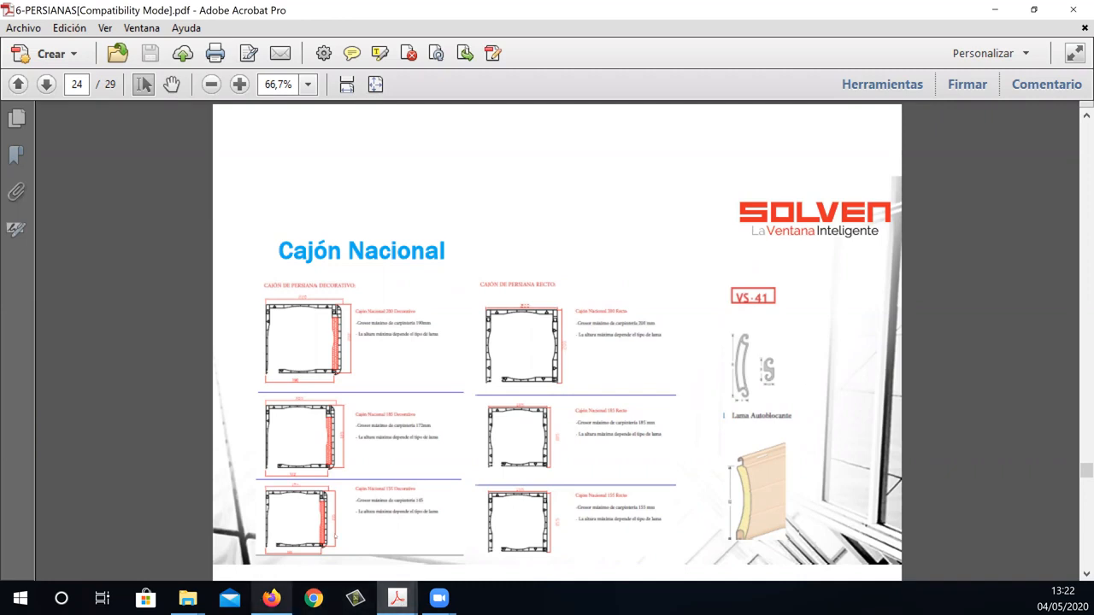
{"action": "left_click", "coordinate": [271, 599]}
Try AUTOBLOCANTE RAL as the TIPO DE LAMA of the Cajón Nacional, then set it back to PERFILADA DE ALUMINIO.
{"action": "left_click_drag", "start_coordinate": [1086, 419], "coordinate": [1083, 338]}
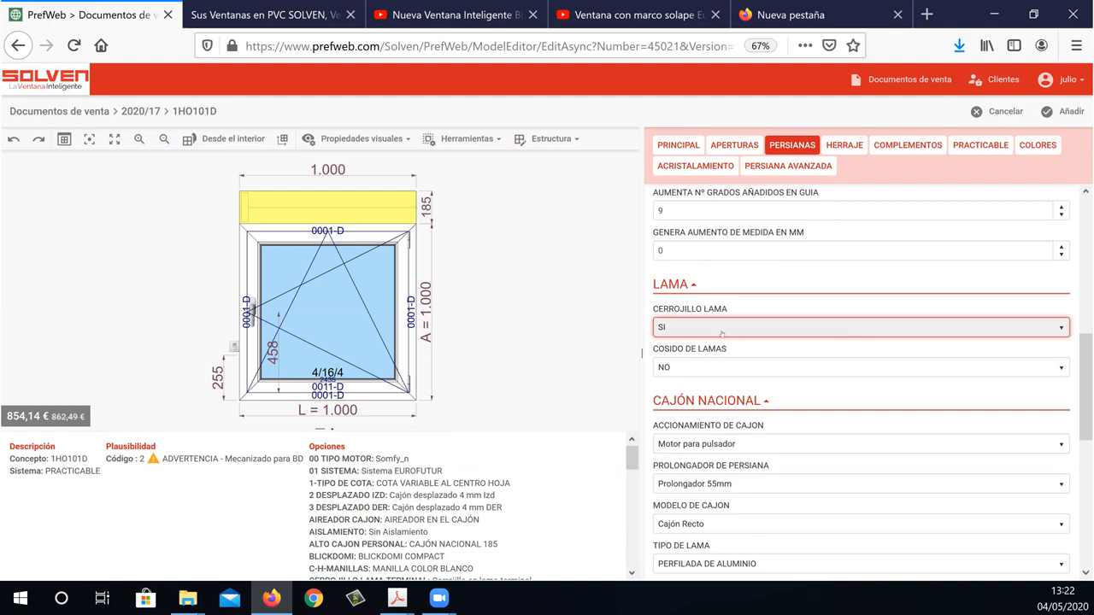
{"action": "left_click", "coordinate": [844, 329]}
{"action": "left_click_drag", "start_coordinate": [1085, 383], "coordinate": [1084, 408]}
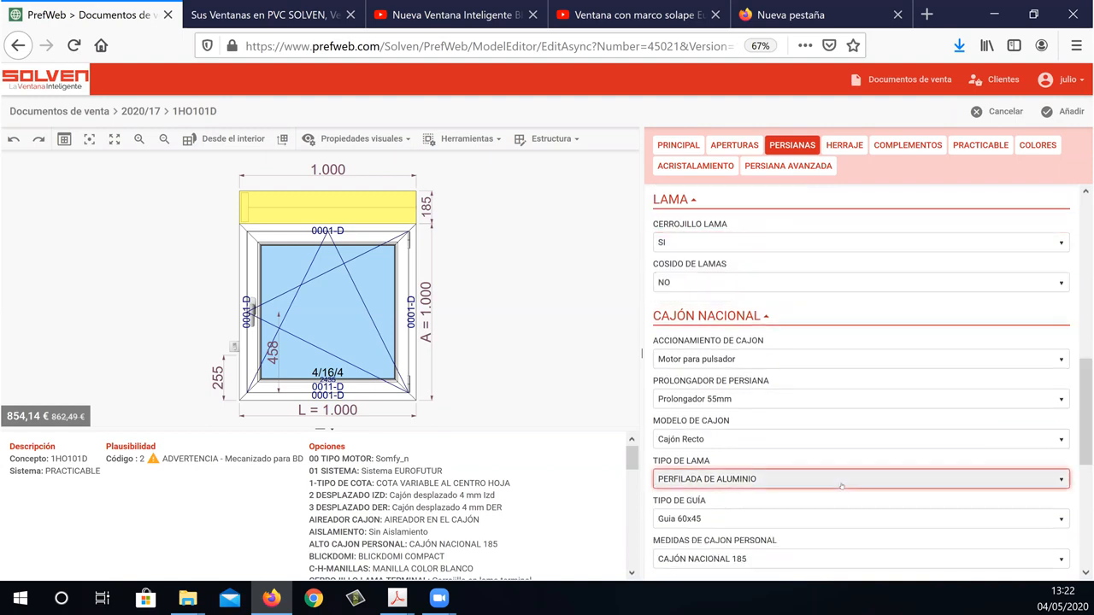
{"action": "left_click", "coordinate": [843, 484]}
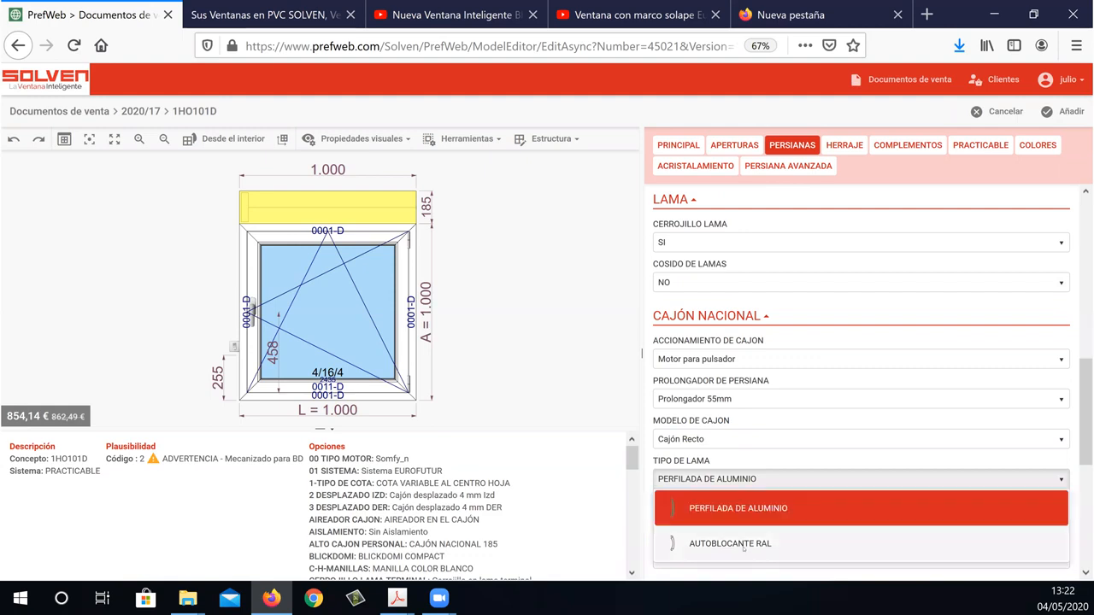
{"action": "left_click", "coordinate": [744, 544]}
{"action": "left_click", "coordinate": [862, 477]}
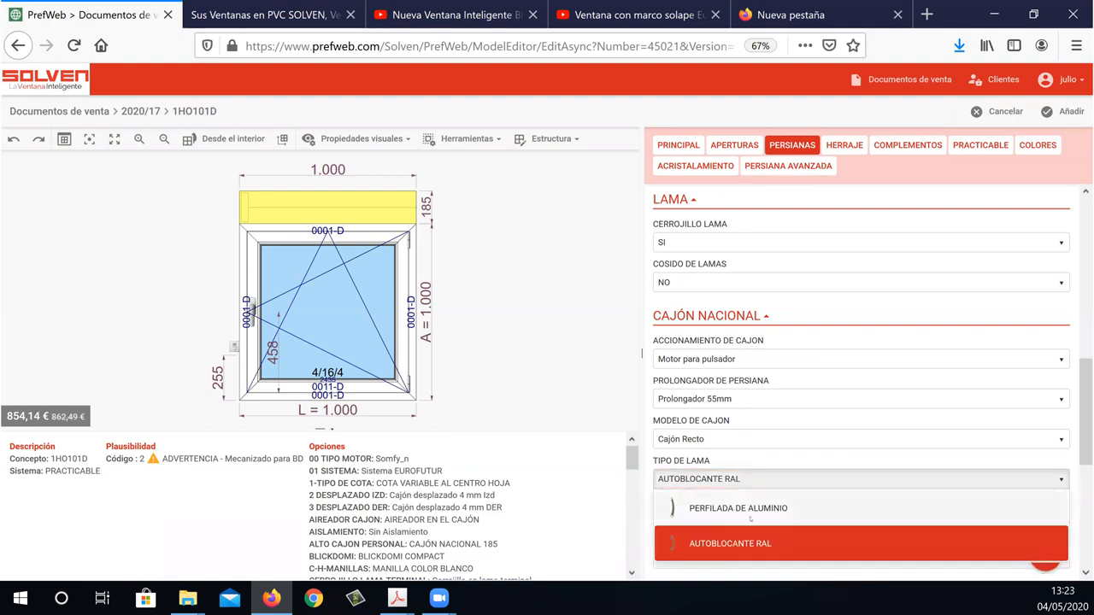
{"action": "left_click", "coordinate": [957, 503]}
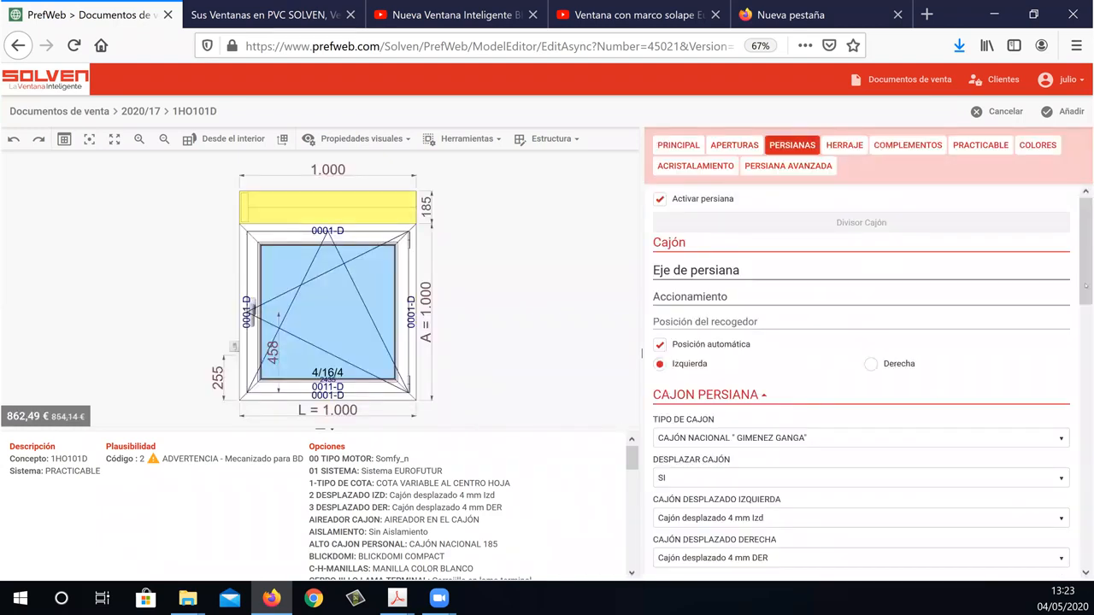
Review the OPCIONES CAJÓN, BLICKDOMI and AISLAMIENTO settings of the shutter box.
{"action": "left_click_drag", "start_coordinate": [1085, 245], "coordinate": [1083, 521]}
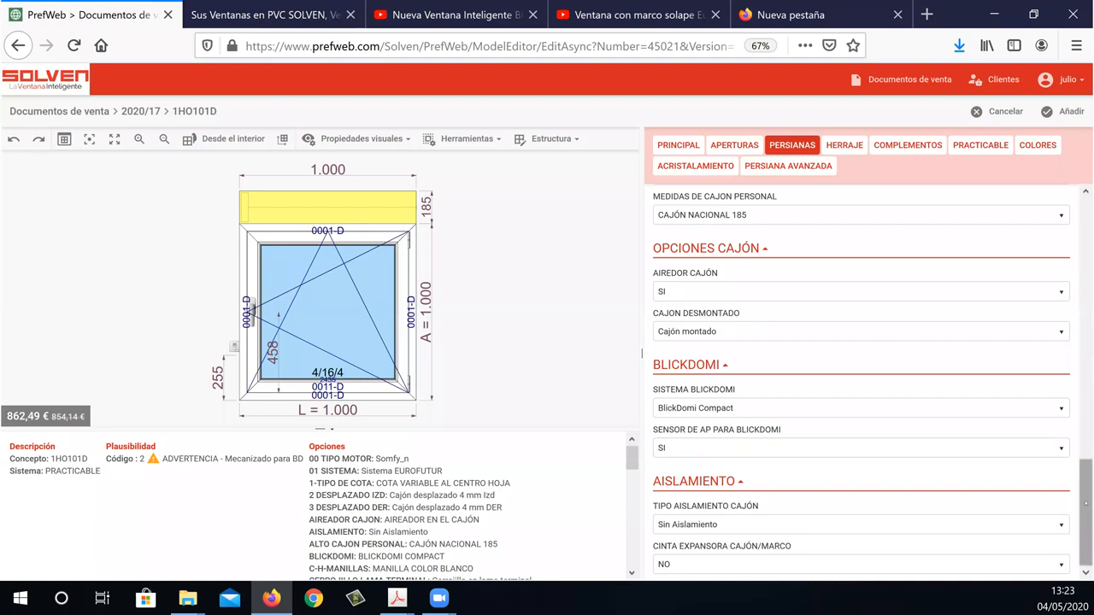
{"action": "scroll", "coordinate": [1085, 504], "scroll_direction": "up", "scroll_amount": 3}
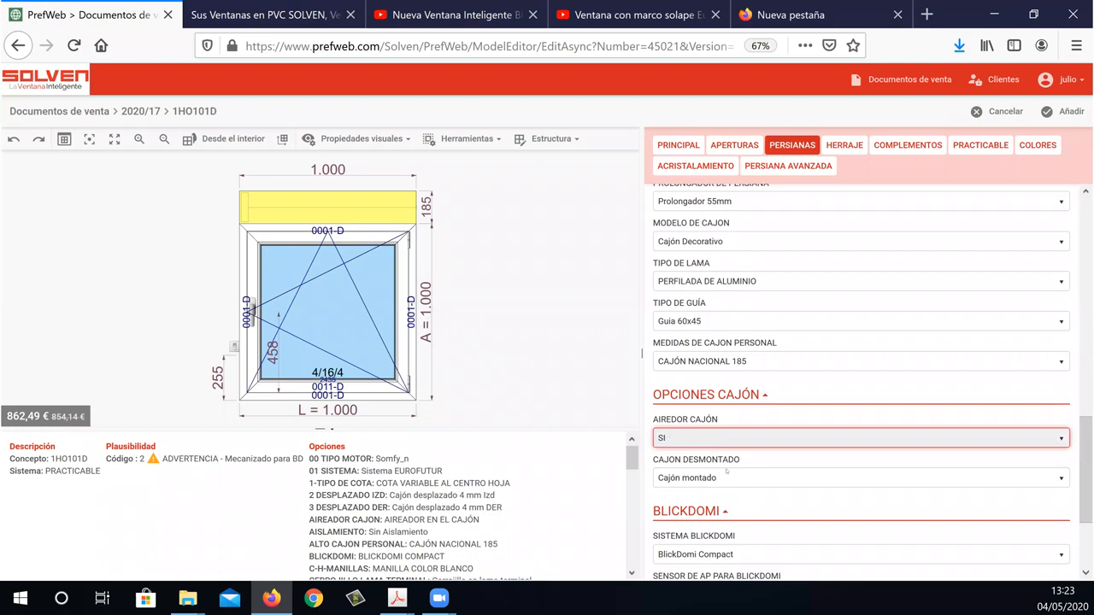
{"action": "left_click", "coordinate": [934, 439]}
{"action": "left_click_drag", "start_coordinate": [1082, 463], "coordinate": [1083, 443]}
{"action": "left_click", "coordinate": [1078, 450]}
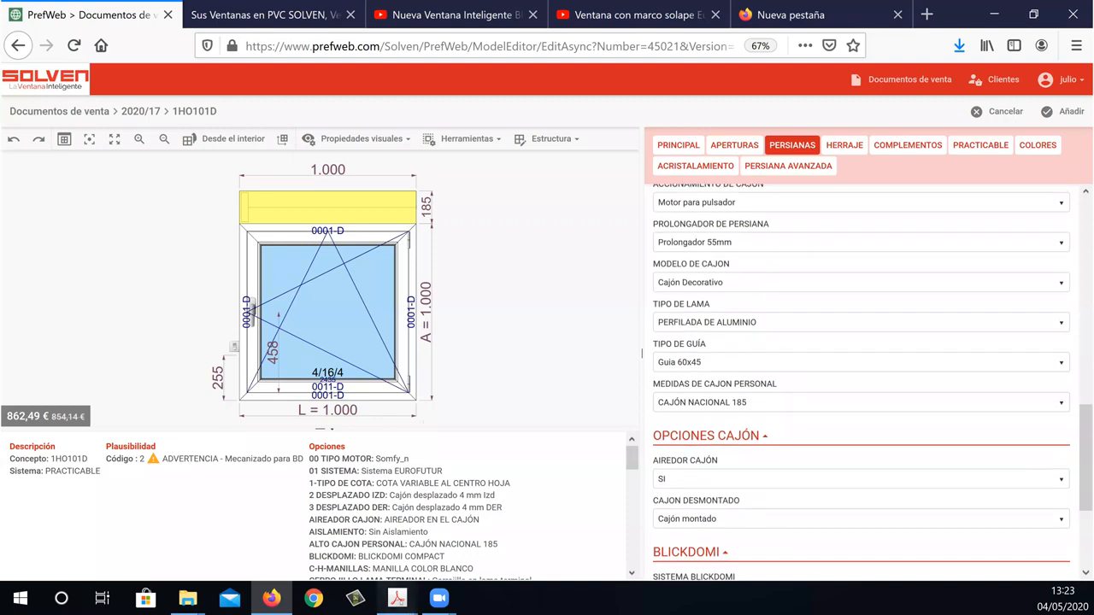
Consult the Cajón Nacional shutter guides on page 25 of the 6-PERSIANAS PDF and return to PrefWeb in Firefox.
{"action": "mouse_move", "coordinate": [397, 599]}
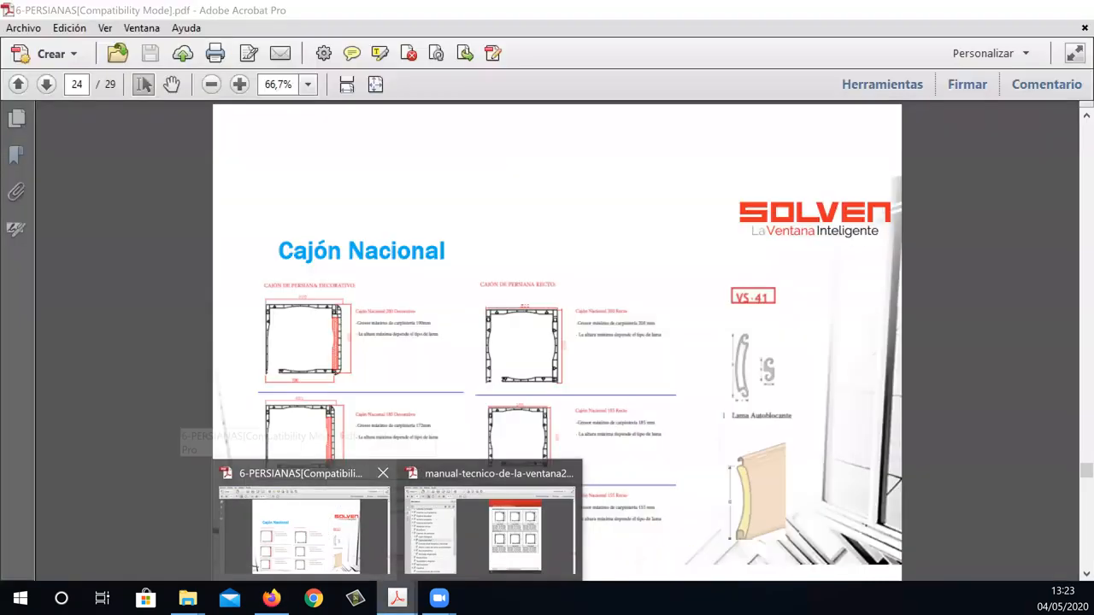
{"action": "left_click", "coordinate": [328, 536]}
{"action": "left_click", "coordinate": [47, 84]}
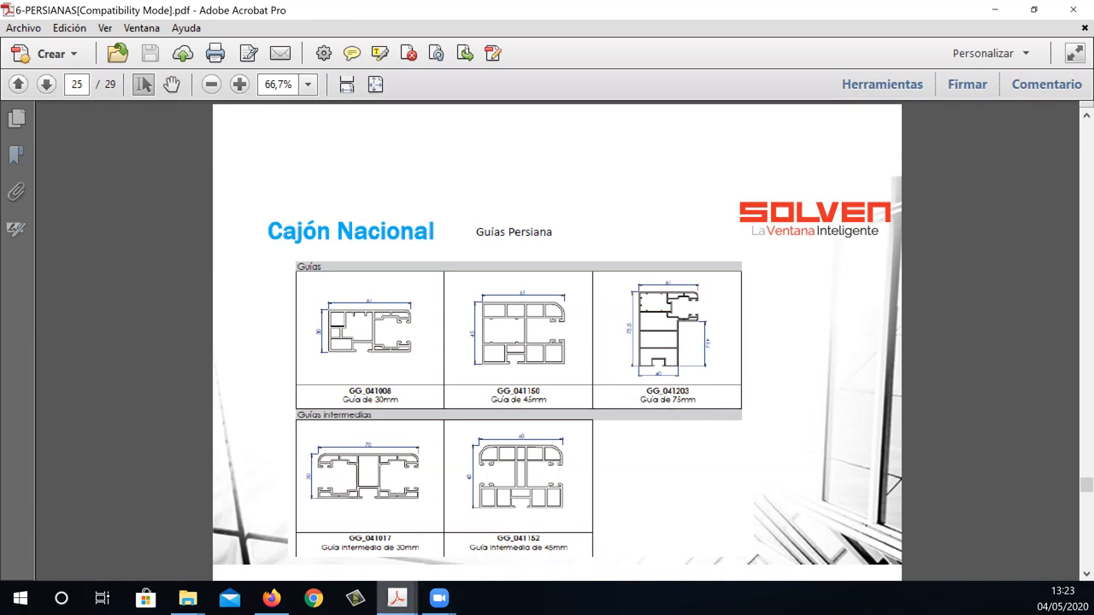
{"action": "left_click", "coordinate": [272, 598]}
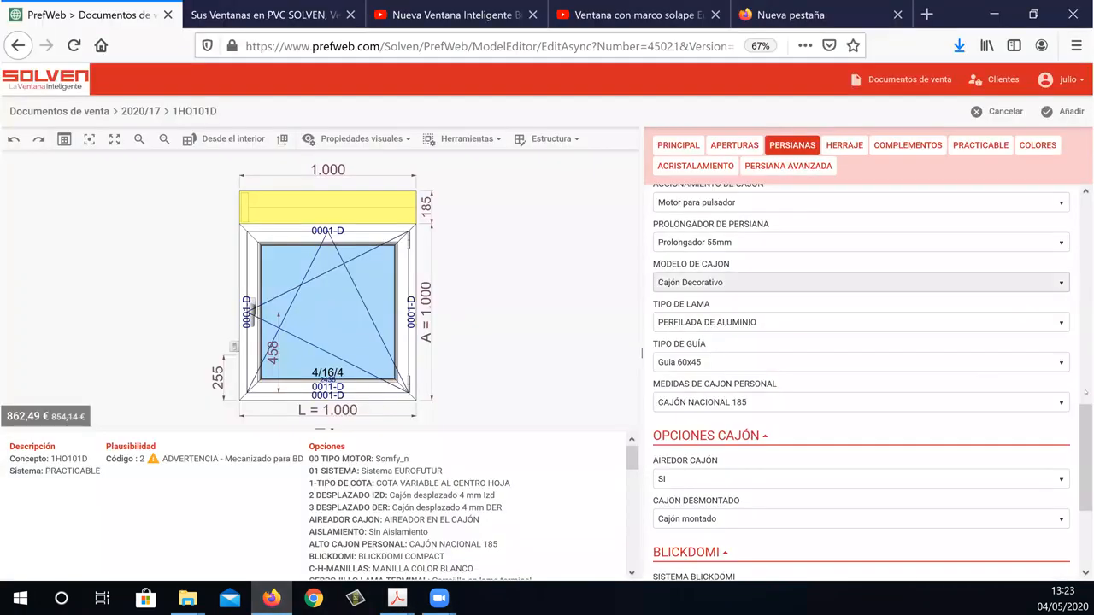
Set the TIPO DE GUÍA of the Cajón Nacional to Guía 60x75.5.
{"action": "scroll", "coordinate": [1085, 453], "scroll_direction": "down", "scroll_amount": 4}
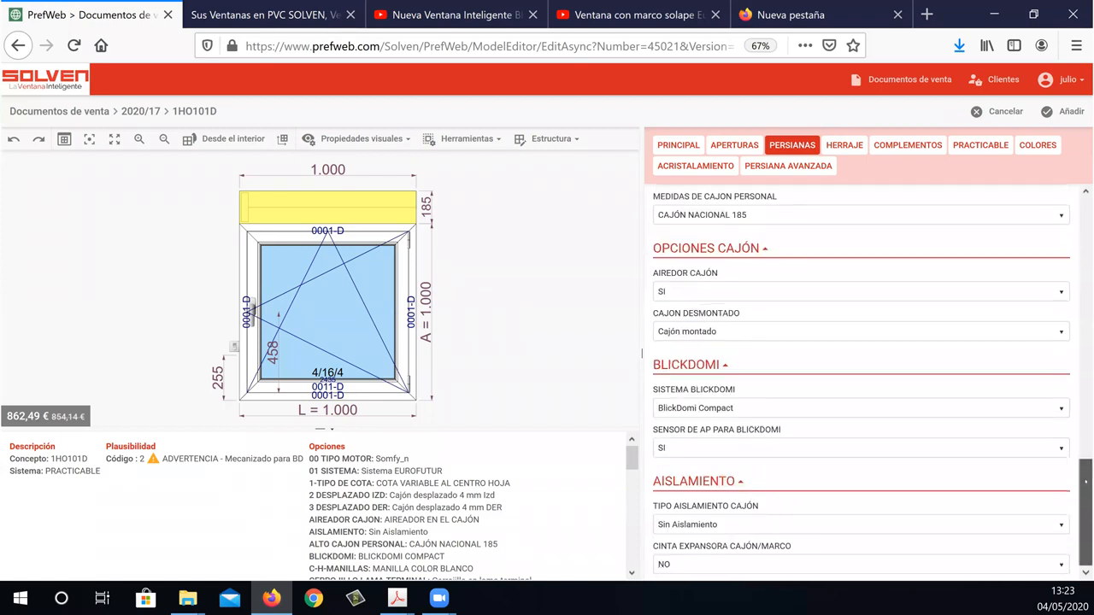
{"action": "scroll", "coordinate": [1085, 478], "scroll_direction": "up", "scroll_amount": 4}
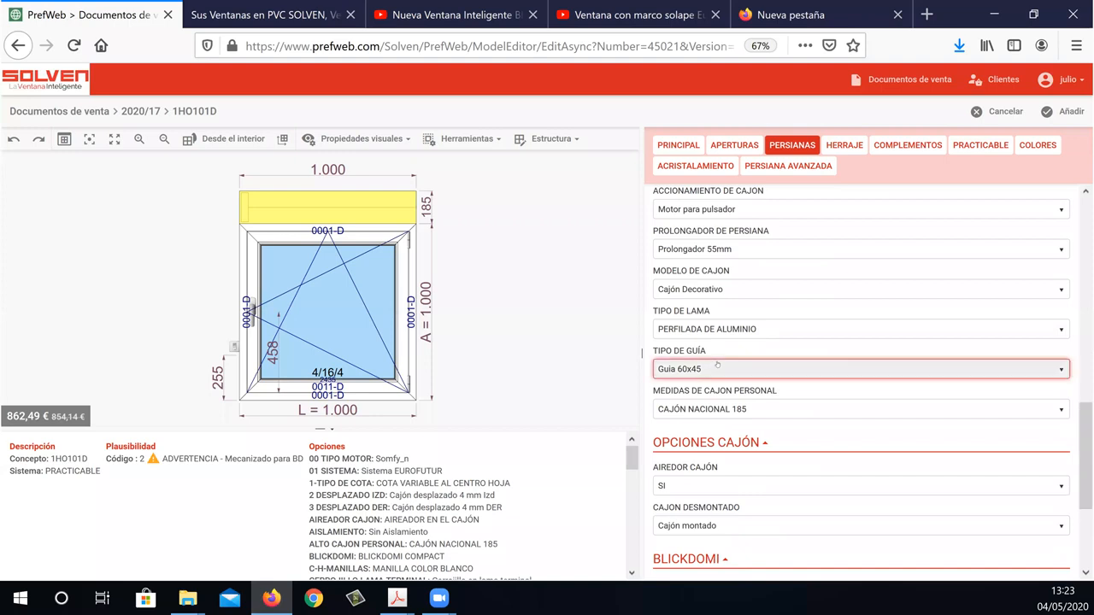
{"action": "left_click", "coordinate": [716, 368]}
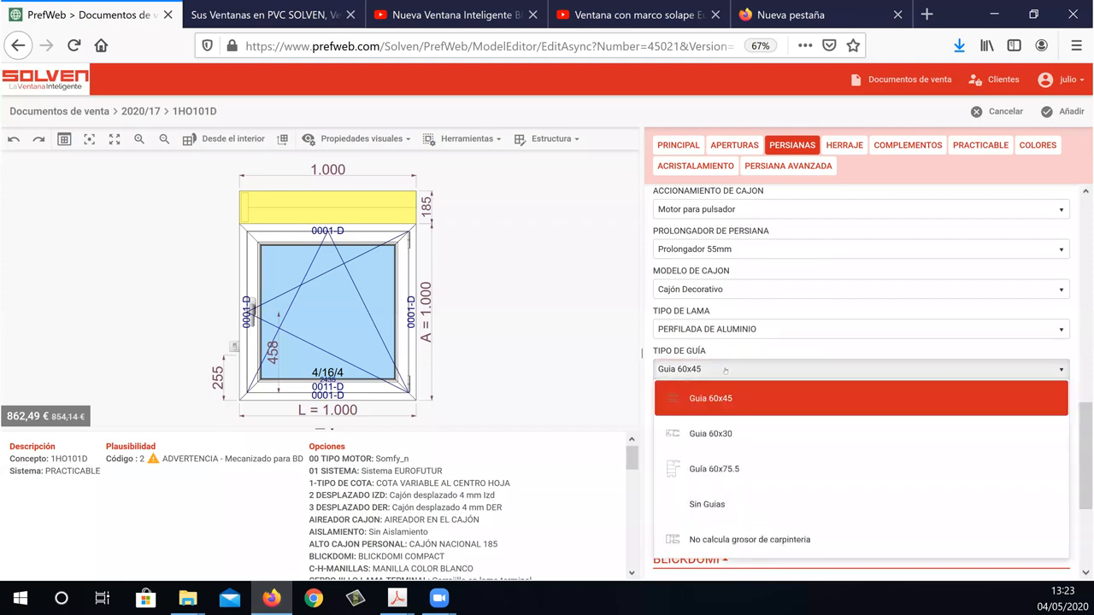
{"action": "left_click", "coordinate": [733, 470]}
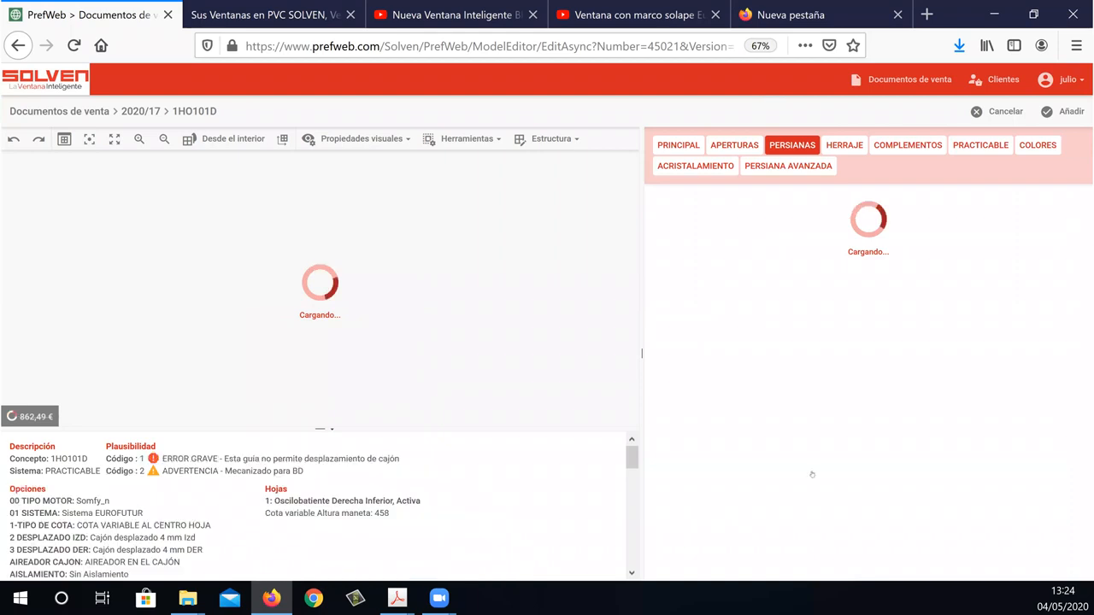
Review the ACCIONAMIENTO DE CAJON options of the Cajón Nacional and keep Motor para pulsador selected.
{"action": "left_click_drag", "start_coordinate": [1085, 265], "coordinate": [1085, 413]}
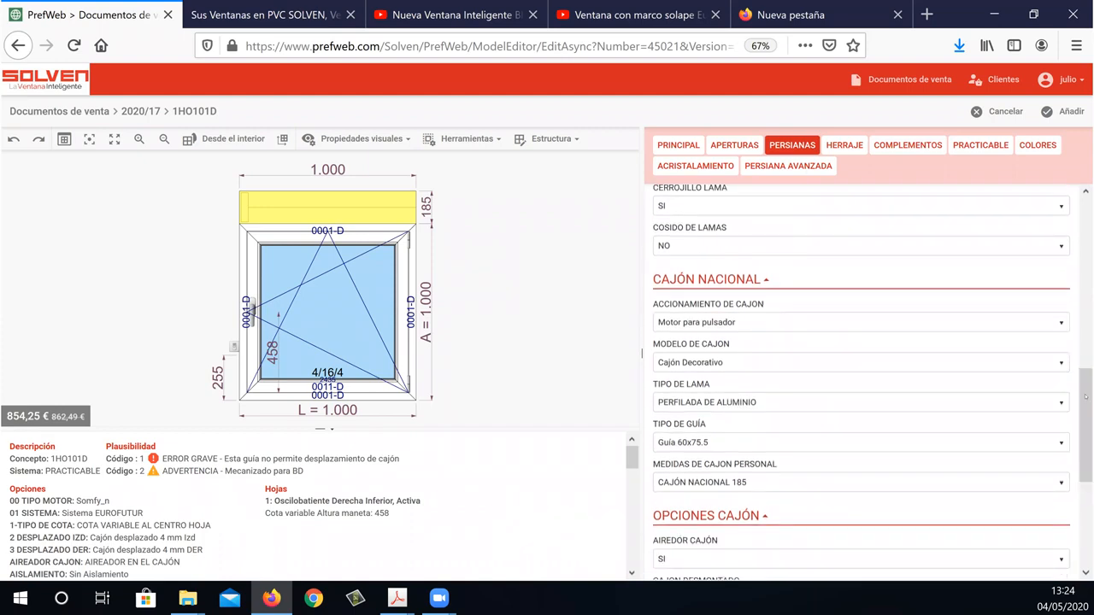
{"action": "left_click", "coordinate": [740, 324]}
{"action": "left_click", "coordinate": [740, 323]}
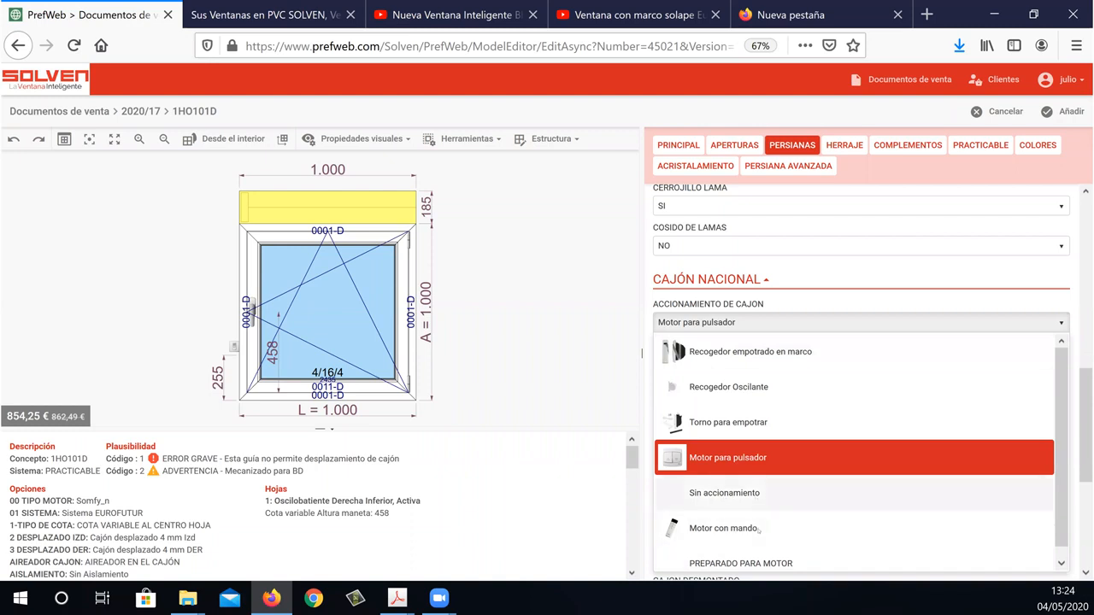
{"action": "left_click", "coordinate": [762, 457]}
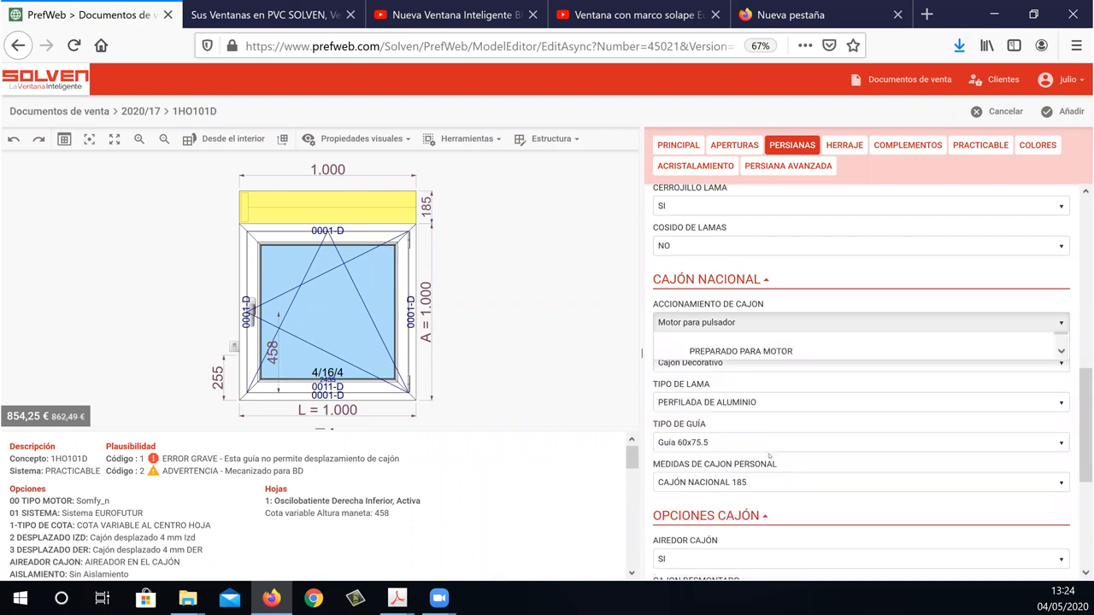
Consult the Cajón Nacional guide extensions and slats on pages 26 and 27 of the 6-PERSIANAS PDF, and return to PrefWeb in Firefox.
{"action": "left_click", "coordinate": [397, 599]}
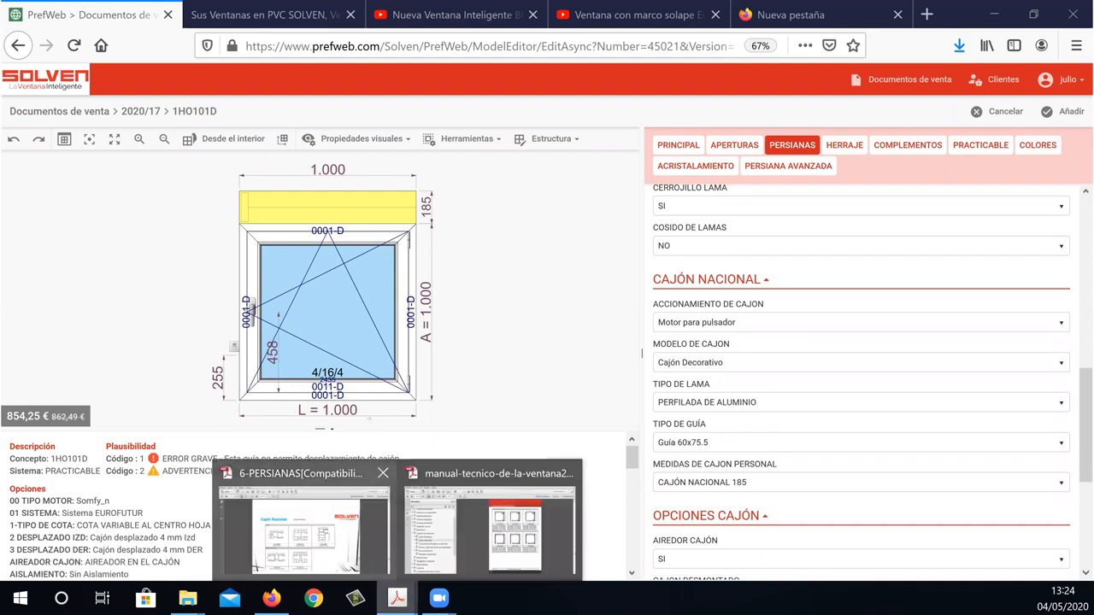
{"action": "left_click", "coordinate": [303, 530]}
{"action": "left_click", "coordinate": [47, 84]}
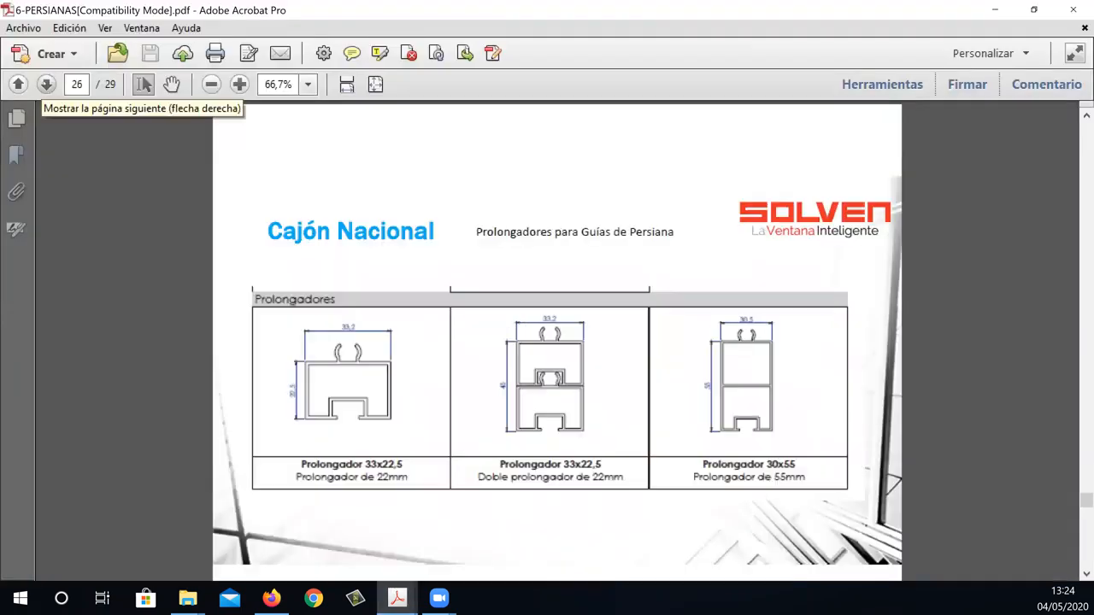
{"action": "left_click", "coordinate": [46, 84]}
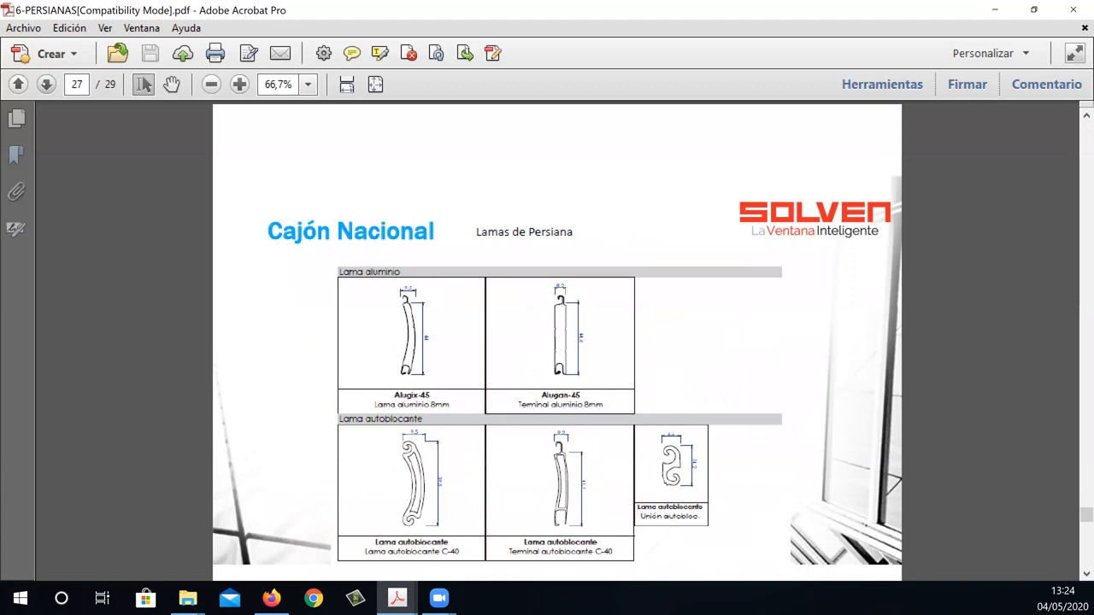
{"action": "left_click", "coordinate": [46, 84]}
{"action": "left_click", "coordinate": [18, 83]}
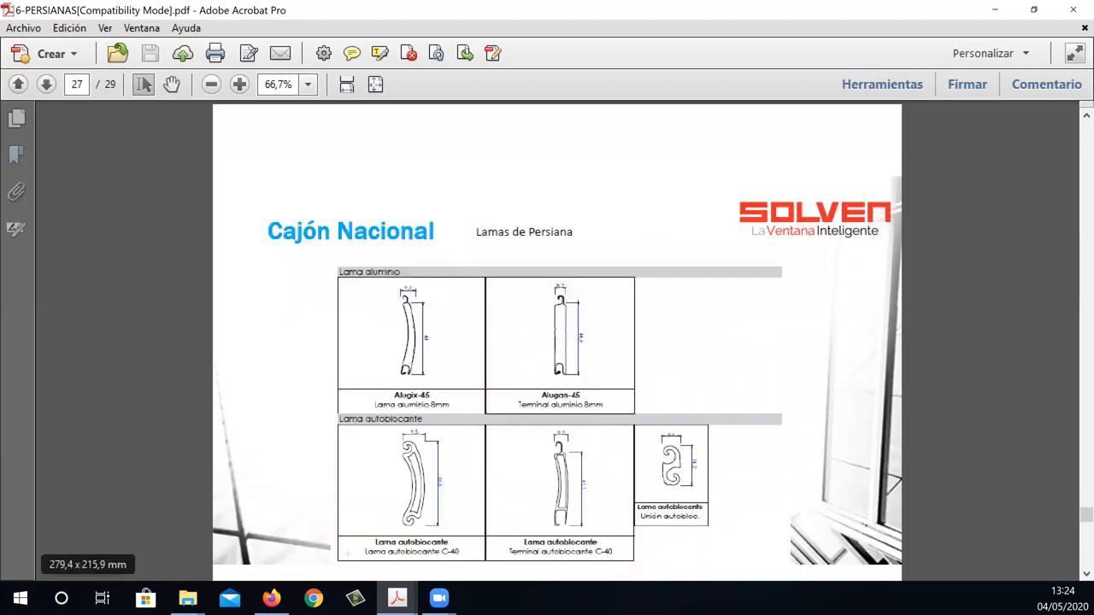
{"action": "left_click", "coordinate": [287, 598]}
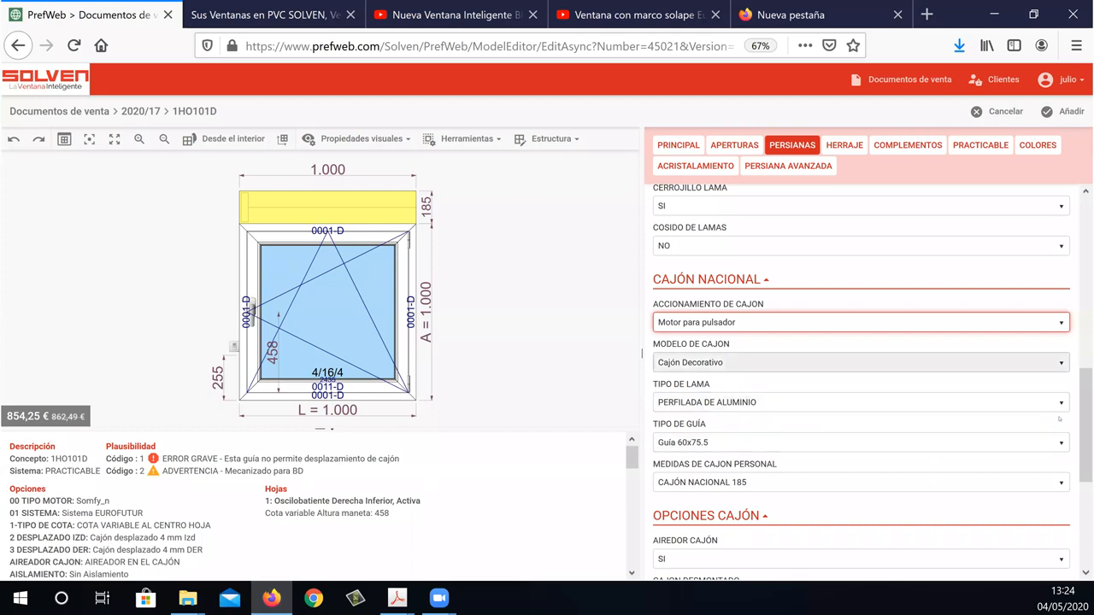
Review the remaining shutter options, and examine the box, drive and slat settings in PERSIANA AVANZADA.
{"action": "scroll", "coordinate": [1086, 513], "scroll_direction": "down", "scroll_amount": 3}
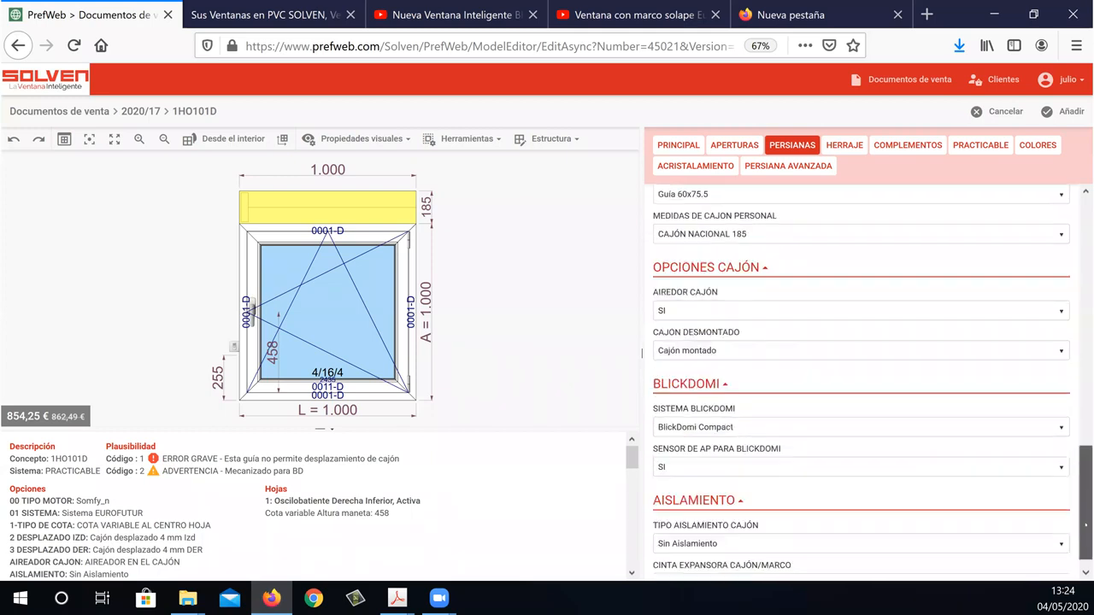
{"action": "left_click_drag", "start_coordinate": [1086, 525], "coordinate": [1087, 532]}
{"action": "scroll", "coordinate": [1076, 371], "scroll_direction": "up", "scroll_amount": 4}
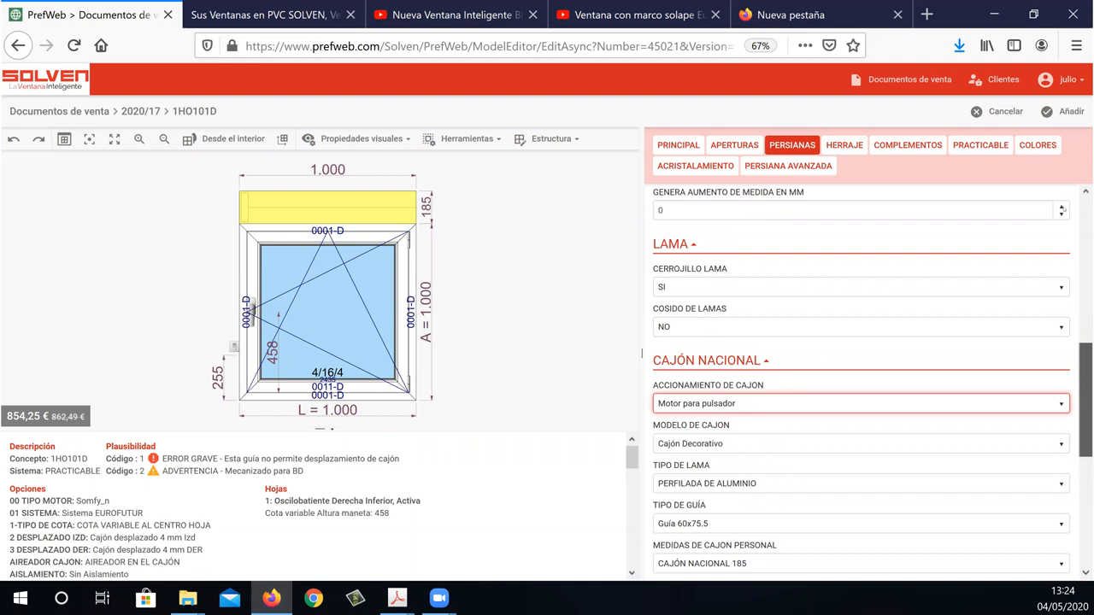
{"action": "scroll", "coordinate": [1062, 212], "scroll_direction": "up", "scroll_amount": 4}
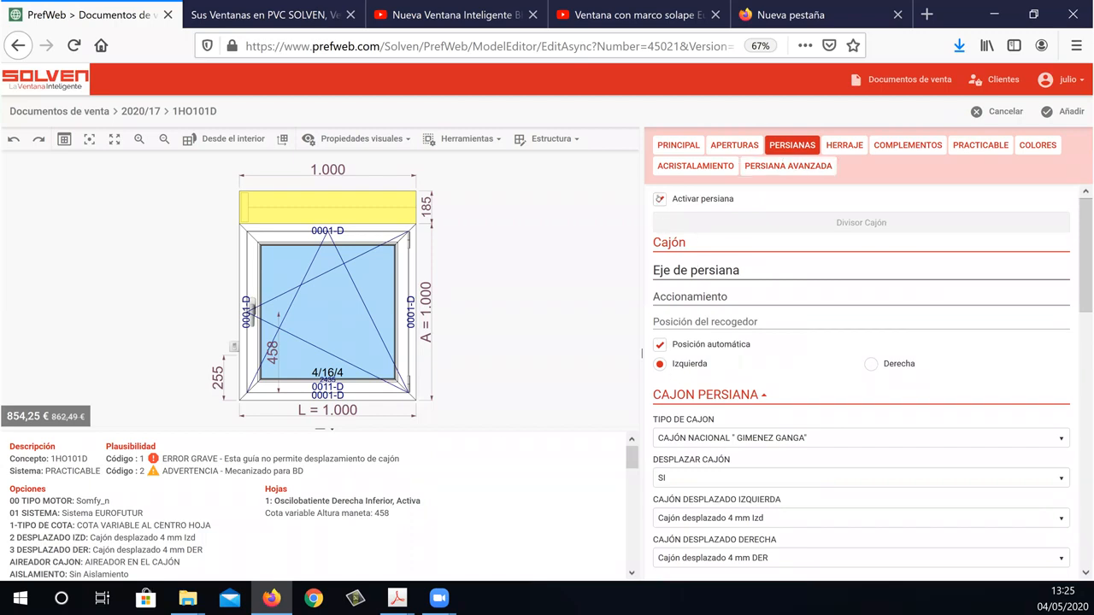
{"action": "left_click", "coordinate": [780, 173]}
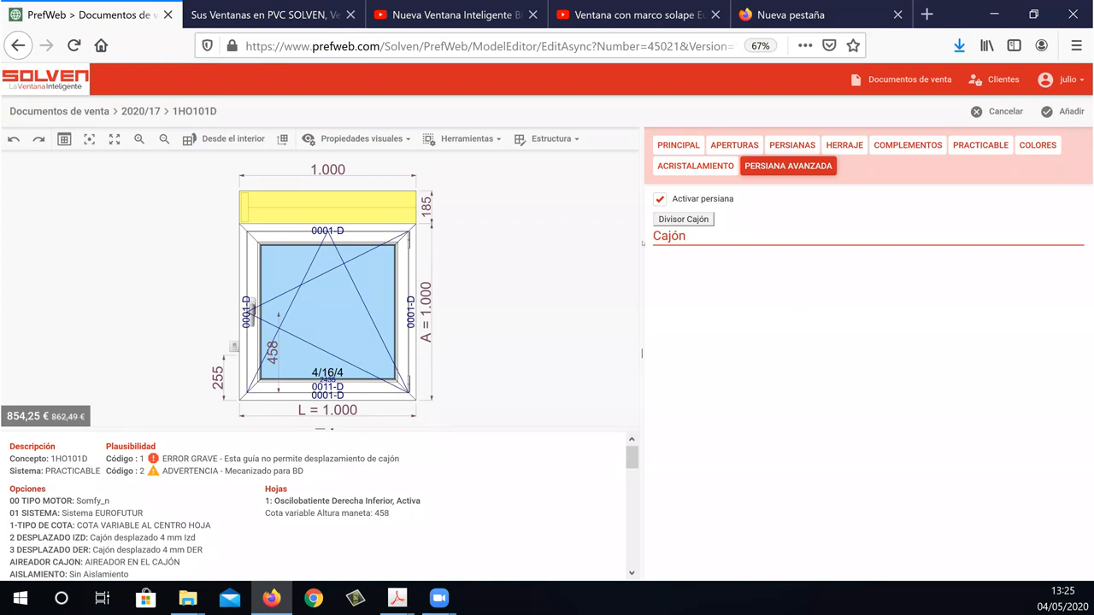
{"action": "key", "text": "F5"}
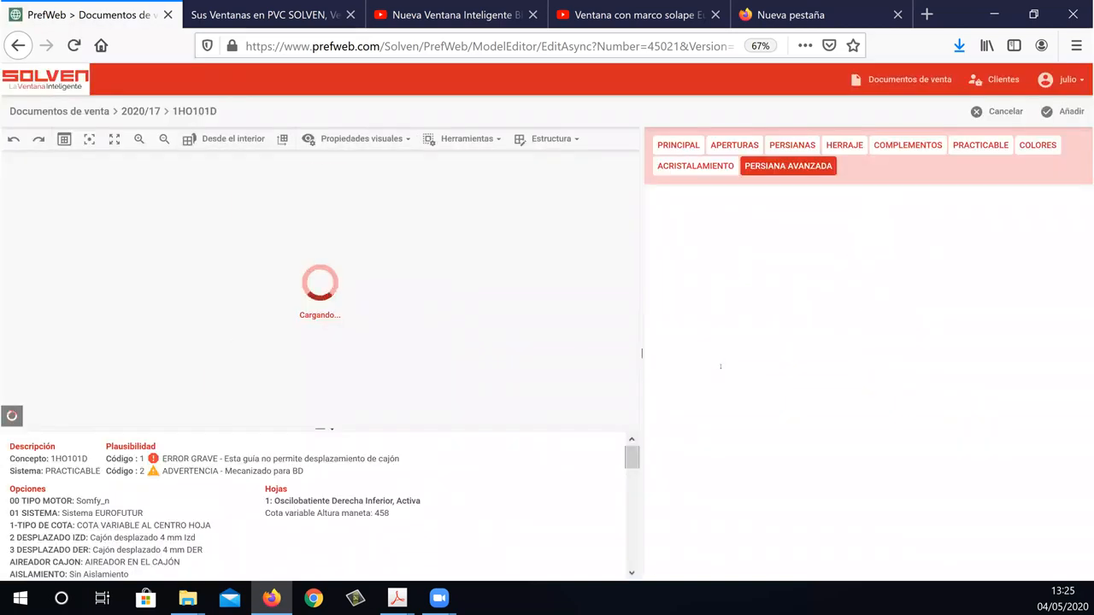
{"action": "scroll", "coordinate": [715, 307], "scroll_direction": "down", "scroll_amount": 3}
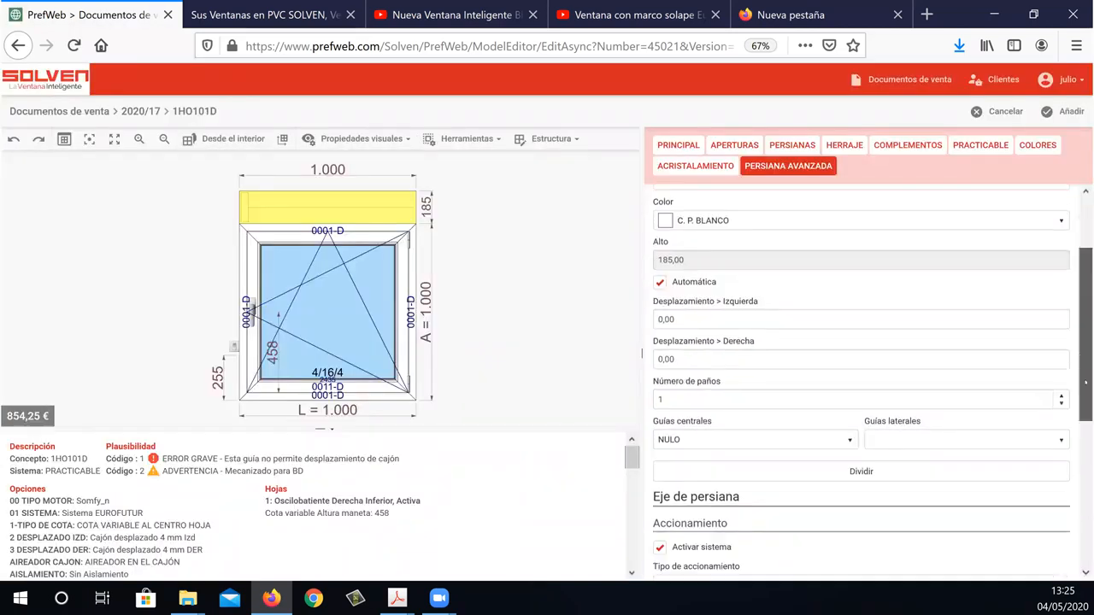
{"action": "left_click", "coordinate": [715, 306]}
{"action": "scroll", "coordinate": [1015, 421], "scroll_direction": "down", "scroll_amount": 5}
{"action": "scroll", "coordinate": [1013, 419], "scroll_direction": "down", "scroll_amount": 3}
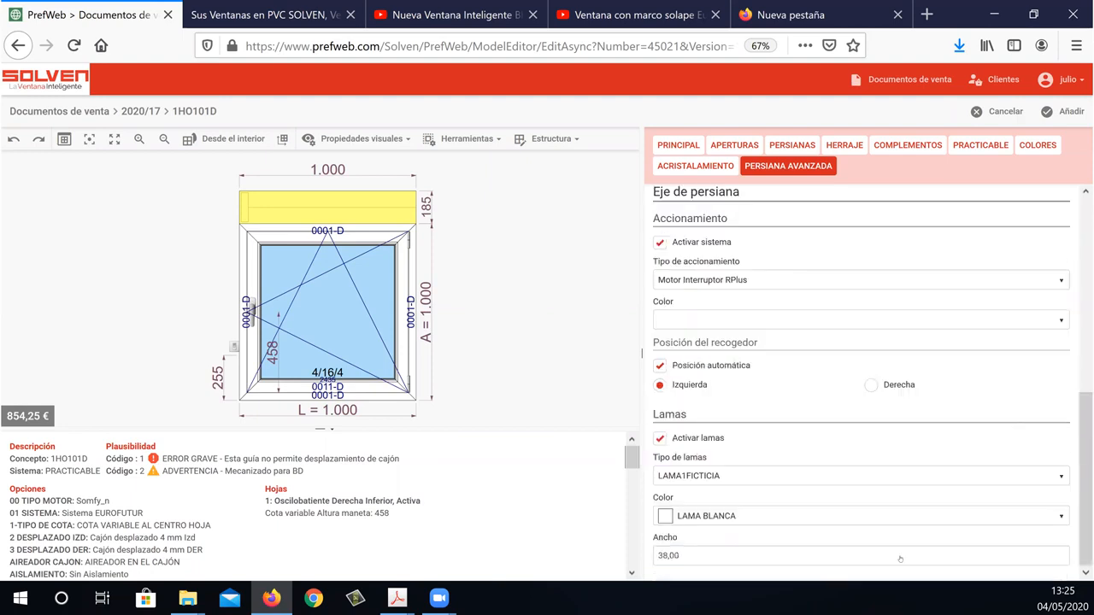
{"action": "scroll", "coordinate": [974, 442], "scroll_direction": "up", "scroll_amount": 10}
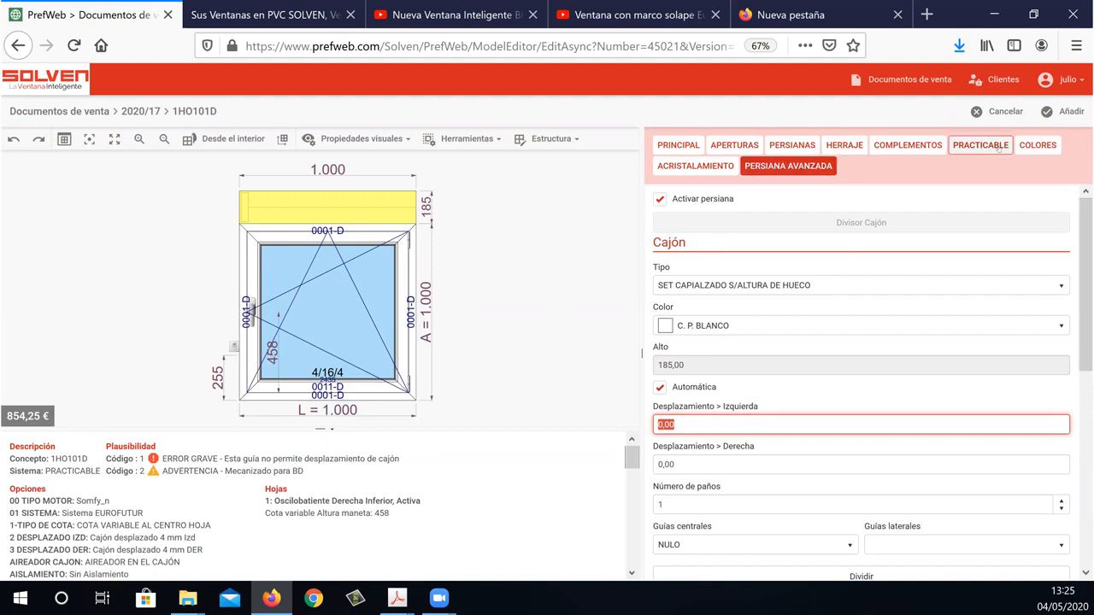
Select the window's 4/16/4 glass for replacement and open the CAMARA 24 folder within VIDRIOS SOLVEN.
{"action": "left_click", "coordinate": [697, 167]}
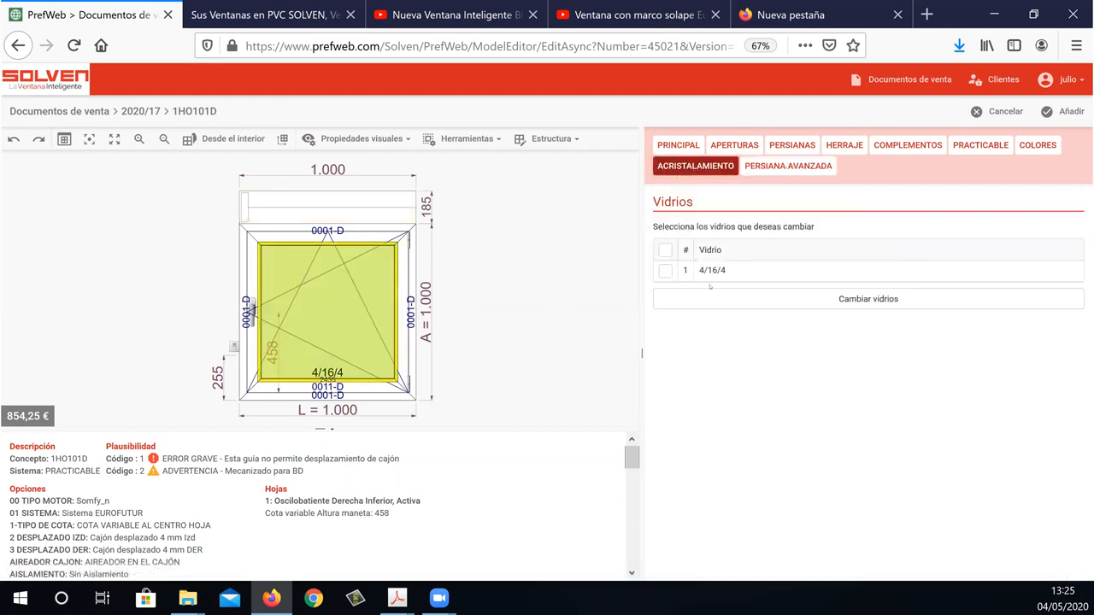
{"action": "left_click", "coordinate": [666, 250]}
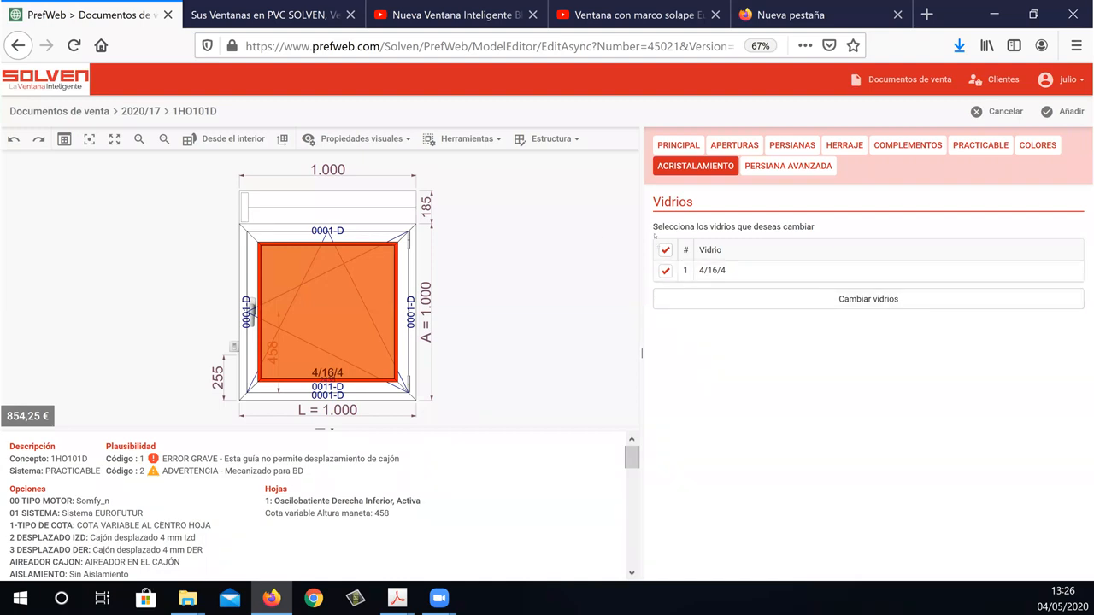
{"action": "left_click", "coordinate": [736, 300]}
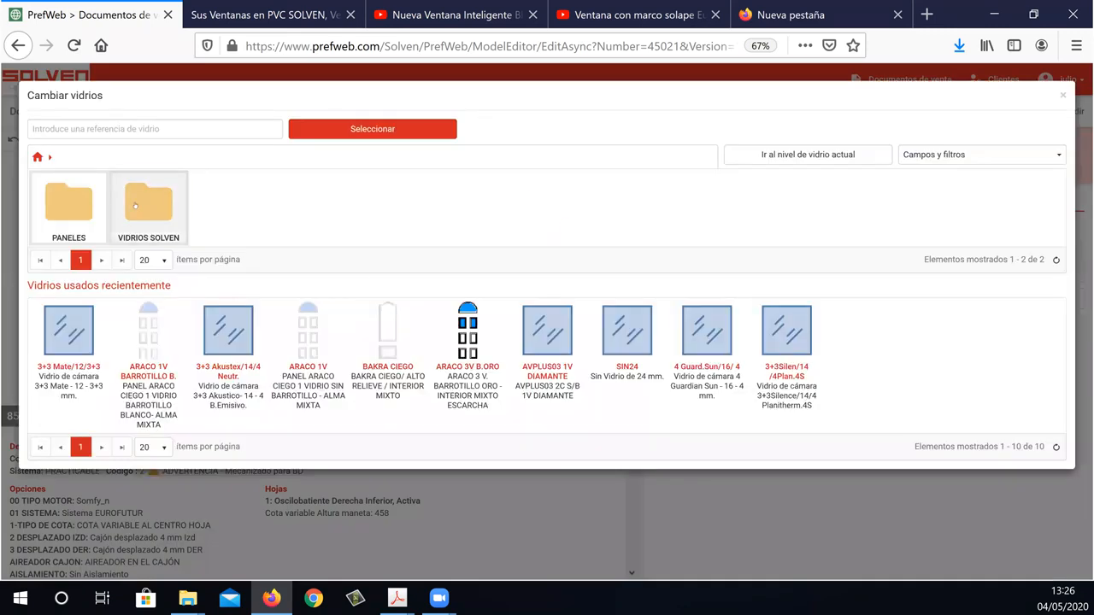
{"action": "double_click", "coordinate": [135, 205]}
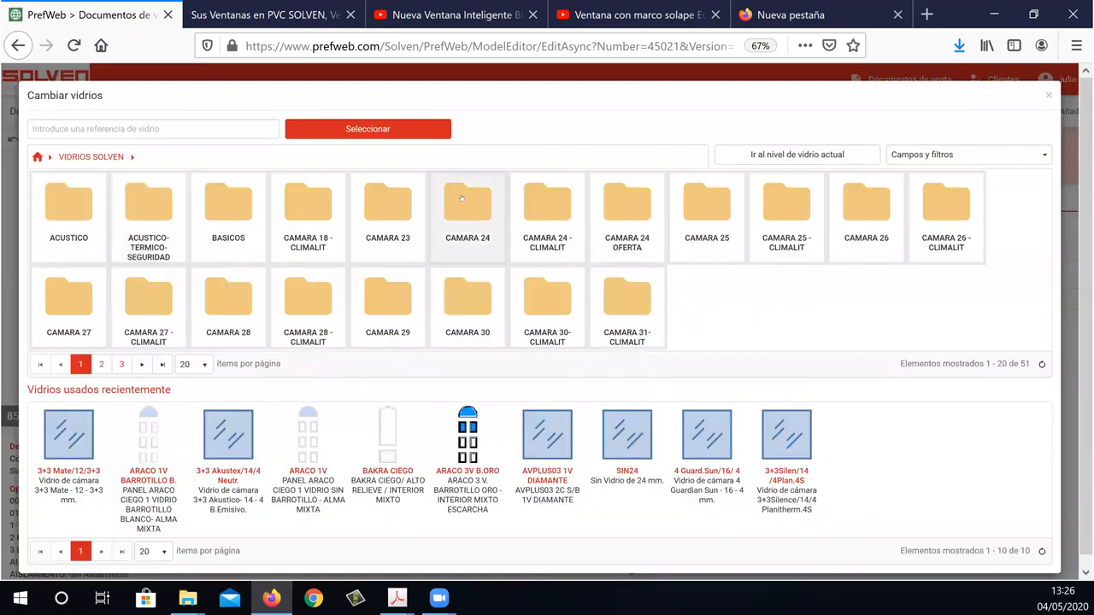
{"action": "double_click", "coordinate": [461, 198]}
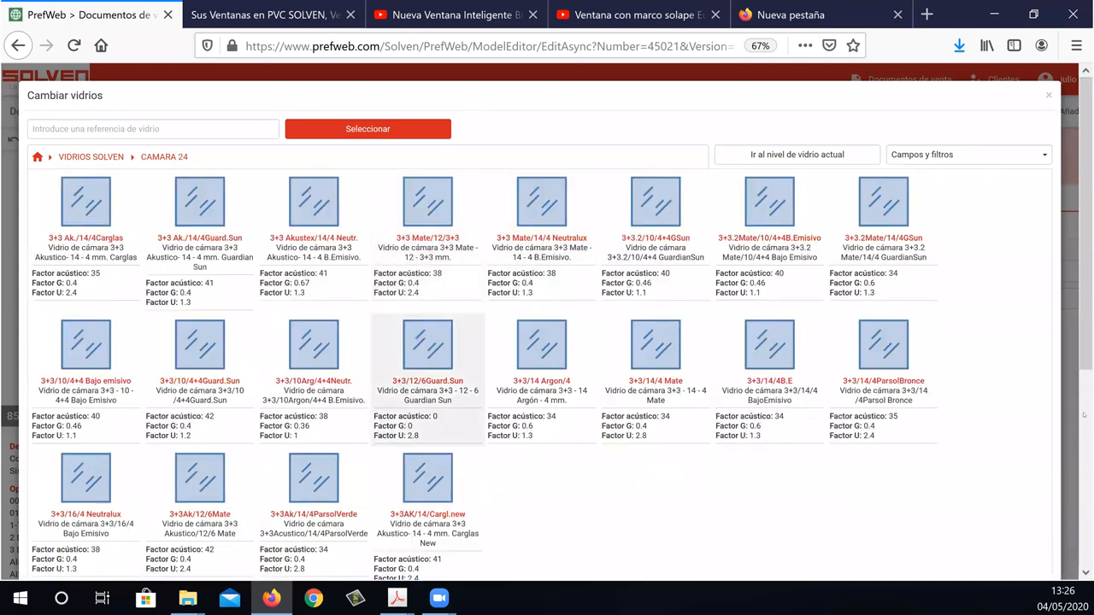
Show 100 items per page in the CAMARA 24 glass list and browse its glasses.
{"action": "scroll", "coordinate": [395, 356], "scroll_direction": "down", "scroll_amount": 3}
{"action": "left_click", "coordinate": [214, 414]}
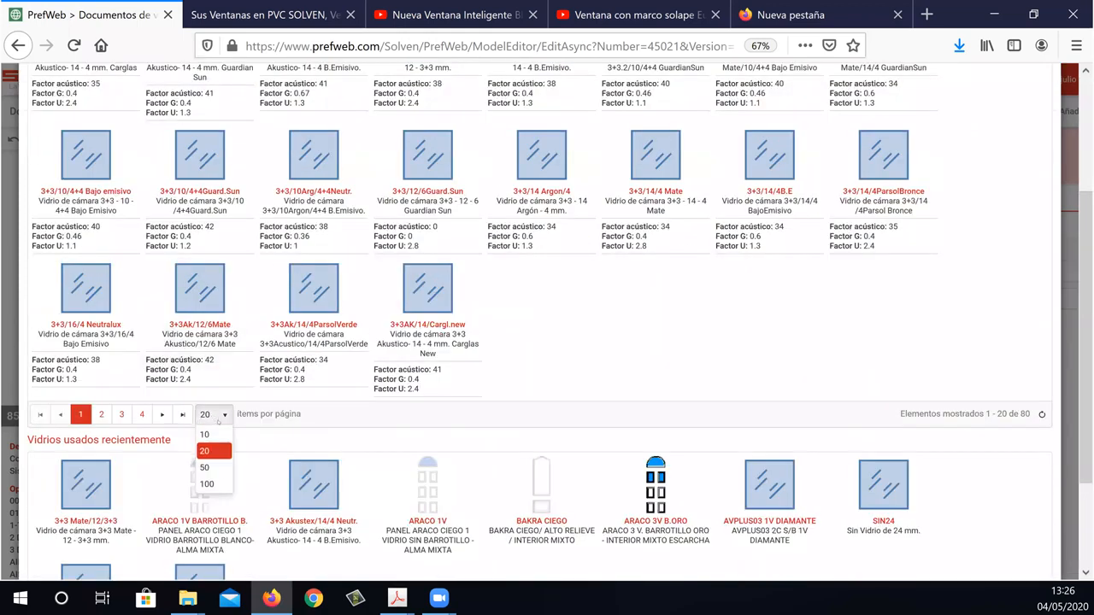
{"action": "left_click", "coordinate": [209, 484]}
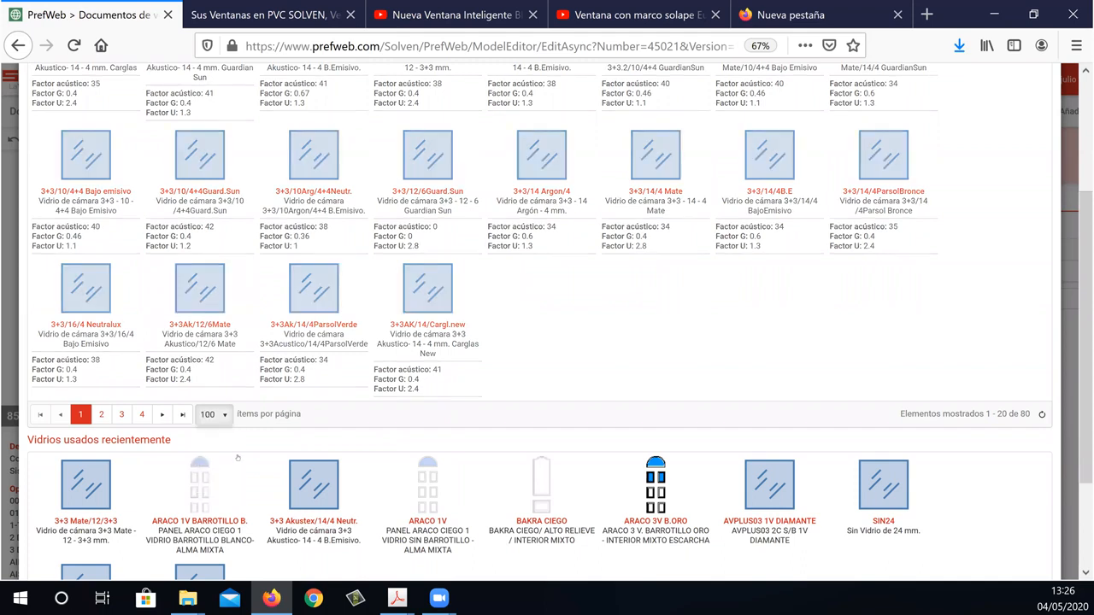
{"action": "scroll", "coordinate": [244, 362], "scroll_direction": "down", "scroll_amount": 1}
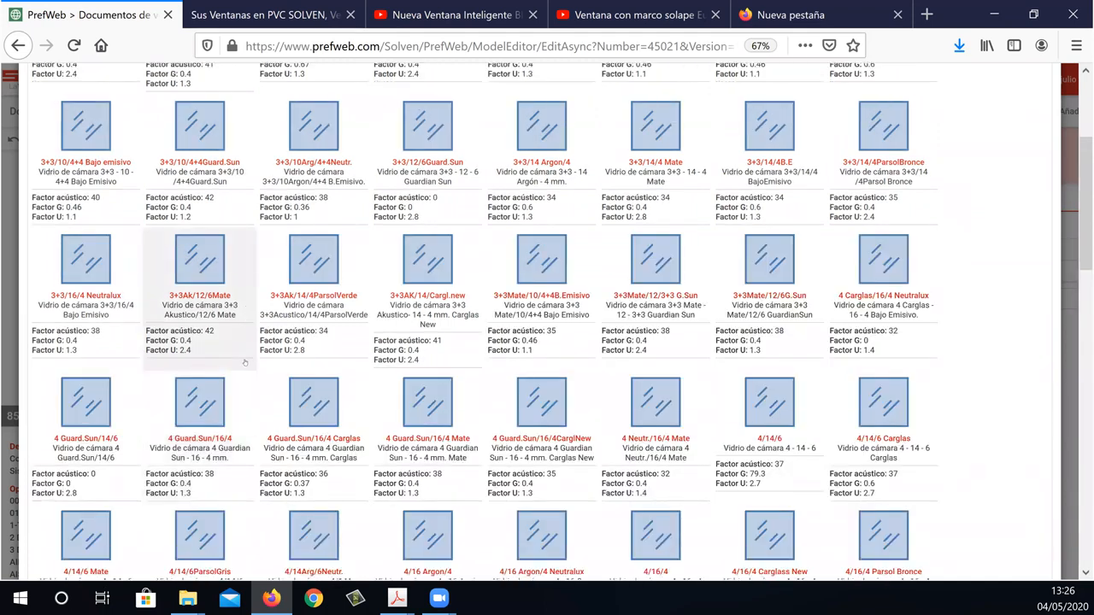
{"action": "scroll", "coordinate": [244, 362], "scroll_direction": "up", "scroll_amount": 1}
{"action": "scroll", "coordinate": [554, 366], "scroll_direction": "up", "scroll_amount": 5}
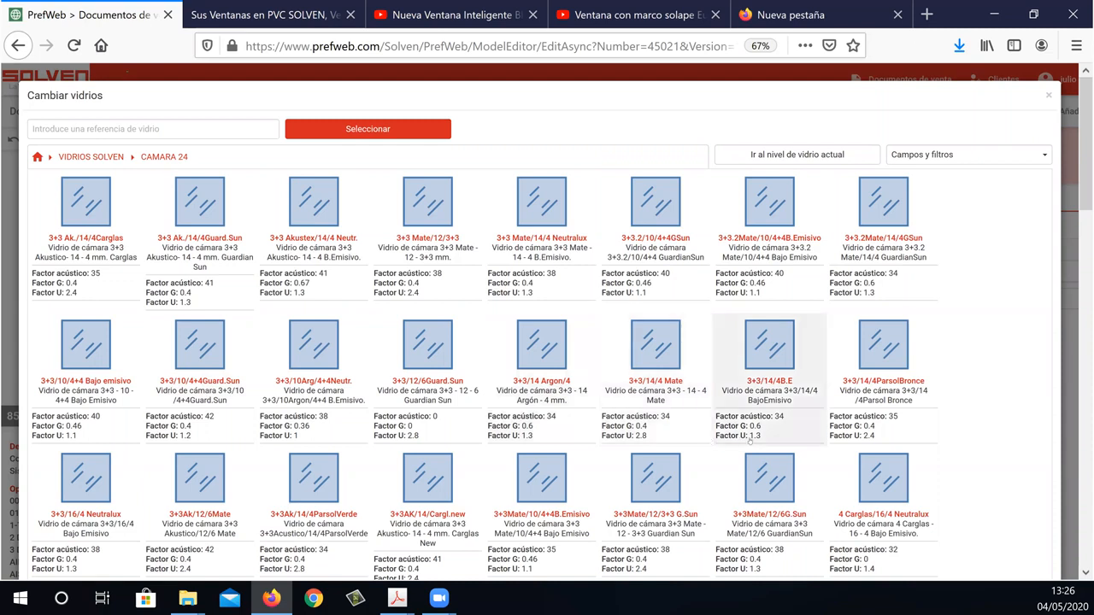
Filter the CAMARA 24 glasses to those with a Factor U less than or equal to 1,3.
{"action": "left_click", "coordinate": [1015, 162]}
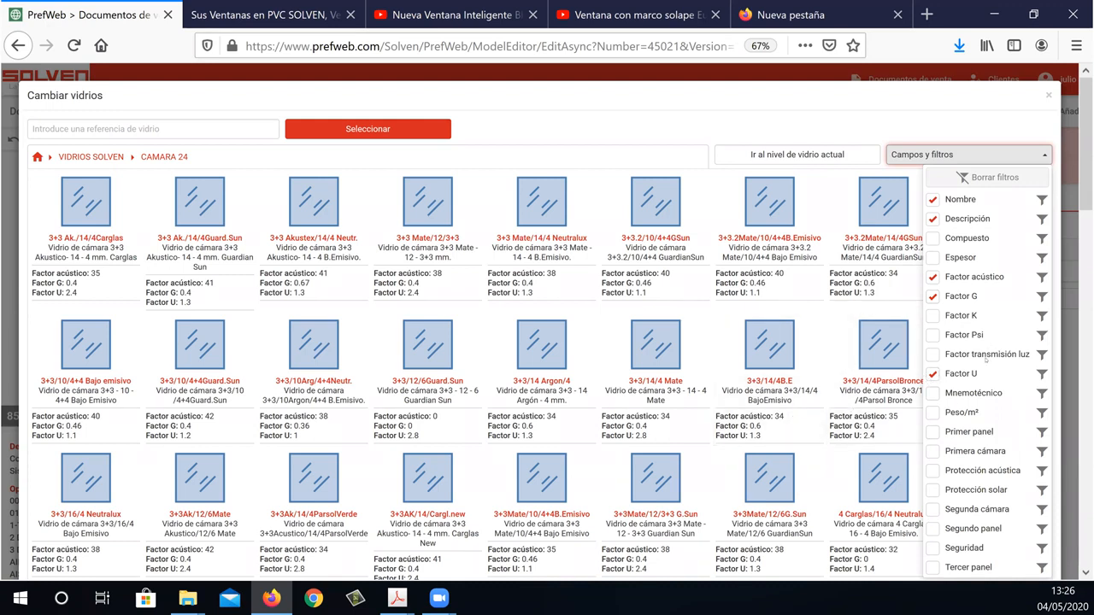
{"action": "scroll", "coordinate": [960, 230], "scroll_direction": "down", "scroll_amount": 1}
{"action": "scroll", "coordinate": [961, 235], "scroll_direction": "down", "scroll_amount": 1}
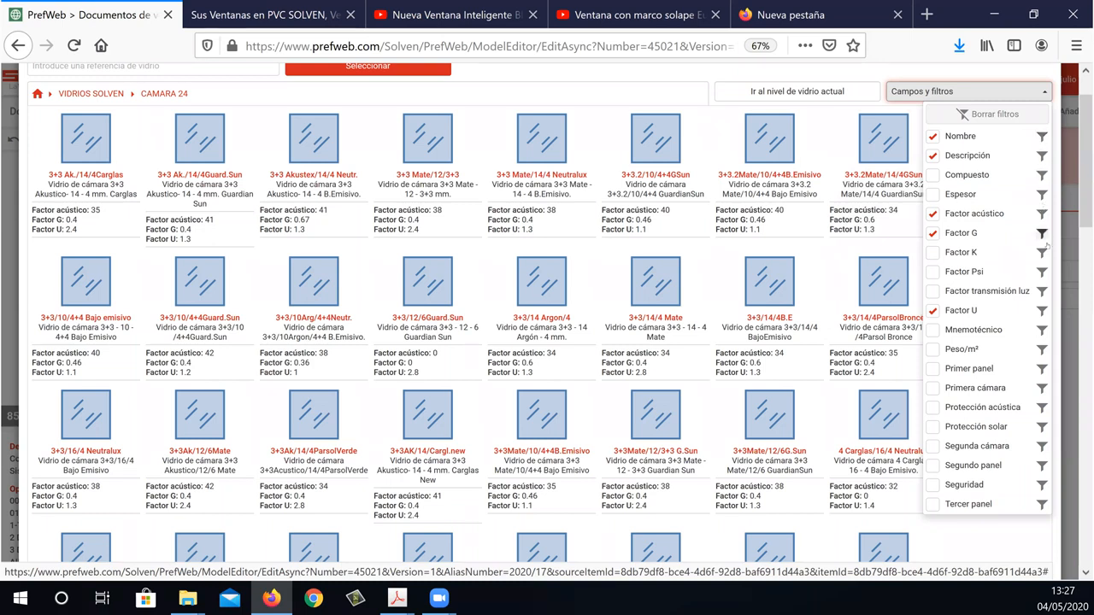
{"action": "left_click", "coordinate": [1042, 313]}
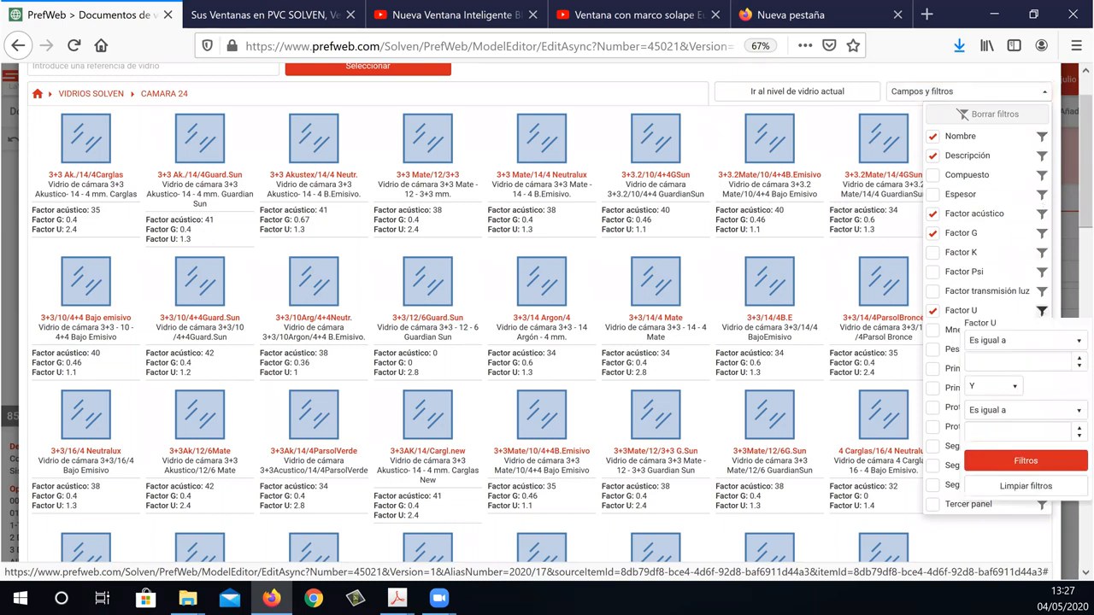
{"action": "mouse_move", "coordinate": [1027, 264]}
{"action": "left_mouse_down"}
{"action": "mouse_move", "coordinate": [966, 343]}
{"action": "mouse_move", "coordinate": [975, 340]}
{"action": "left_mouse_up"}
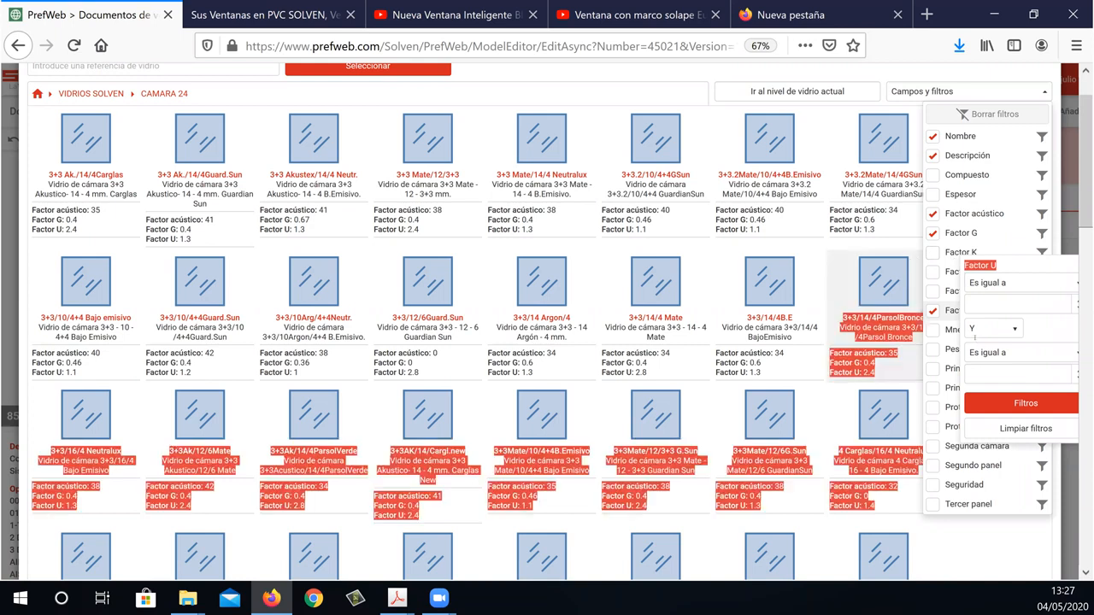
{"action": "left_click", "coordinate": [1004, 304]}
{"action": "left_click", "coordinate": [1006, 286]}
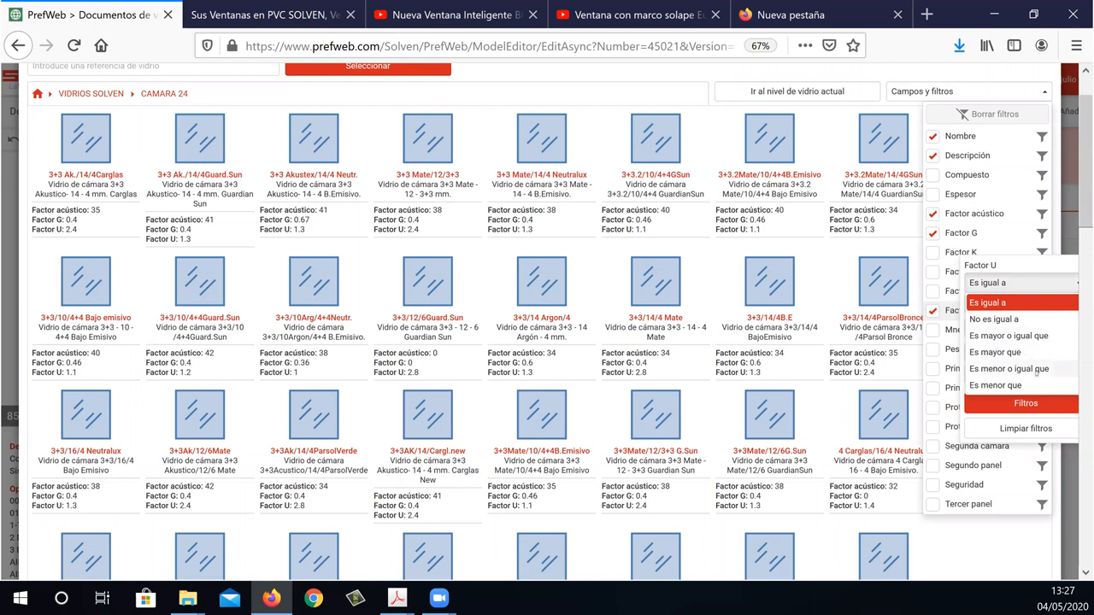
{"action": "left_click", "coordinate": [1034, 369]}
{"action": "left_click", "coordinate": [995, 301]}
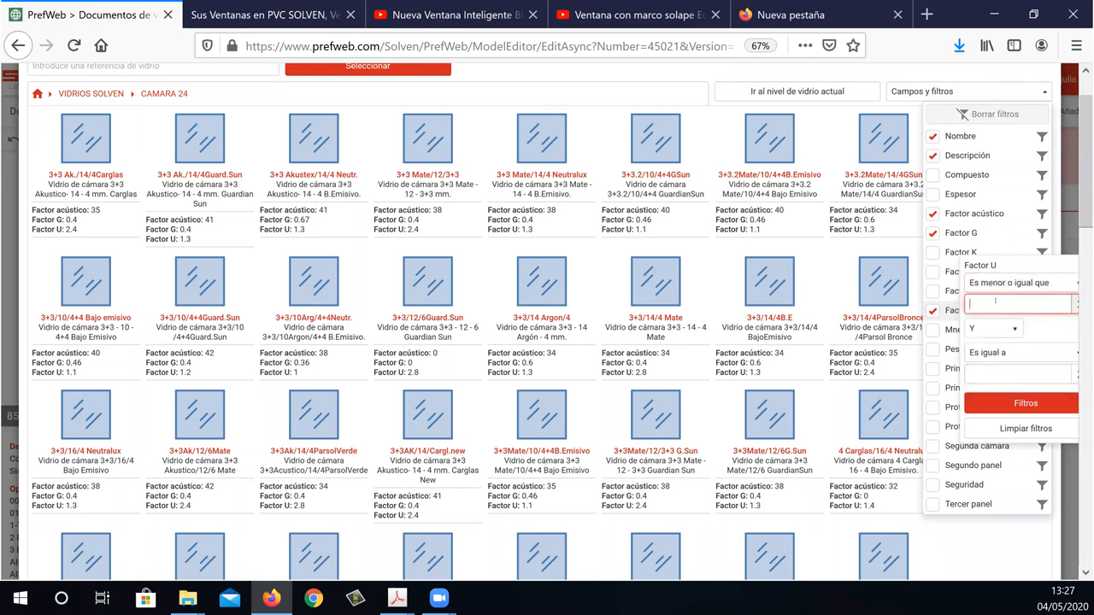
{"action": "type", "text": "1,3"}
{"action": "left_click", "coordinate": [998, 401]}
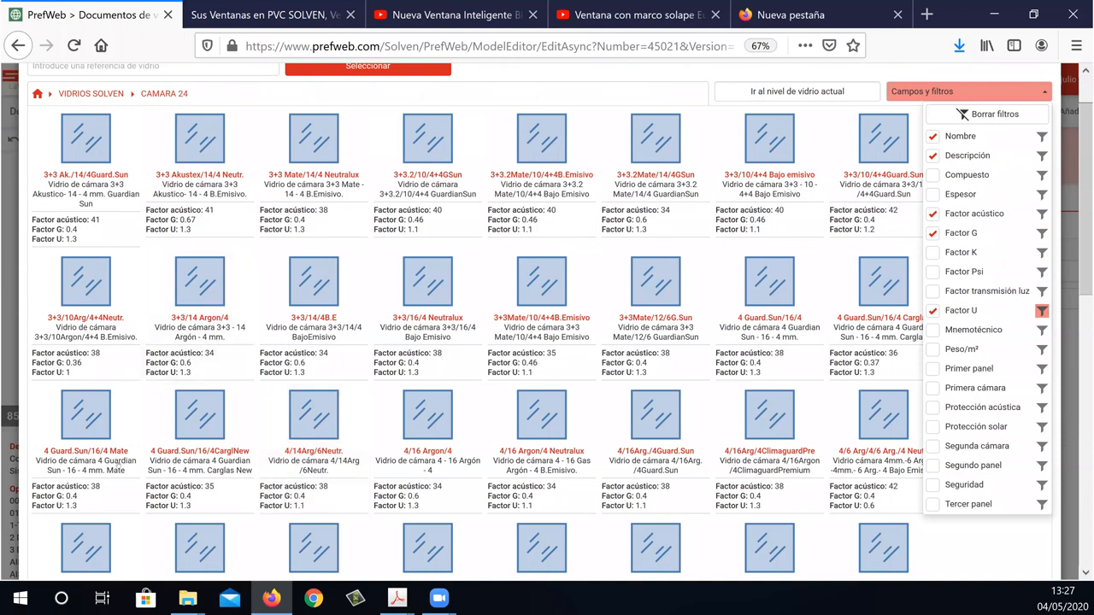
Browse the filtered CAMARA 24 glasses and return to the VIDRIOS SOLVEN folder level.
{"action": "scroll", "coordinate": [606, 516], "scroll_direction": "down", "scroll_amount": 1}
{"action": "scroll", "coordinate": [605, 516], "scroll_direction": "down", "scroll_amount": 2}
{"action": "scroll", "coordinate": [606, 517], "scroll_direction": "up", "scroll_amount": 1}
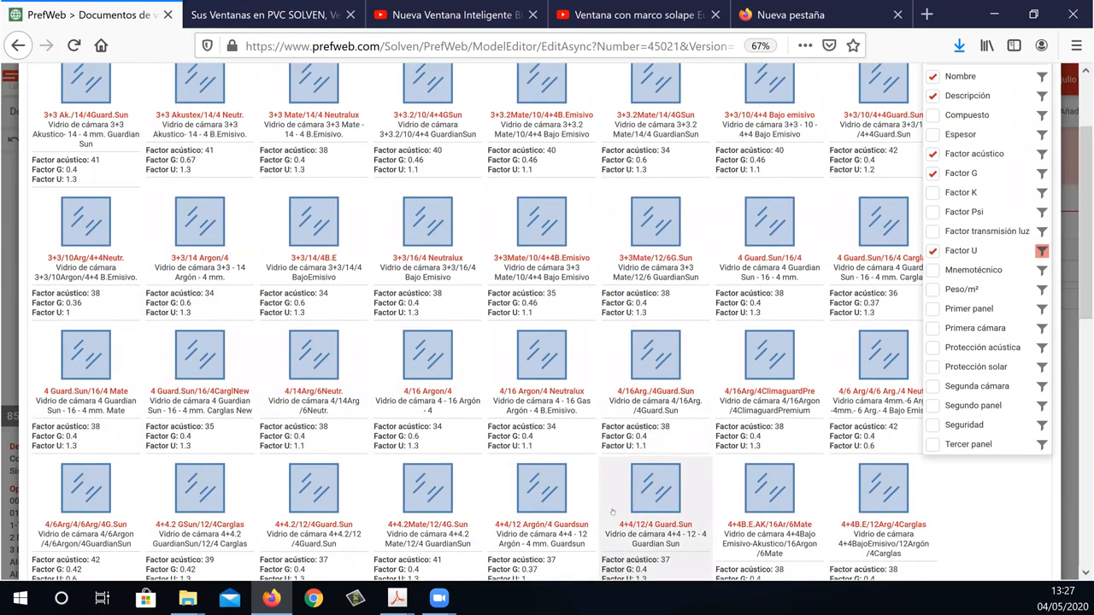
{"action": "scroll", "coordinate": [1036, 336], "scroll_direction": "up", "scroll_amount": 3}
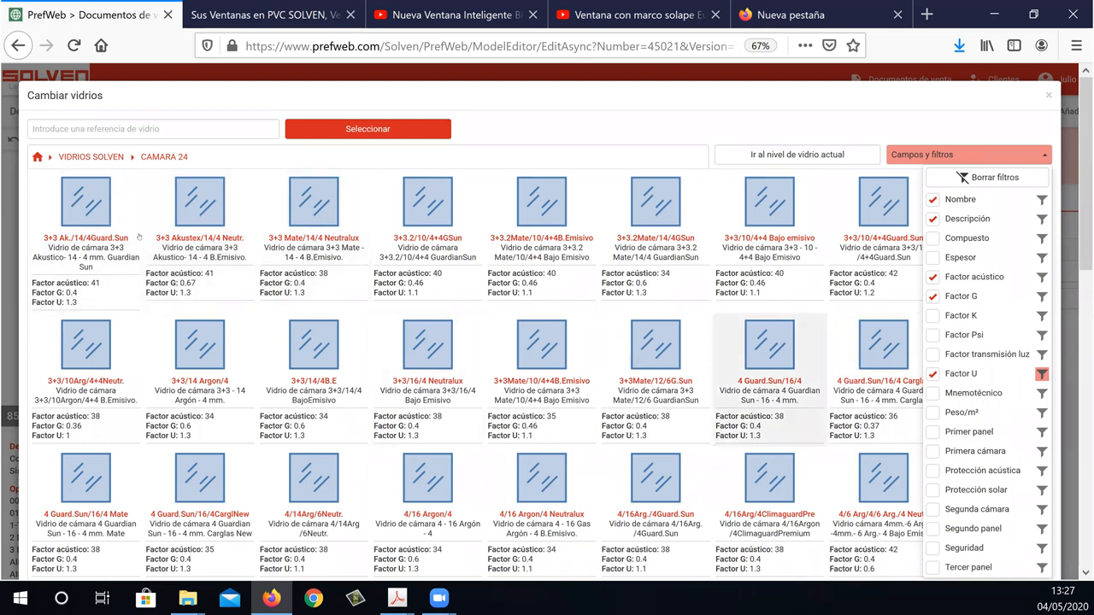
{"action": "left_click", "coordinate": [104, 161]}
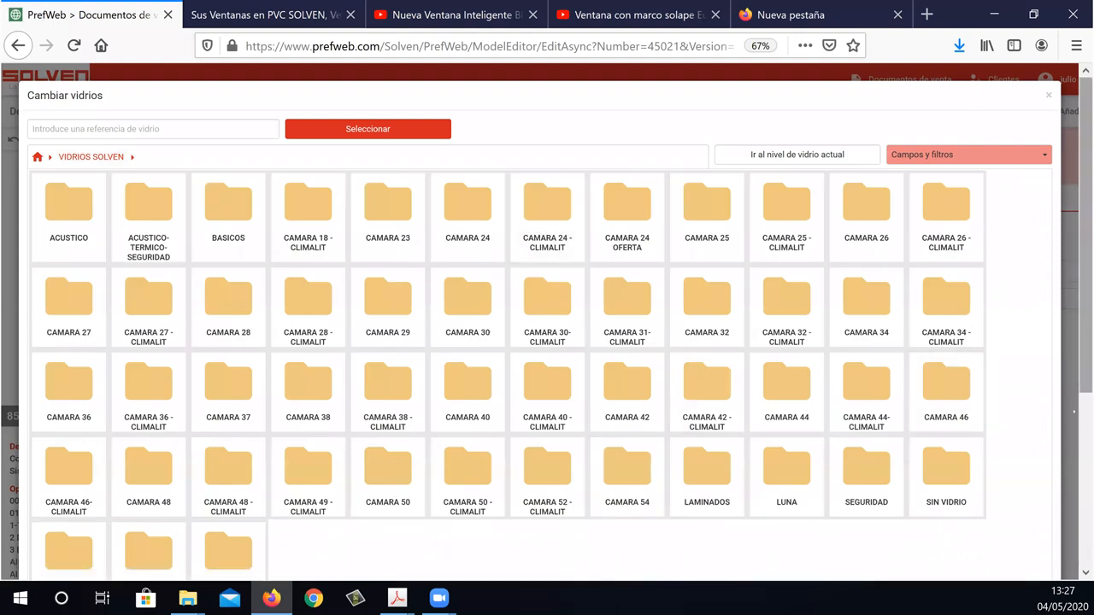
Browse the VIDRIOS SOLVEN glass folders, check the ACUSTICO folder and open BASICOS.
{"action": "scroll", "coordinate": [1074, 411], "scroll_direction": "down", "scroll_amount": 3}
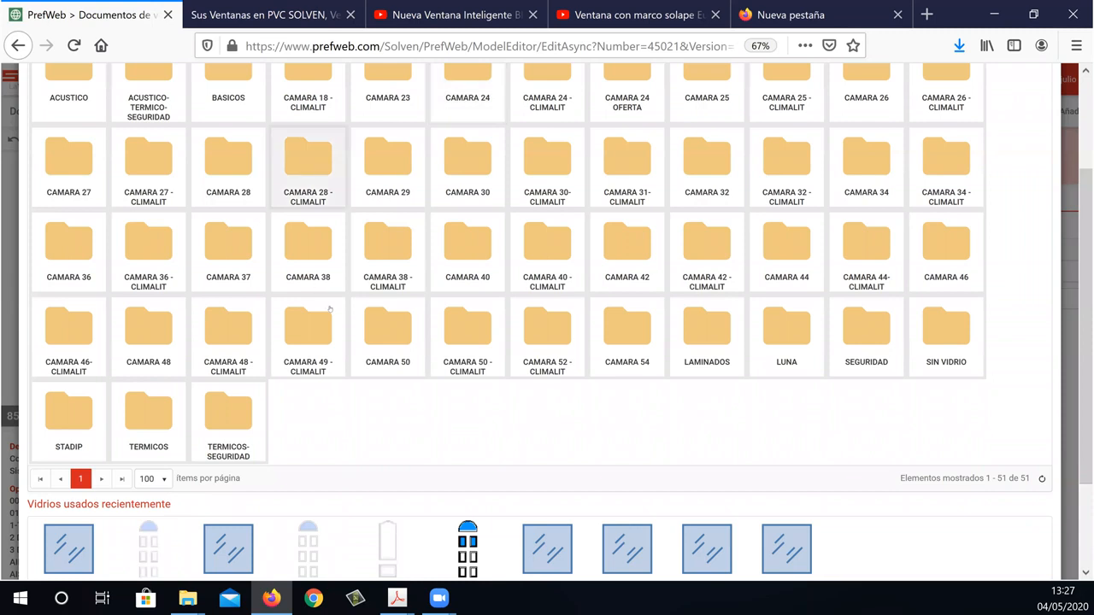
{"action": "scroll", "coordinate": [359, 329], "scroll_direction": "up", "scroll_amount": 3}
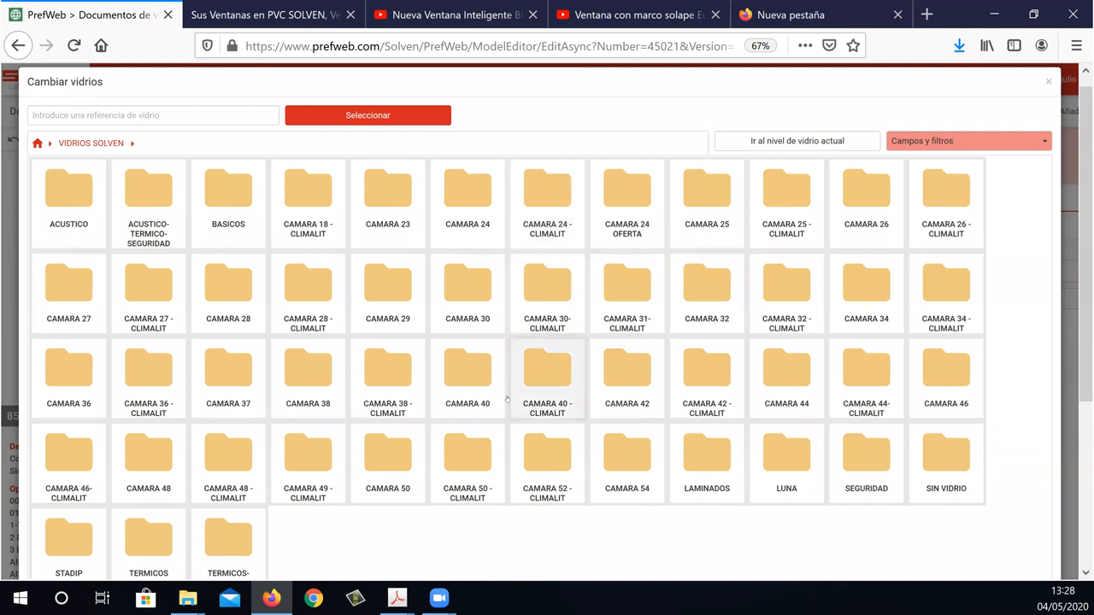
{"action": "scroll", "coordinate": [507, 399], "scroll_direction": "down", "scroll_amount": 2}
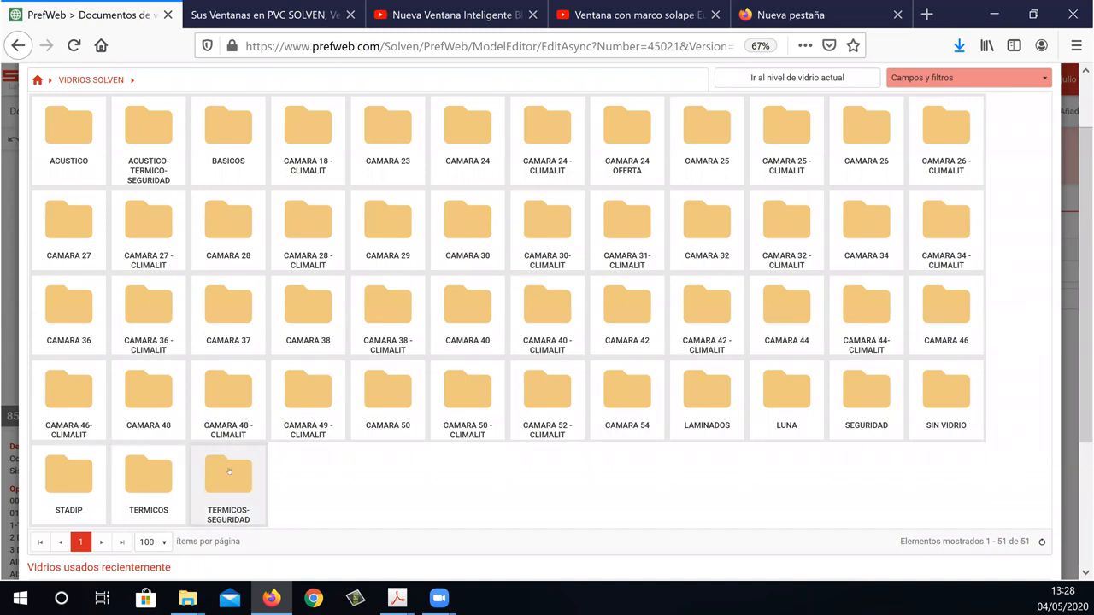
{"action": "left_click", "coordinate": [68, 128]}
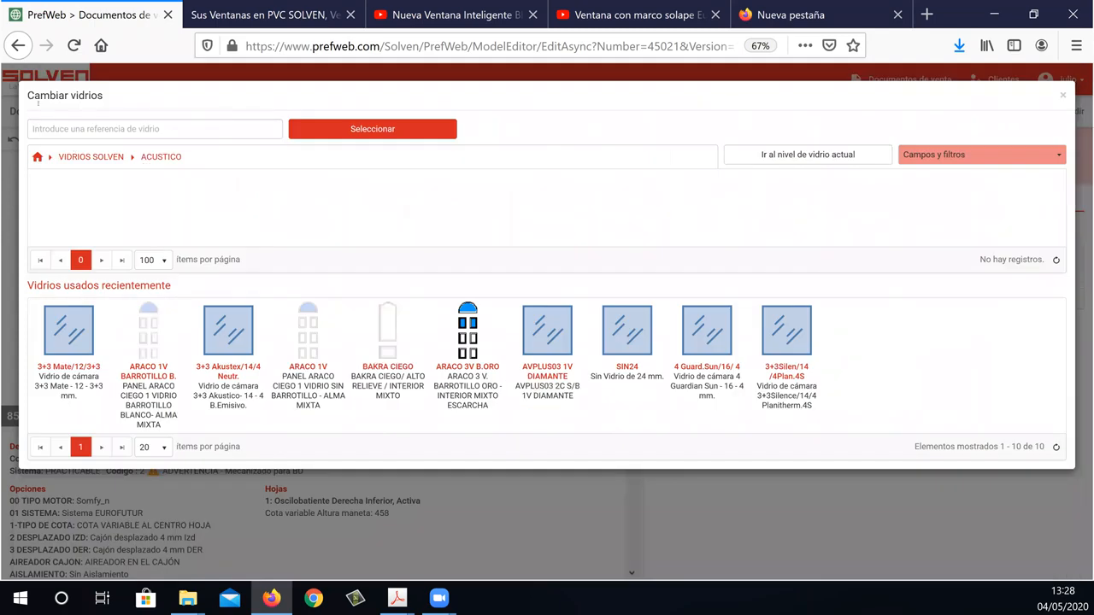
{"action": "left_click", "coordinate": [108, 159]}
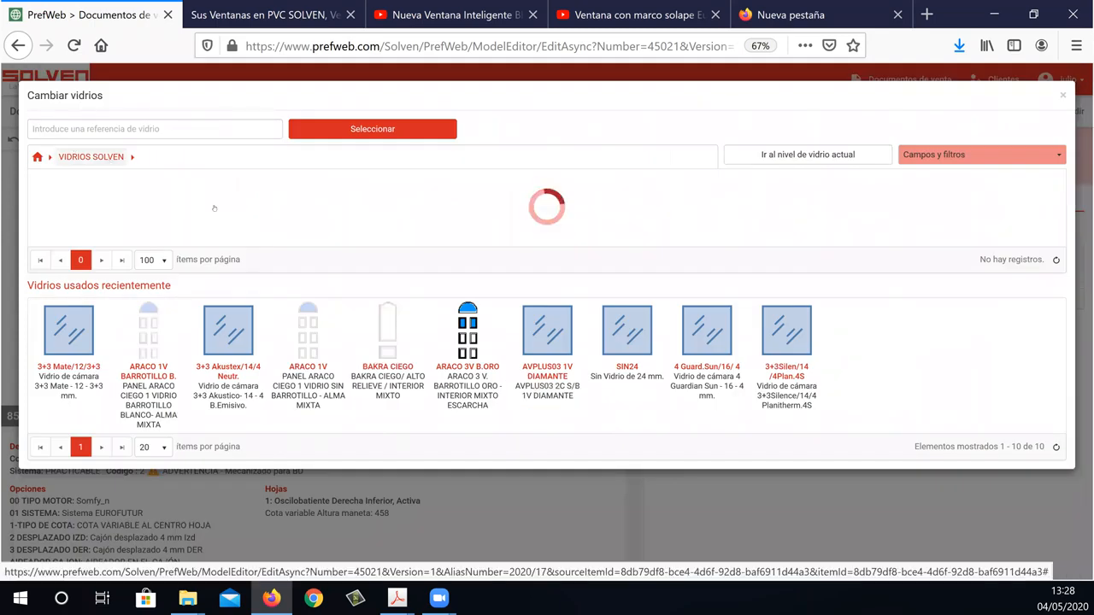
{"action": "left_click", "coordinate": [238, 203]}
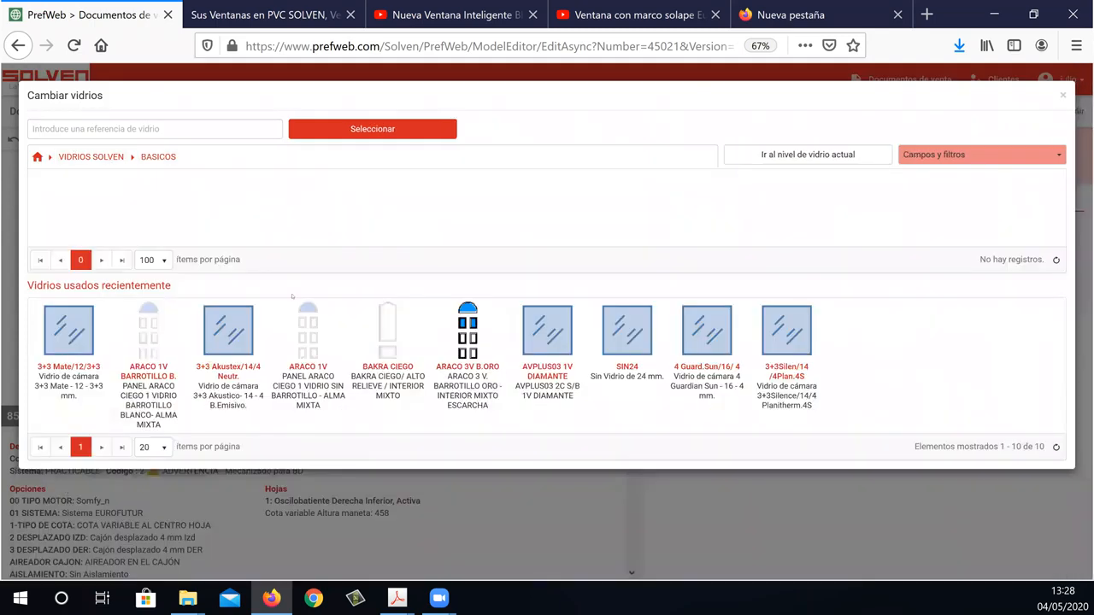
Clear the Factor U filter from the BASICOS glass list.
{"action": "left_click", "coordinate": [1060, 154]}
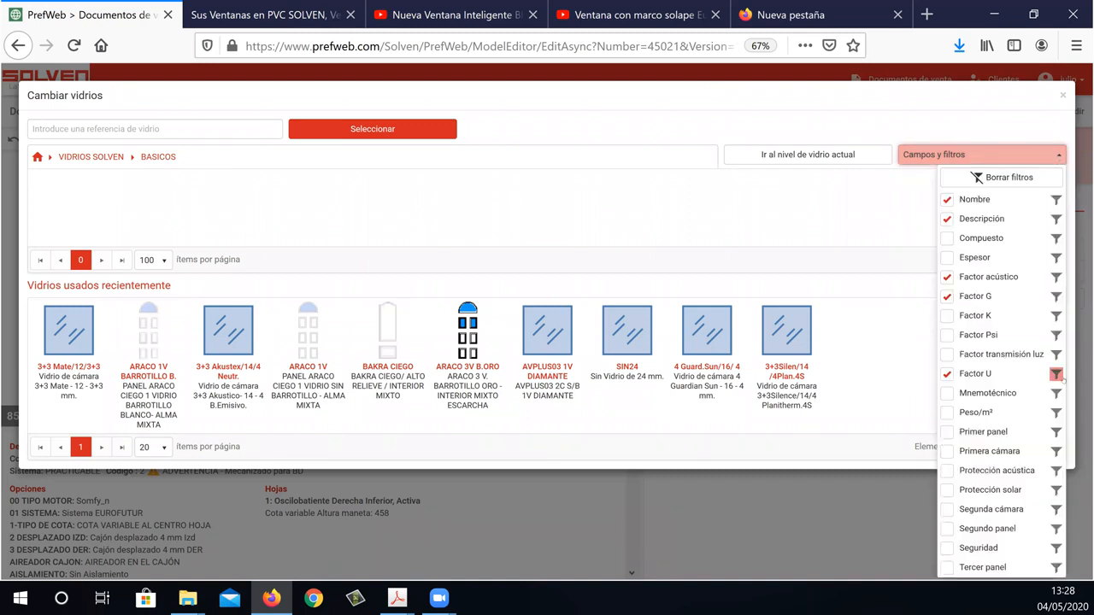
{"action": "left_click", "coordinate": [1056, 374]}
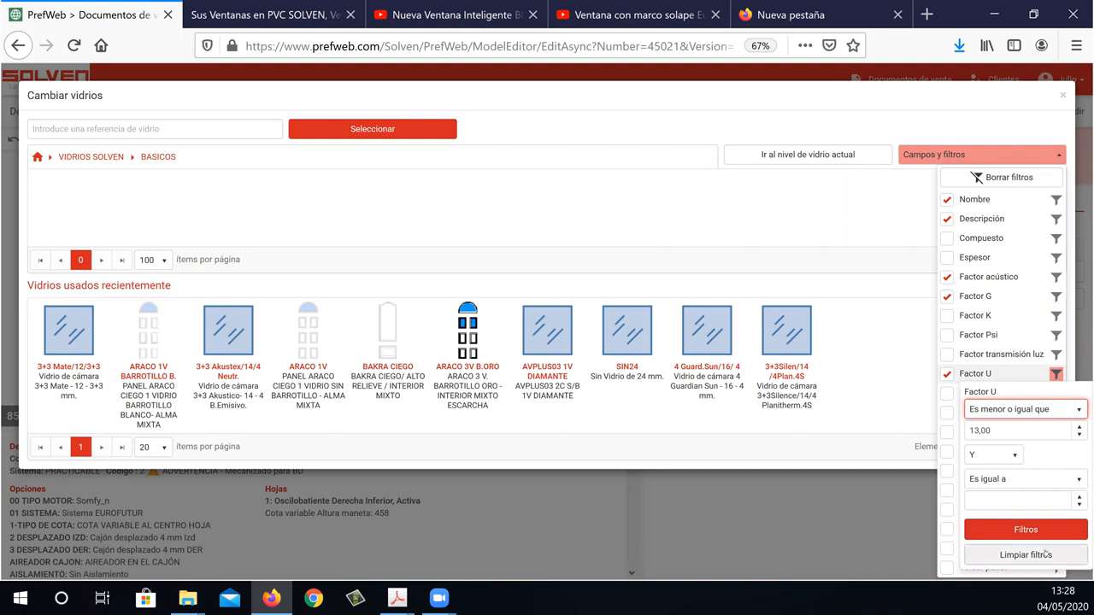
{"action": "left_click", "coordinate": [1046, 555]}
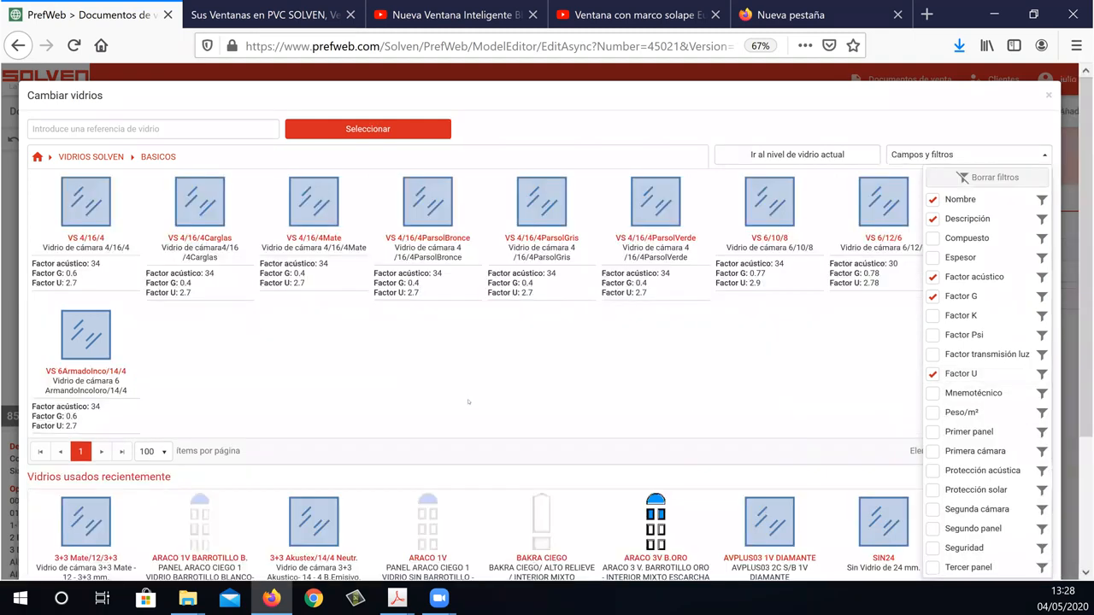
{"action": "left_click", "coordinate": [468, 402]}
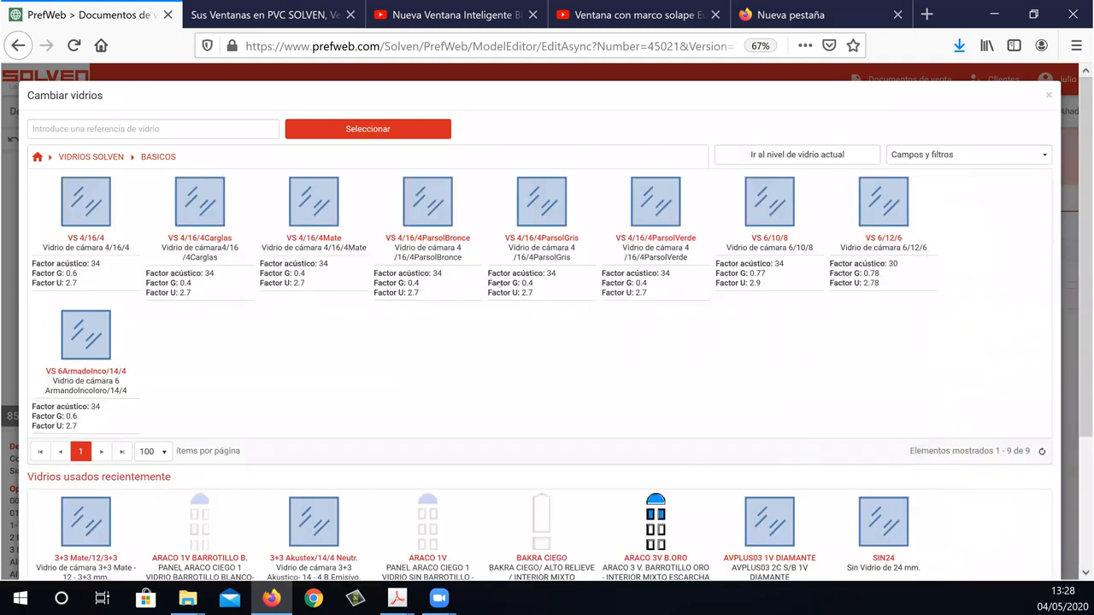
Return to the VIDRIOS SOLVEN level and examine its glass folders and the available fields and filters.
{"action": "left_click", "coordinate": [102, 157]}
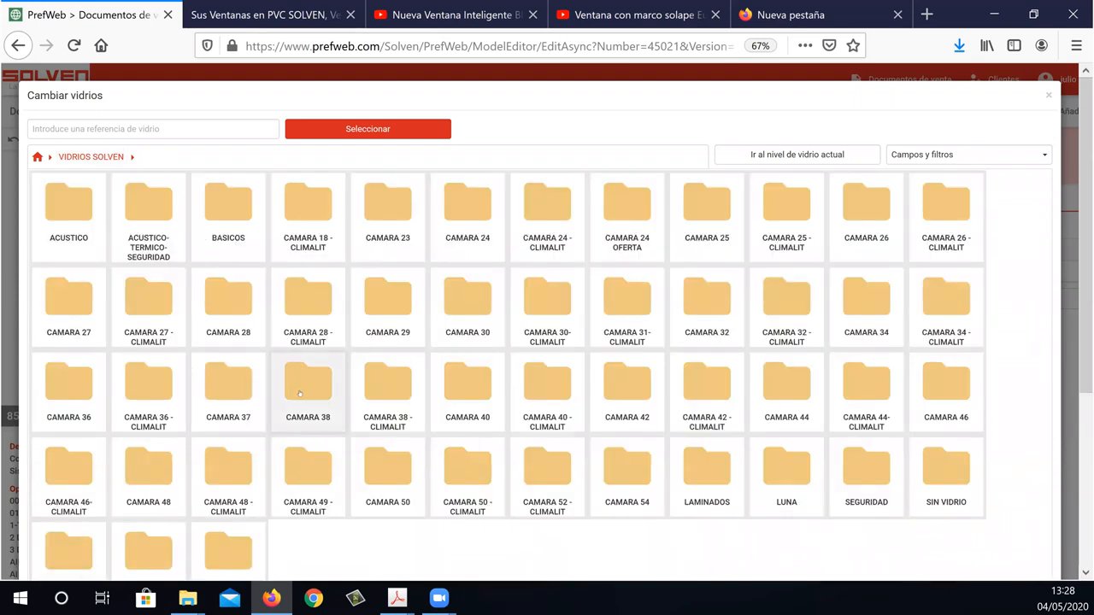
{"action": "scroll", "coordinate": [169, 117], "scroll_direction": "down", "scroll_amount": 2}
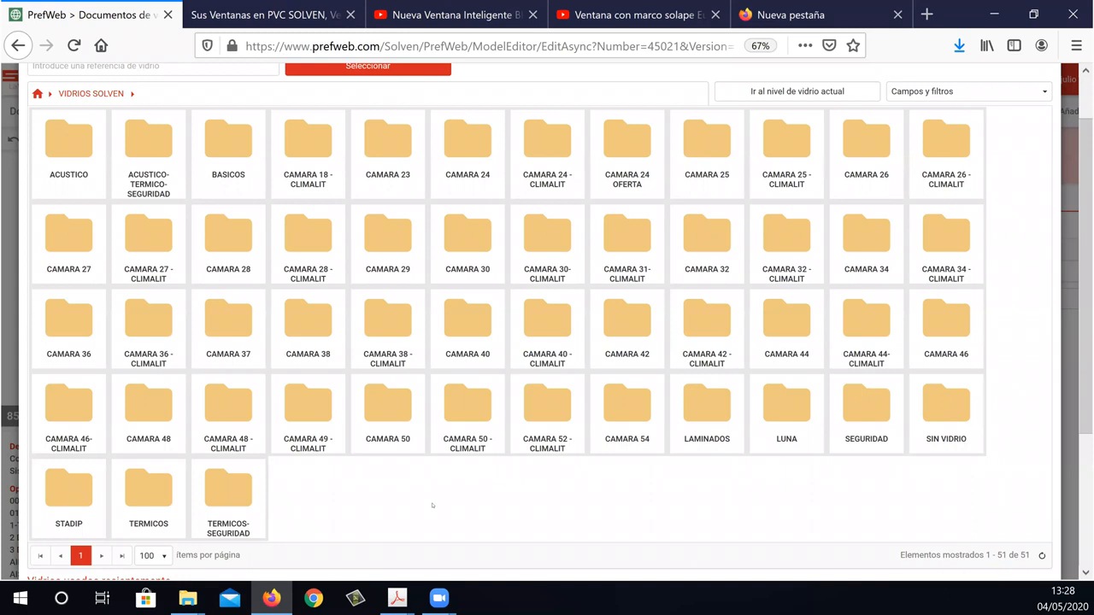
{"action": "scroll", "coordinate": [410, 496], "scroll_direction": "up", "scroll_amount": 2}
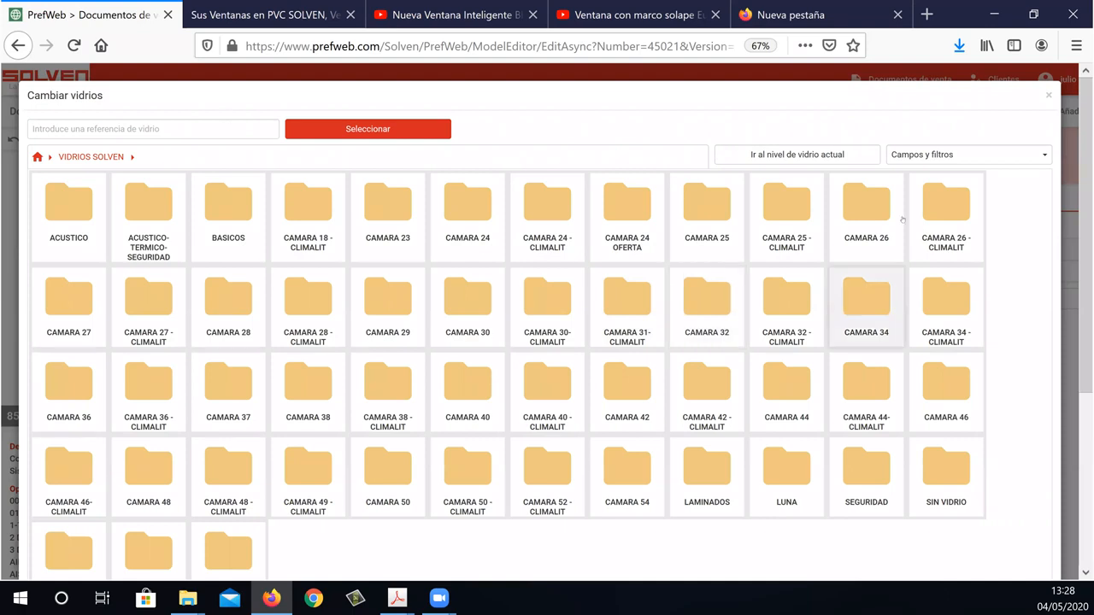
{"action": "left_click", "coordinate": [1012, 156]}
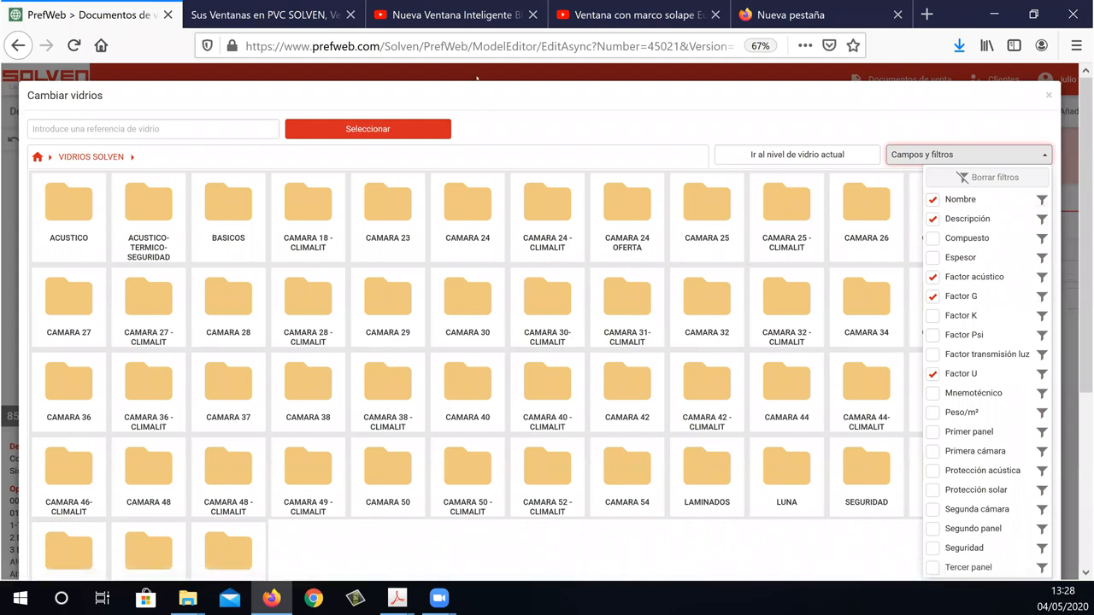
{"action": "left_click", "coordinate": [192, 239]}
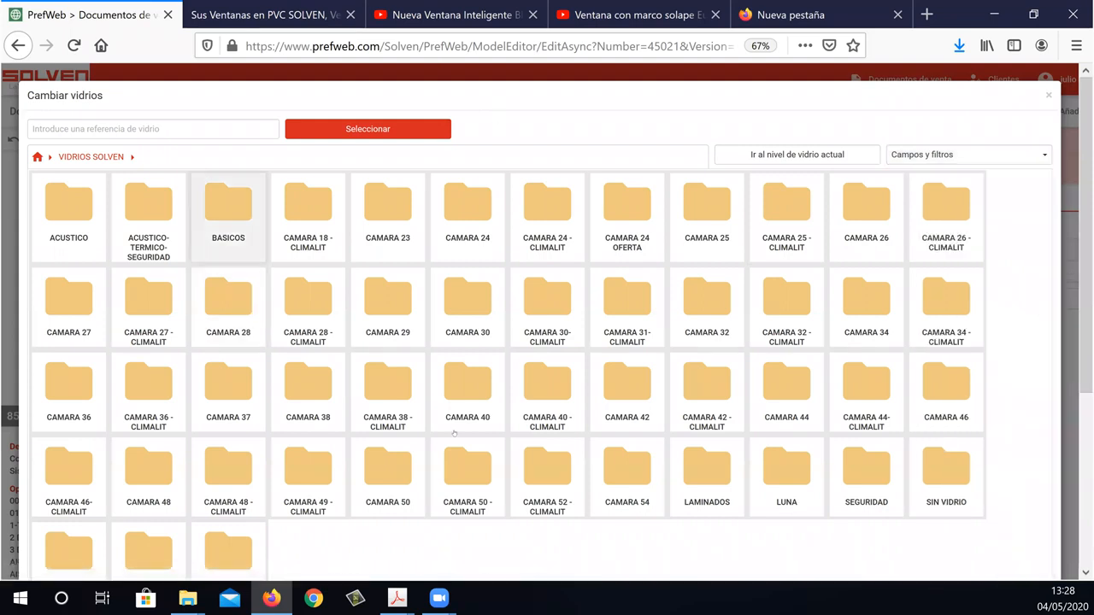
{"action": "scroll", "coordinate": [436, 444], "scroll_direction": "down", "scroll_amount": 1}
{"action": "scroll", "coordinate": [167, 420], "scroll_direction": "down", "scroll_amount": 3}
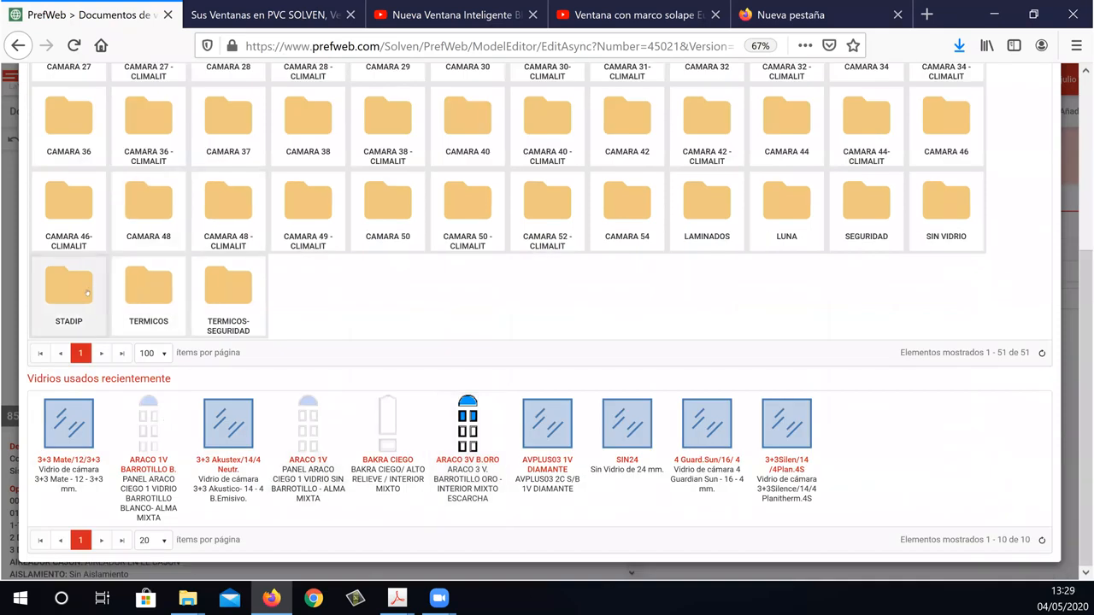
{"action": "scroll", "coordinate": [422, 227], "scroll_direction": "up", "scroll_amount": 3}
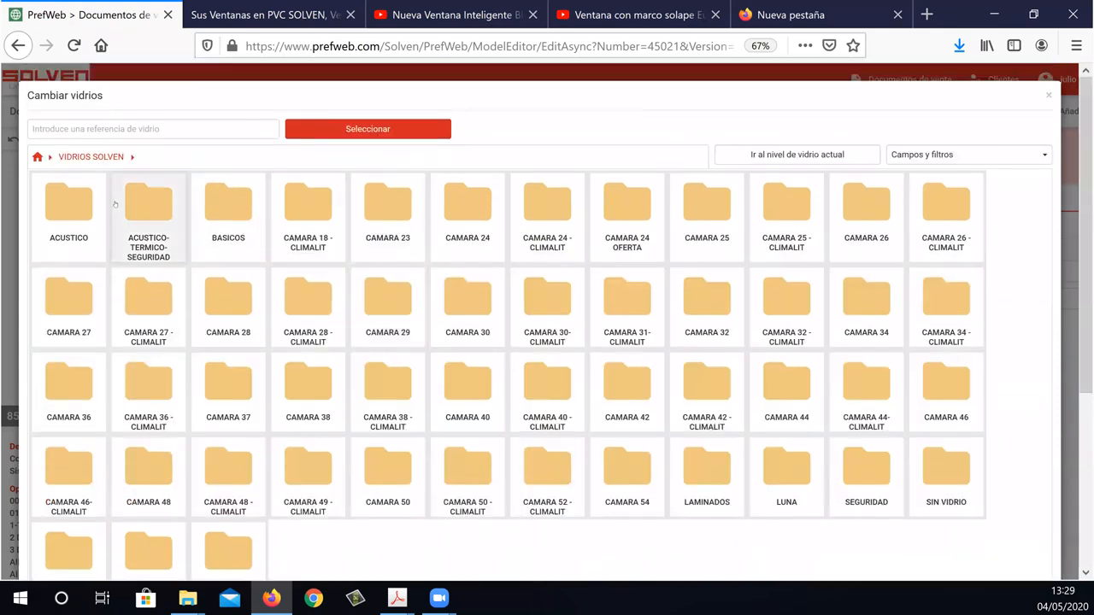
Replace the window's glass with VS 3+3AK/14/4 from the ACUSTICO folder, then add the window to the quote and save it.
{"action": "double_click", "coordinate": [83, 205]}
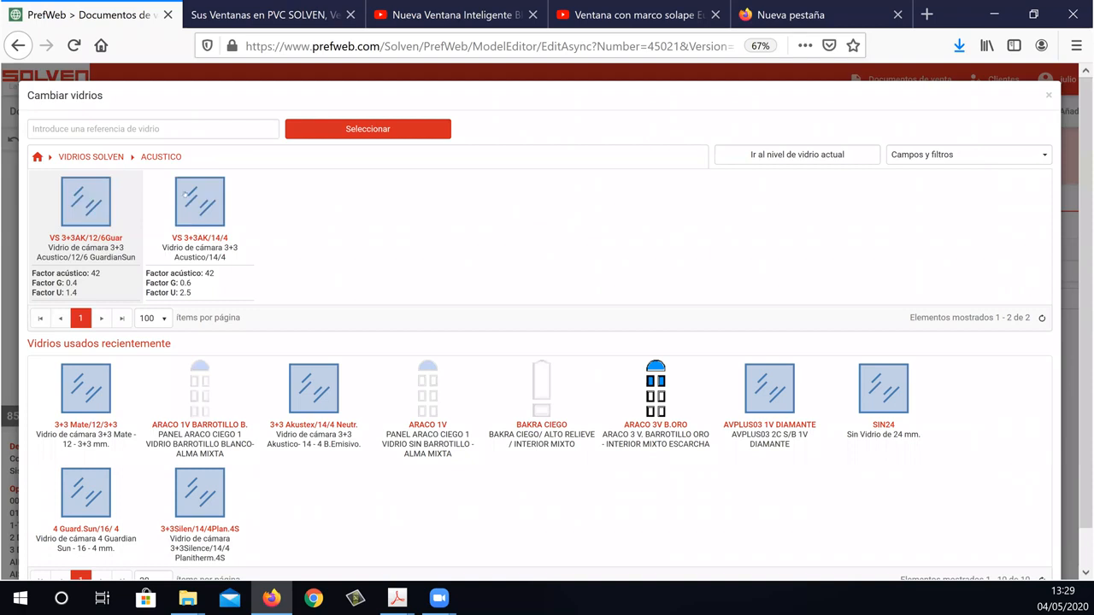
{"action": "double_click", "coordinate": [193, 190]}
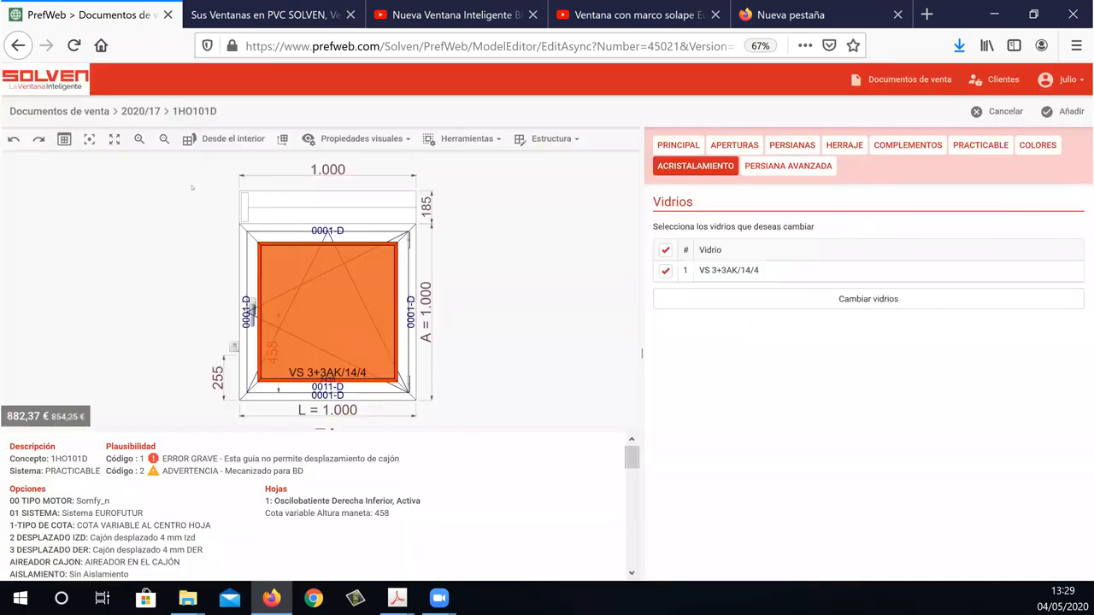
{"action": "left_click", "coordinate": [1082, 112]}
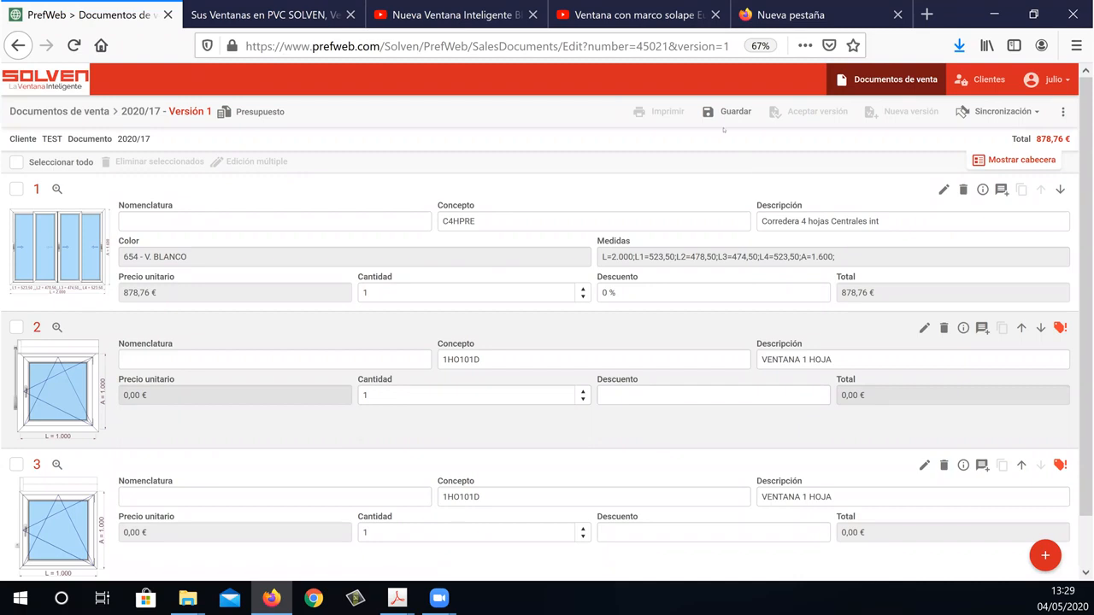
{"action": "left_click", "coordinate": [730, 120]}
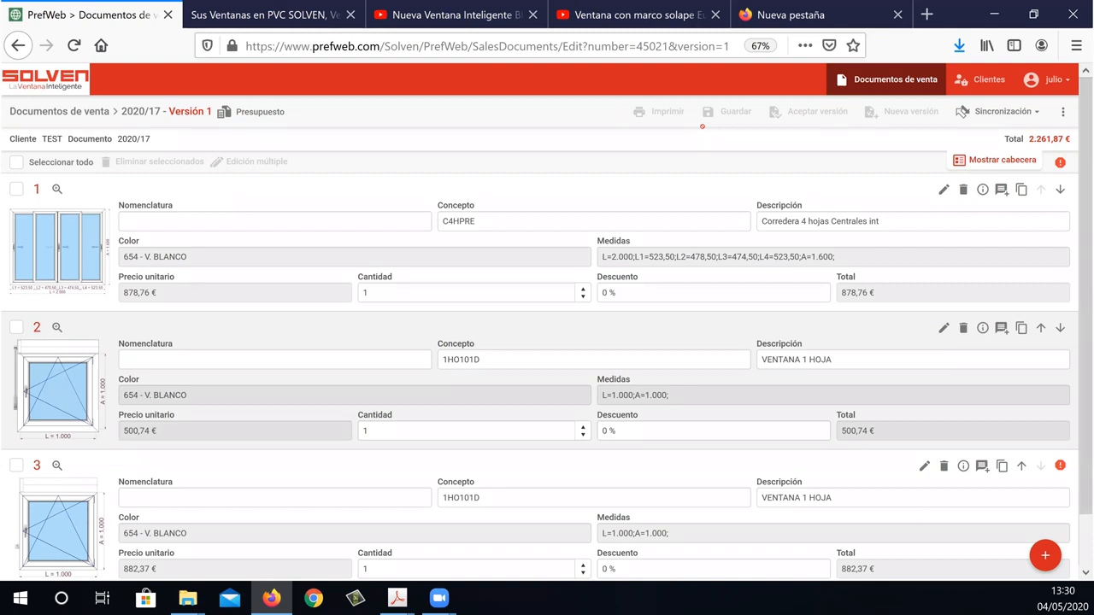
Insert the two-leaf sliding window PRE2H from the gallery folder 2-S.CORREDERA, 2 HOJAS -P DER.
{"action": "left_click", "coordinate": [1054, 558]}
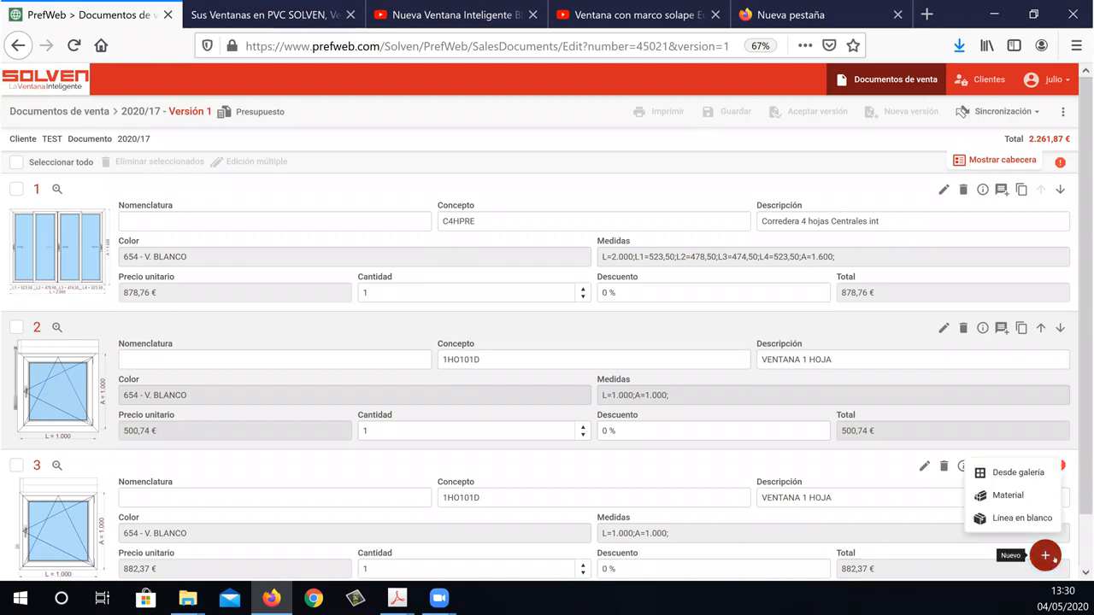
{"action": "left_click", "coordinate": [1037, 474]}
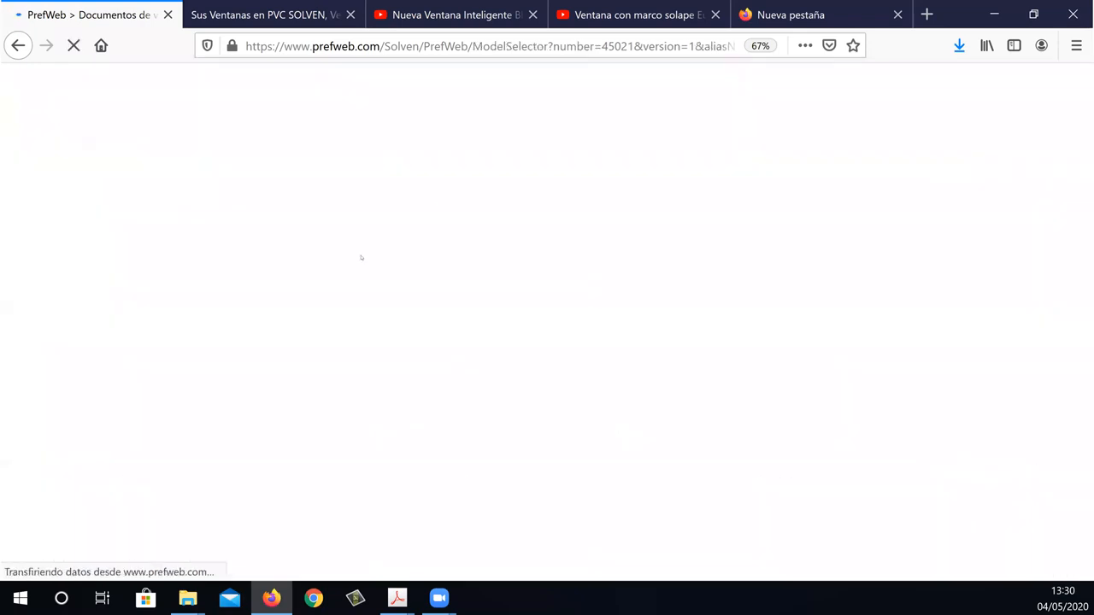
{"action": "left_click", "coordinate": [112, 225]}
{"action": "left_click", "coordinate": [38, 206]}
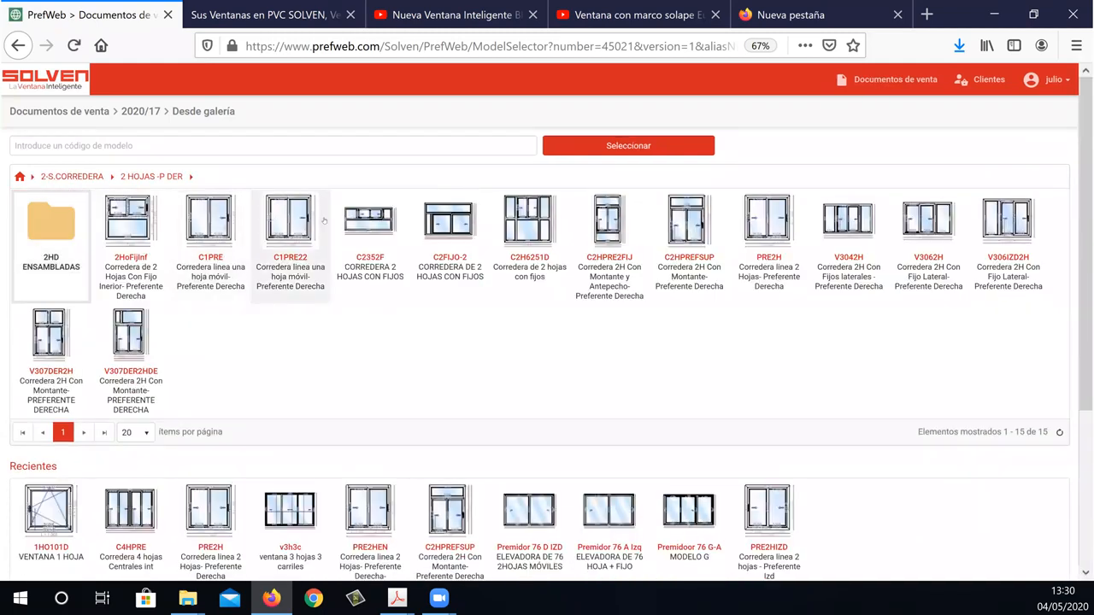
{"action": "left_click", "coordinate": [745, 219]}
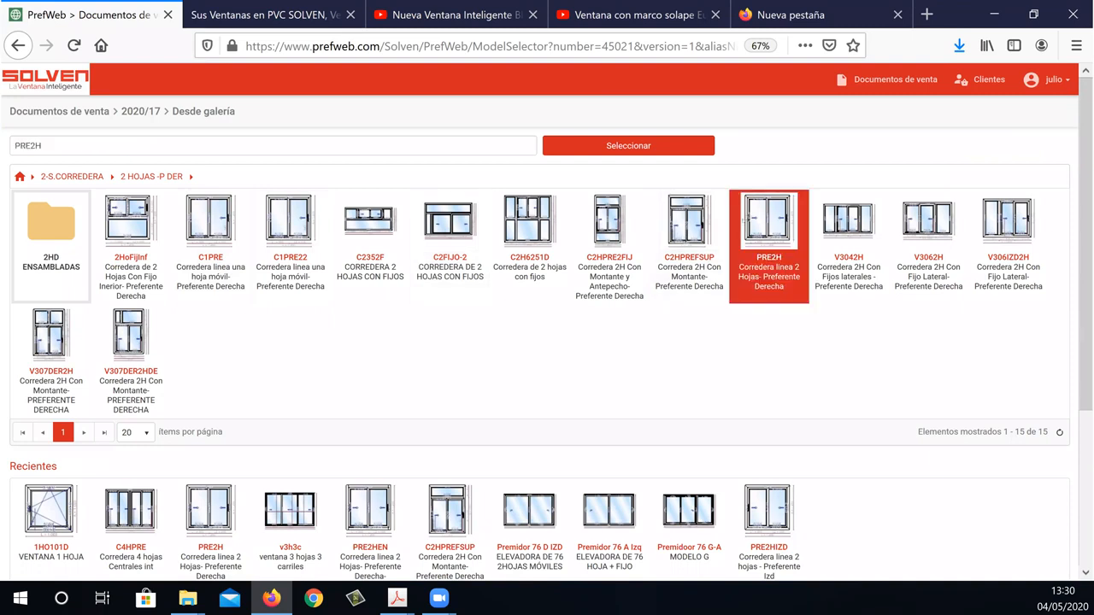
{"action": "double_click", "coordinate": [744, 222]}
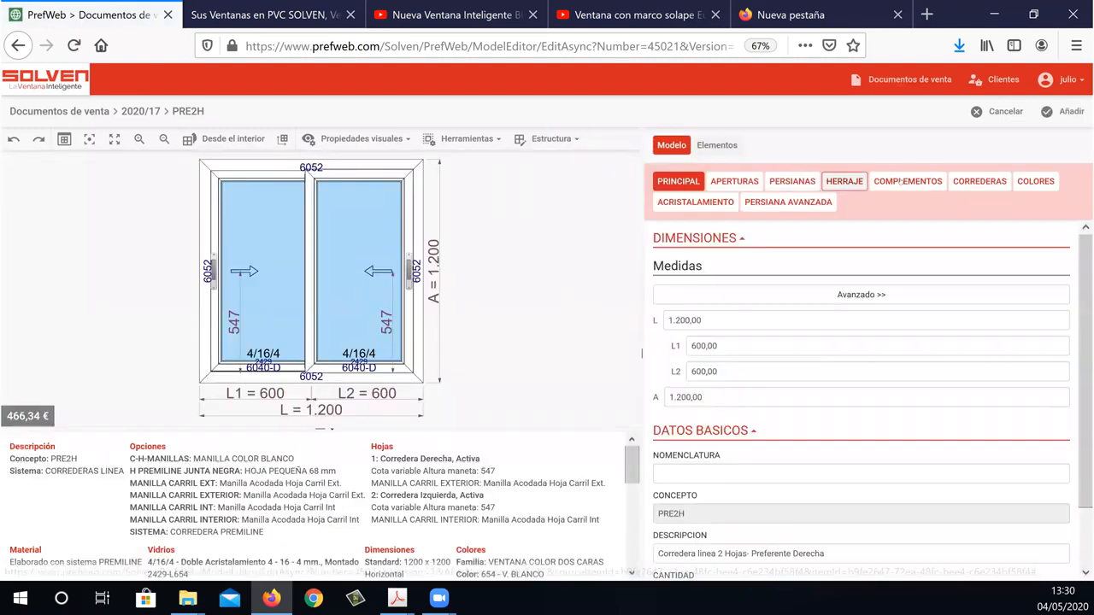
Activate the shutter on the PRE2H sliding window and review its box, guide and slat options.
{"action": "left_click", "coordinate": [982, 182]}
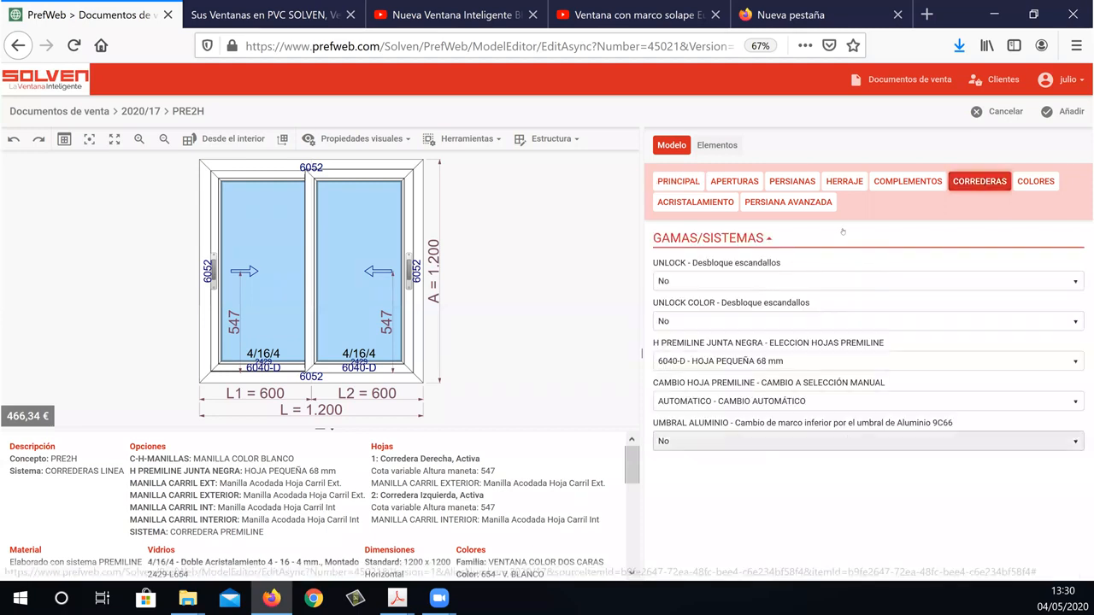
{"action": "left_click", "coordinate": [793, 182]}
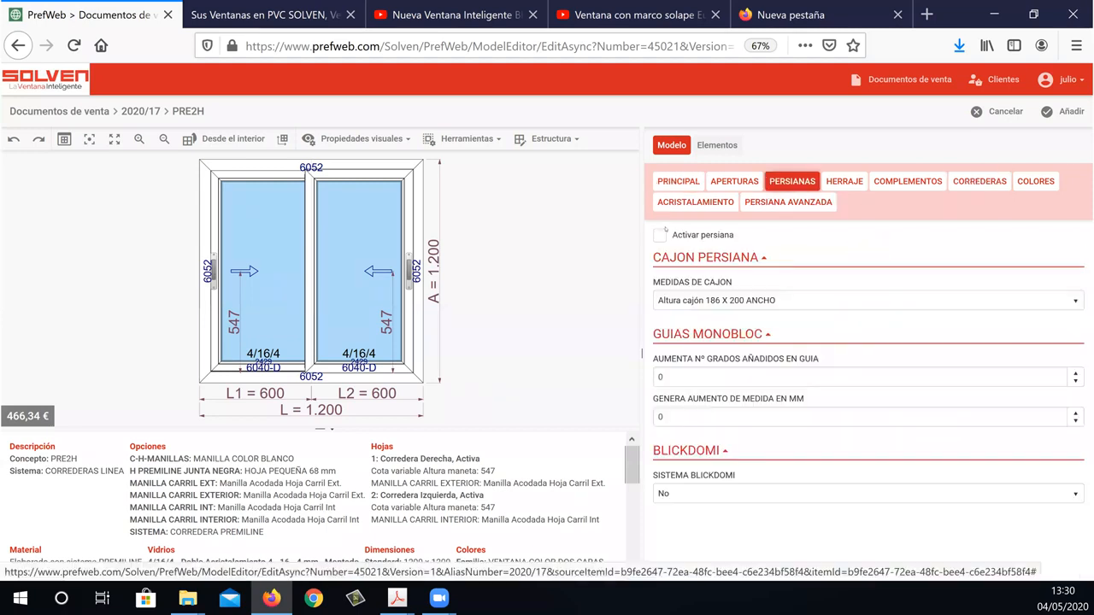
{"action": "left_click", "coordinate": [659, 235]}
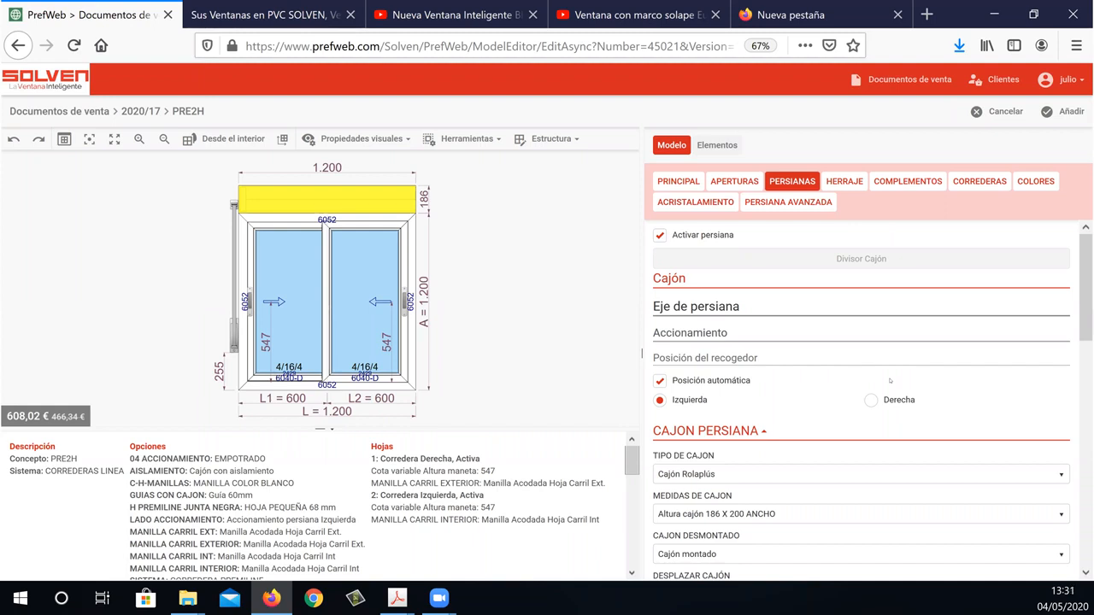
{"action": "left_click_drag", "start_coordinate": [1084, 284], "coordinate": [1085, 363]}
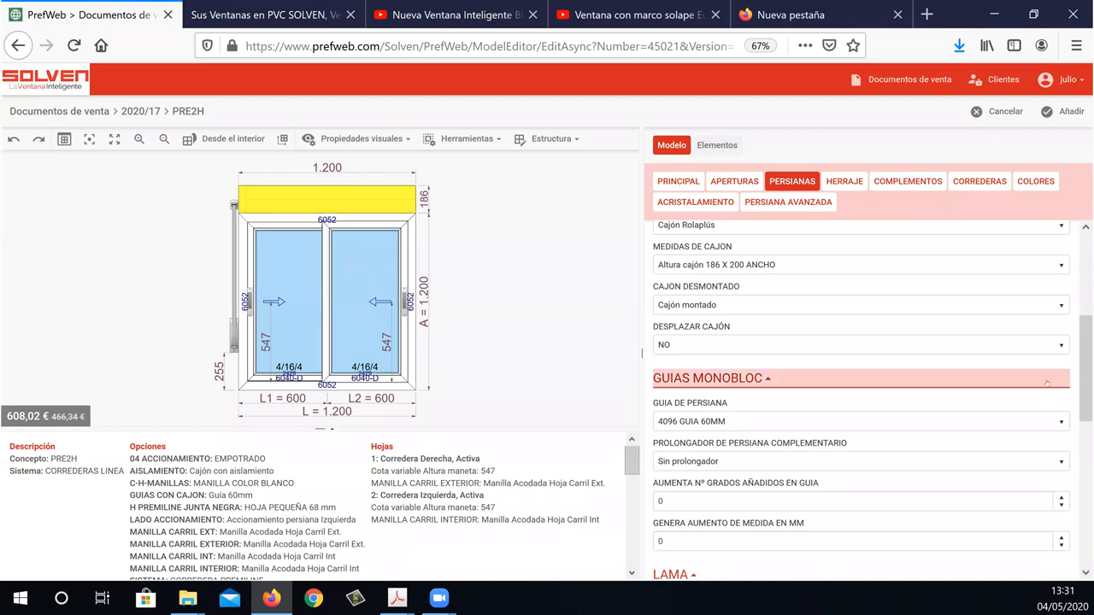
{"action": "scroll", "coordinate": [1081, 406], "scroll_direction": "down", "scroll_amount": 1}
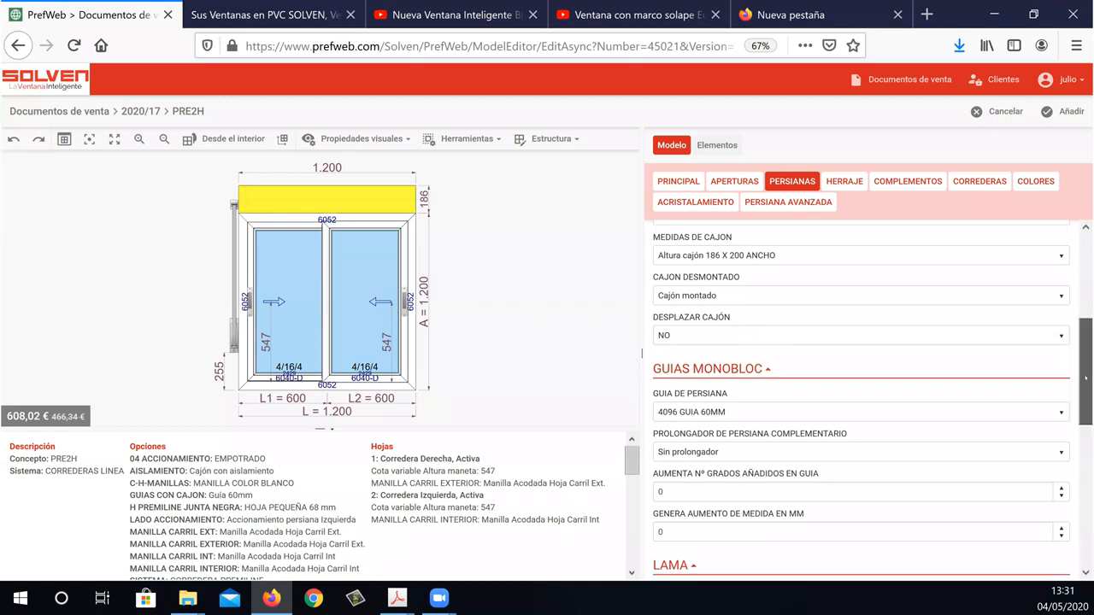
{"action": "scroll", "coordinate": [1074, 433], "scroll_direction": "down", "scroll_amount": 3}
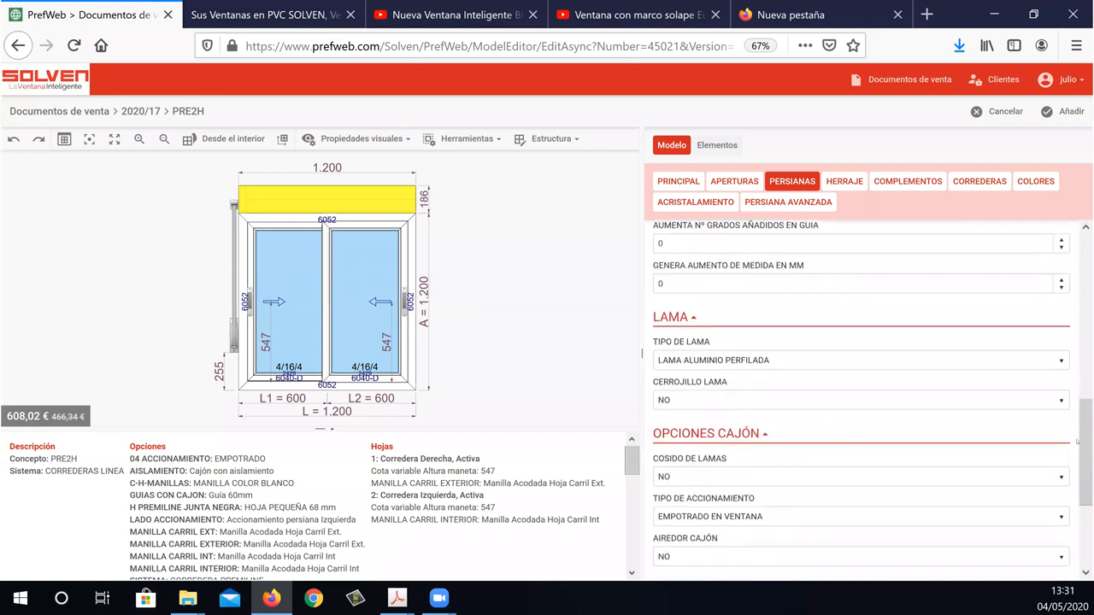